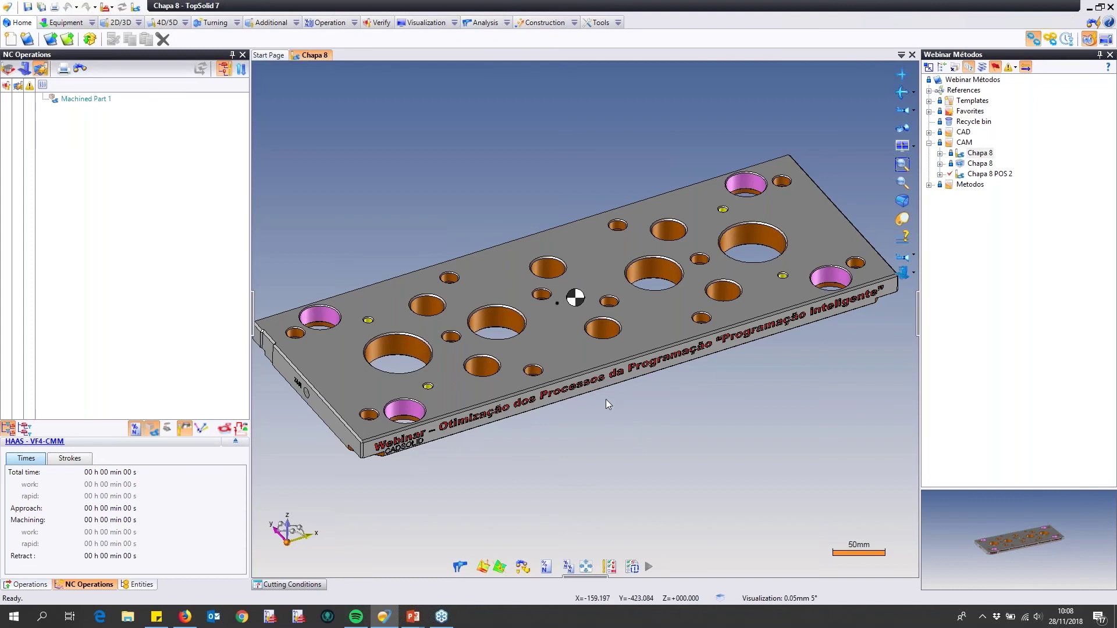
# - Start a Hole Machining operation on the 17 mm counterbore near the plate's corner and make it Centering/Pointing with T 1 Ponteador Ø12
pyautogui.moveTo(510, 347); pyautogui.dragTo(507, 339, button='middle')
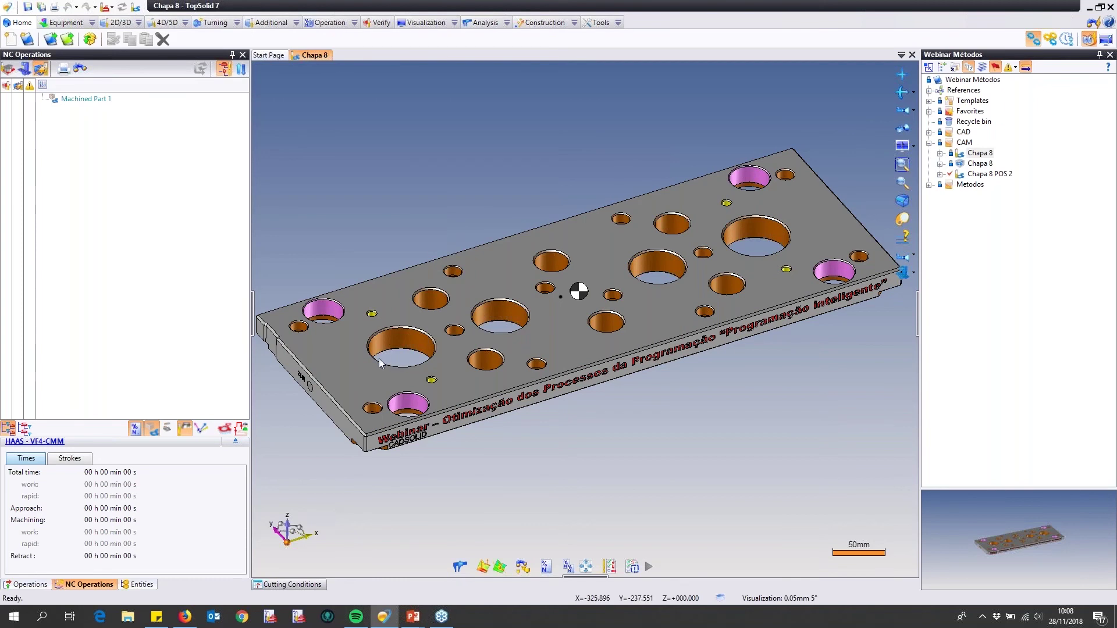
pyautogui.moveTo(347, 333)
pyautogui.mouseDown(button='middle')
pyautogui.moveTo(323, 347)
pyautogui.moveTo(328, 337)
pyautogui.mouseUp(button='middle')
pyautogui.scroll(3, 323, 347)
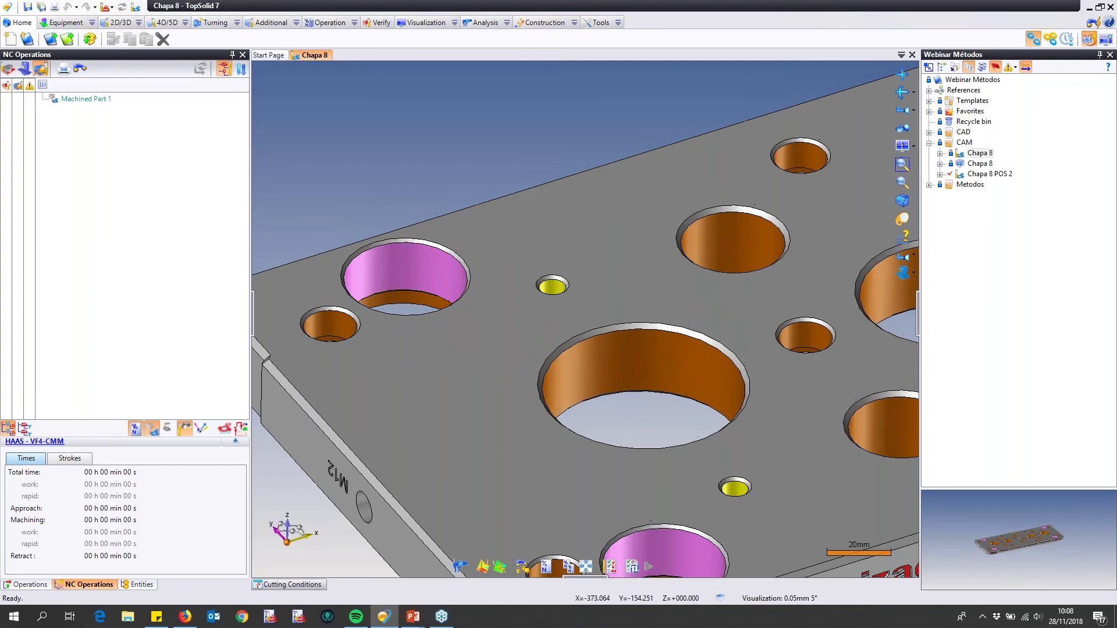
pyautogui.rightClick(317, 331)
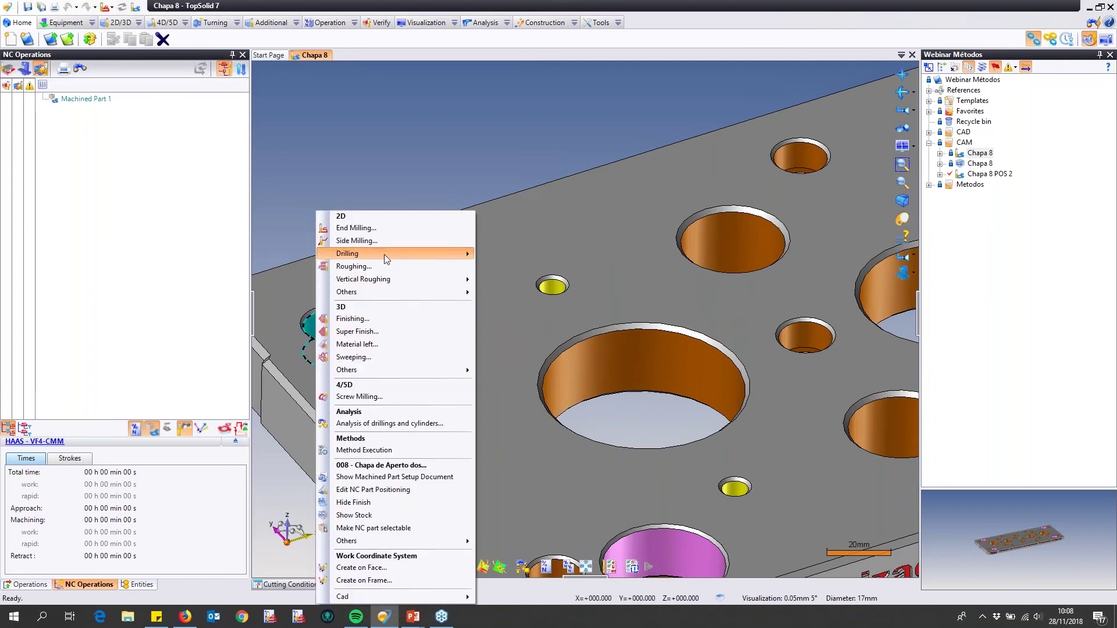
pyautogui.moveTo(384, 254)
pyautogui.click(509, 255)
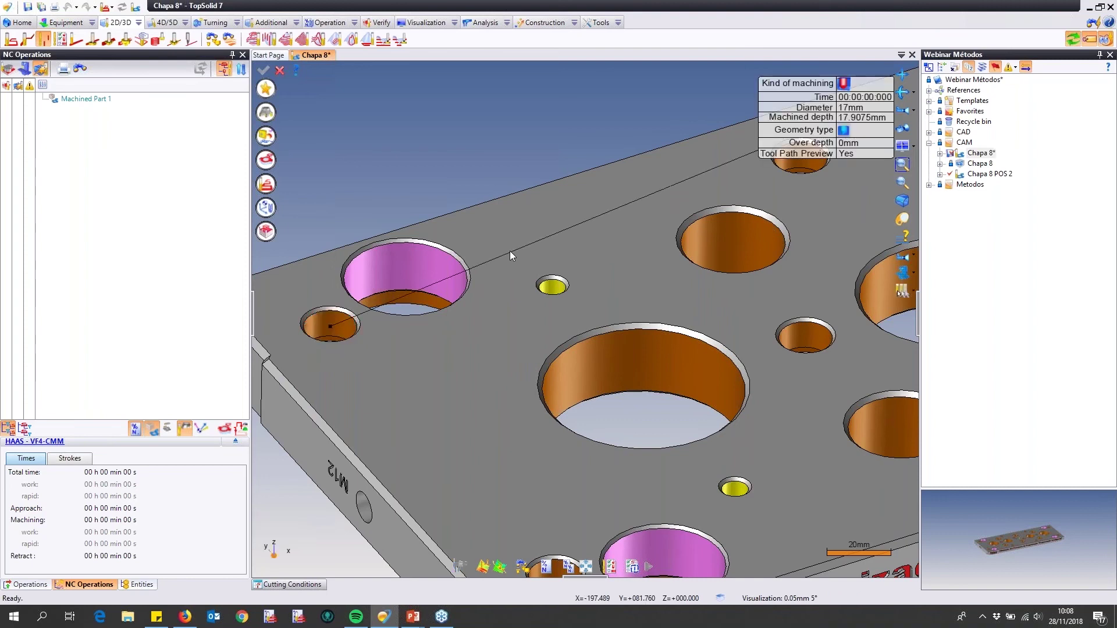
pyautogui.click(844, 84)
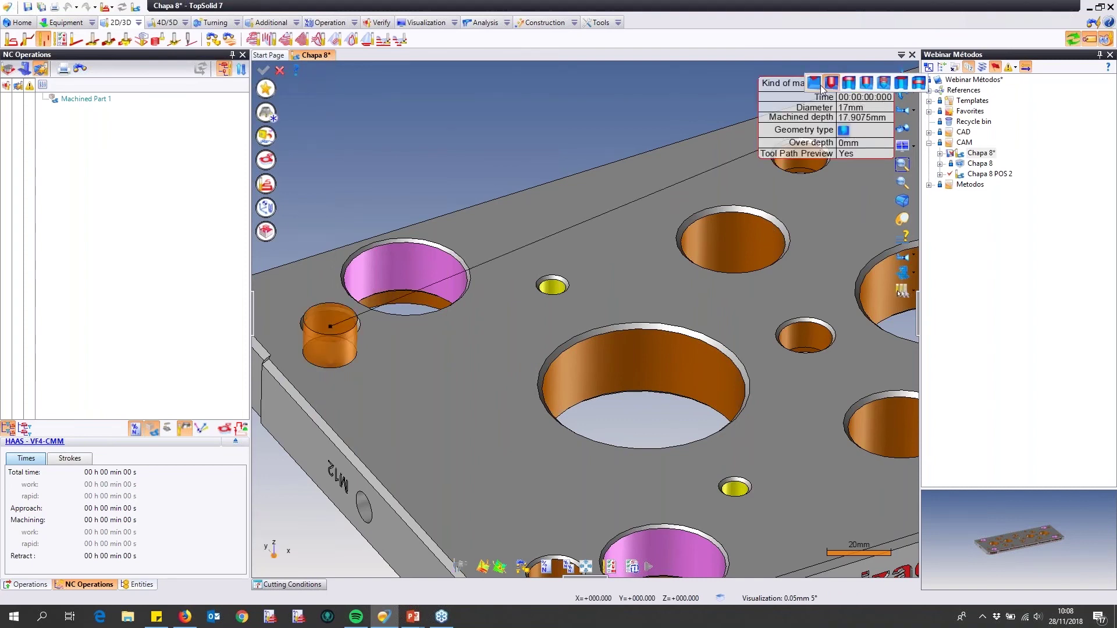
pyautogui.click(822, 86)
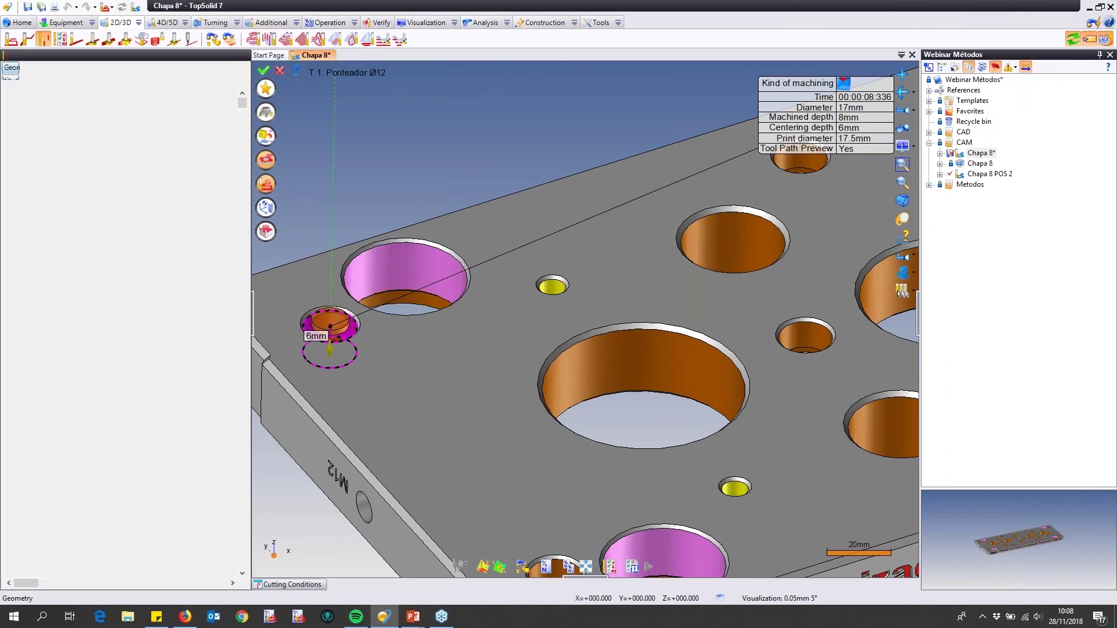
# - Set the centering depth to 2 mm and validate the centering operation
pyautogui.click(43, 219)
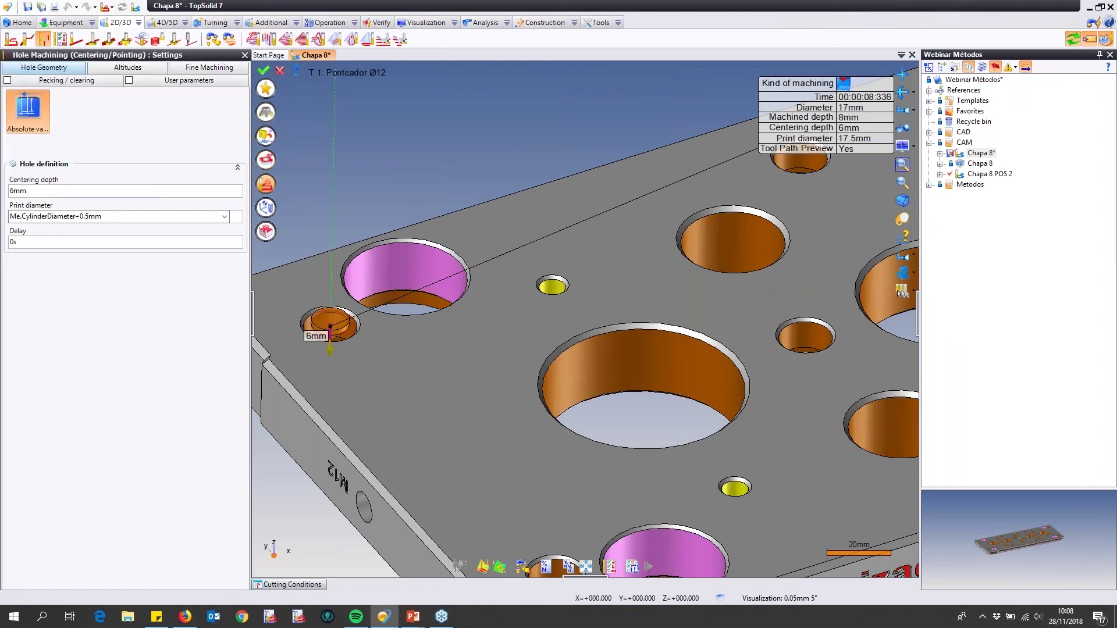
pyautogui.click(36, 193)
pyautogui.write('2')
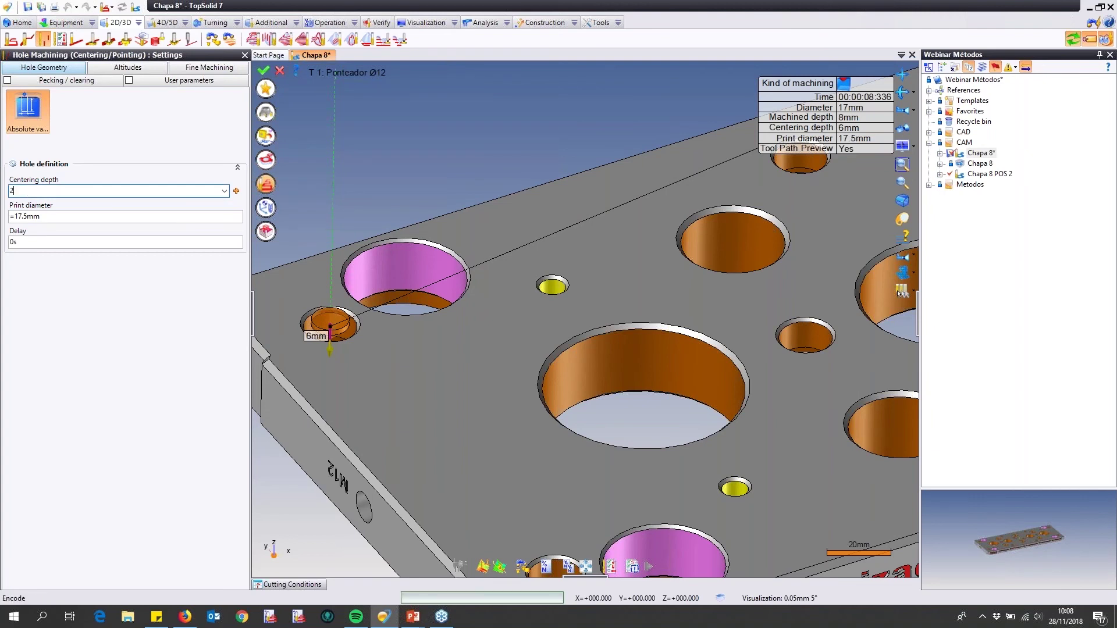
pyautogui.press('Tab')
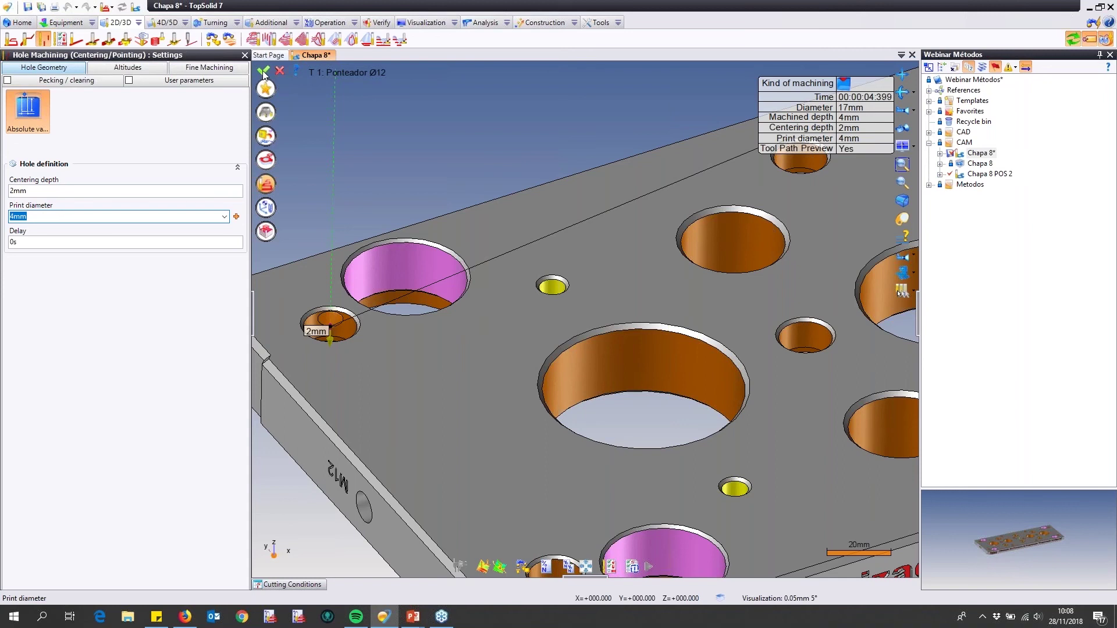
pyautogui.click(265, 73)
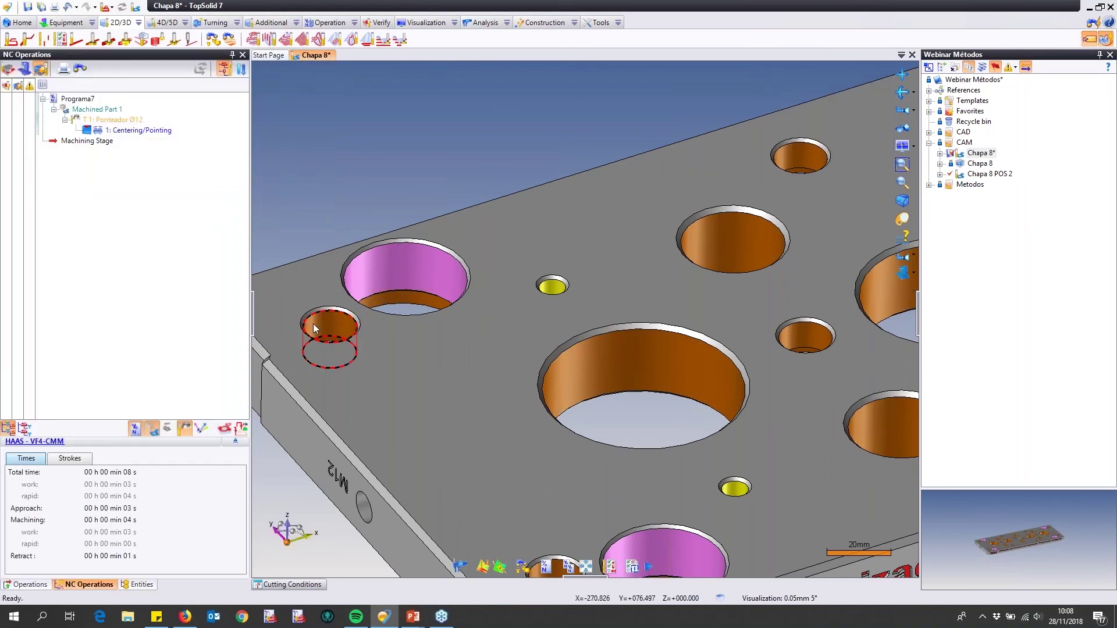
# - Start a Drilling operation on the 11 mm through hole beneath the counterbore, using T 11 Broca HSS Ø11
pyautogui.moveTo(313, 323); pyautogui.dragTo(342, 347, button='middle')
pyautogui.rightClick(323, 349)
pyautogui.click(509, 251)
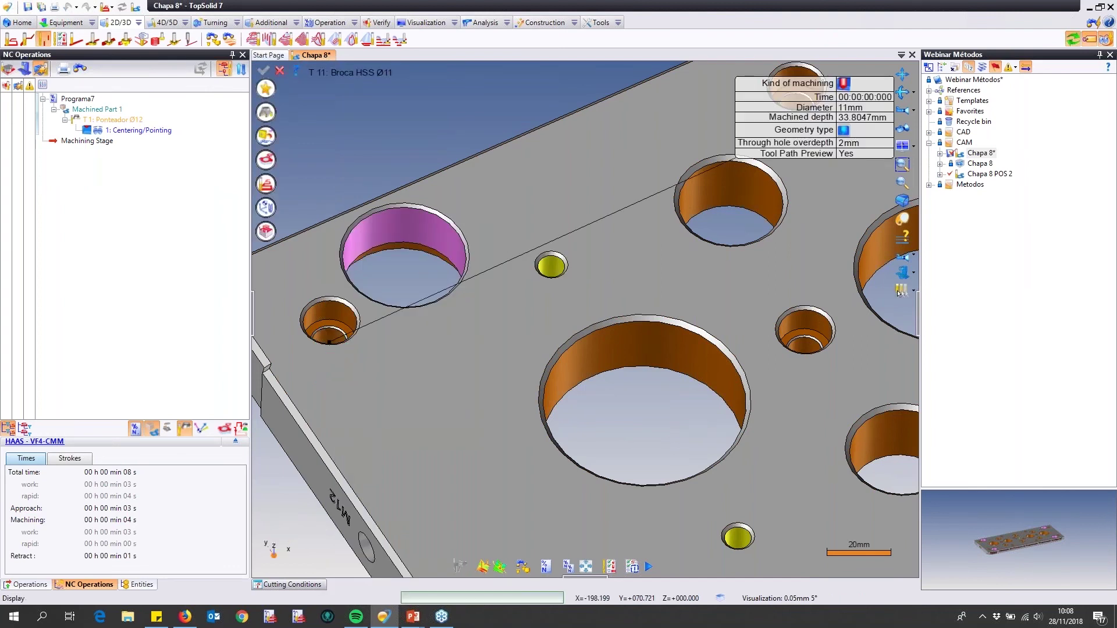
pyautogui.click(265, 112)
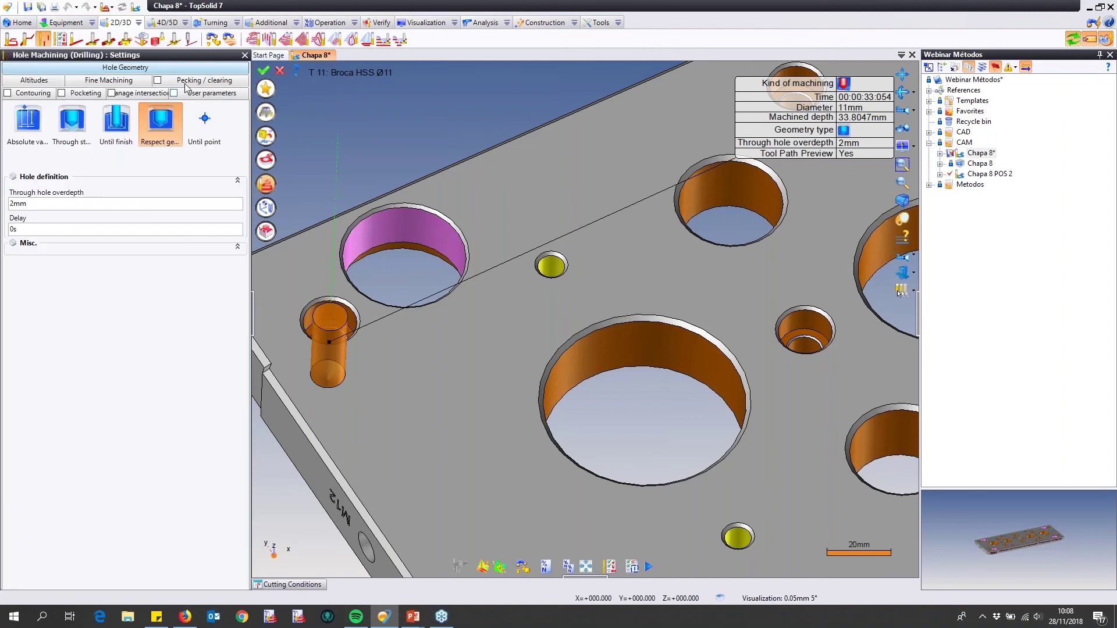
# - Enable clearing for the drilling with a first depth pass and other depth passes of 3 mm, and validate the operation
pyautogui.click(187, 82)
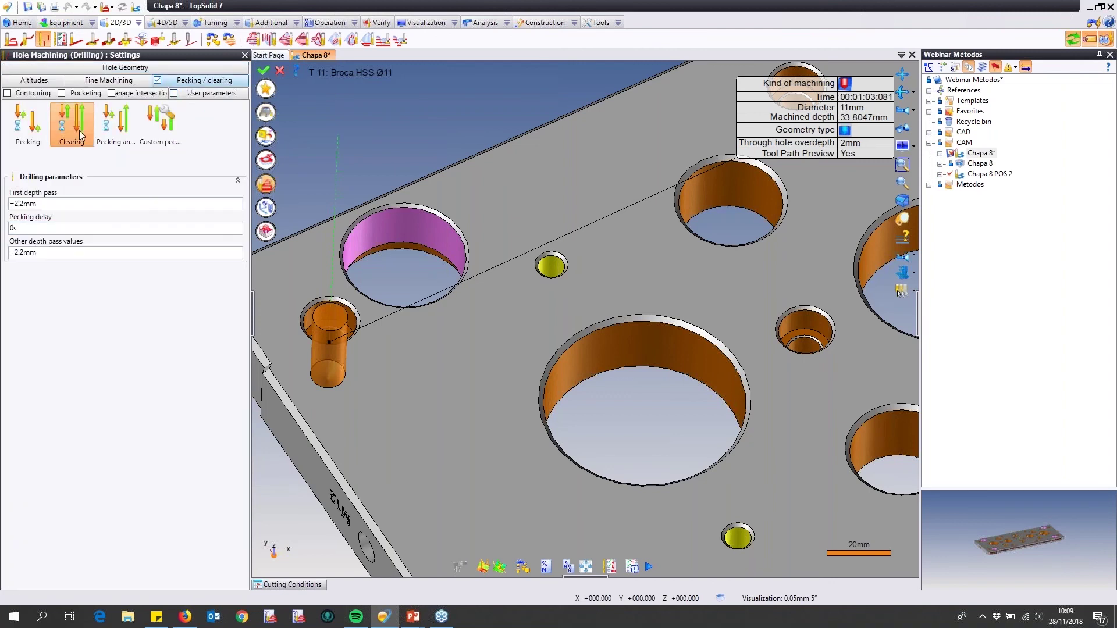
pyautogui.click(55, 205)
pyautogui.write('3')
pyautogui.press('Tab')
pyautogui.press('Tab')
pyautogui.write('3')
pyautogui.press('Tab')
pyautogui.click(264, 72)
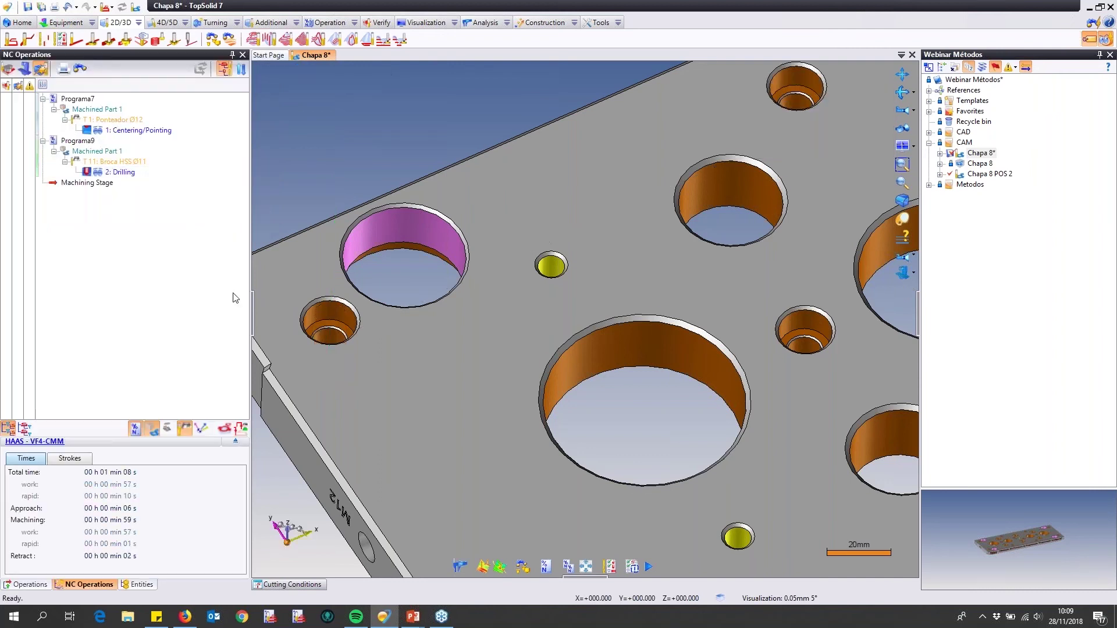
# - Create a Spot Facing operation on the 17 mm counterbore with tool T 12 TR Ø17 Ap32
pyautogui.rightClick(323, 326)
pyautogui.moveTo(408, 254)
pyautogui.click(505, 256)
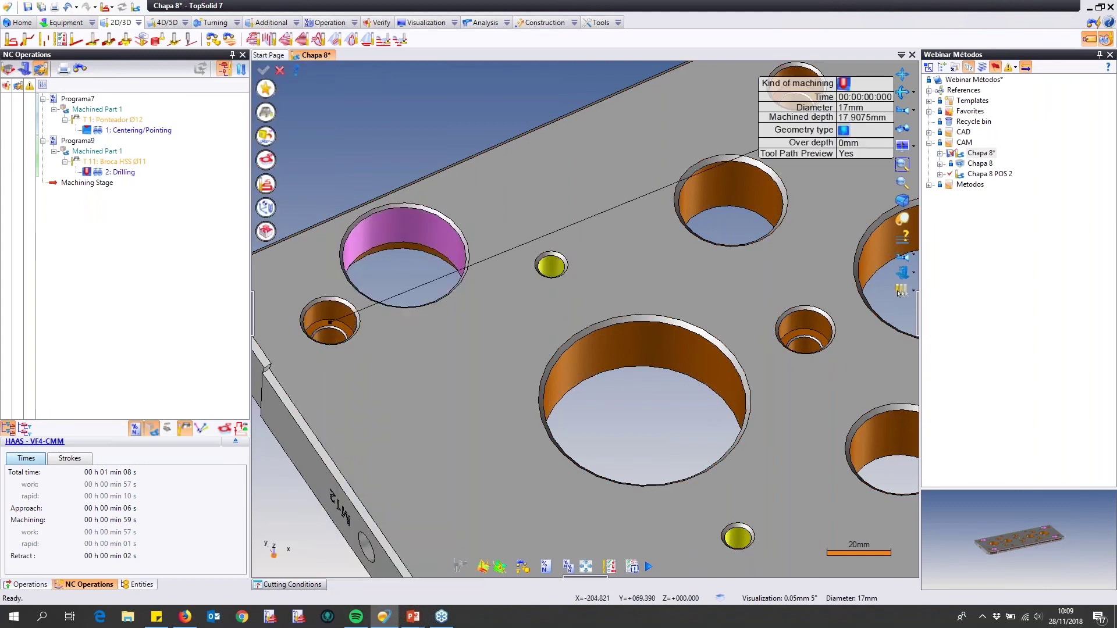
pyautogui.click(844, 84)
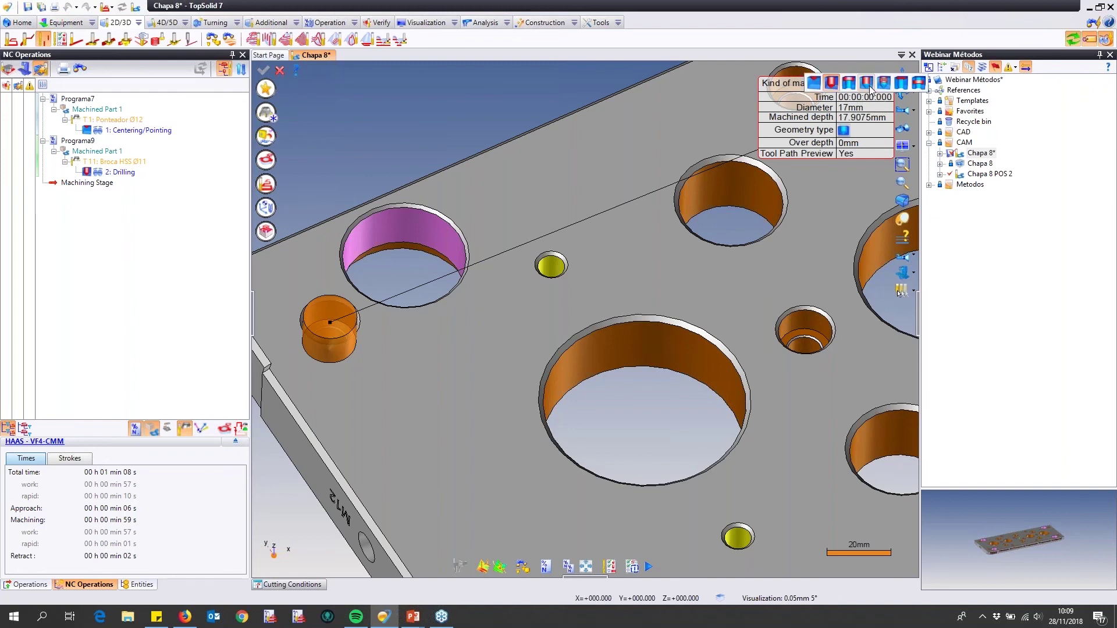
pyautogui.click(868, 85)
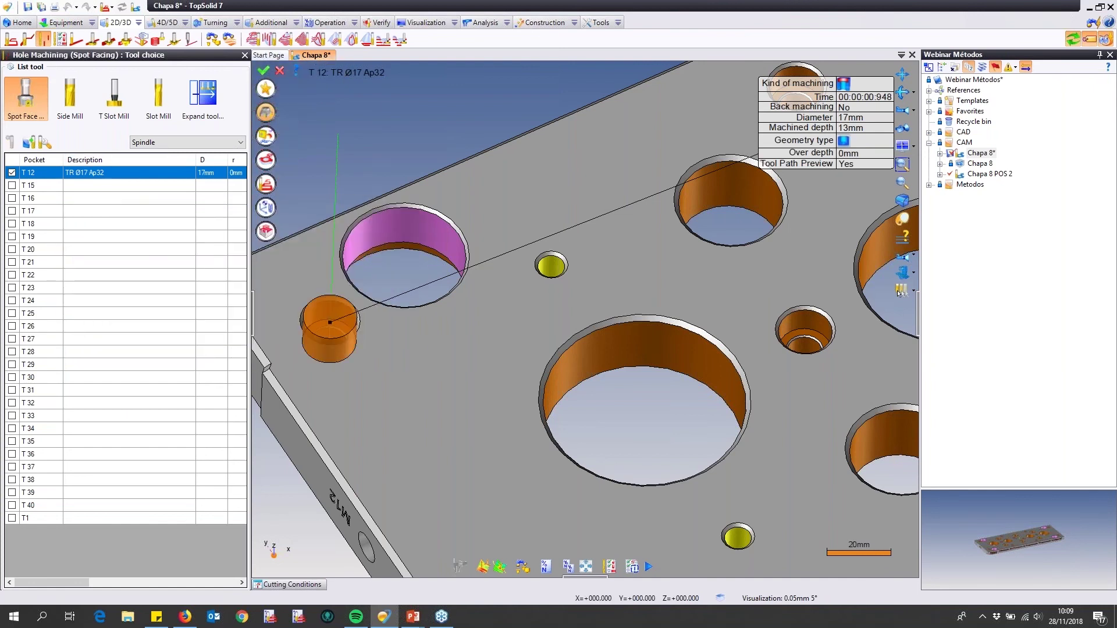
pyautogui.click(266, 136)
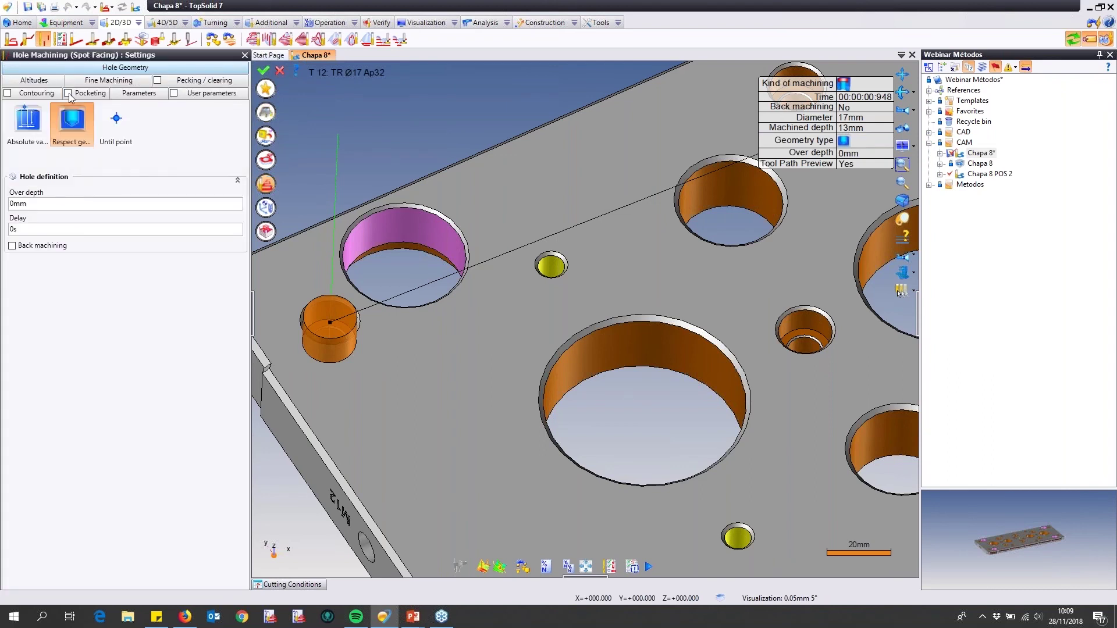
pyautogui.click(264, 71)
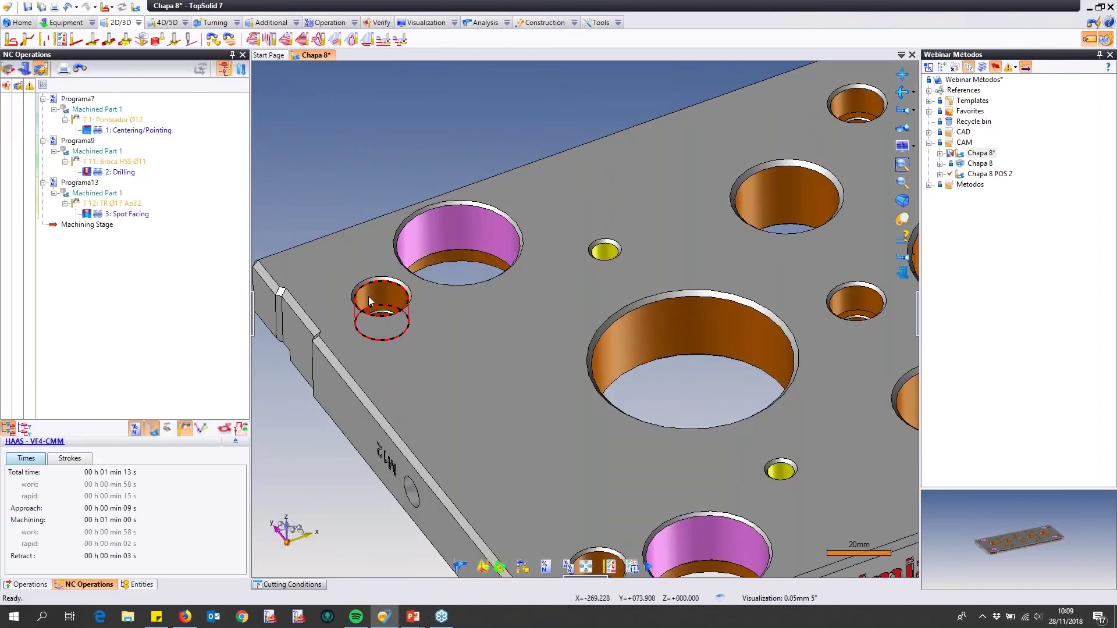
# - Start a Counter Sinking operation on the counterbore's upper 19 mm chamfer and open its contouring settings
pyautogui.scroll(3, 368, 296)
pyautogui.rightClick(372, 297)
pyautogui.moveTo(524, 254)
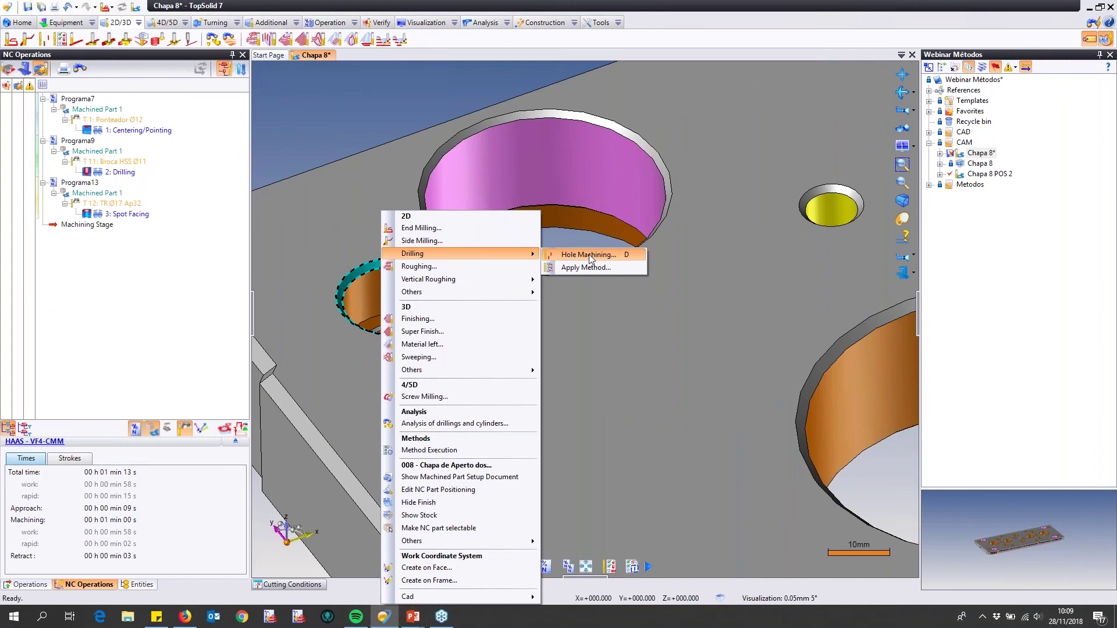
pyautogui.click(589, 255)
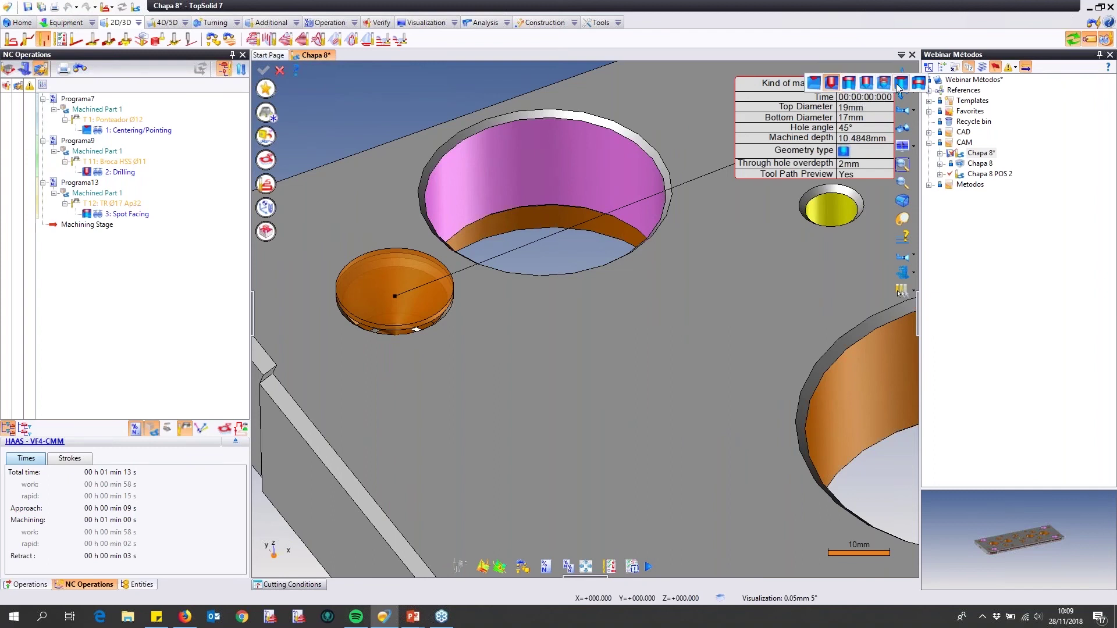
pyautogui.click(265, 184)
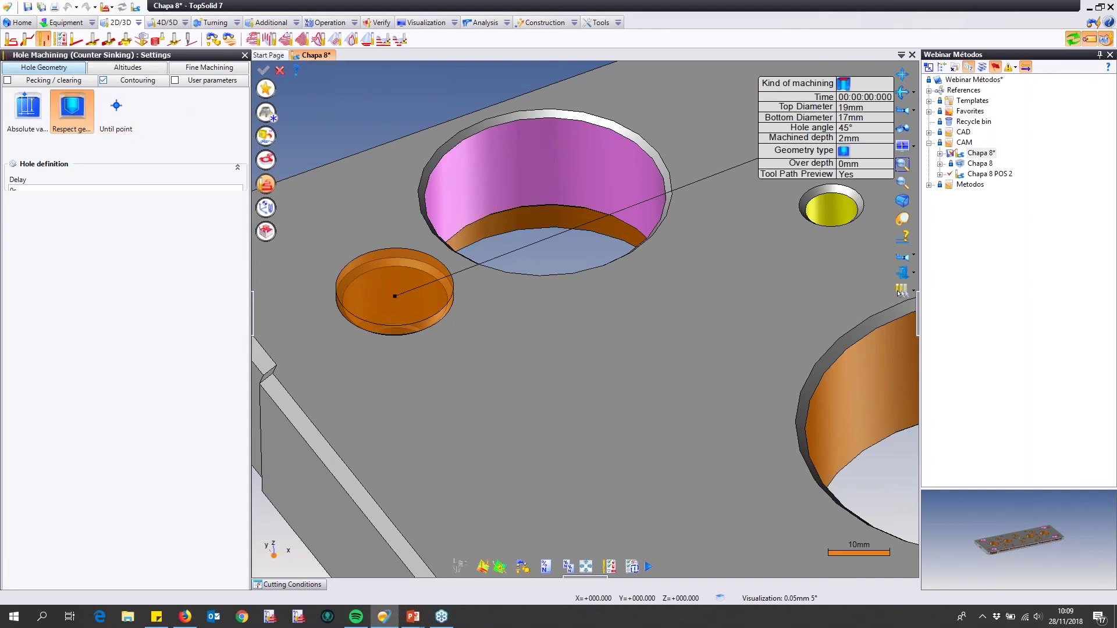
pyautogui.click(119, 81)
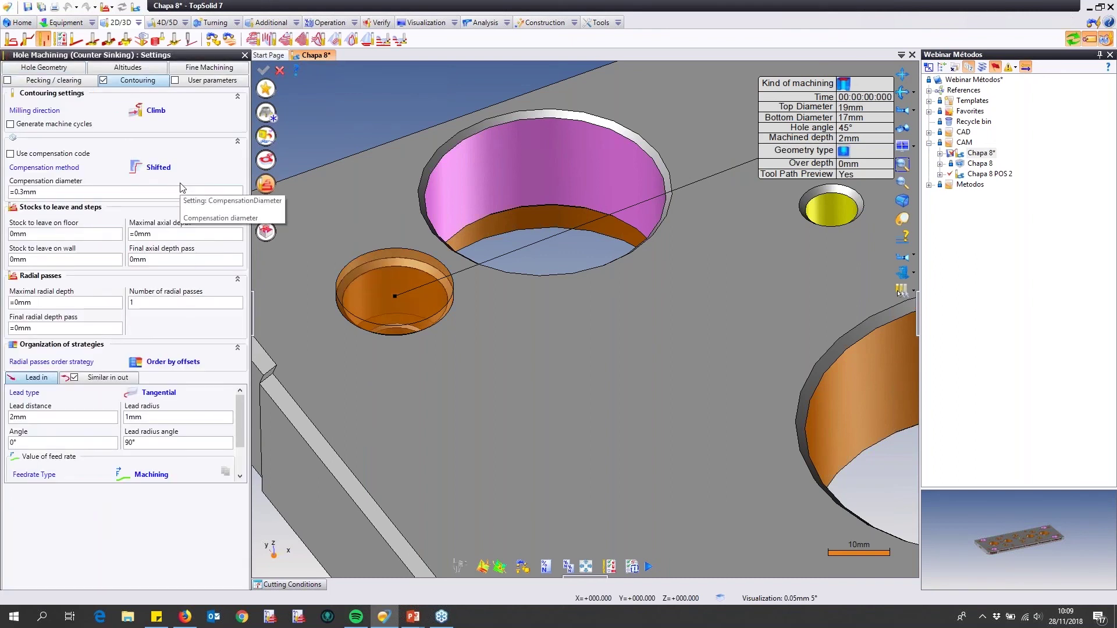
# - Set the countersink's stock to leave on floor to -2 mm and have the hole definition respect the geometry
pyautogui.click(70, 234)
pyautogui.write('-2')
pyautogui.press('Tab')
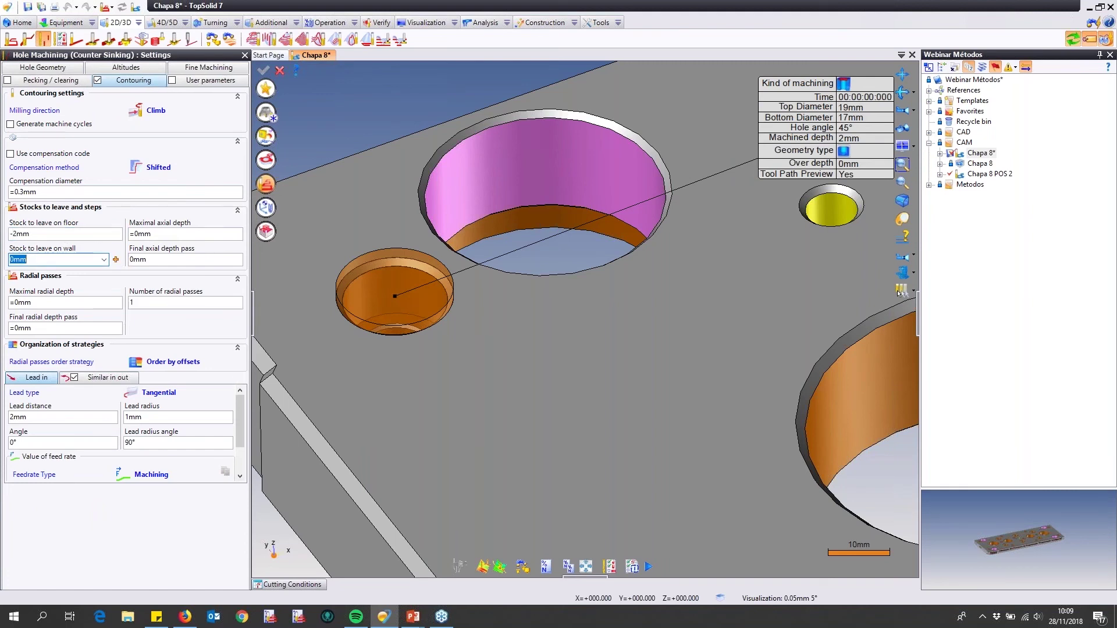
pyautogui.click(55, 70)
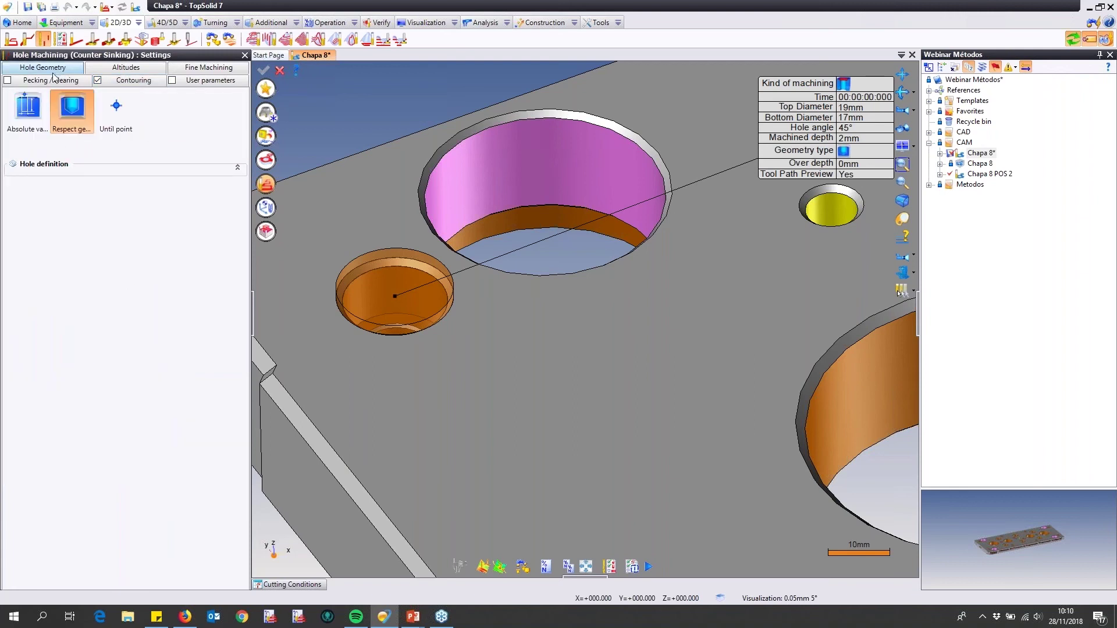
pyautogui.click(27, 108)
pyautogui.click(72, 111)
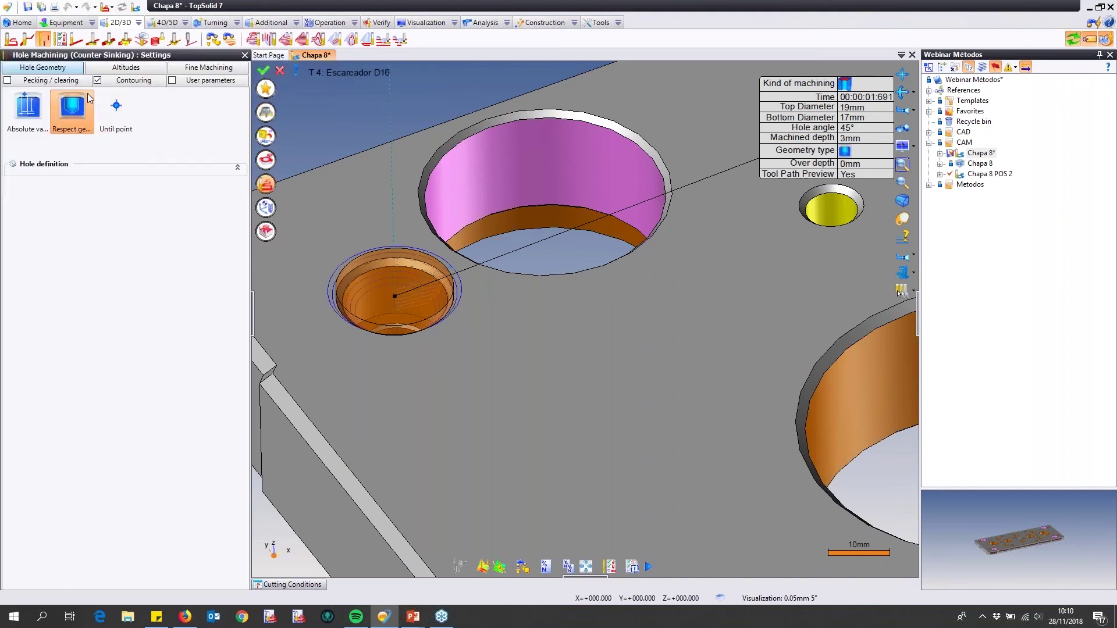
# - Set the contouring's maximal axial depth to 100 mm and validate the countersinking with T 4 Escareador D16
pyautogui.click(140, 81)
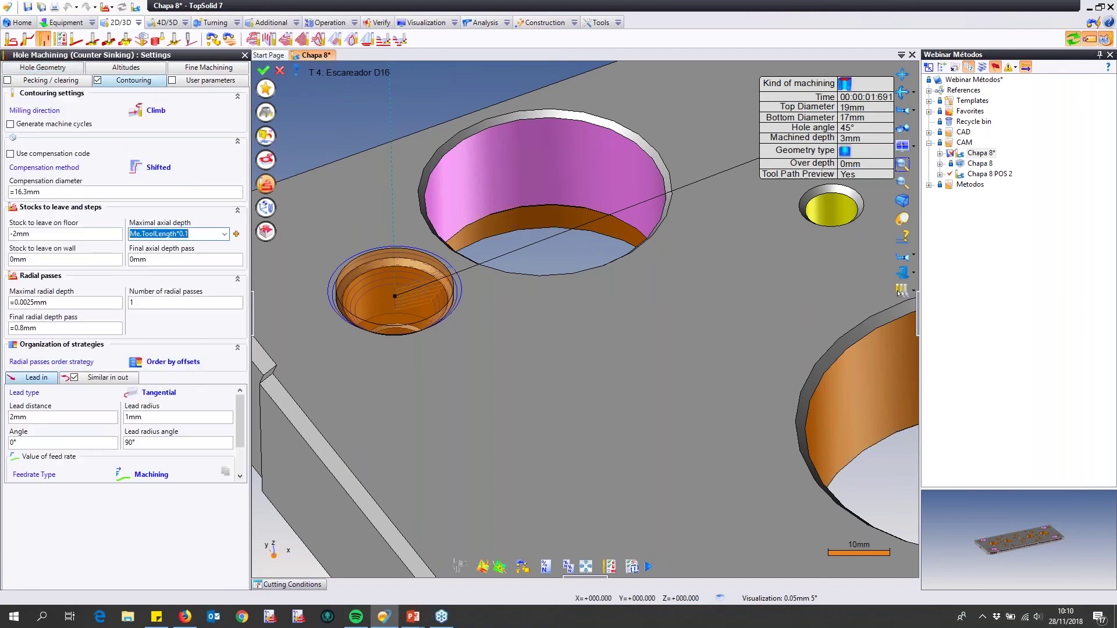
pyautogui.write('100')
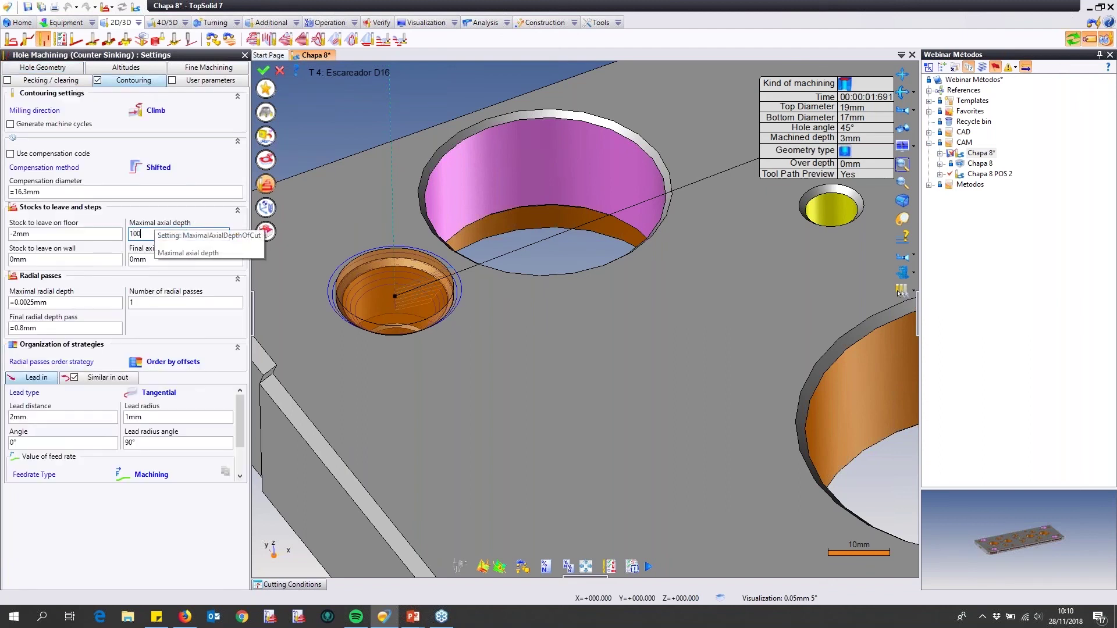
pyautogui.press('Tab')
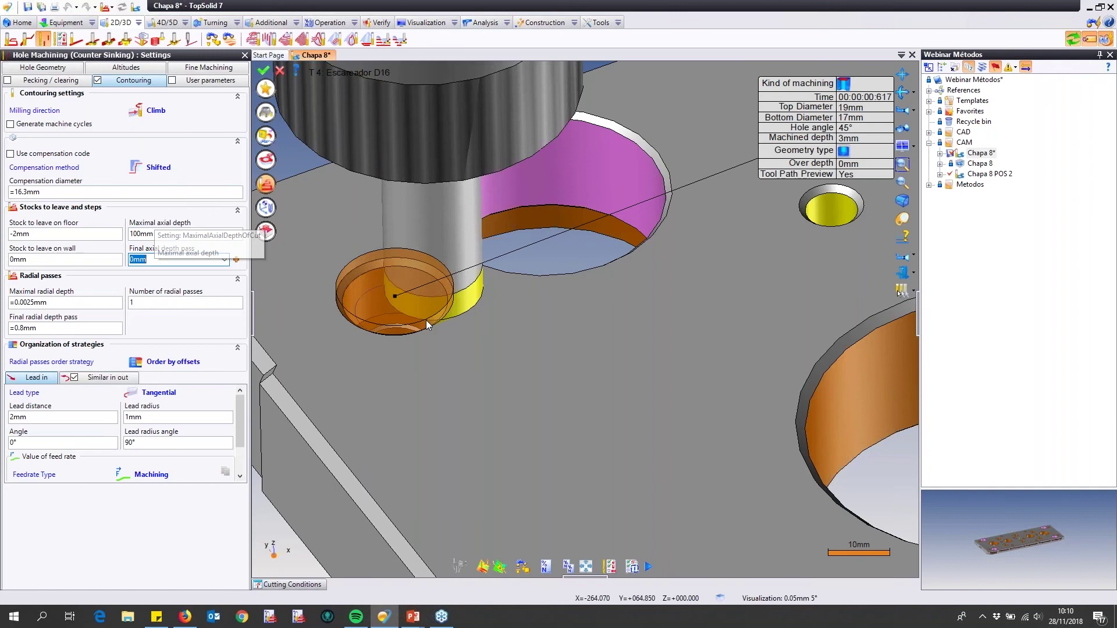
pyautogui.moveTo(359, 289); pyautogui.dragTo(361, 233, button='middle')
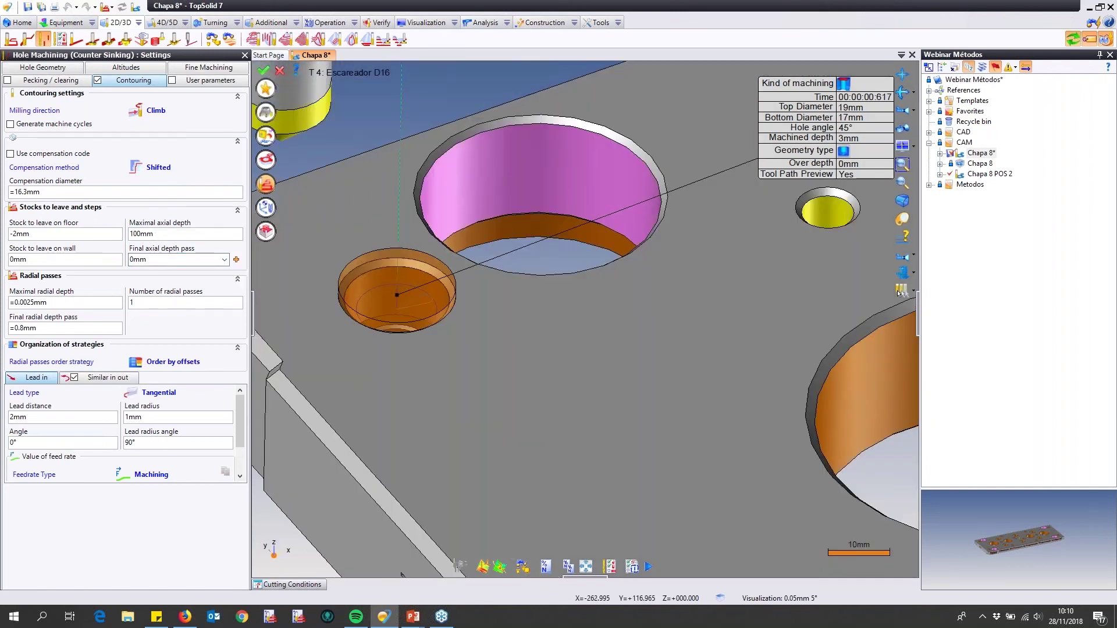
pyautogui.click(265, 70)
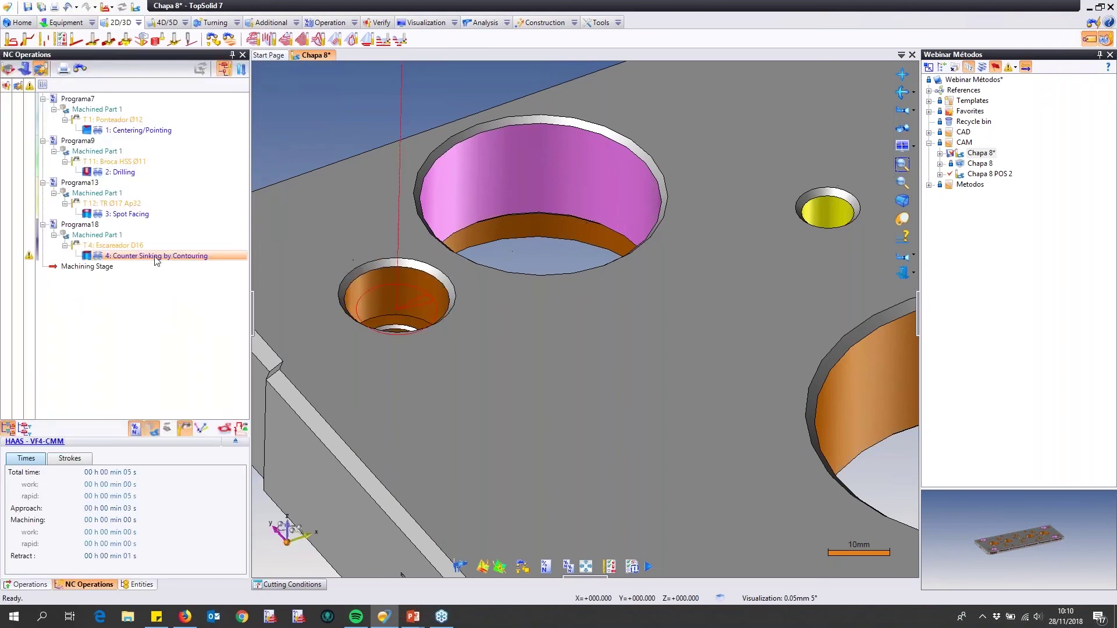
# - Create a Counter Sinking operation on the lower 12 mm chamfer inside the counterbore with T 4 Escareador D16, respecting the geometry
pyautogui.click(158, 256)
pyautogui.moveTo(367, 288); pyautogui.dragTo(410, 323, button='middle')
pyautogui.scroll(5, 396, 320)
pyautogui.rightClick(384, 320)
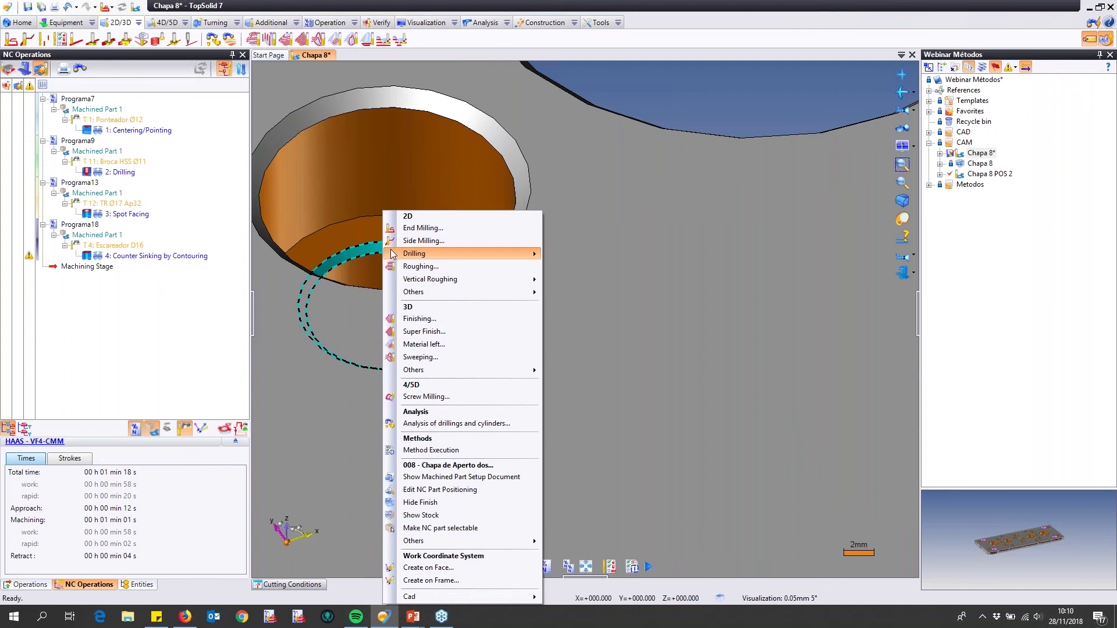
pyautogui.moveTo(515, 256)
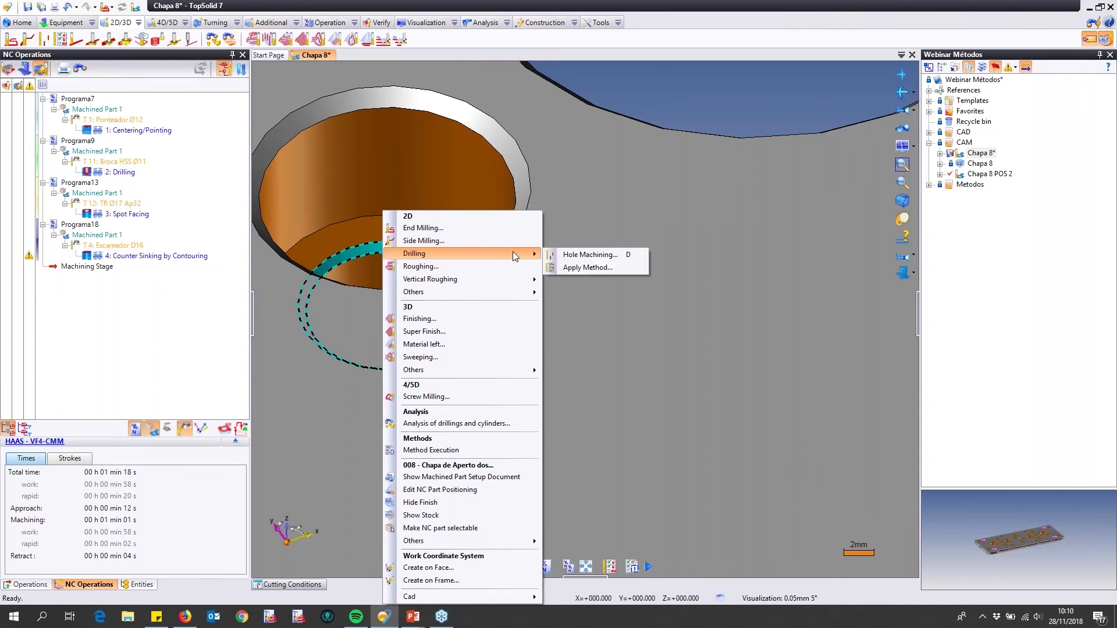
pyautogui.click(587, 255)
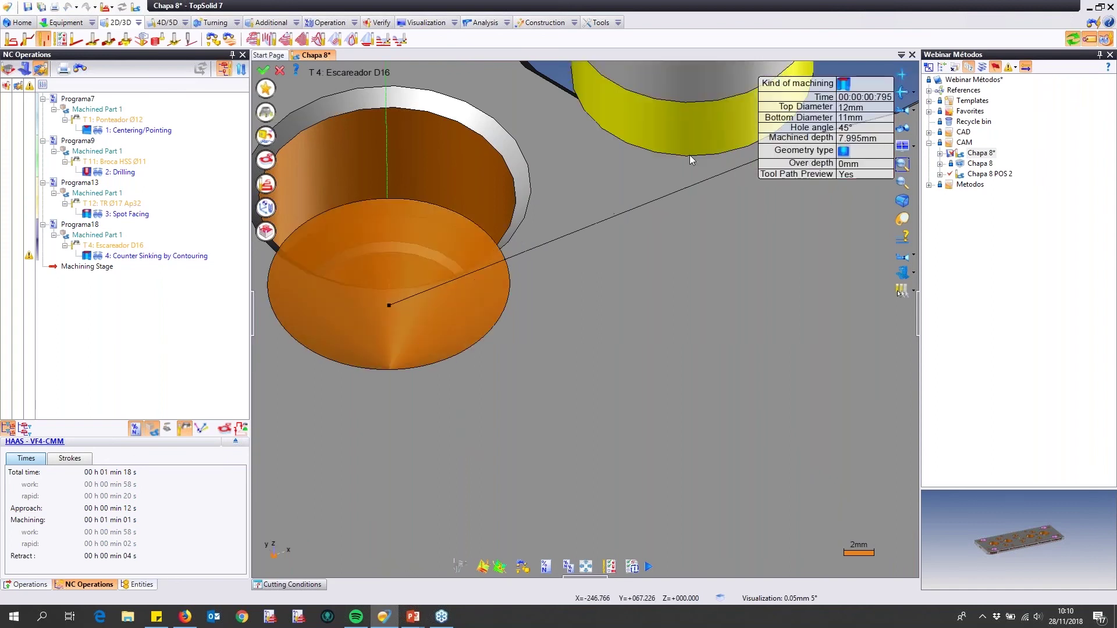
pyautogui.scroll(-3, 500, 263)
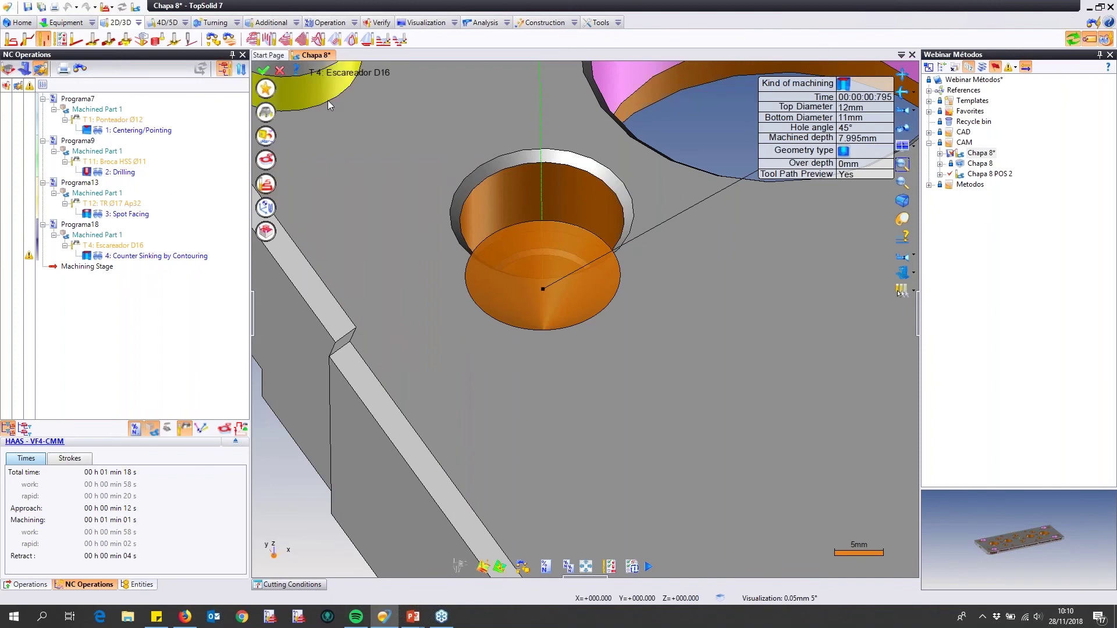
pyautogui.click(267, 184)
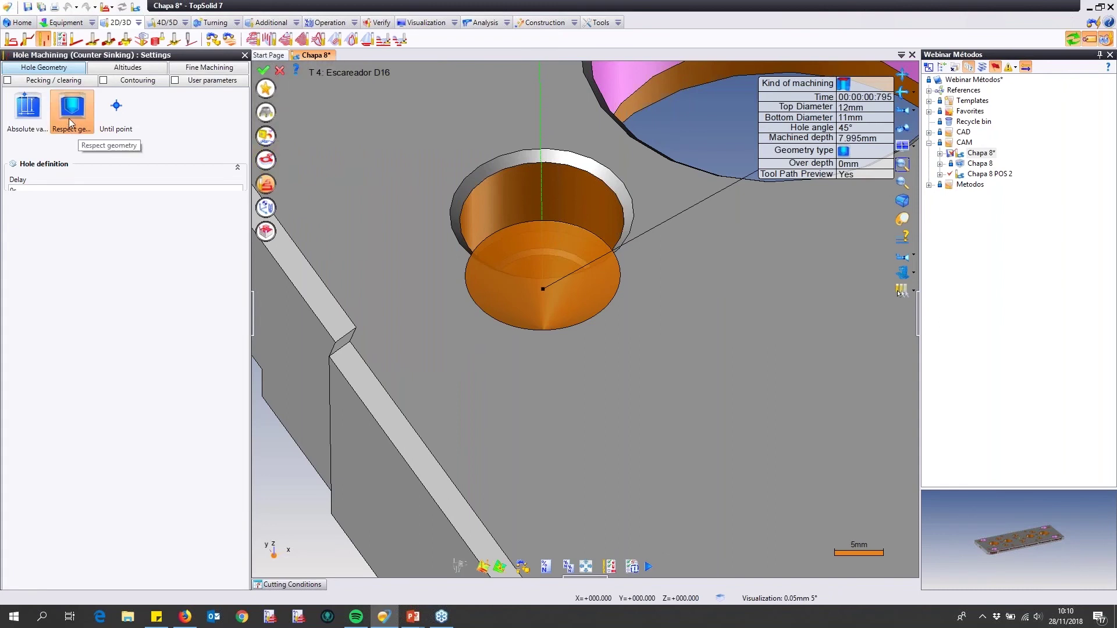
pyautogui.click(263, 72)
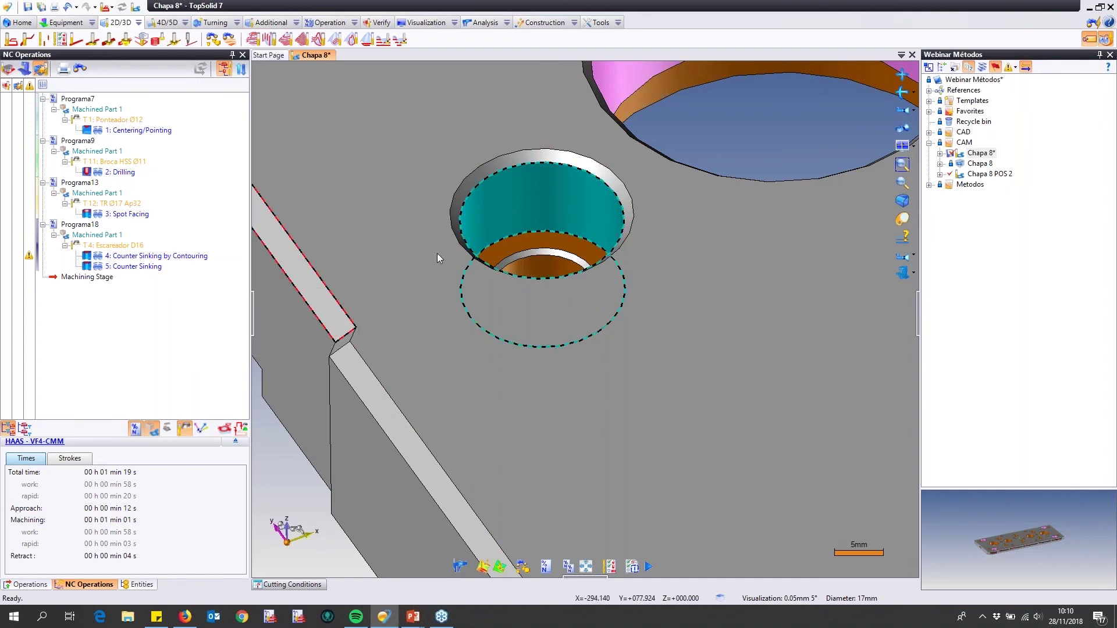
# - Start the simulation of all the hole's operations, from Centering/Pointing through the second Counter Sinking
pyautogui.moveTo(438, 254); pyautogui.dragTo(451, 244, button='middle')
pyautogui.scroll(-3, 562, 257)
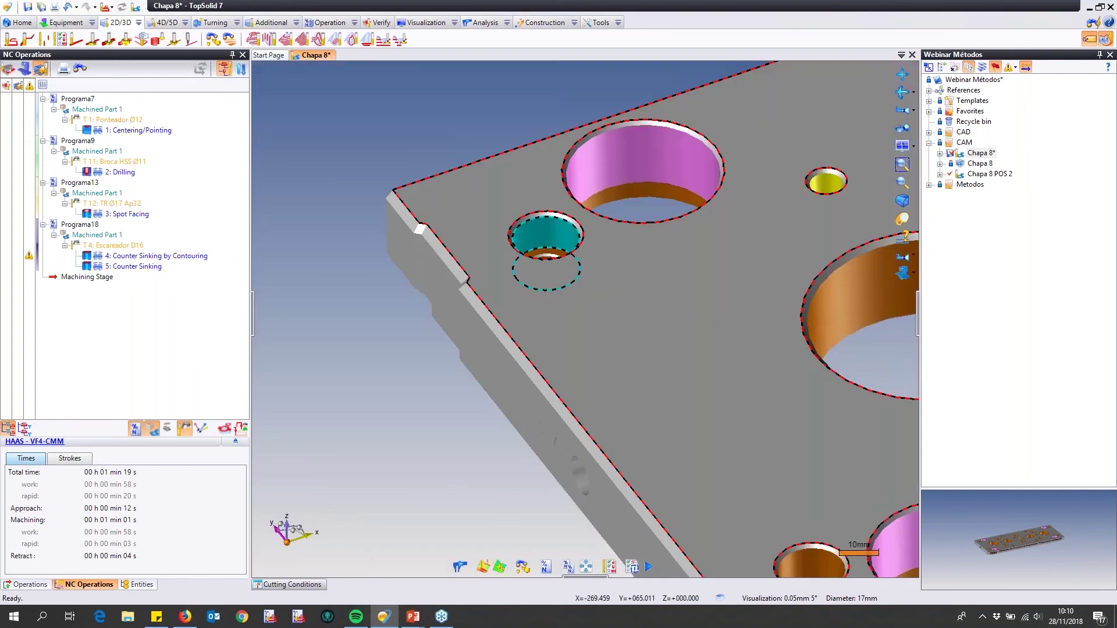
pyautogui.moveTo(595, 278); pyautogui.dragTo(451, 292, button='middle')
pyautogui.scroll(-2, 451, 292)
pyautogui.moveTo(189, 303); pyautogui.dragTo(80, 109)
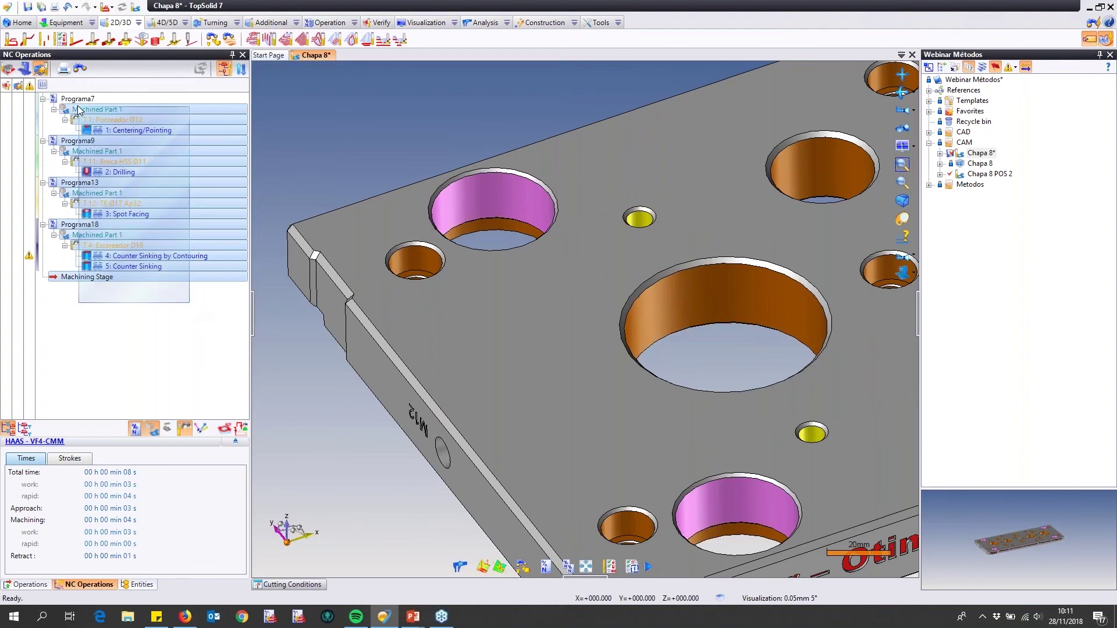
pyautogui.rightClick(108, 116)
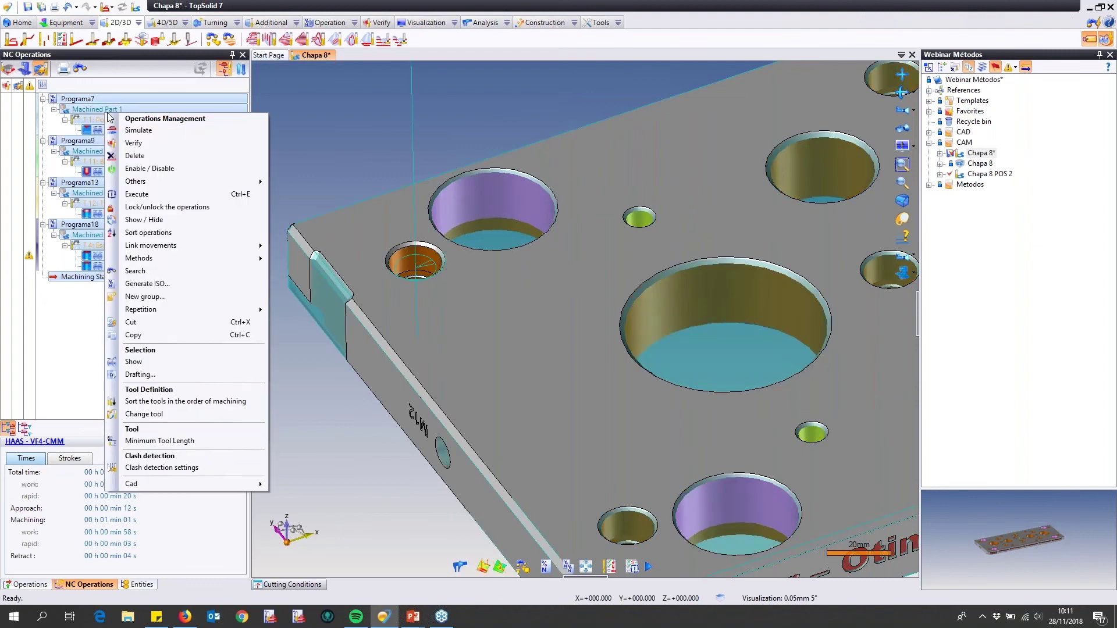
pyautogui.press('Escape')
pyautogui.moveTo(153, 289); pyautogui.dragTo(71, 109)
pyautogui.rightClick(128, 126)
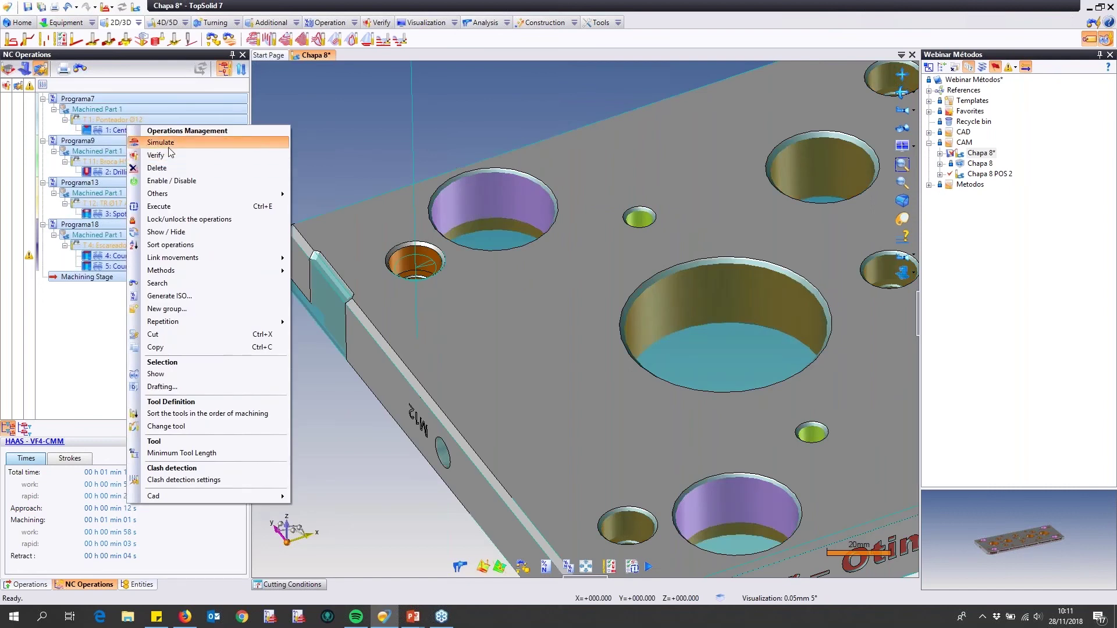
pyautogui.click(171, 148)
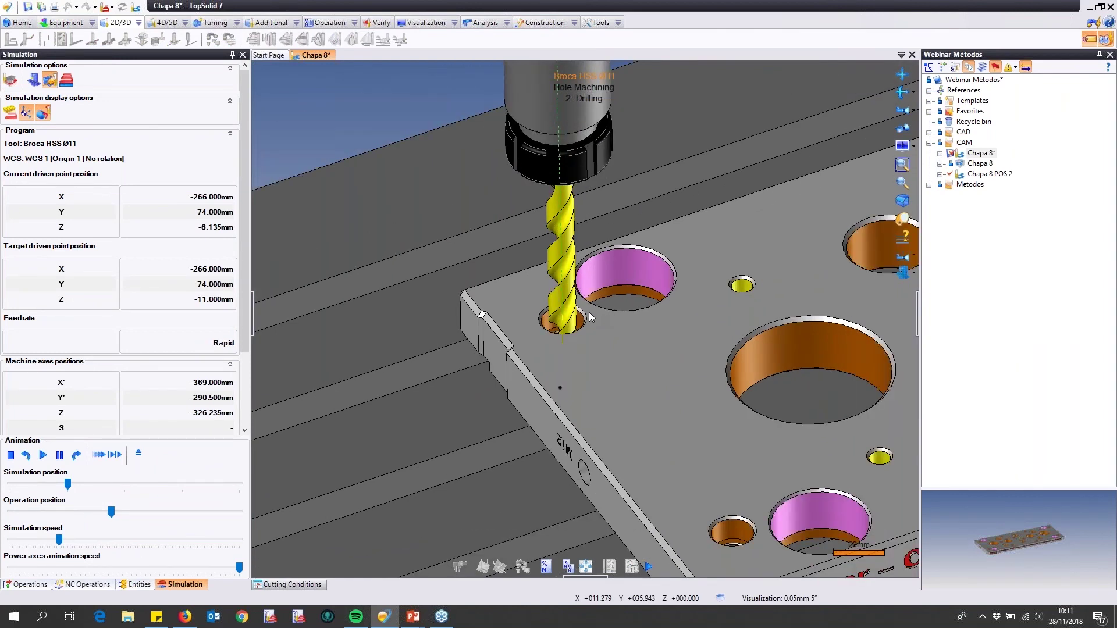
# - Play the simulation at a higher speed through the final countersinking, inspect the counterbored hole and exit the simulation
pyautogui.click(115, 540)
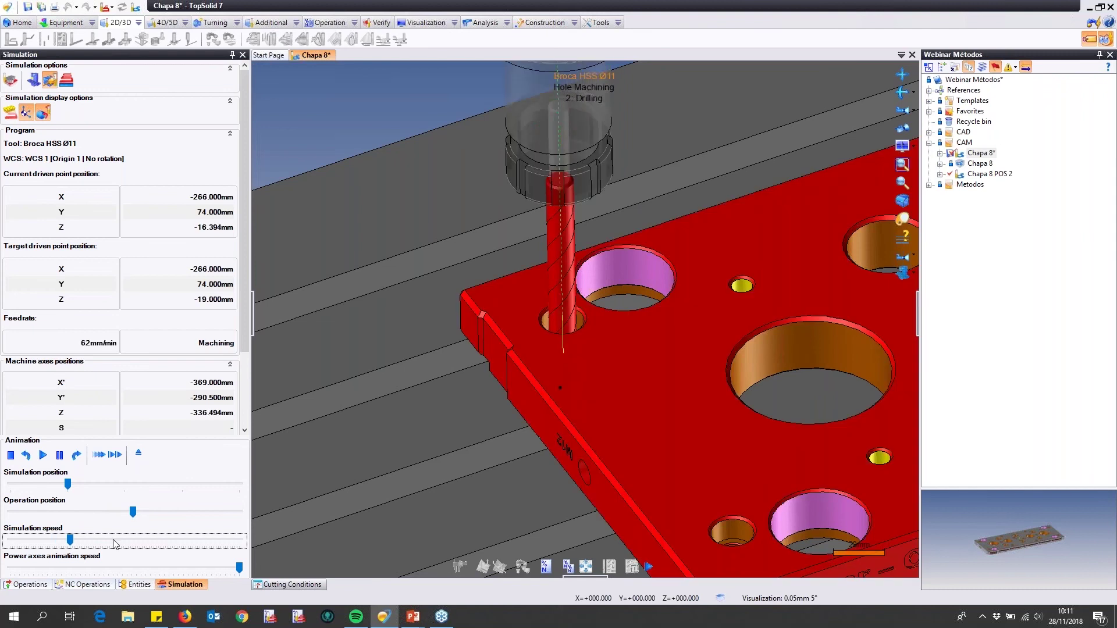
pyautogui.click(119, 540)
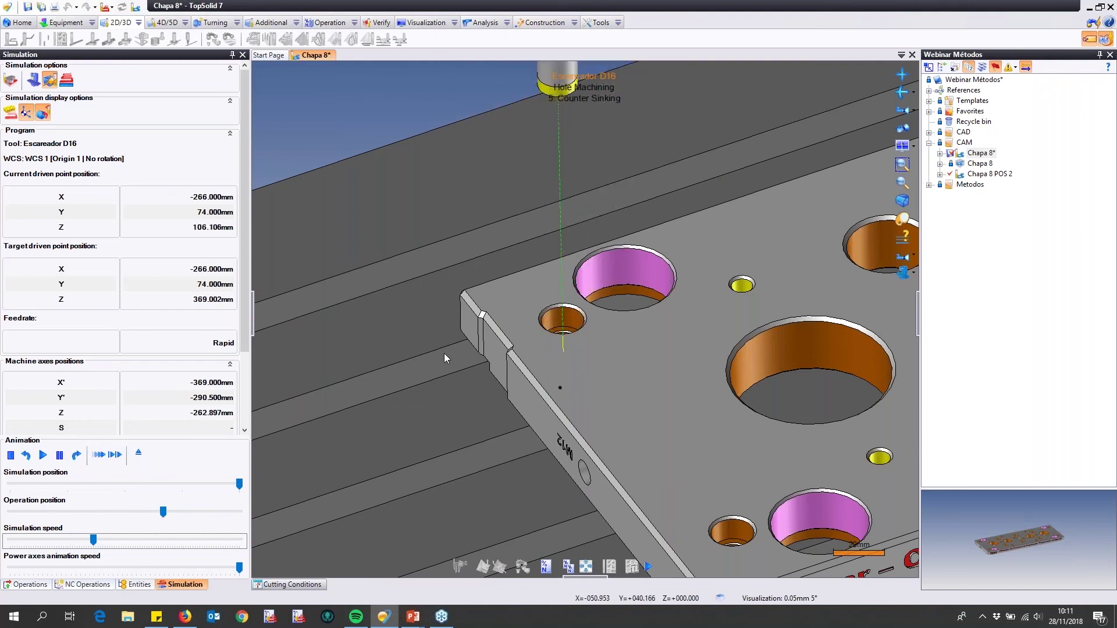
pyautogui.scroll(3, 567, 336)
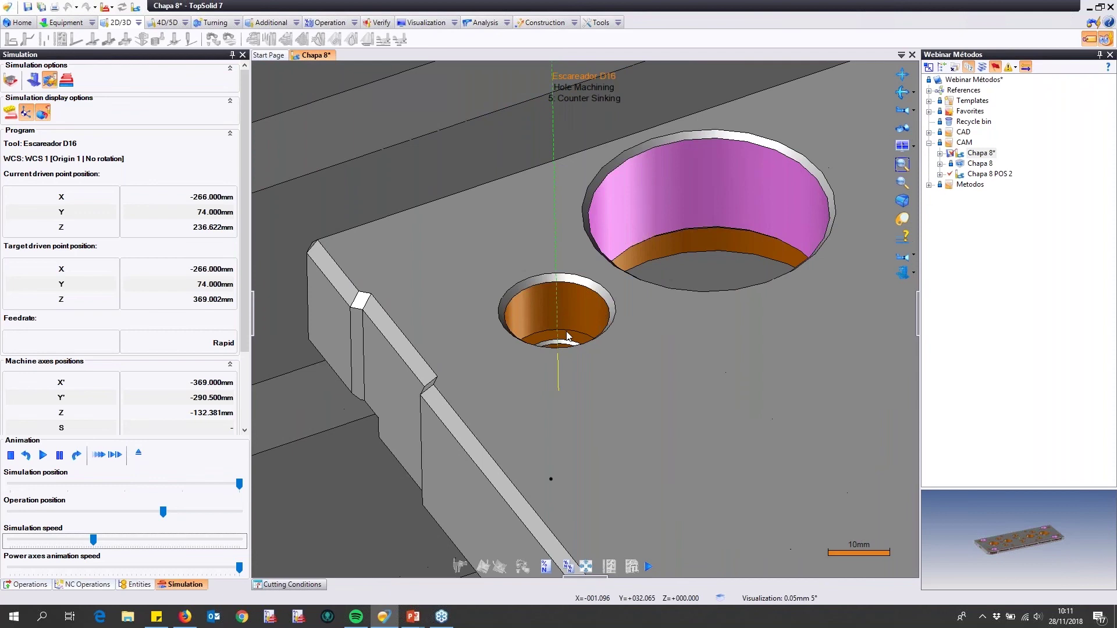
pyautogui.scroll(-3, 567, 335)
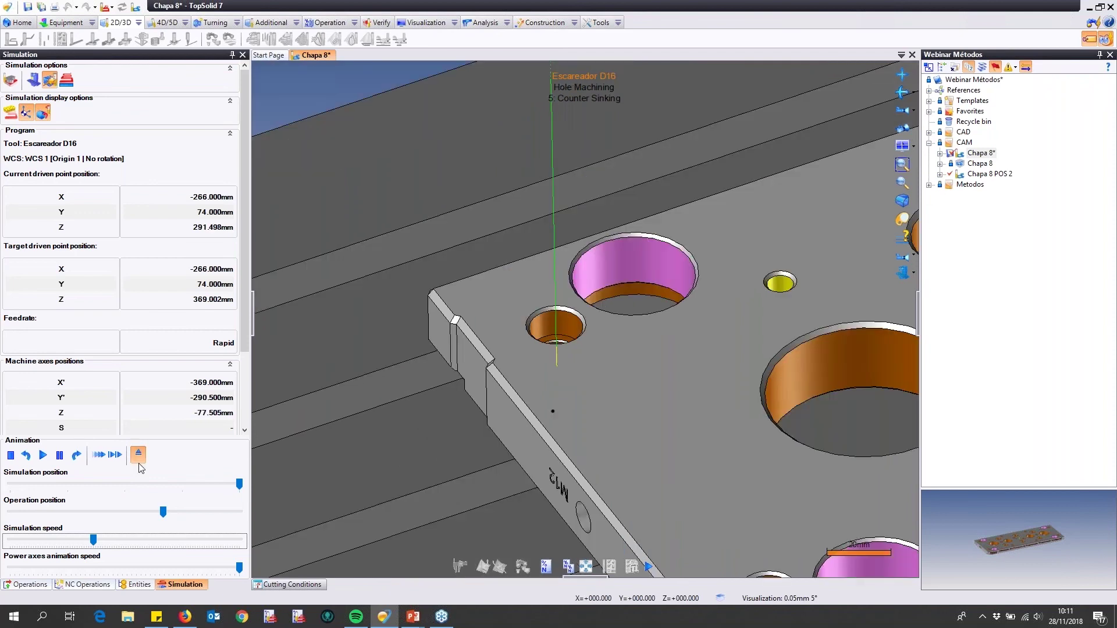
pyautogui.click(139, 460)
# - Run a material removal verification of all selected operations at increased simulation speed
pyautogui.rightClick(136, 256)
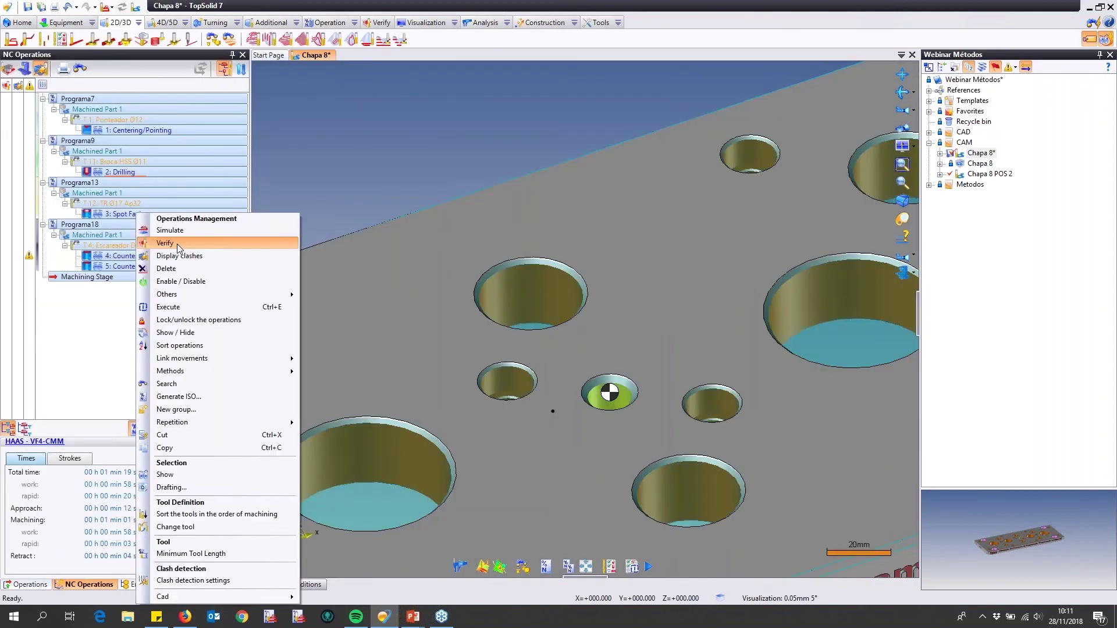
pyautogui.click(166, 244)
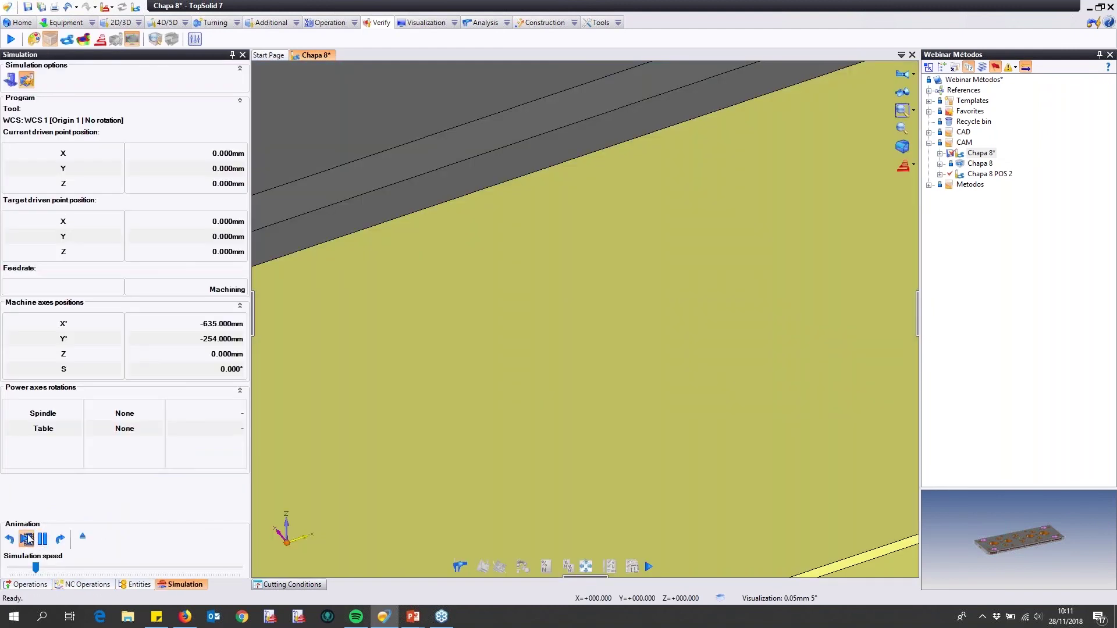
pyautogui.click(27, 539)
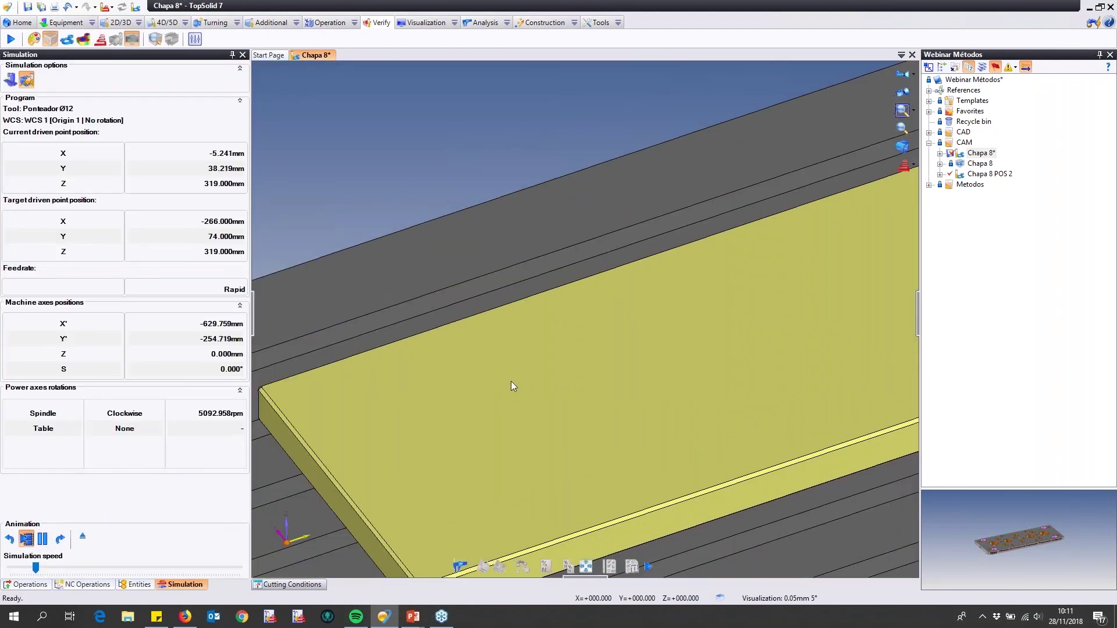
pyautogui.click(155, 567)
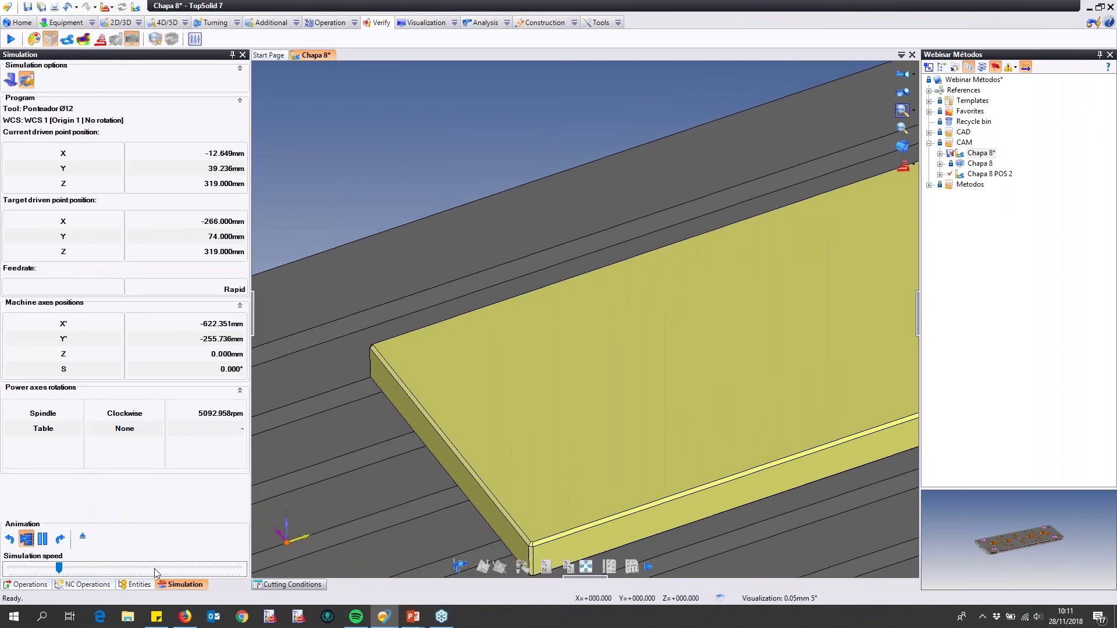
pyautogui.click(195, 569)
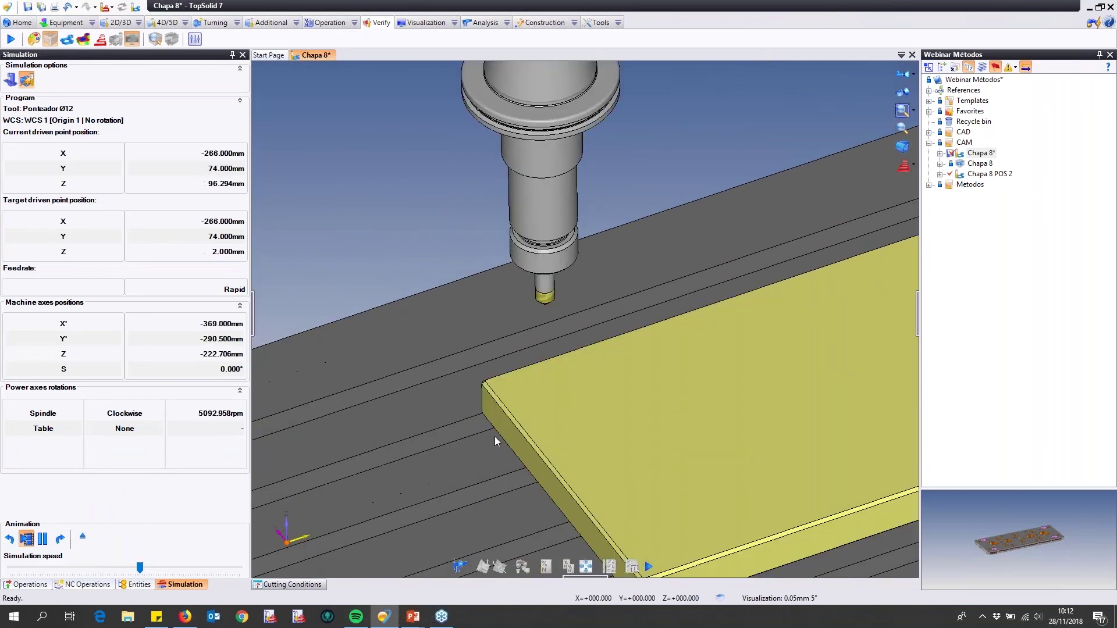
pyautogui.click(170, 569)
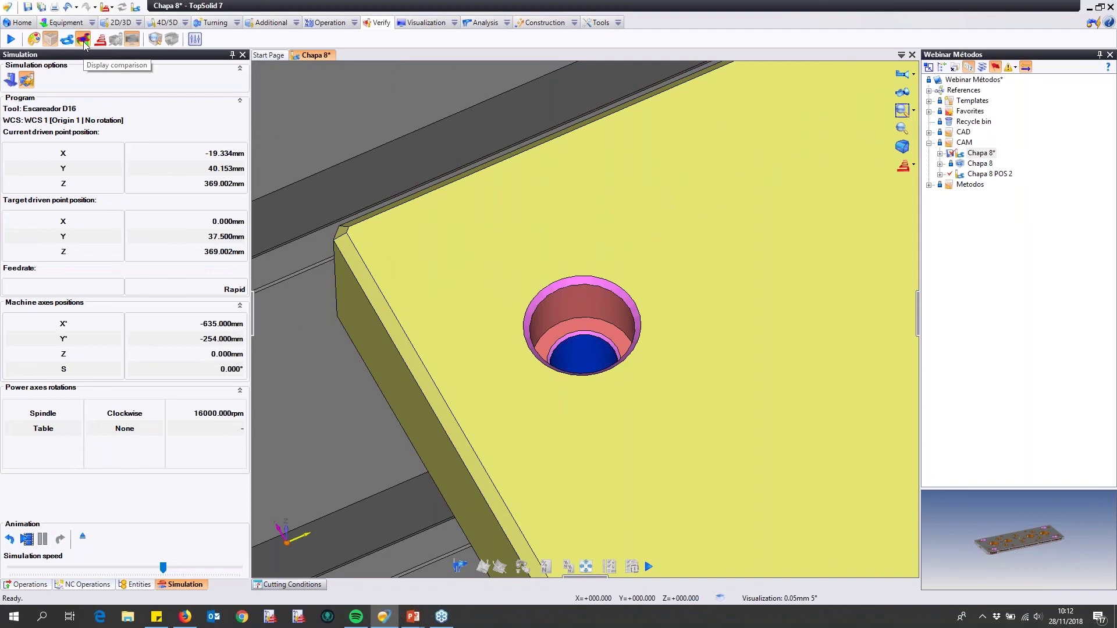
# - Display the comparison between the machined stock and the finished part, inspect the counterbored hole and exit the verification
pyautogui.click(84, 40)
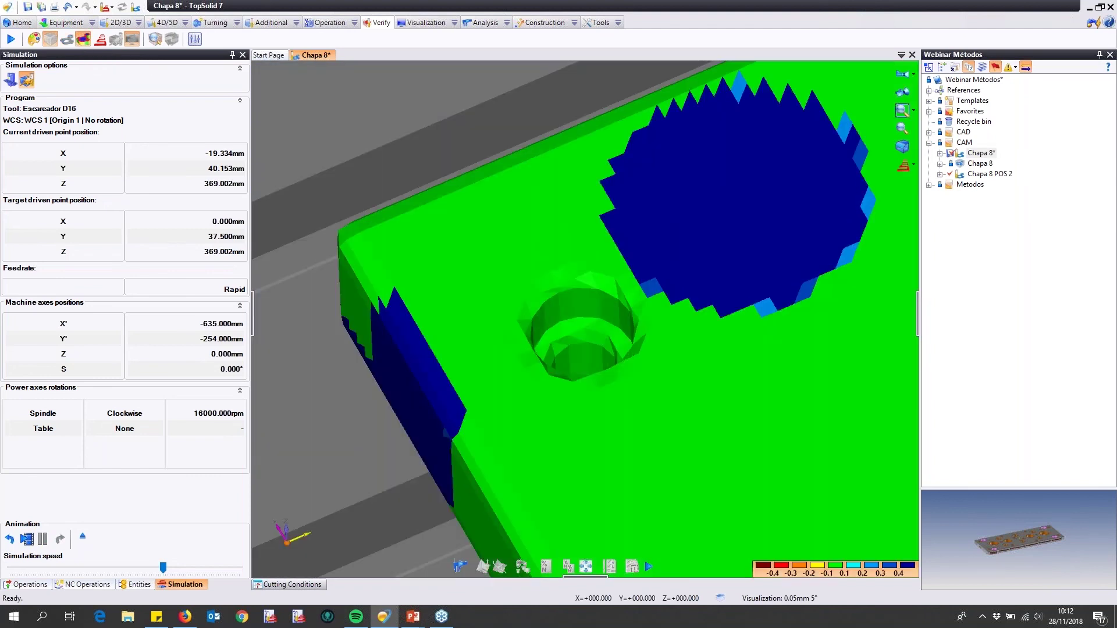
pyautogui.moveTo(559, 345)
pyautogui.mouseDown(button='middle')
pyautogui.moveTo(559, 326)
pyautogui.moveTo(569, 355)
pyautogui.mouseUp(button='middle')
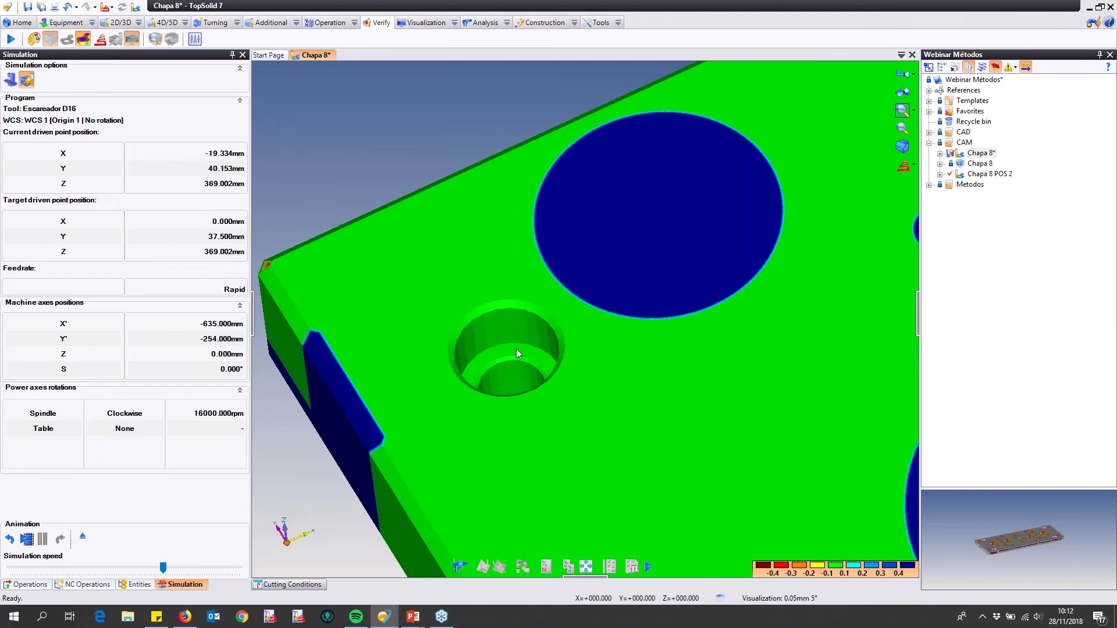
pyautogui.moveTo(623, 382); pyautogui.dragTo(624, 382, button='middle')
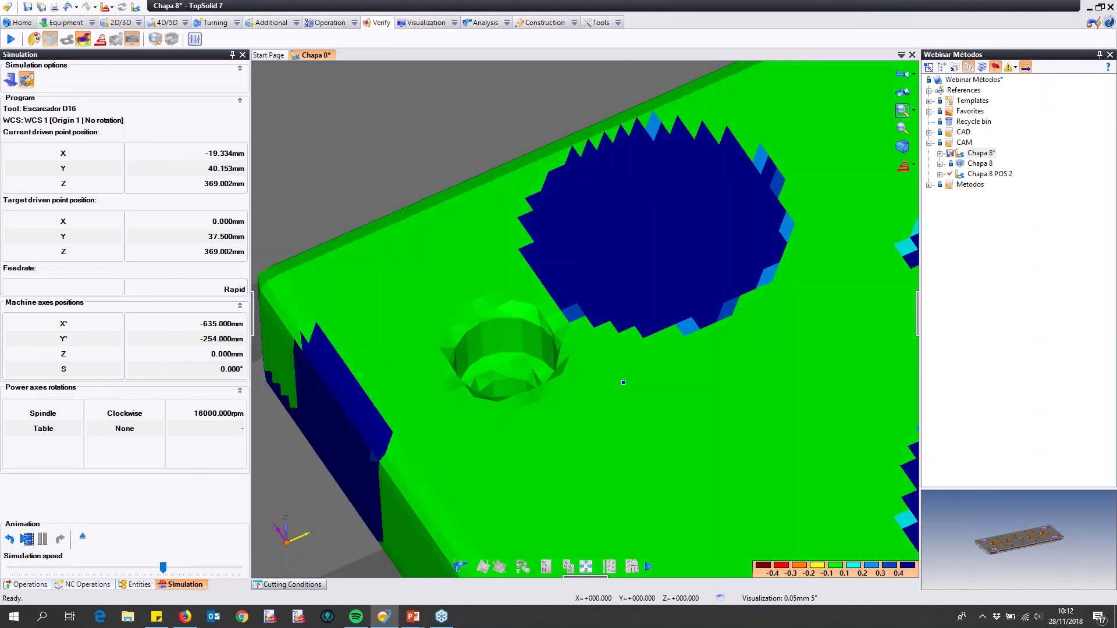
pyautogui.click(83, 537)
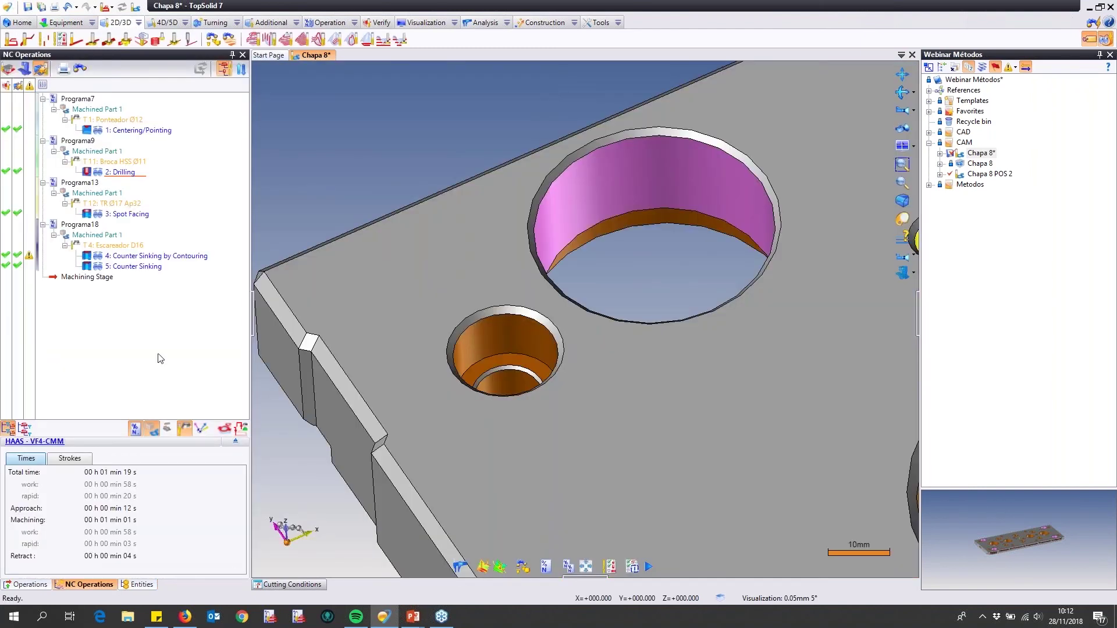
# - Create a drilling method from all the hole's operations and open the new hole method document
pyautogui.scroll(-3, 522, 326)
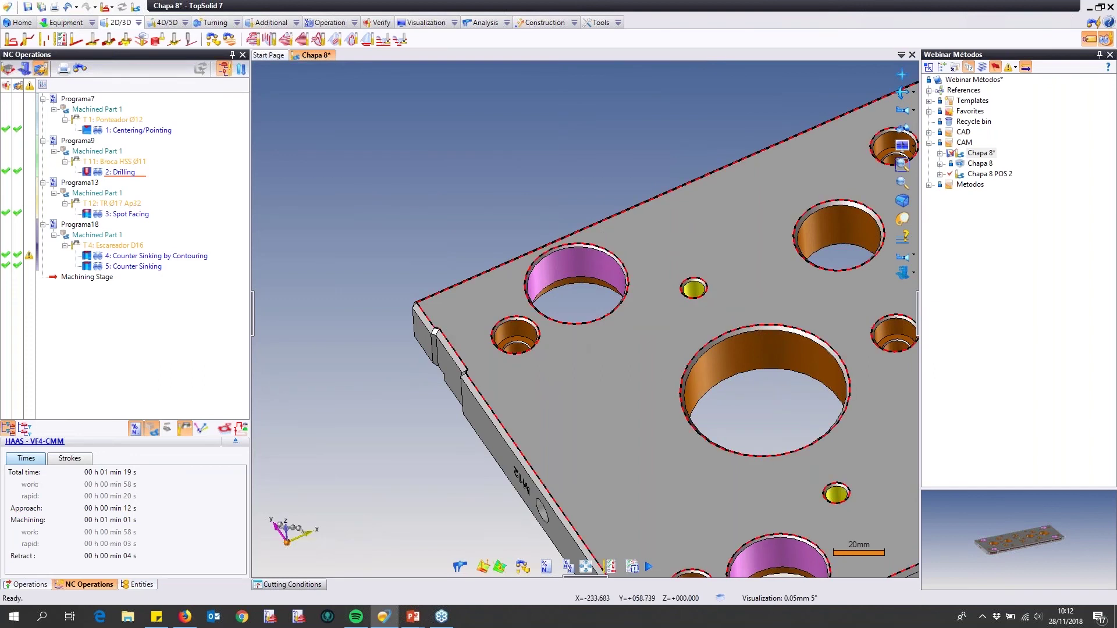
pyautogui.moveTo(538, 351); pyautogui.dragTo(491, 343, button='middle')
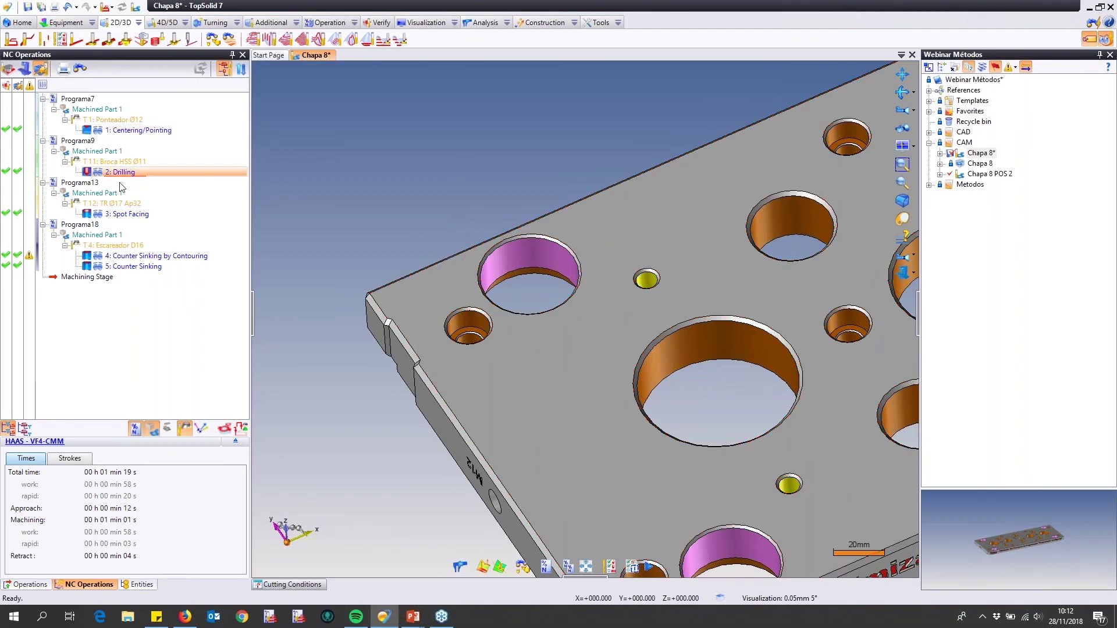
pyautogui.moveTo(114, 240); pyautogui.dragTo(76, 103)
pyautogui.rightClick(140, 128)
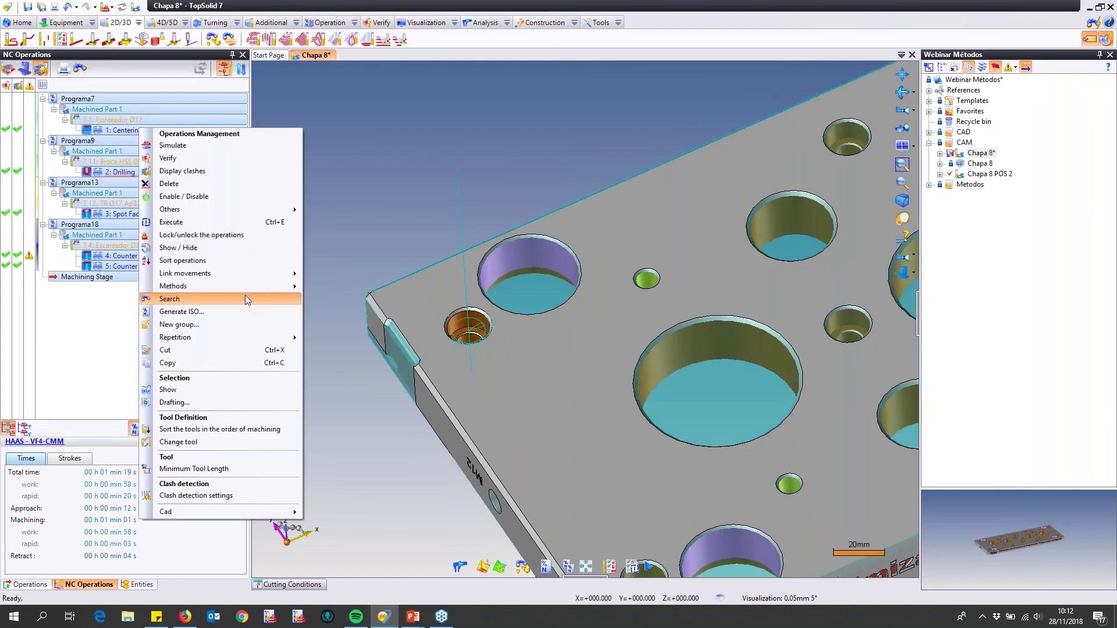
pyautogui.moveTo(245, 294)
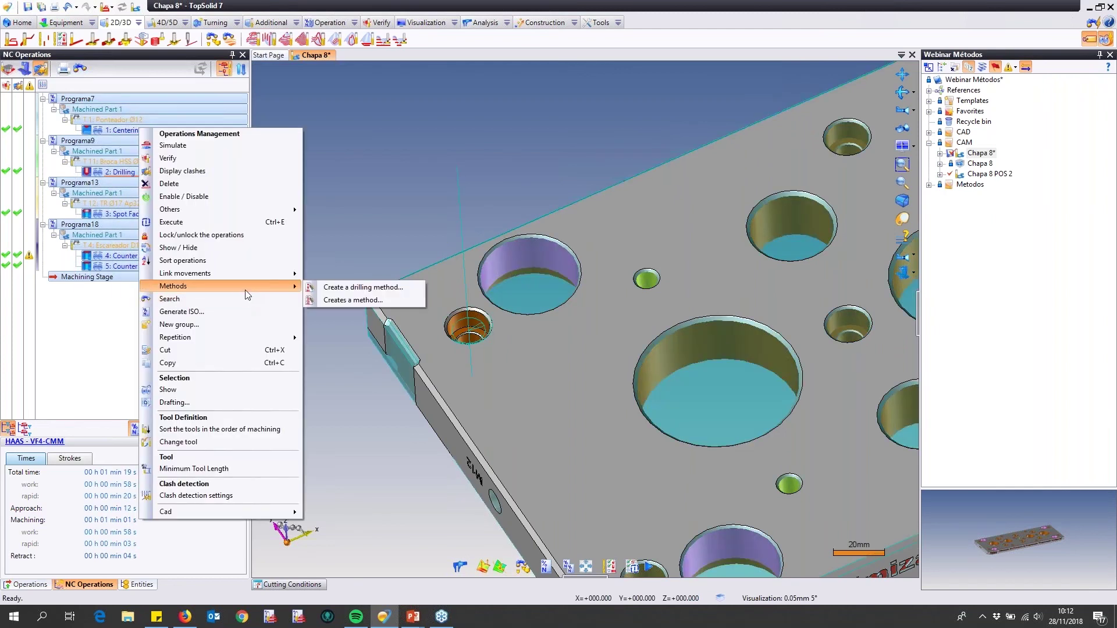
pyautogui.click(347, 289)
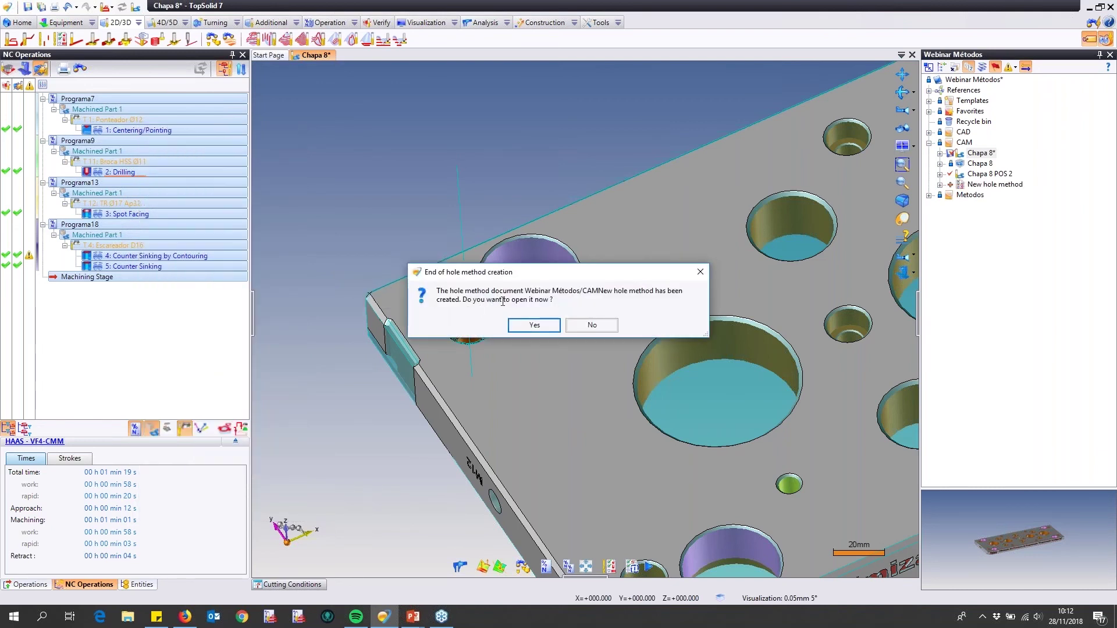
pyautogui.click(530, 325)
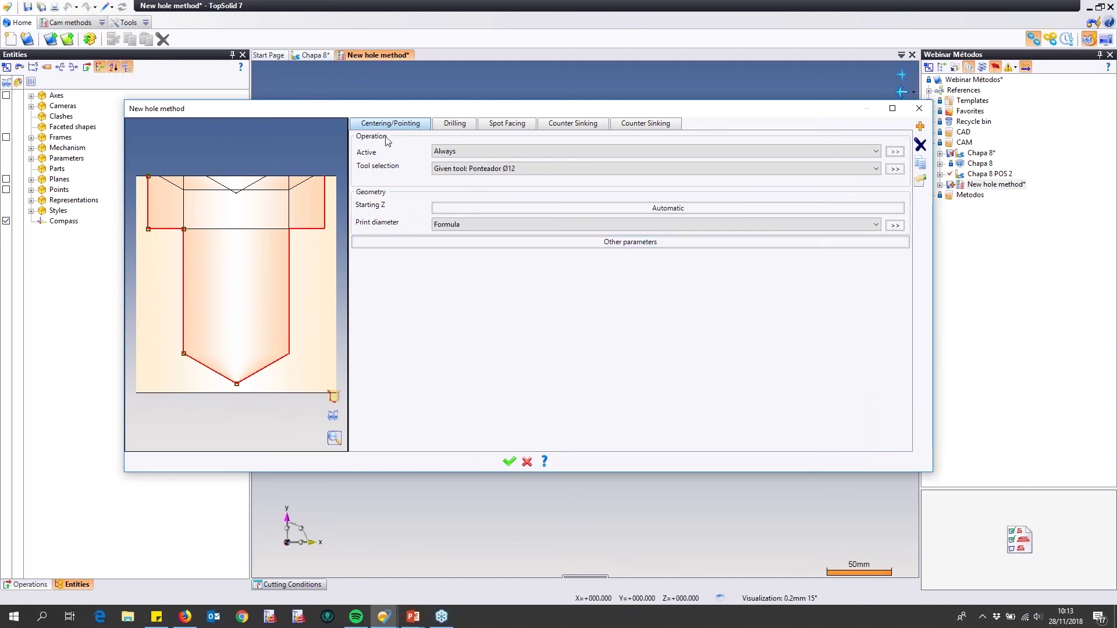
# - Review the Drilling, Spot Facing and both Counter Sinking operations' settings in the new hole method
pyautogui.click(455, 124)
pyautogui.click(507, 124)
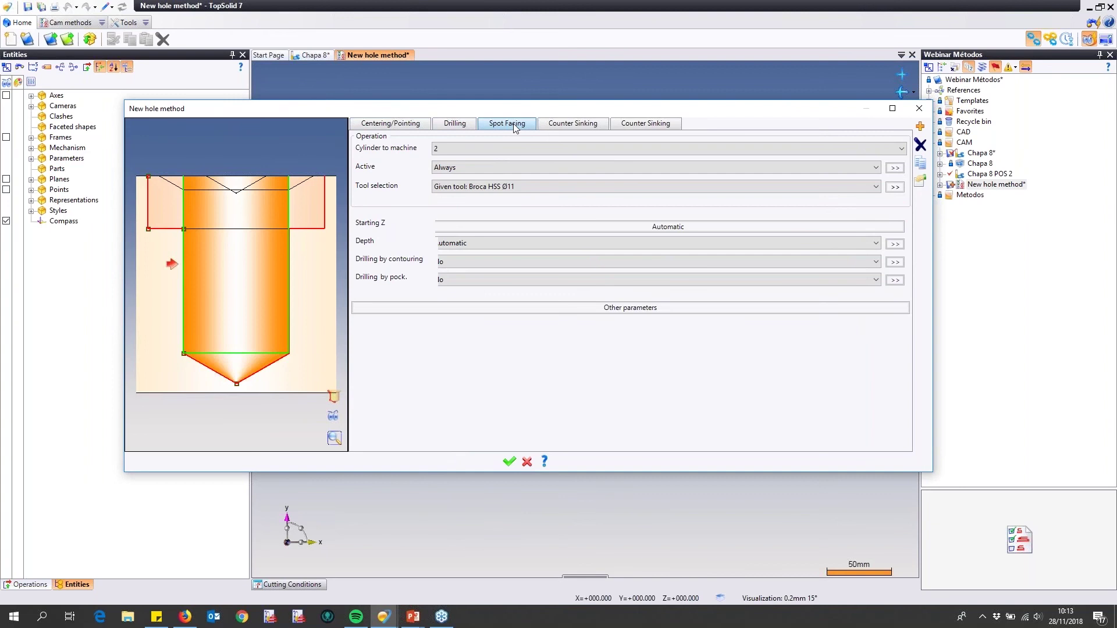
pyautogui.click(573, 124)
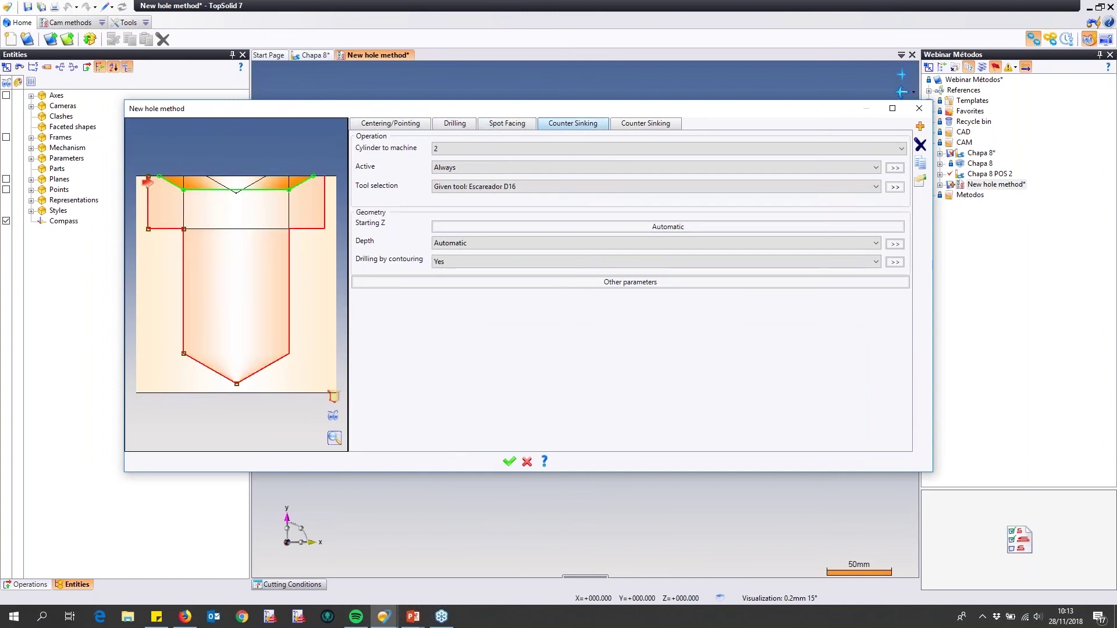
pyautogui.click(645, 125)
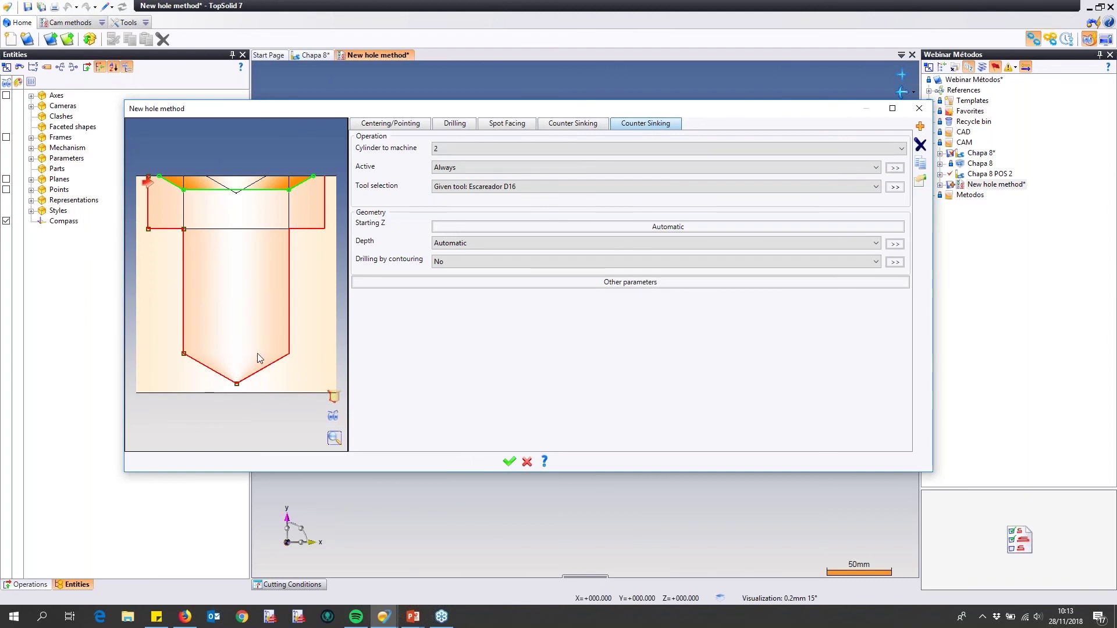
# - Adjust both countersink profiles in the machining view, widening the first past the counterbore's rim and keeping the second around the drilled hole
pyautogui.click(333, 415)
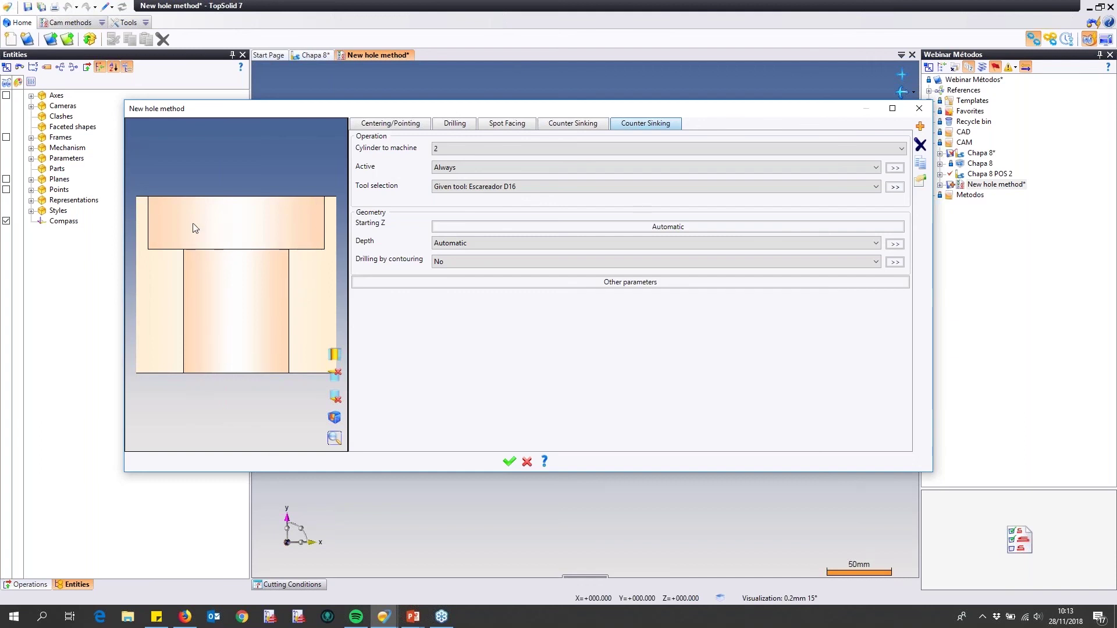
pyautogui.click(568, 125)
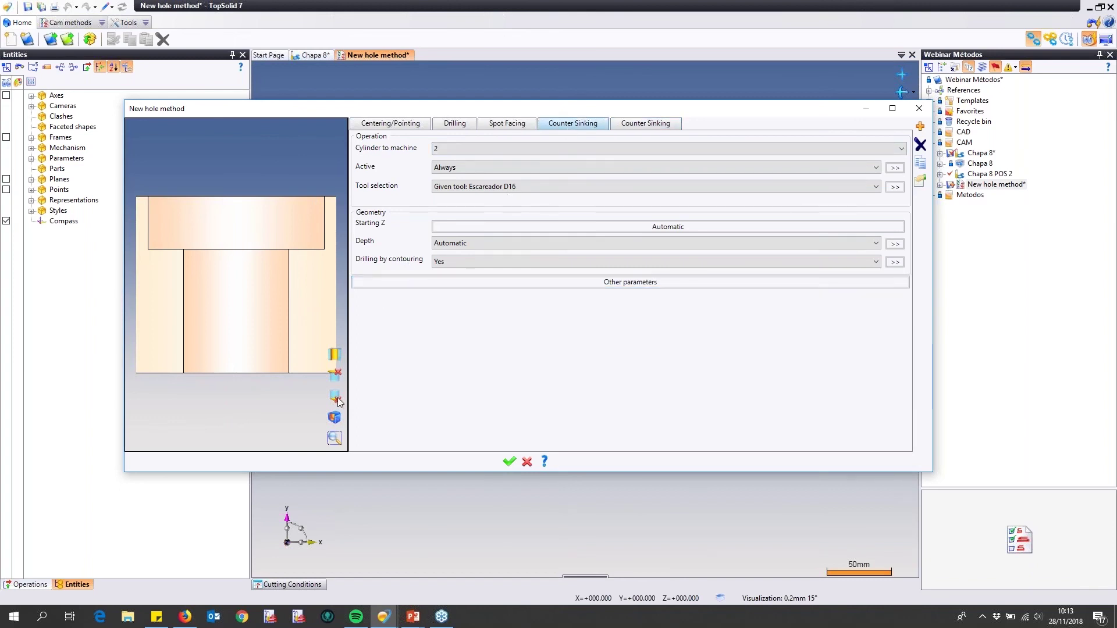
pyautogui.click(335, 419)
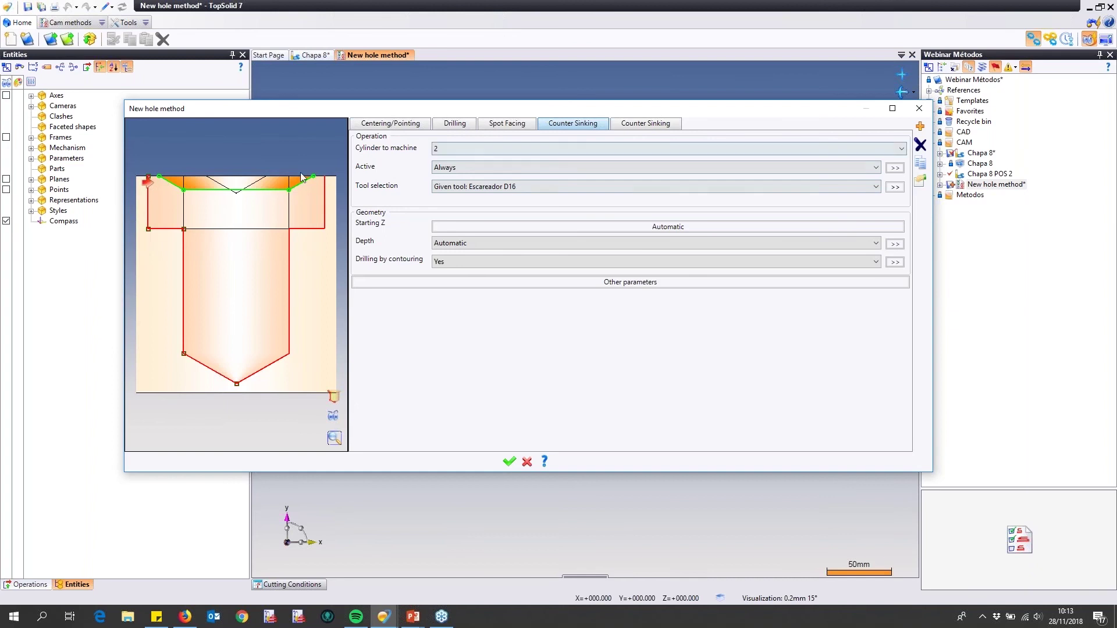
pyautogui.hotkey('ctrl', 'Tab')
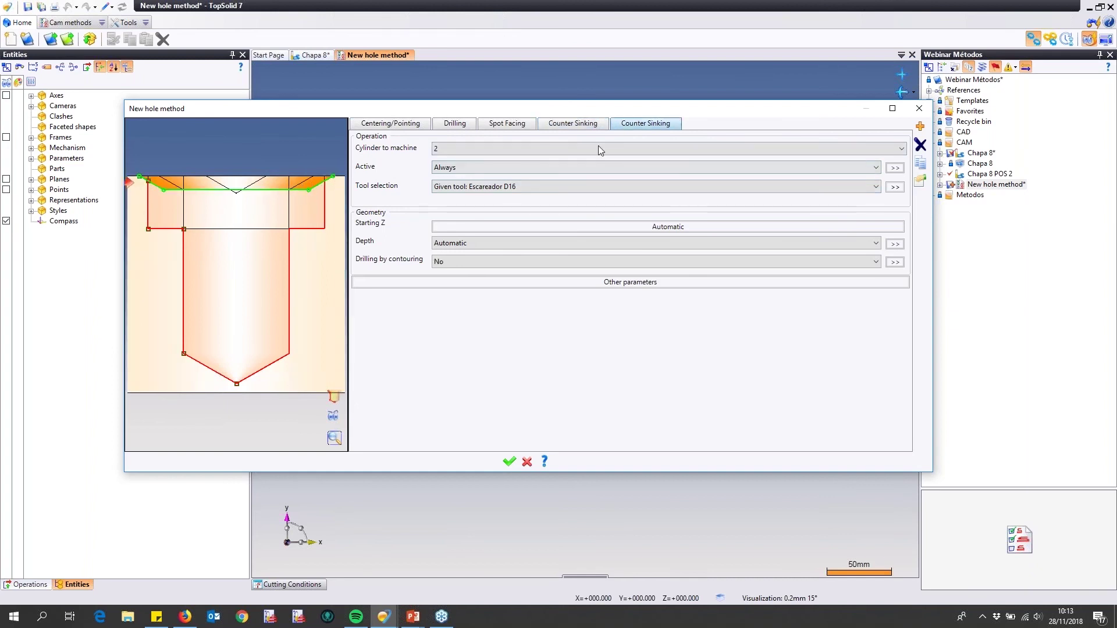
pyautogui.click(588, 127)
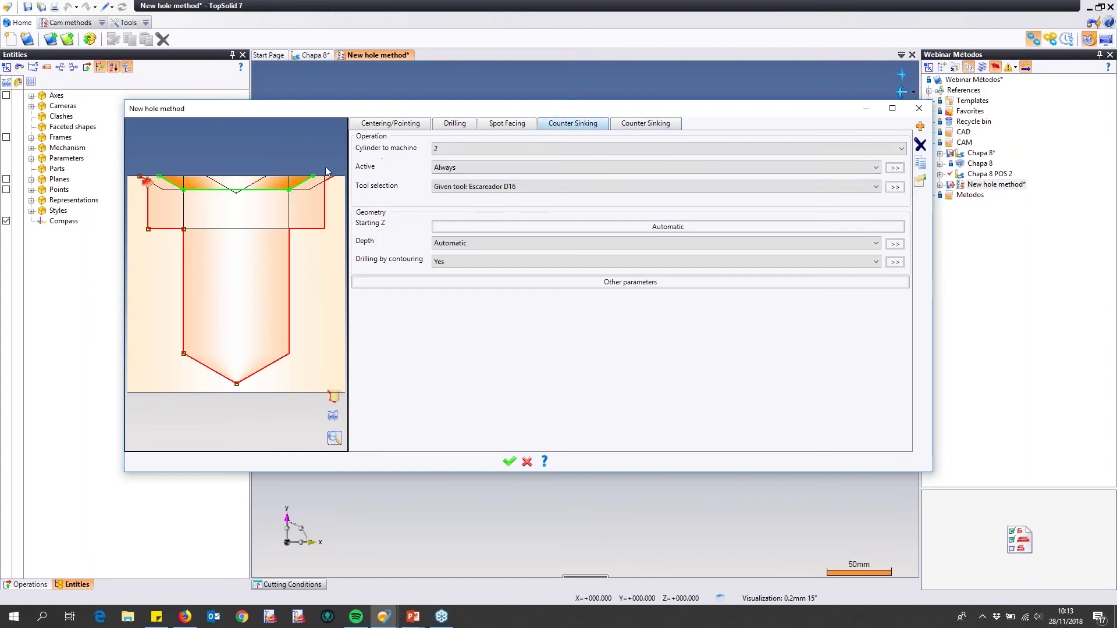
pyautogui.click(658, 126)
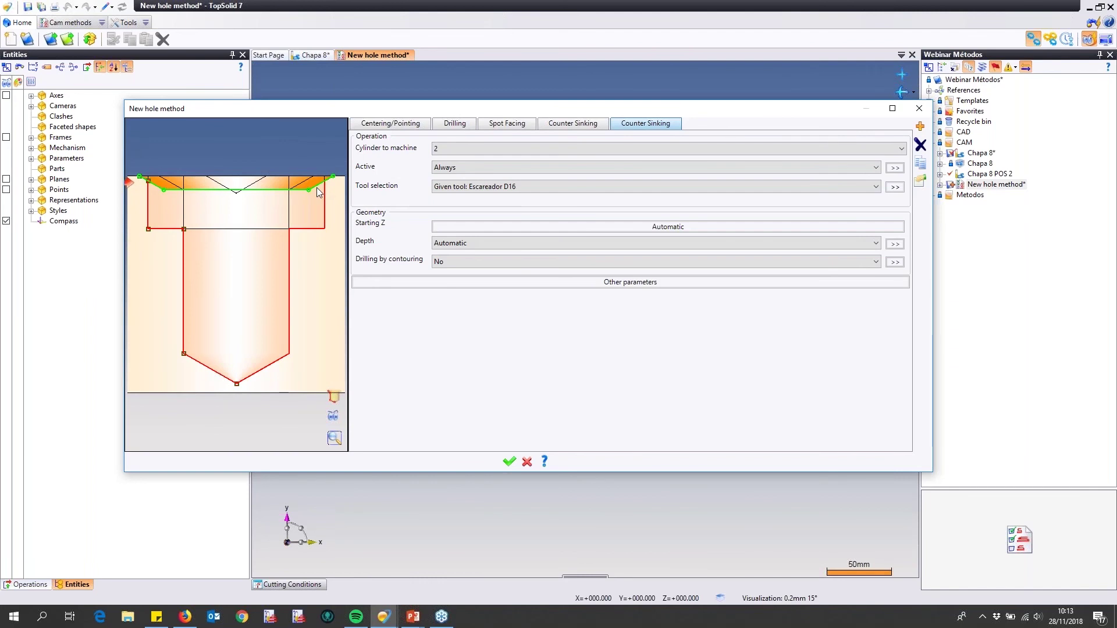
pyautogui.click(575, 124)
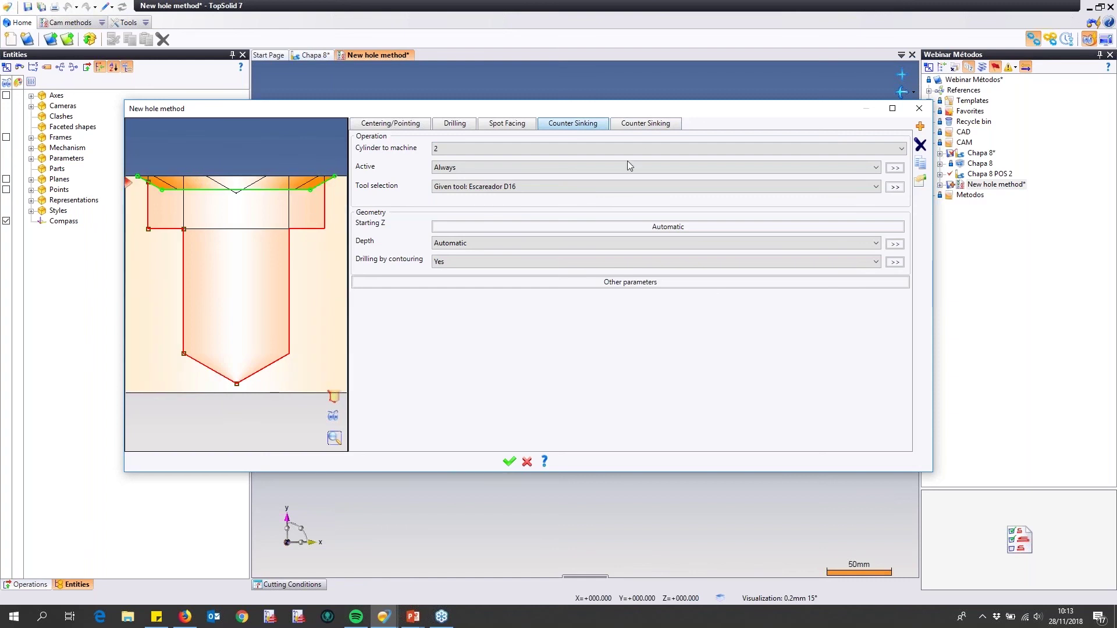
pyautogui.click(640, 125)
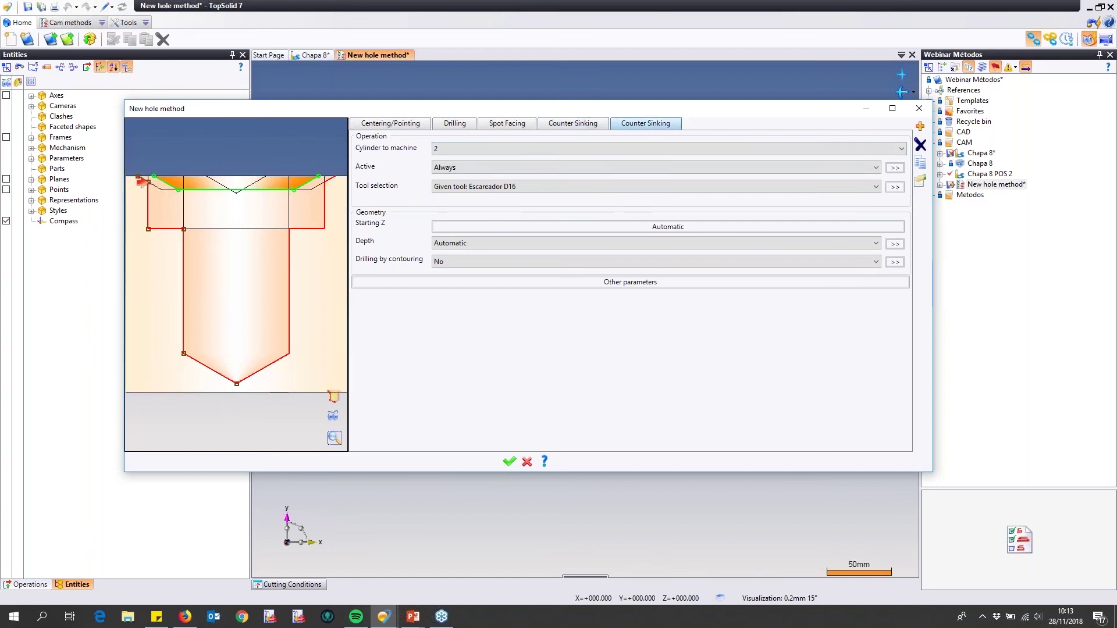
# - Display the method's hole section and enable the chamfers at the counterbore's rim and floor
pyautogui.click(333, 418)
pyautogui.click(332, 418)
pyautogui.click(333, 417)
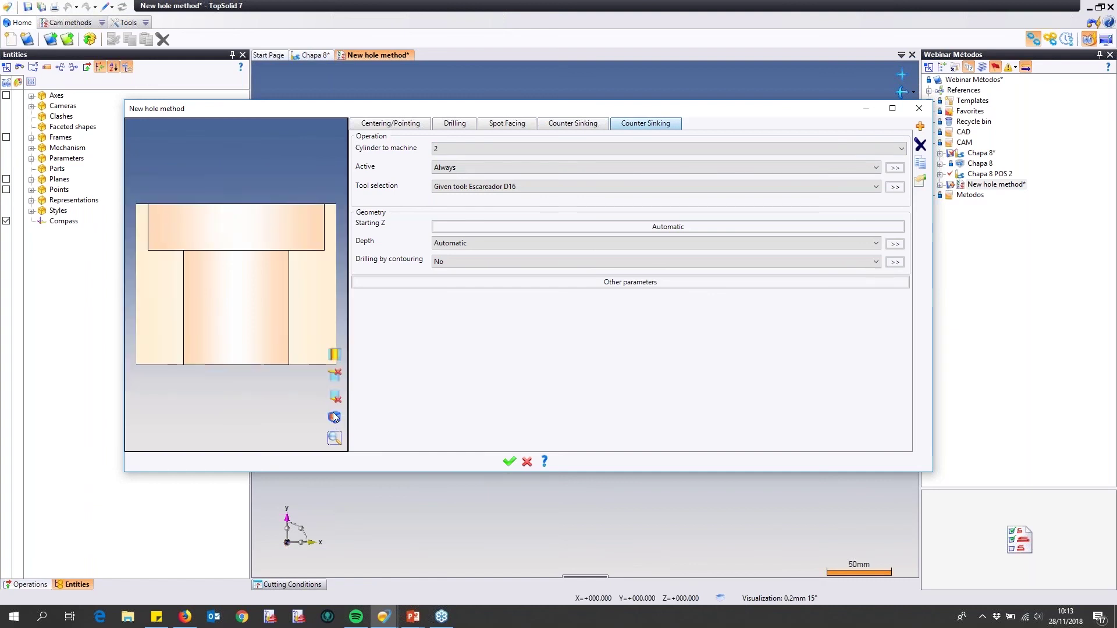
pyautogui.click(336, 373)
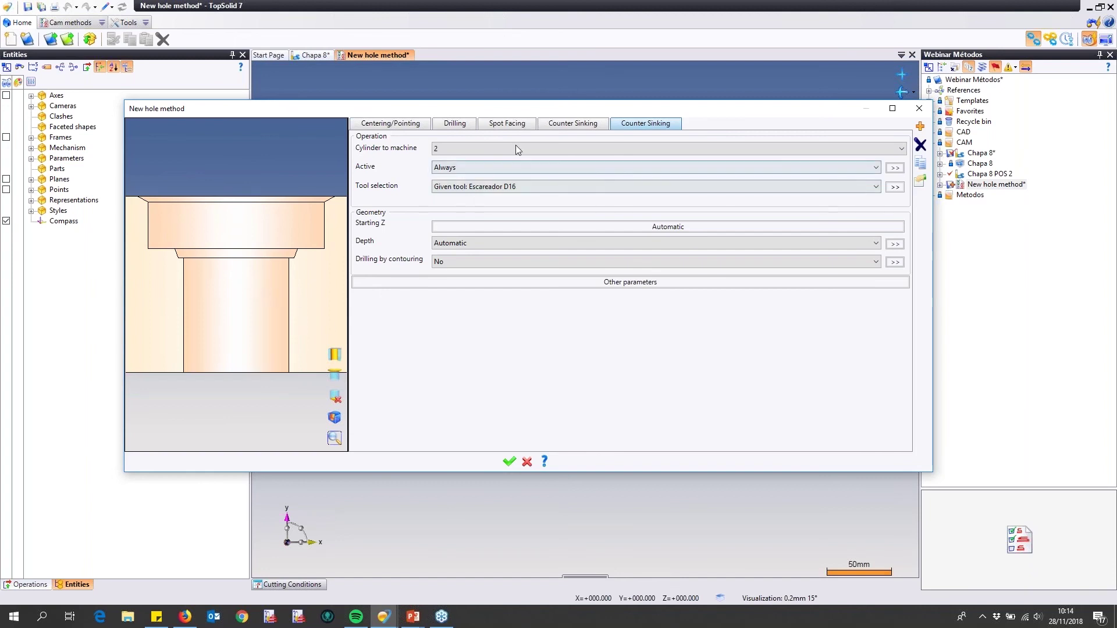
# - Look through the method's operations and rename the Centering/Pointing operation as "pontear"
pyautogui.click(390, 124)
pyautogui.click(455, 123)
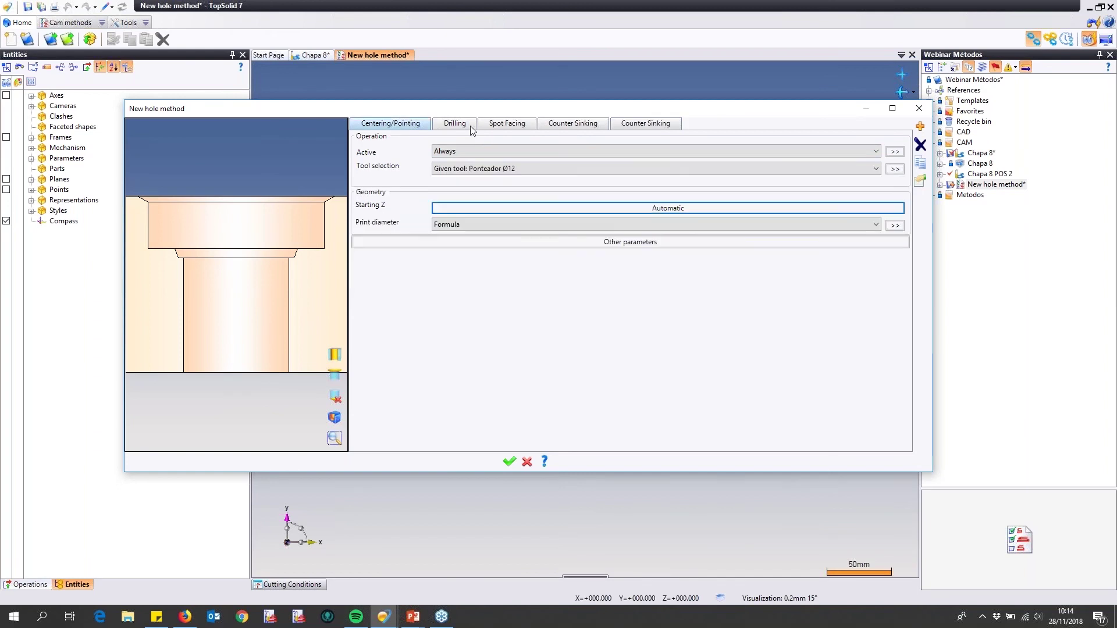
pyautogui.click(544, 125)
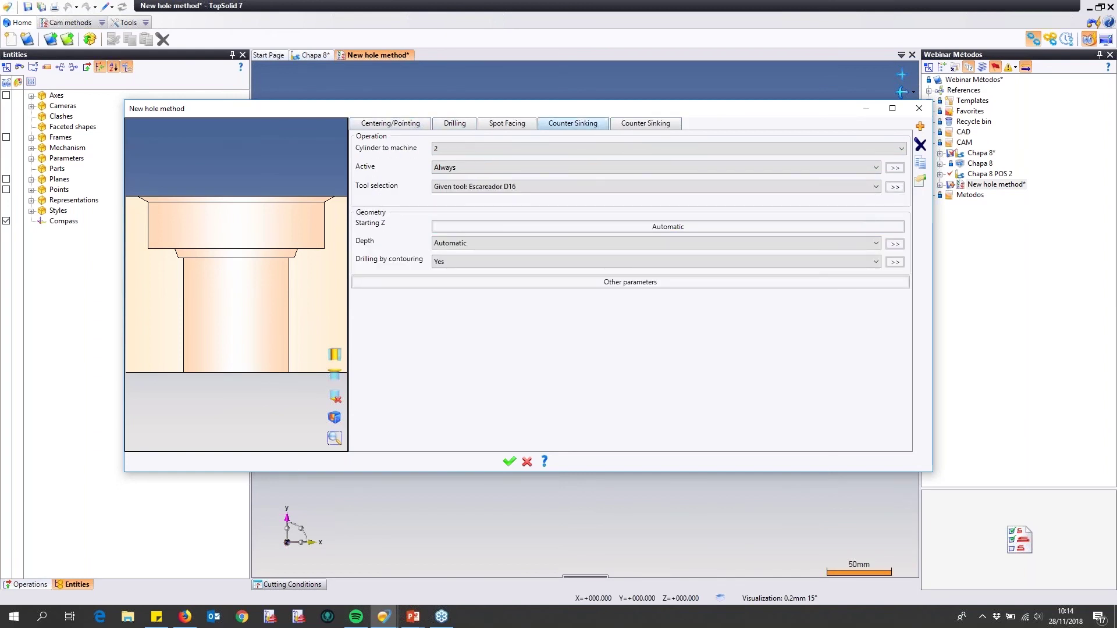
pyautogui.click(507, 124)
pyautogui.click(407, 124)
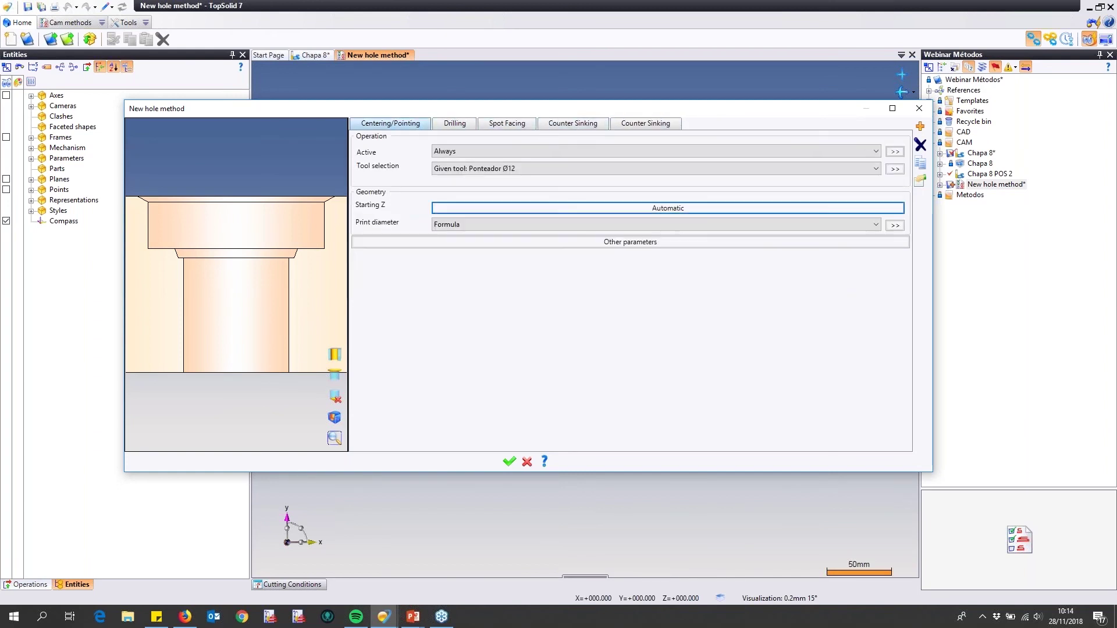
pyautogui.click(416, 124)
pyautogui.doubleClick(416, 124)
pyautogui.write('pontear')
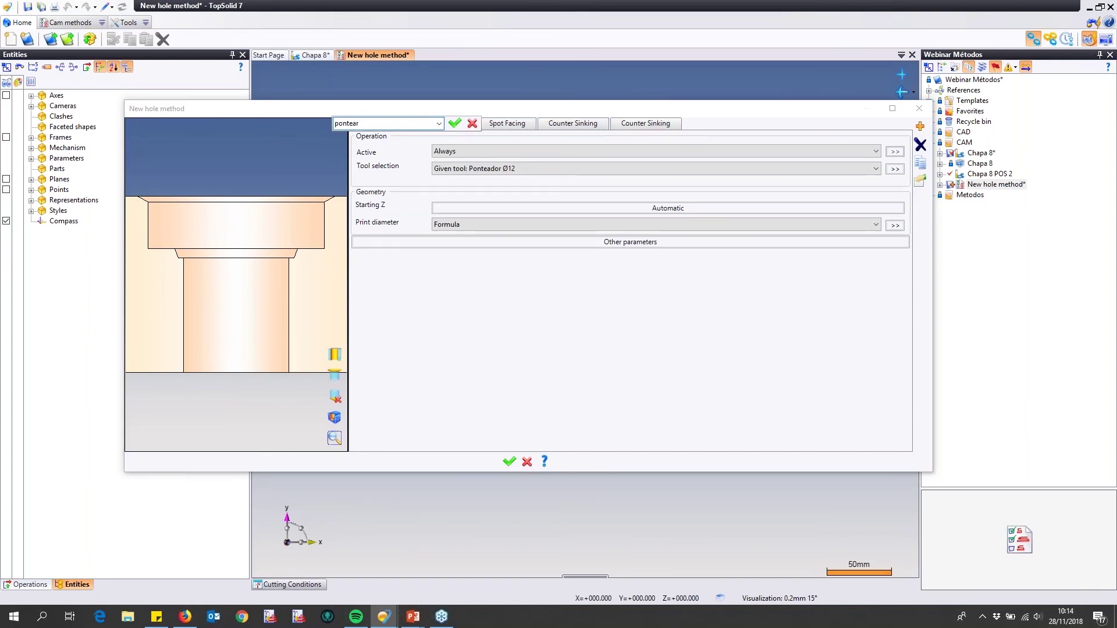
pyautogui.click(455, 124)
# - Rename the Drilling operation as "Furar"
pyautogui.click(431, 124)
pyautogui.doubleClick(431, 124)
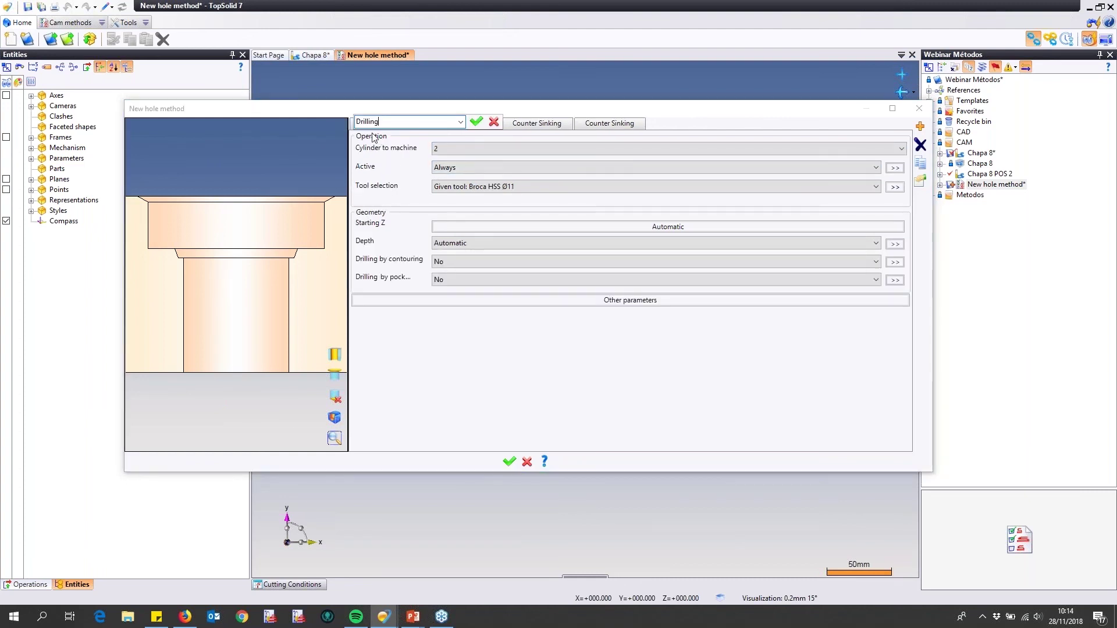
pyautogui.press('BackSpace')
pyautogui.press('BackSpace')
pyautogui.press('BackSpace')
pyautogui.press('BackSpace')
pyautogui.press('BackSpace')
pyautogui.press('BackSpace')
pyautogui.press('BackSpace')
pyautogui.write('Fu')
pyautogui.press('Tab')
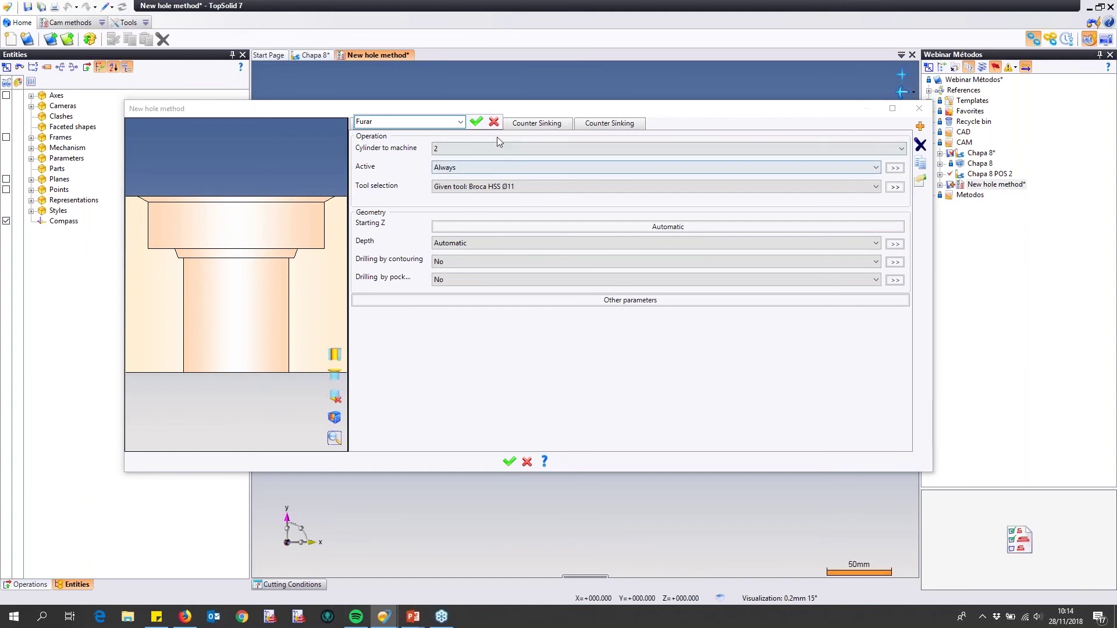
pyautogui.click(481, 123)
# - Rename the Spot Facing operation as "Cabeça"
pyautogui.click(476, 125)
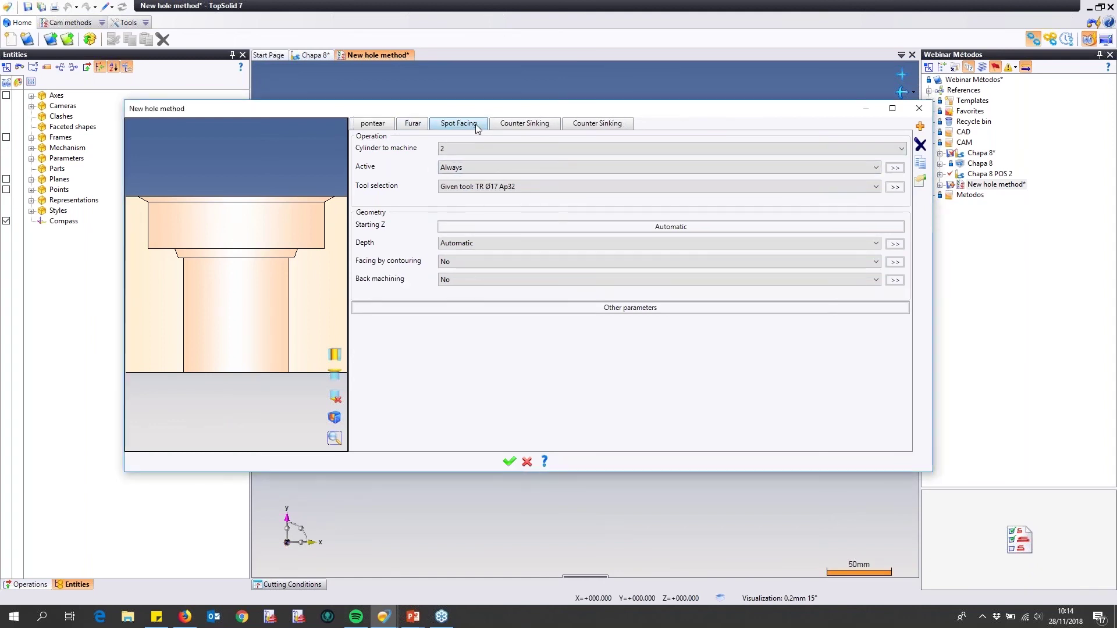
pyautogui.doubleClick(476, 124)
pyautogui.write('Cabeça')
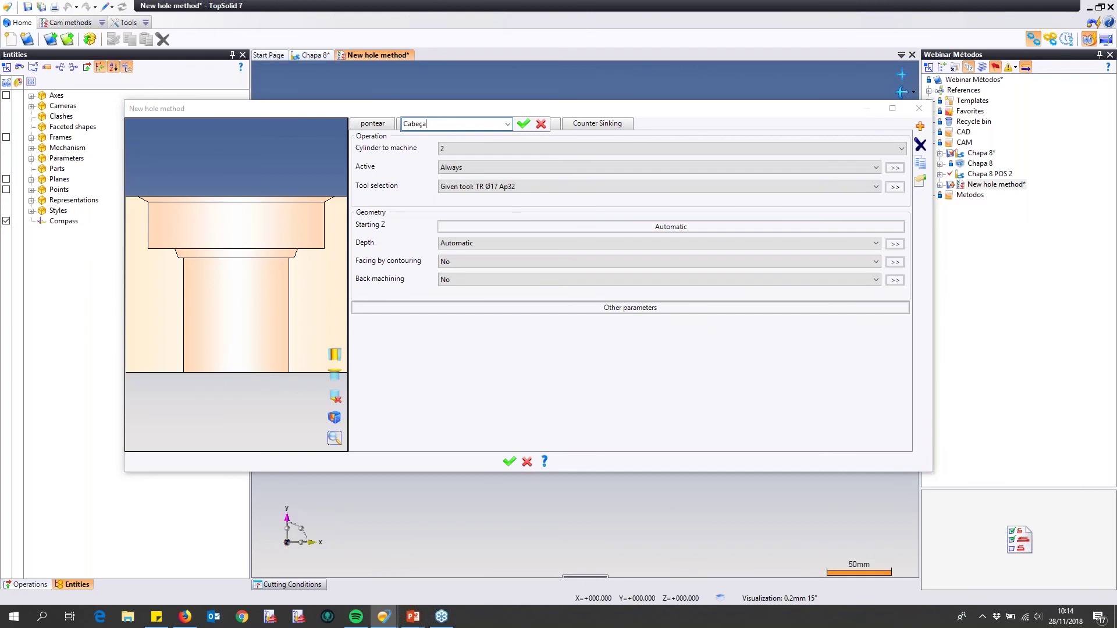
pyautogui.click(523, 123)
# - Rename the first Counter Sinking operation as "CHF Topo" and the second as "CHF Fundo"
pyautogui.click(516, 124)
pyautogui.doubleClick(515, 125)
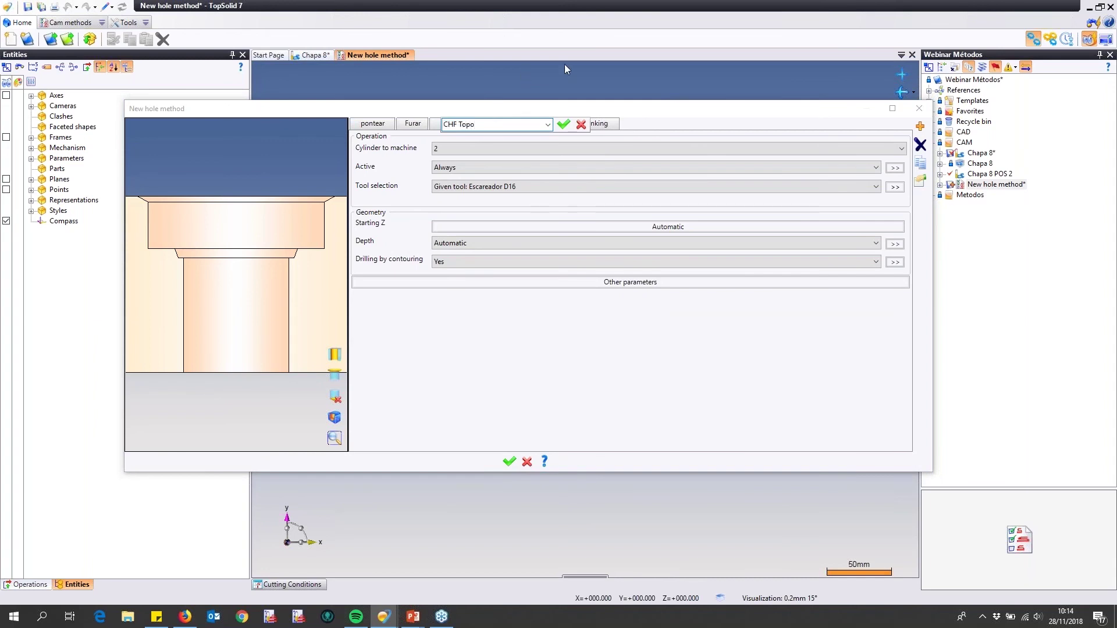
pyautogui.click(563, 123)
pyautogui.click(581, 123)
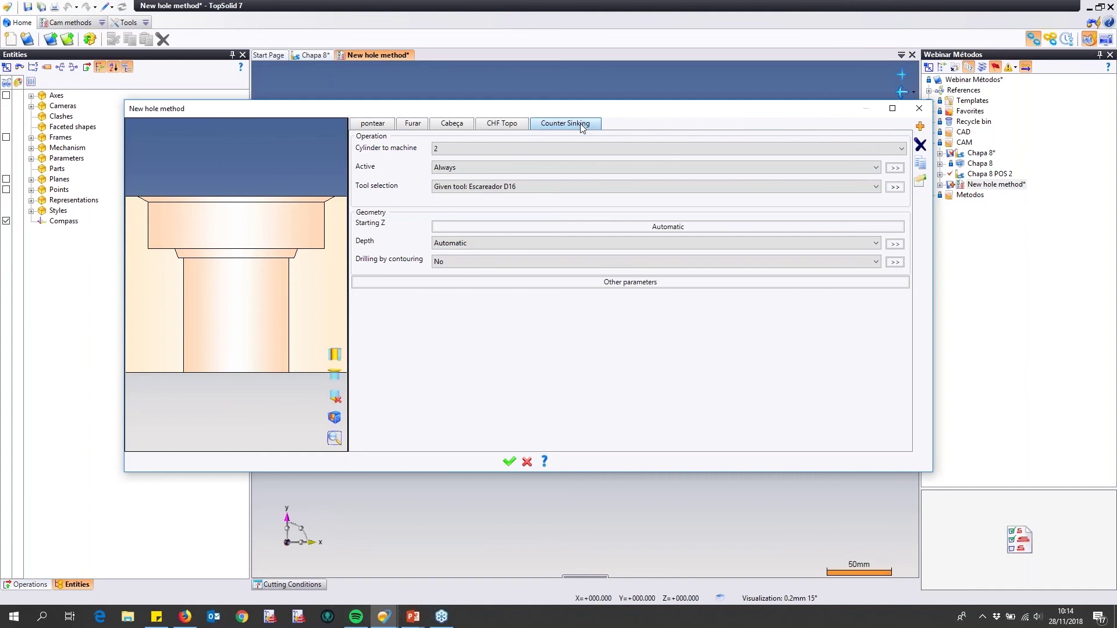
pyautogui.doubleClick(582, 124)
pyautogui.write('CHF Fundo')
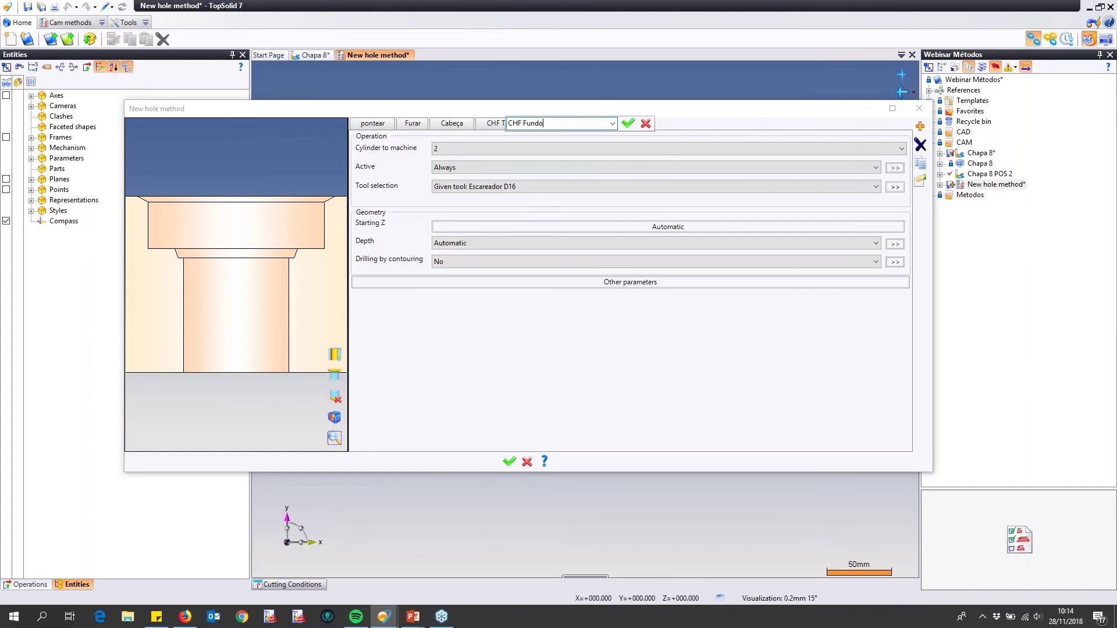
pyautogui.click(627, 123)
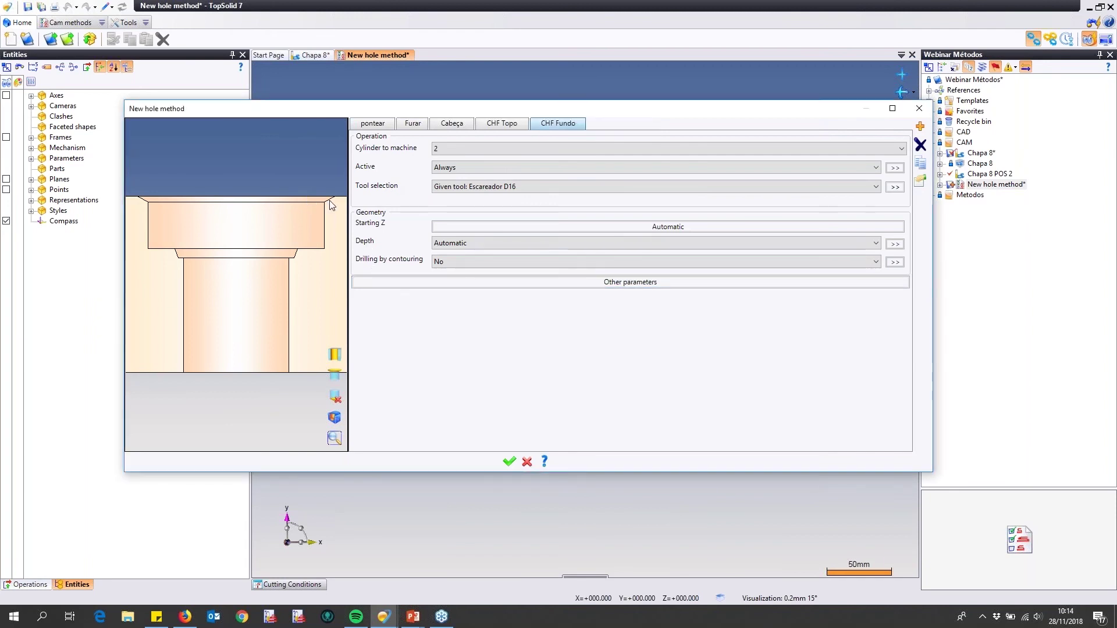
# - Lower the CHF Fundo countersink profile to the counterbore's floor in the machining view and return to the hole section
pyautogui.click(335, 416)
pyautogui.click(334, 417)
pyautogui.click(334, 417)
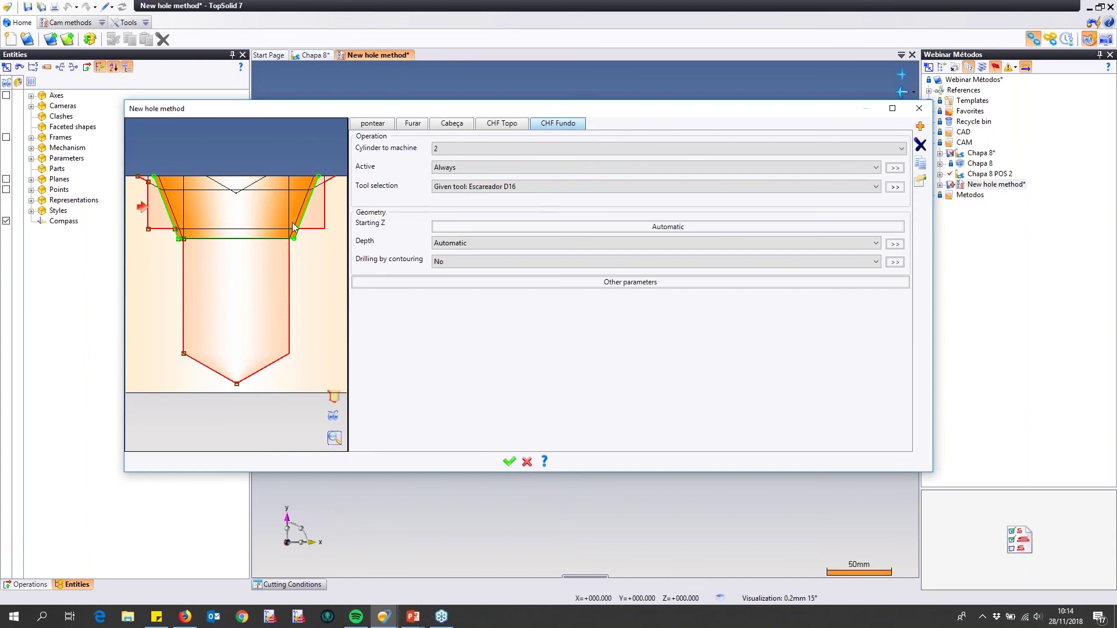
pyautogui.moveTo(274, 240)
pyautogui.mouseDown()
pyautogui.moveTo(291, 246)
pyautogui.moveTo(276, 247)
pyautogui.mouseUp()
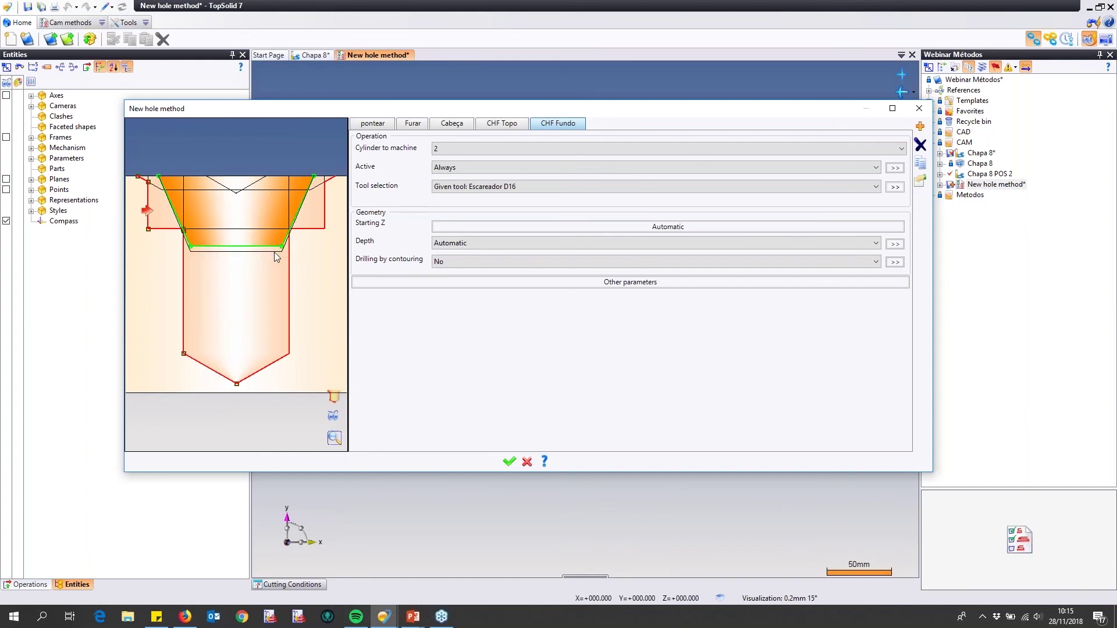
pyautogui.click(333, 416)
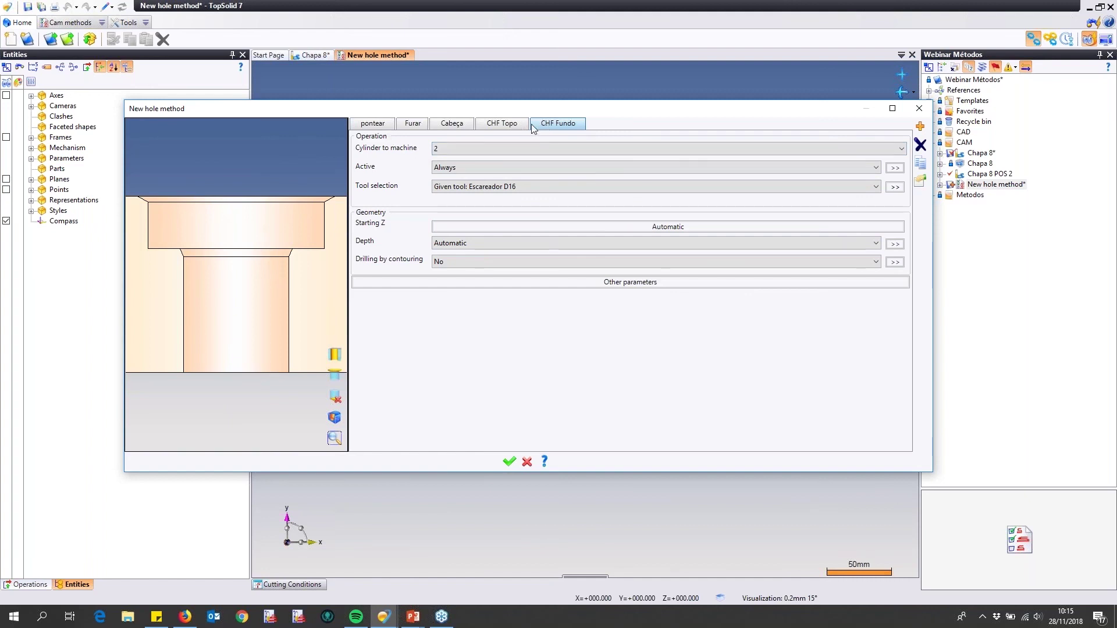
# - Try the Never activation option on the pontear operation and restore it to Always
pyautogui.click(384, 127)
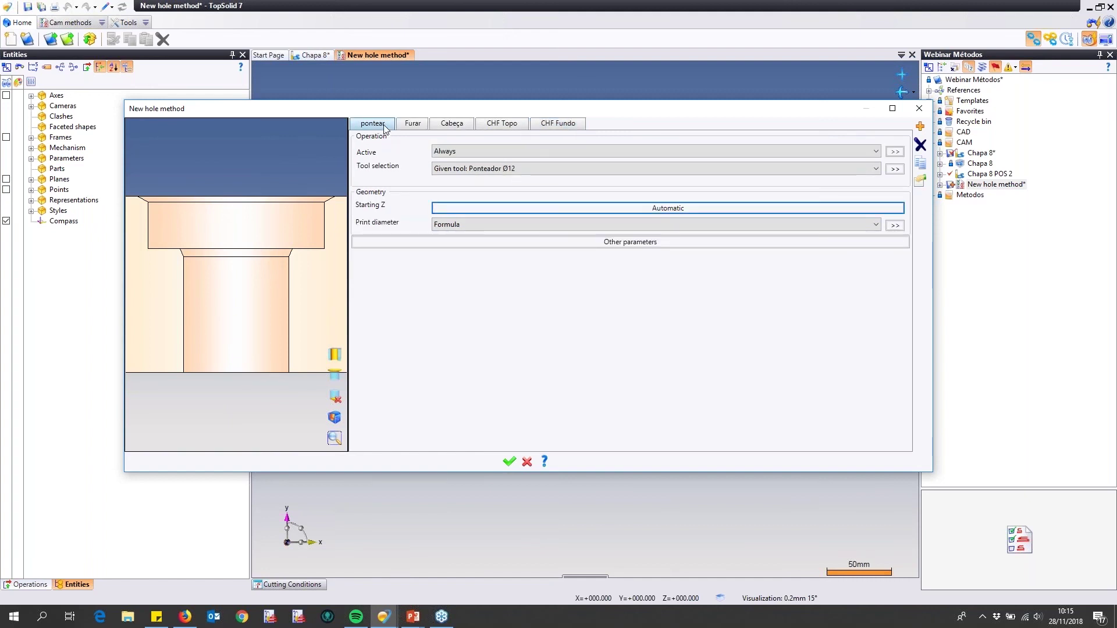
pyautogui.click(463, 152)
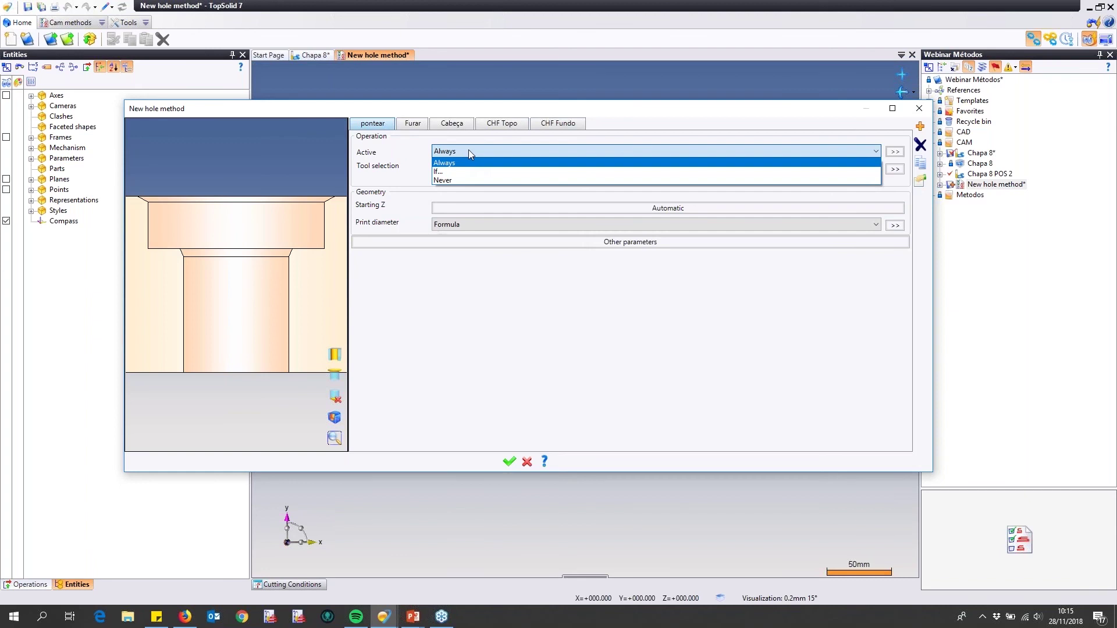
pyautogui.click(452, 179)
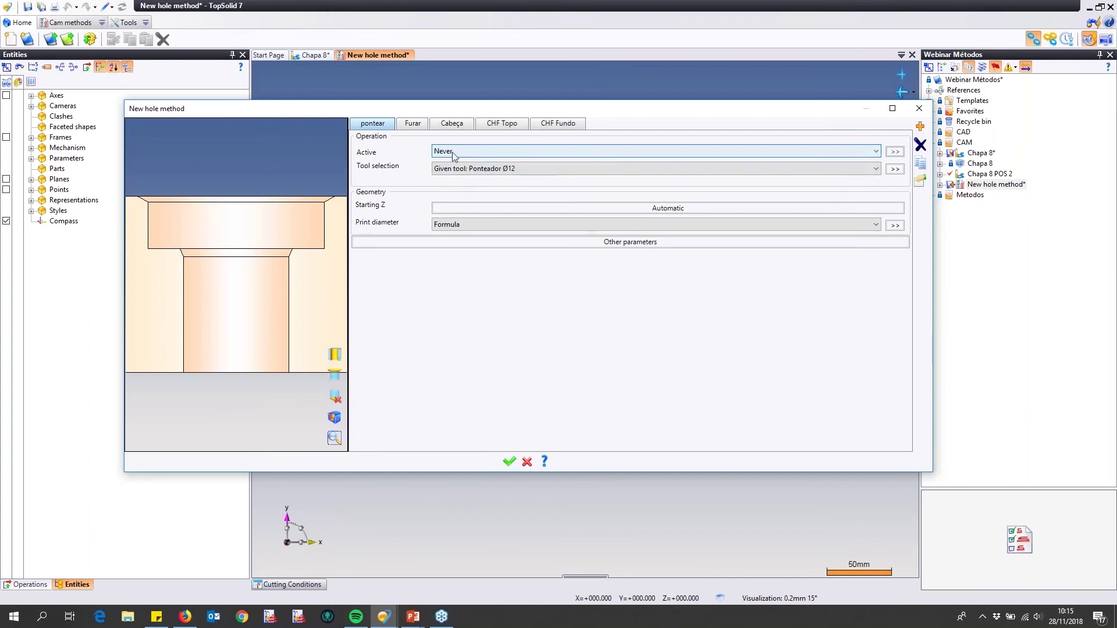
pyautogui.click(452, 152)
pyautogui.click(458, 163)
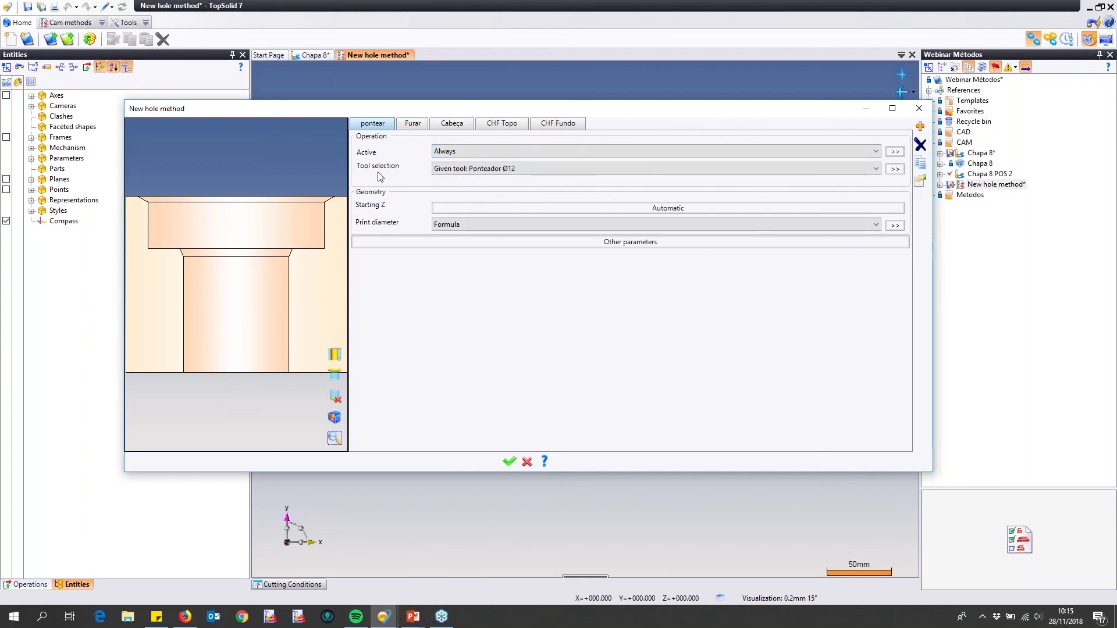
# - Set the pontear operation's tool selection to Automatic and review the other tool selection options
pyautogui.click(475, 169)
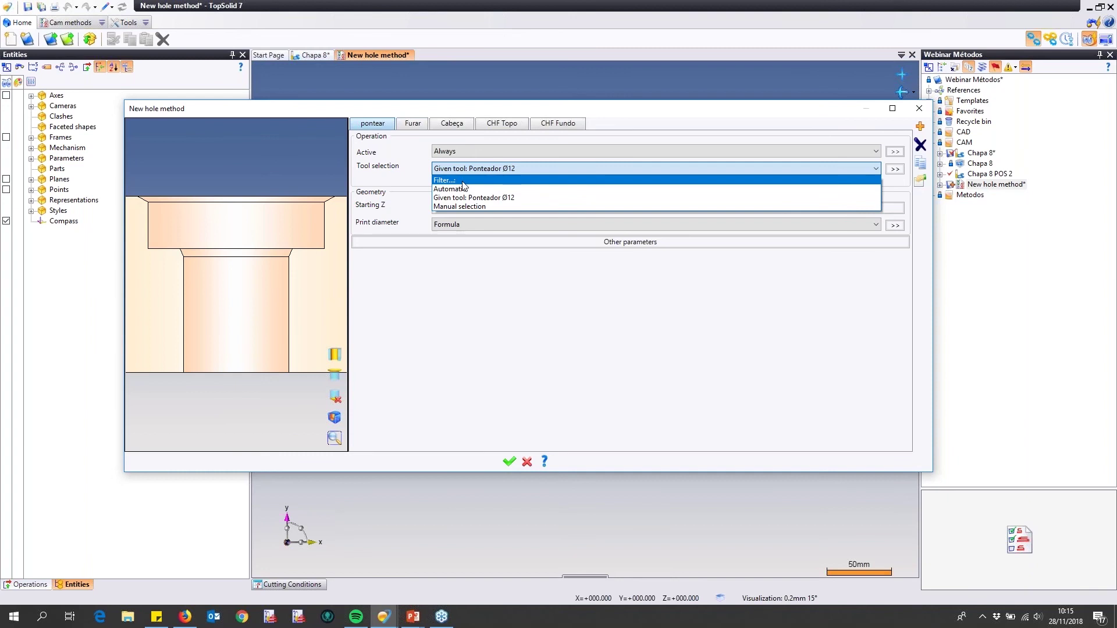
pyautogui.click(465, 189)
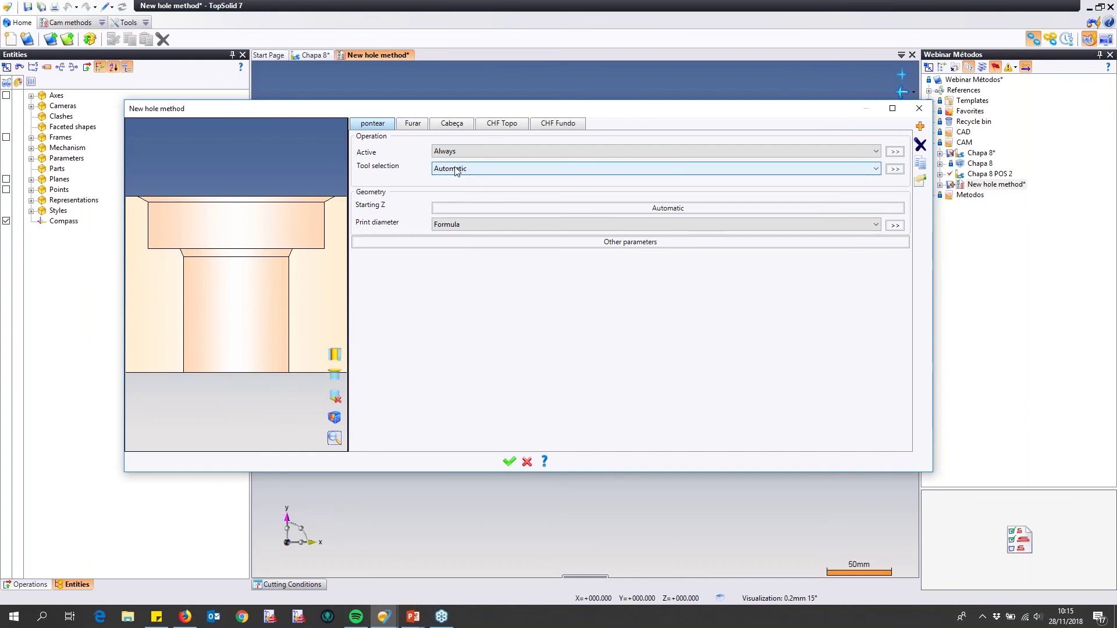
pyautogui.click(488, 169)
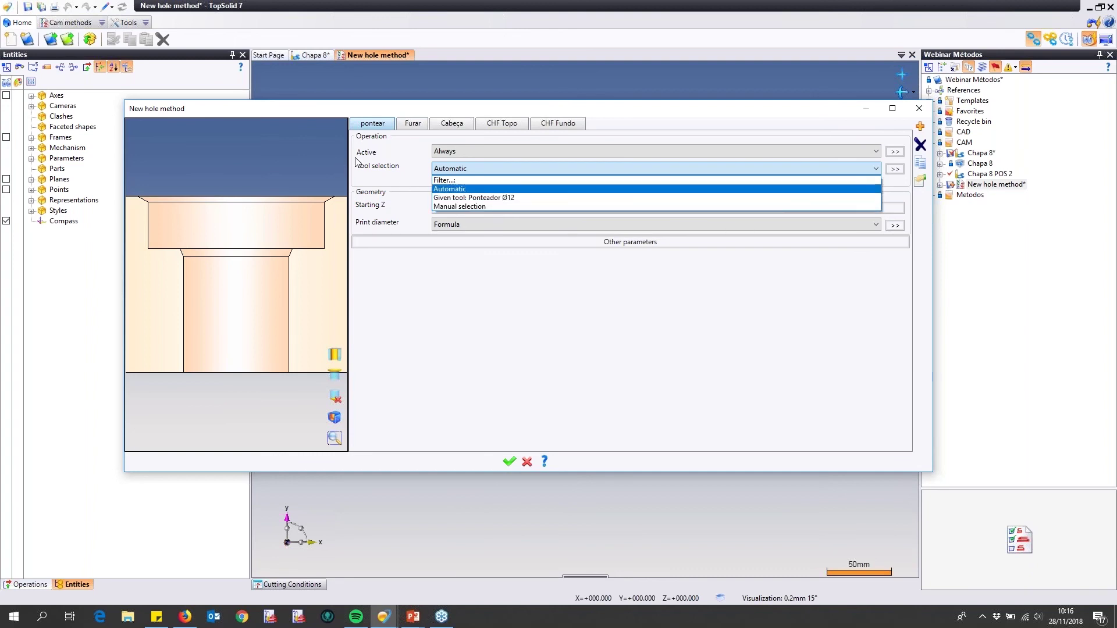
# - Examine the cylinders available for machining in the Furar operation, keeping cylinder 2
pyautogui.click(412, 125)
pyautogui.click(413, 125)
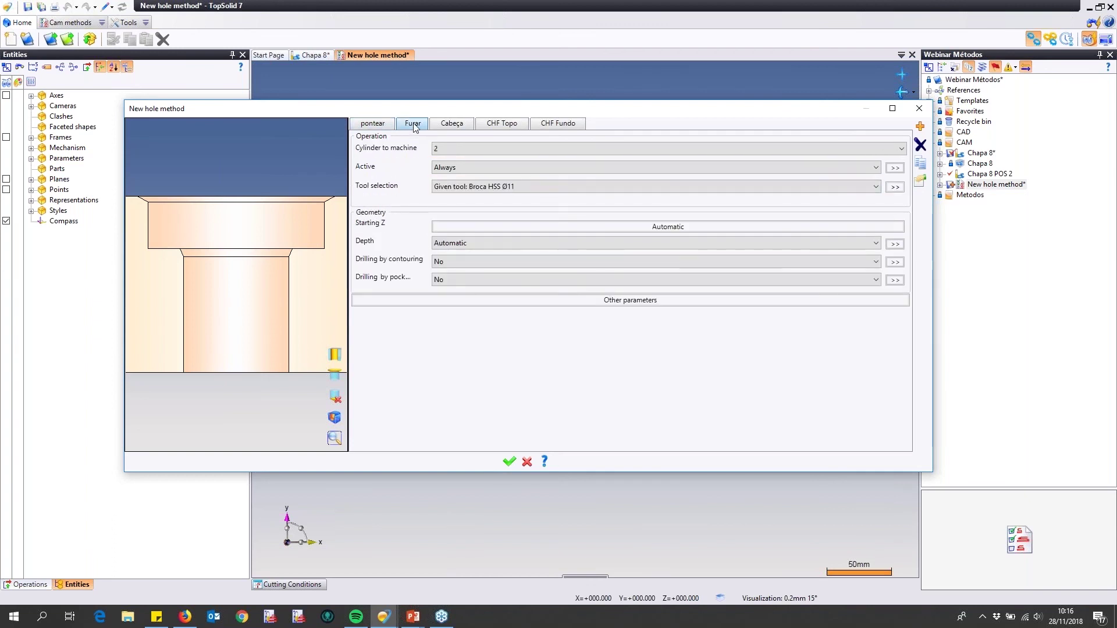
pyautogui.click(447, 152)
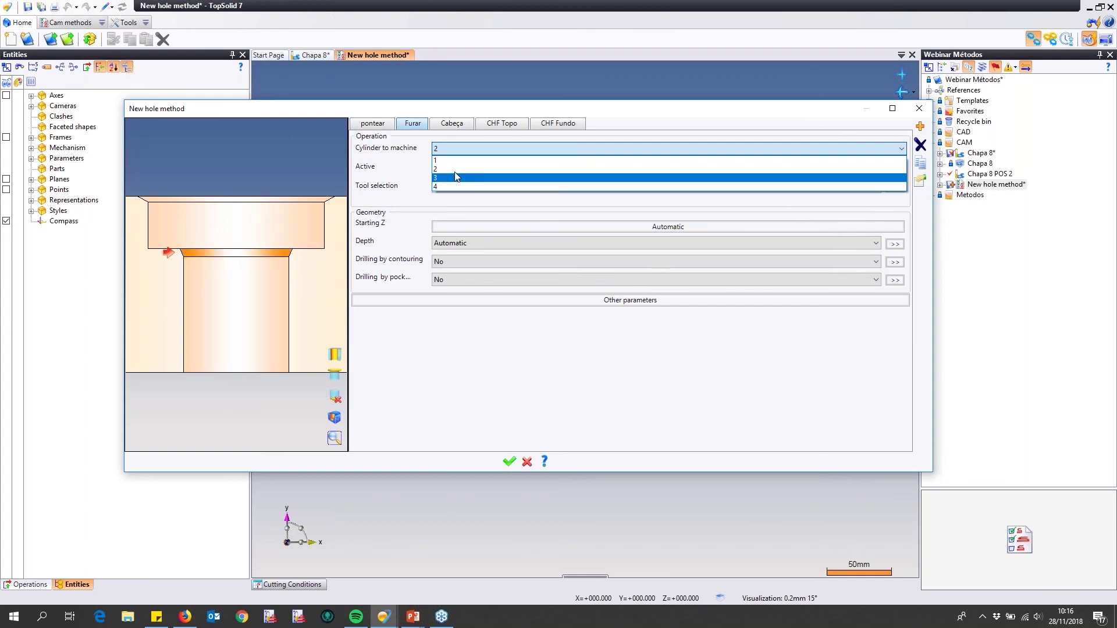
pyautogui.click(423, 125)
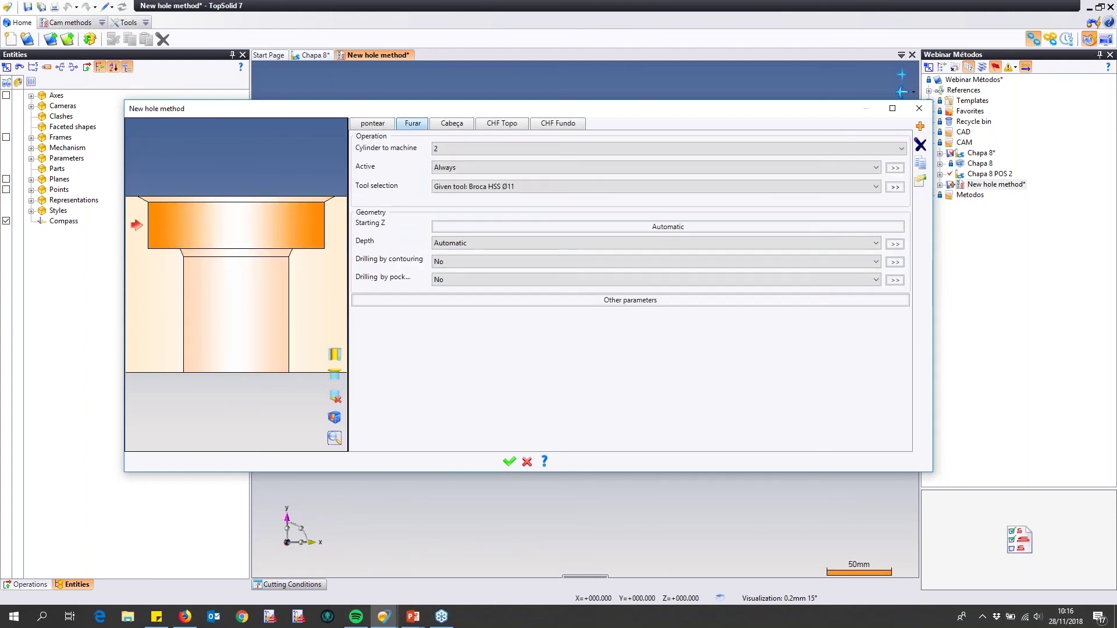
# - Assign cylinder 4 to the Furar operation and cylinder 2 to the Cabeça operation
pyautogui.click(449, 149)
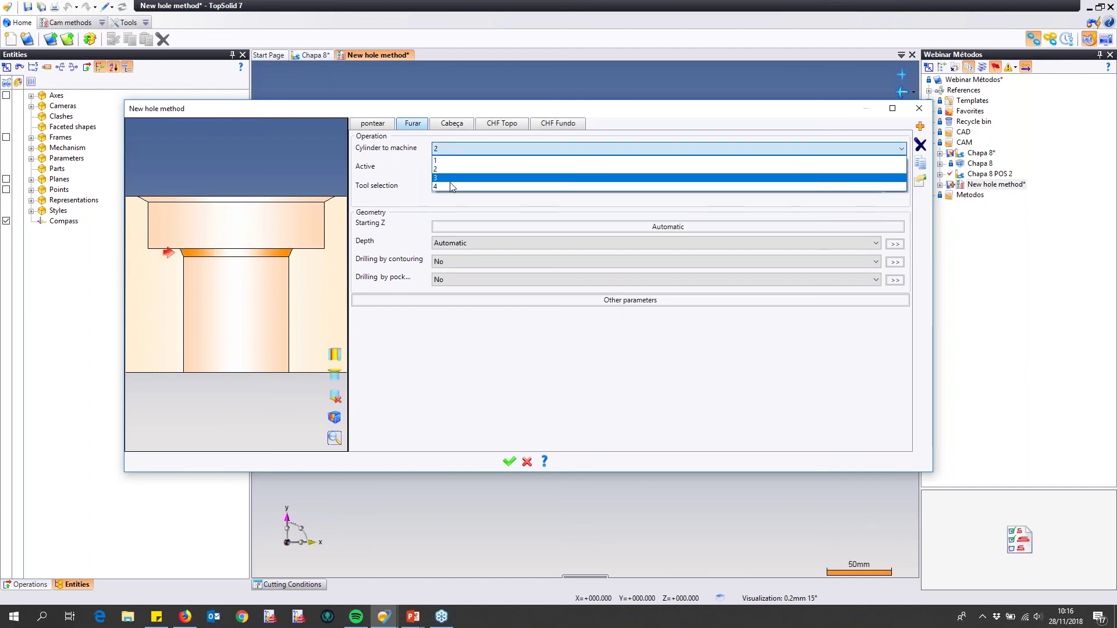
pyautogui.click(452, 186)
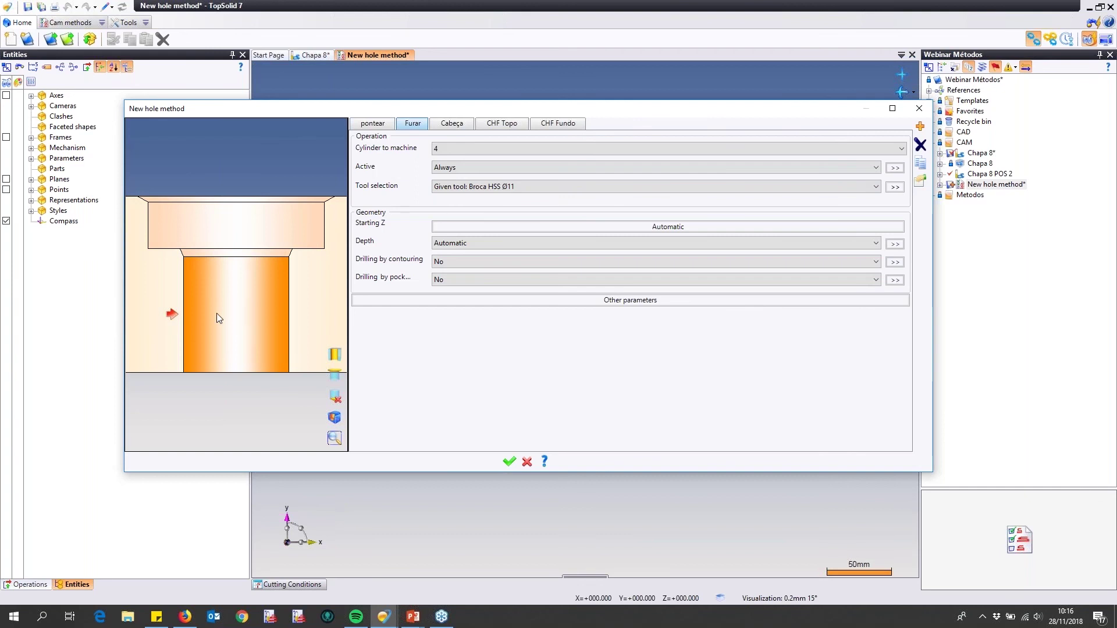
pyautogui.click(459, 127)
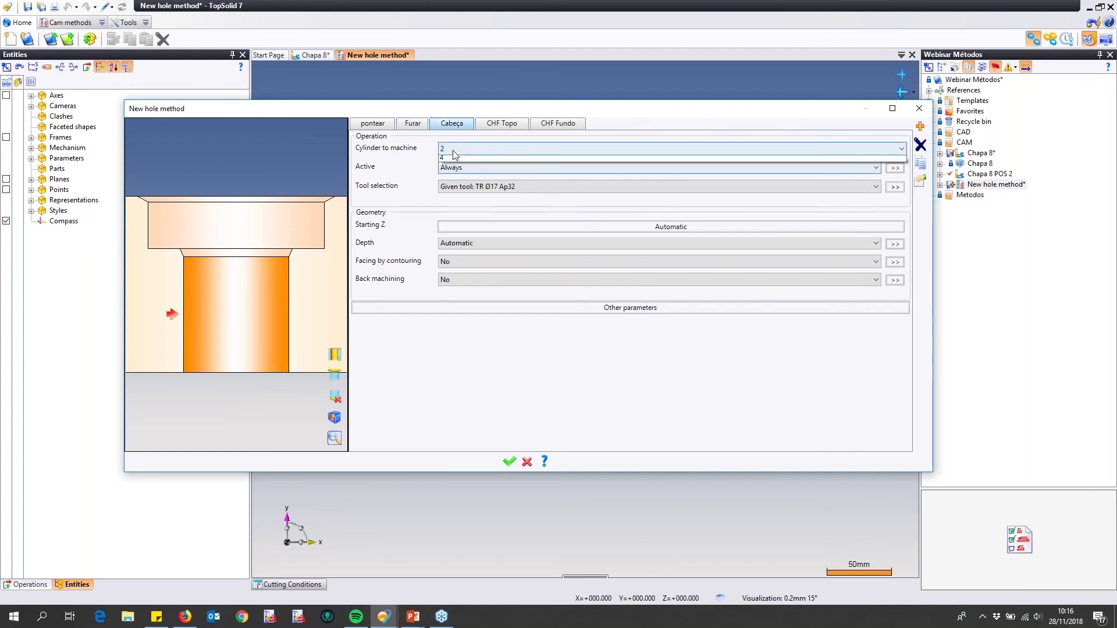
pyautogui.click(454, 150)
pyautogui.click(454, 173)
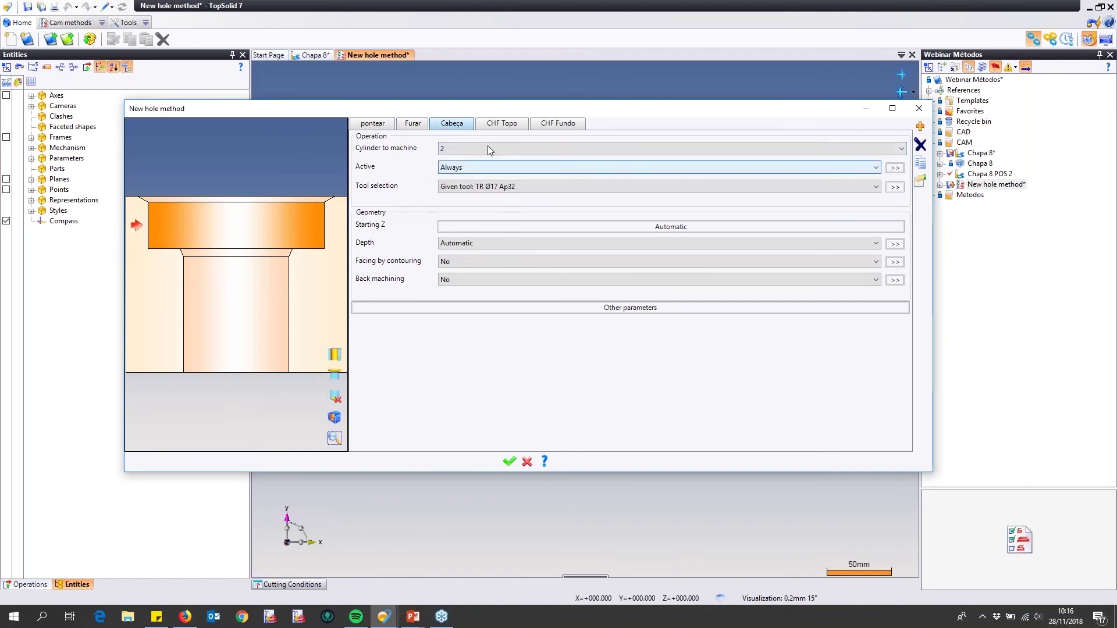
# - Assign cylinder 1 to the CHF Topo operation and cylinder 3 to the CHF Fundo operation
pyautogui.click(489, 125)
pyautogui.click(459, 148)
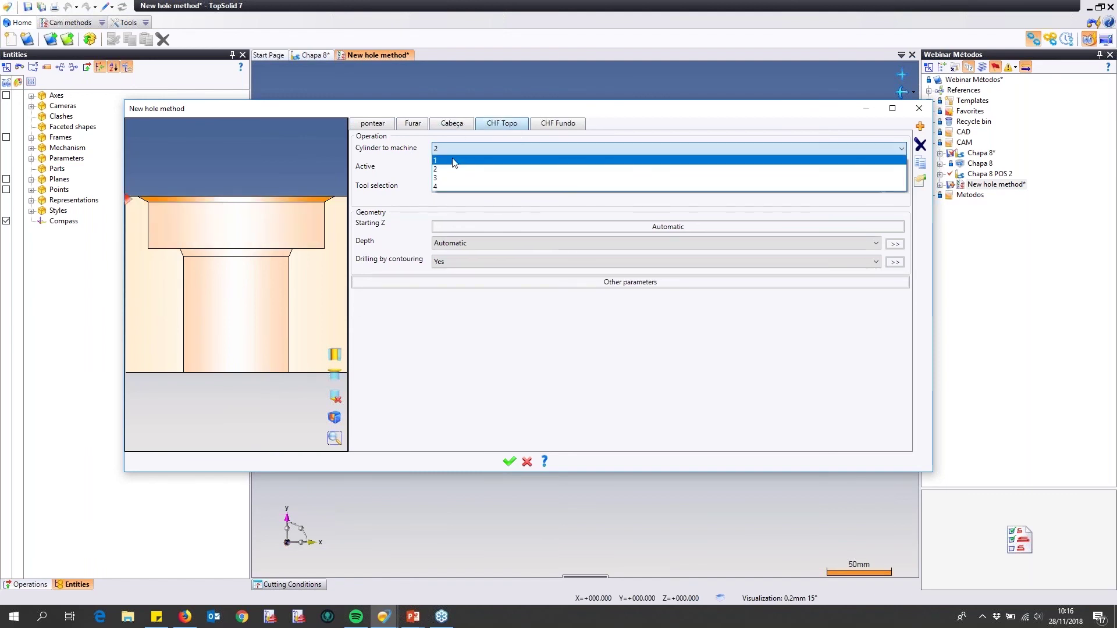
pyautogui.click(472, 157)
pyautogui.click(559, 124)
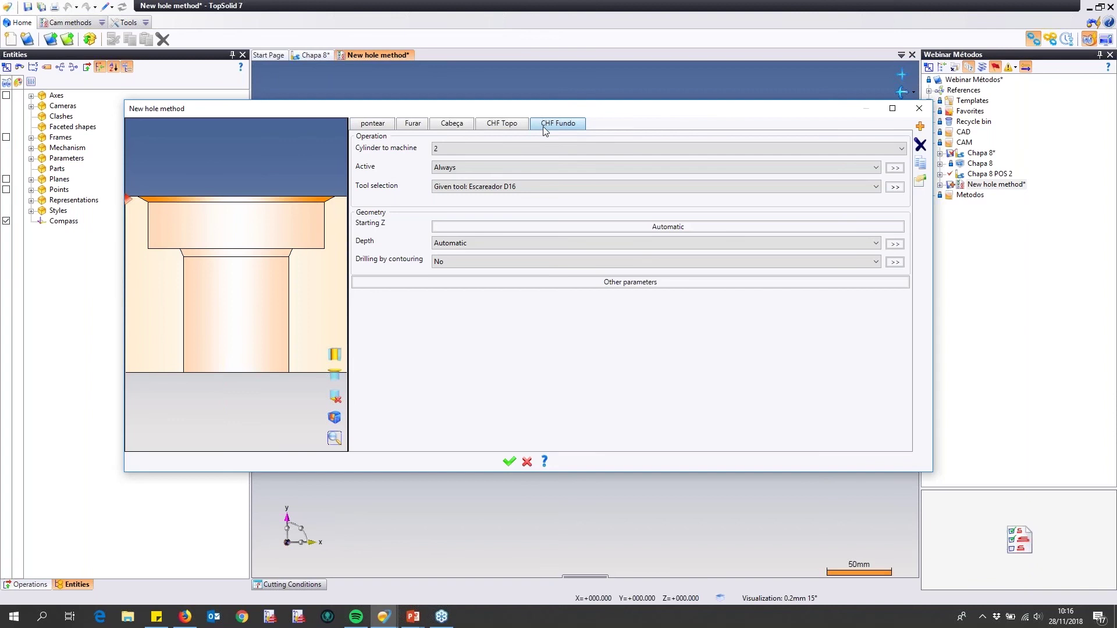
pyautogui.click(467, 146)
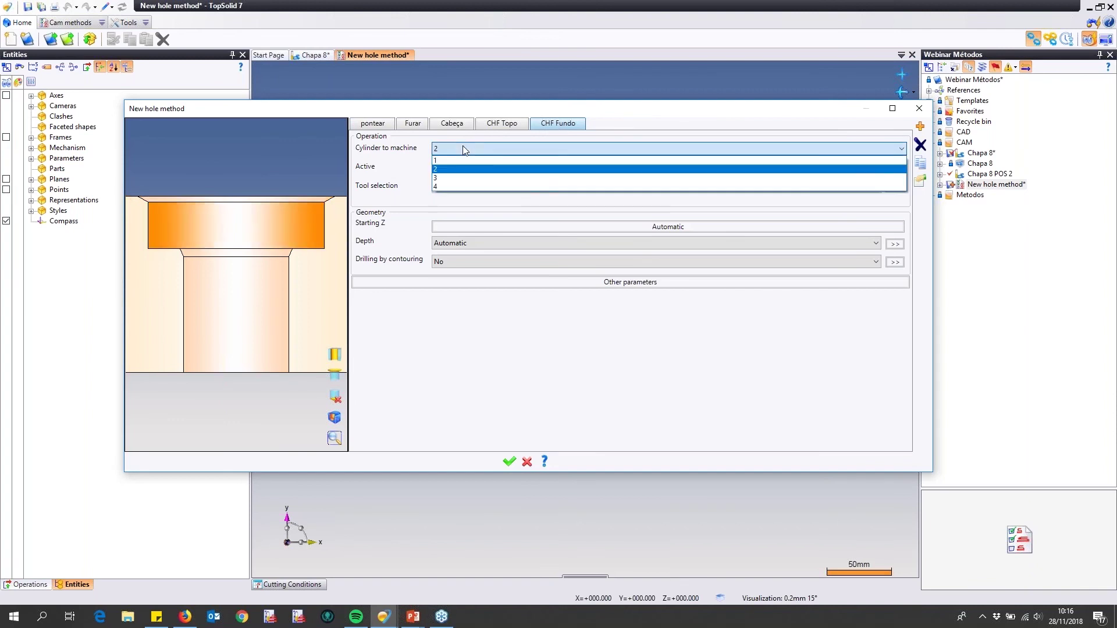
pyautogui.click(455, 176)
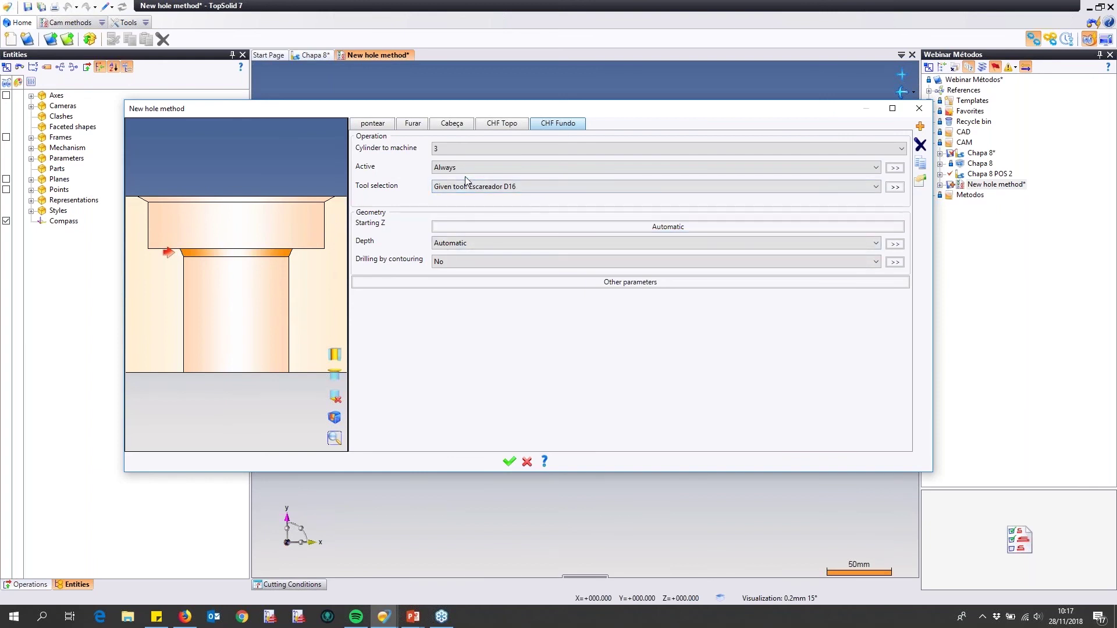
# - Try the Formula option for the CHF Fundo operation's depth, discard the empty formula and restore the depth to Automatic
pyautogui.click(442, 244)
pyautogui.click(442, 243)
pyautogui.click(445, 244)
pyautogui.click(461, 245)
pyautogui.click(462, 244)
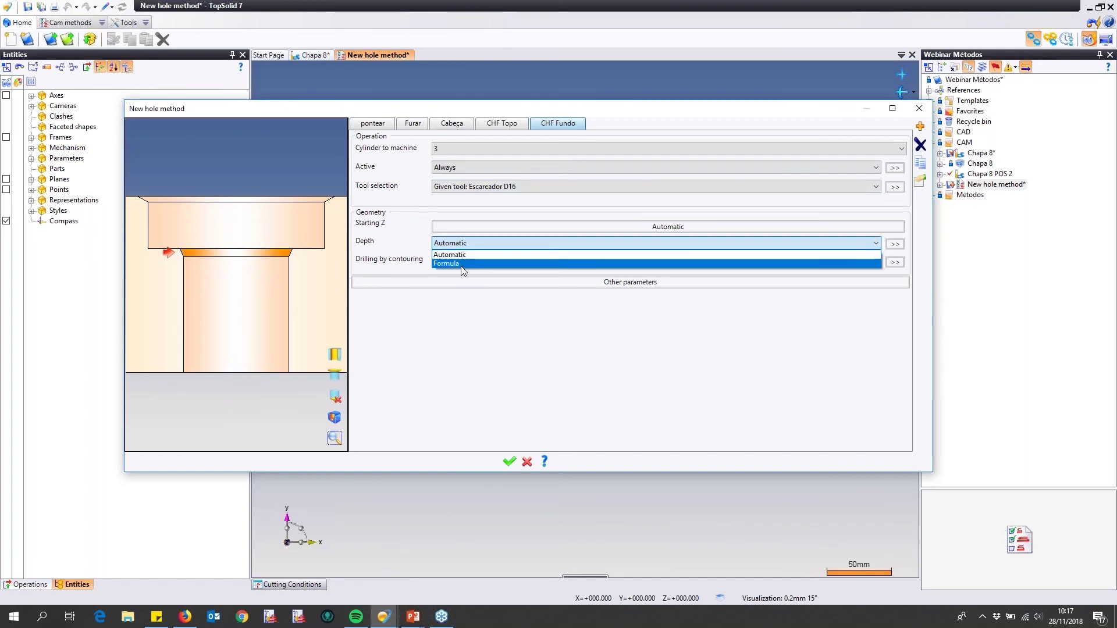
pyautogui.click(463, 263)
pyautogui.click(462, 244)
pyautogui.click(463, 244)
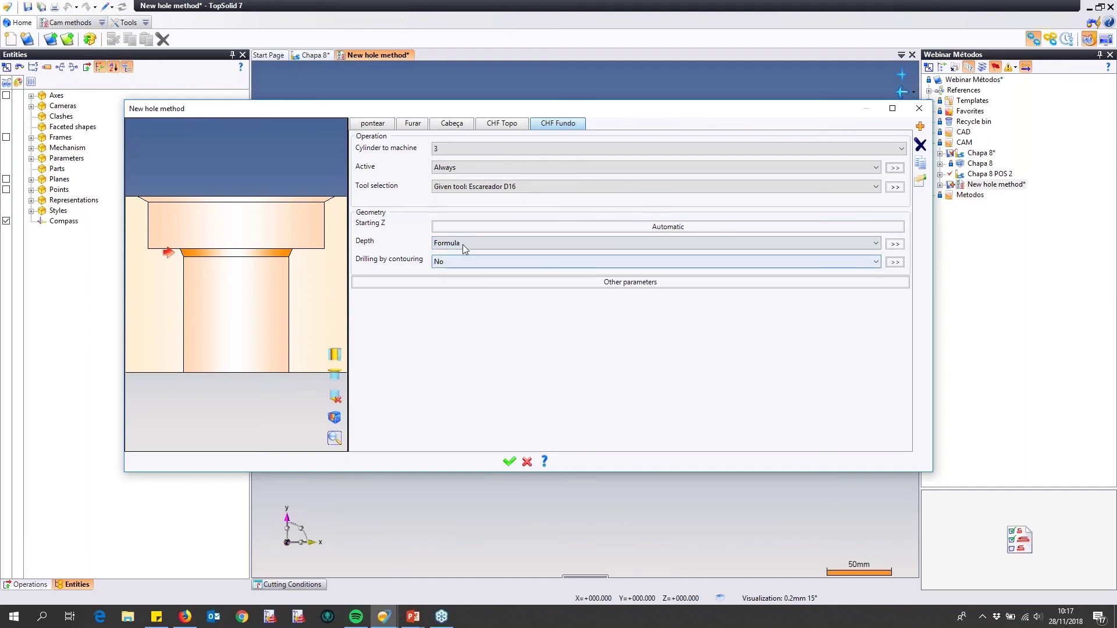
pyautogui.click(903, 247)
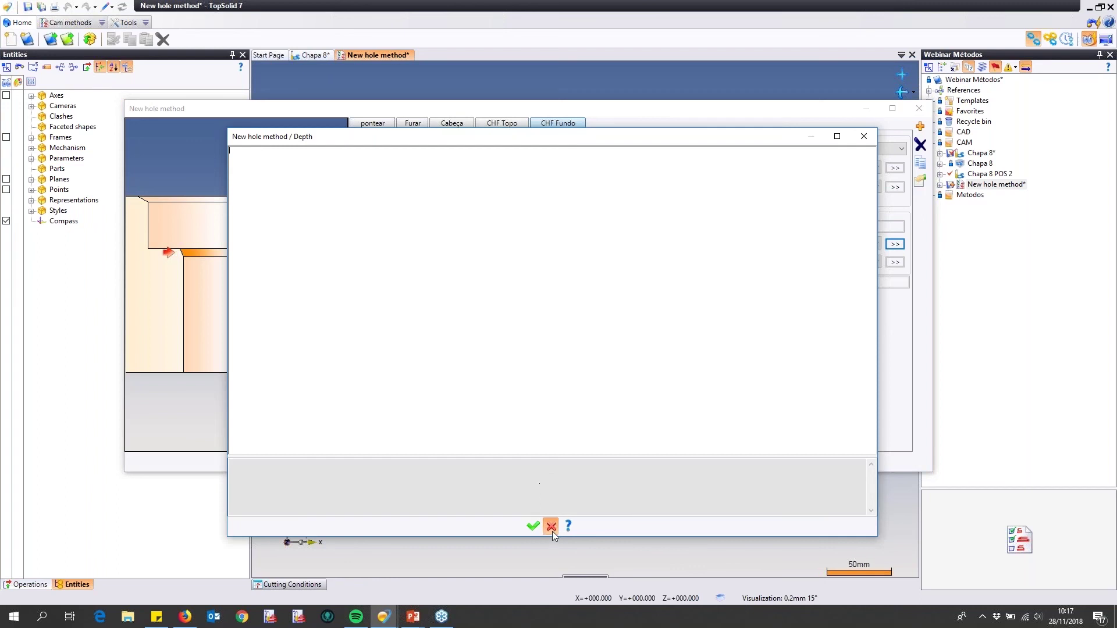
pyautogui.click(551, 526)
pyautogui.click(542, 324)
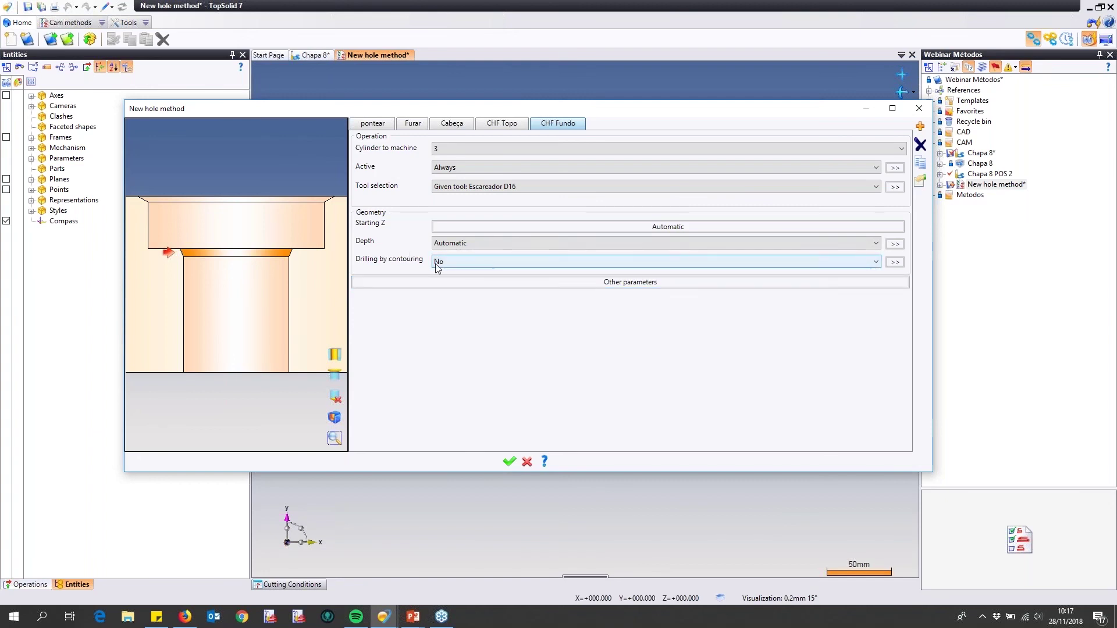
# - Review the pontear, Cabeça and Furar operation settings and look at the Furar operation's other parameters
pyautogui.click(371, 123)
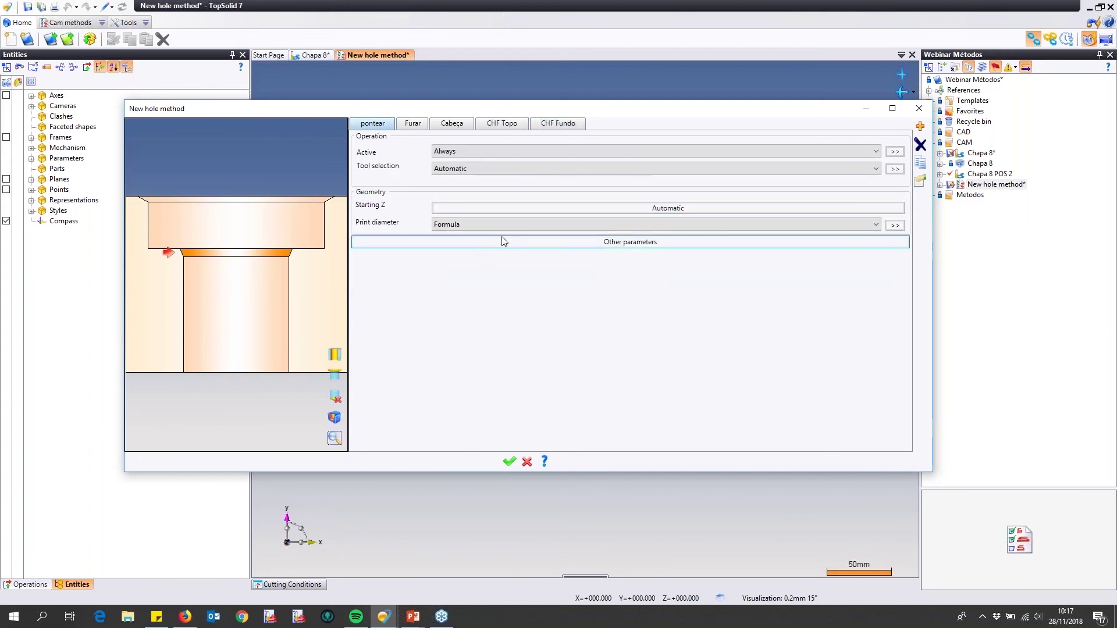
pyautogui.click(414, 124)
pyautogui.click(448, 124)
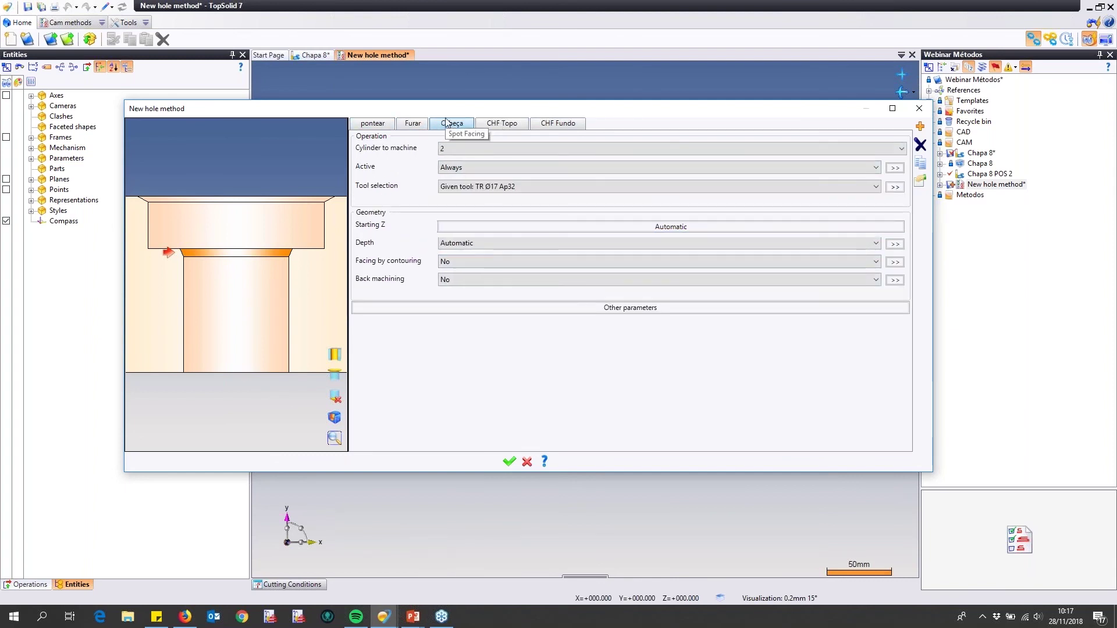
pyautogui.click(413, 122)
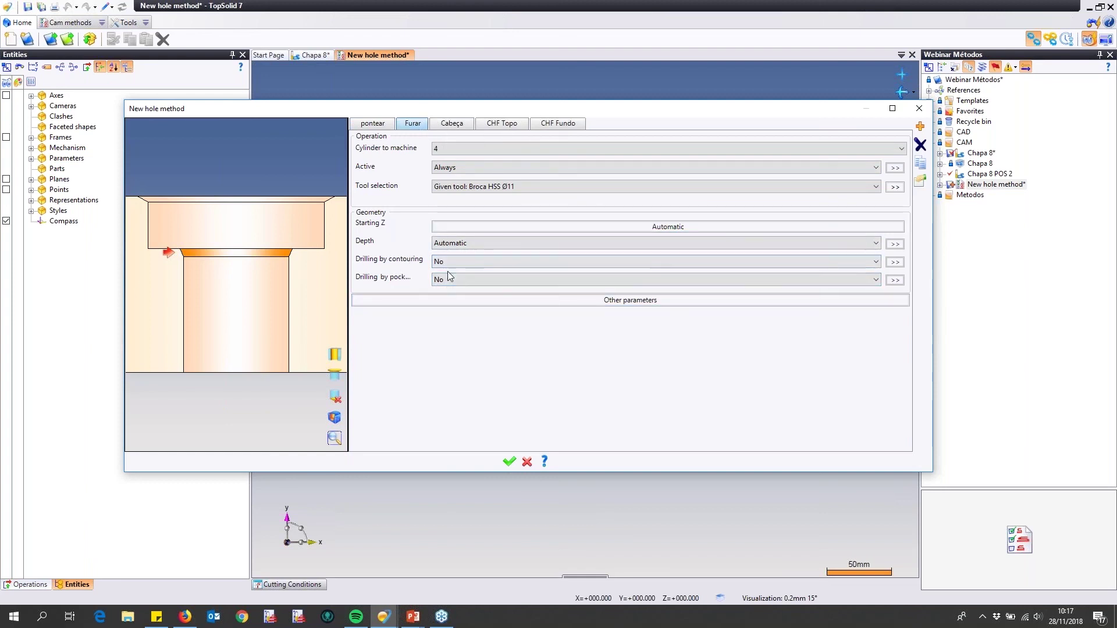
pyautogui.click(627, 300)
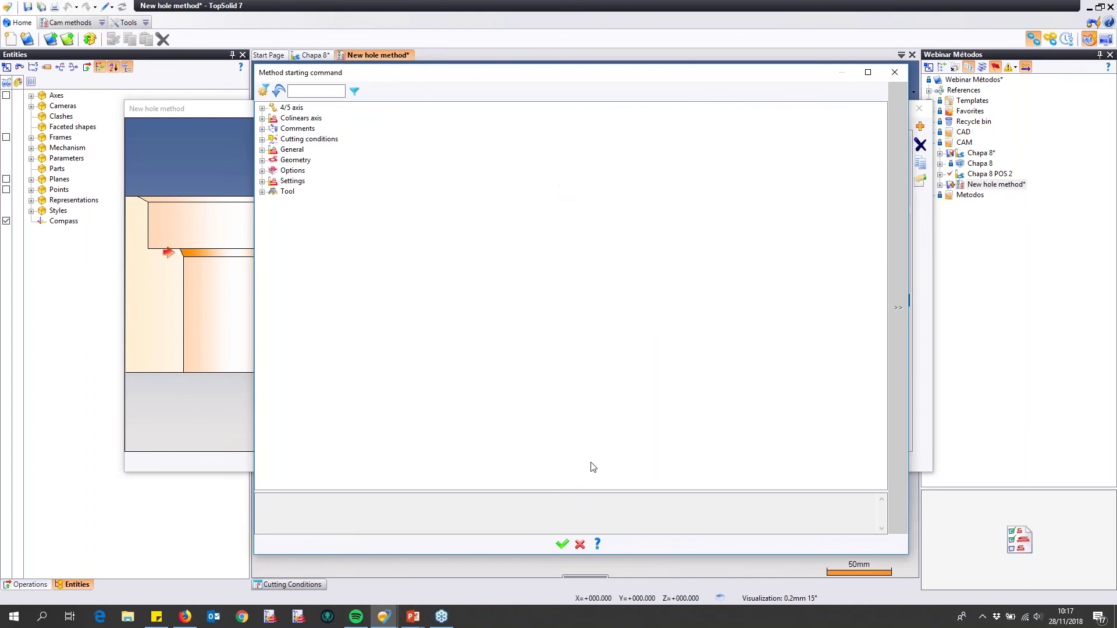
pyautogui.click(581, 545)
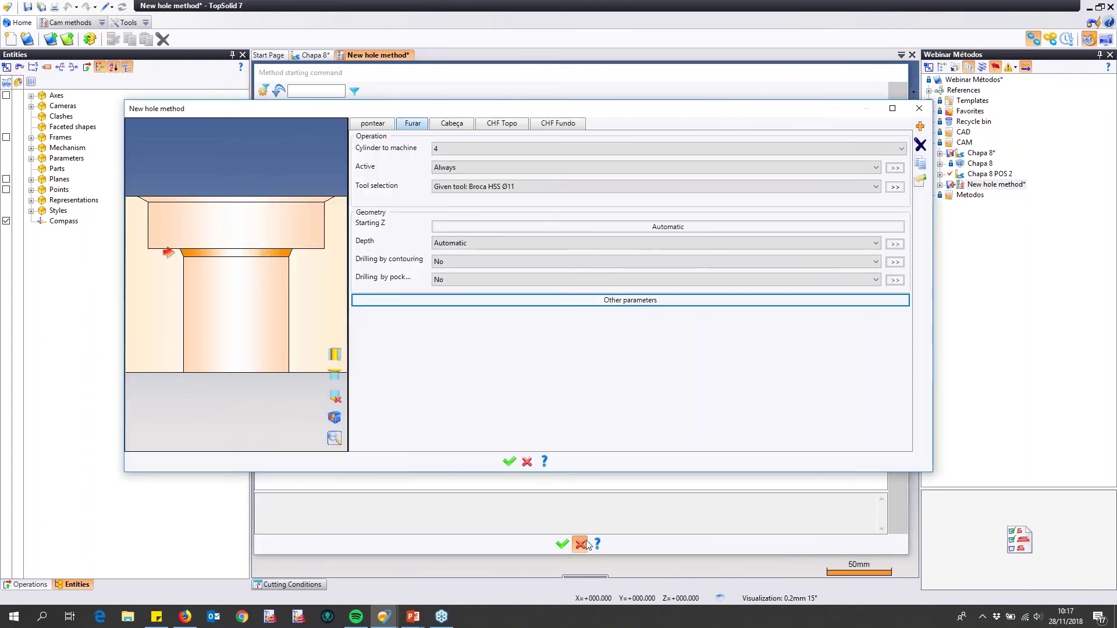
# - Enter "Pontear" as the global description comment in the Furar operation's other parameters
pyautogui.click(630, 301)
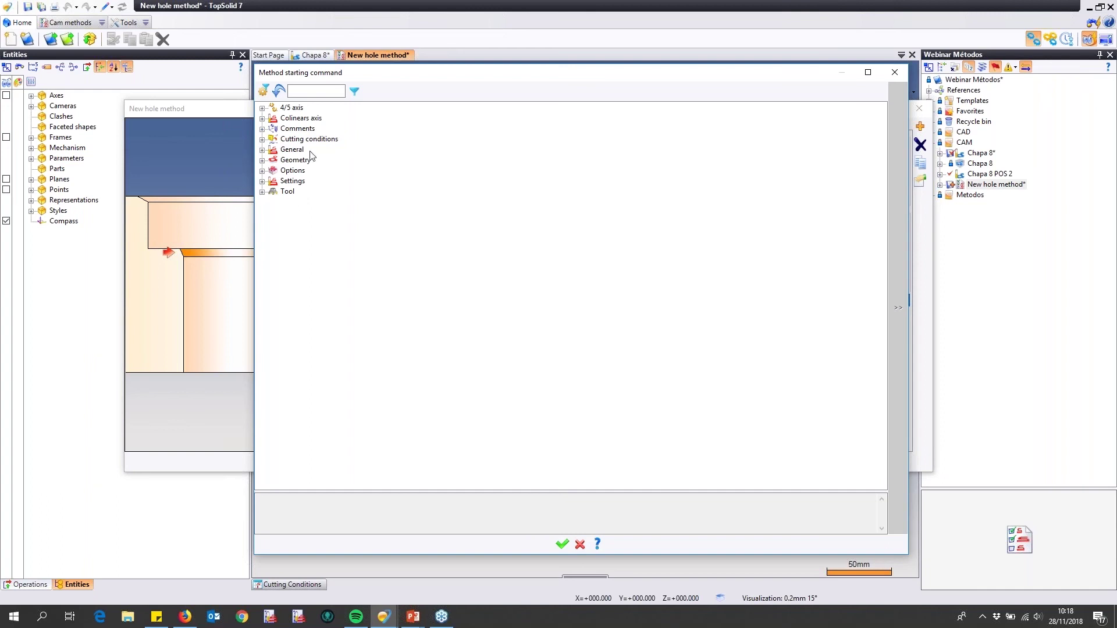
pyautogui.click(262, 129)
pyautogui.click(273, 150)
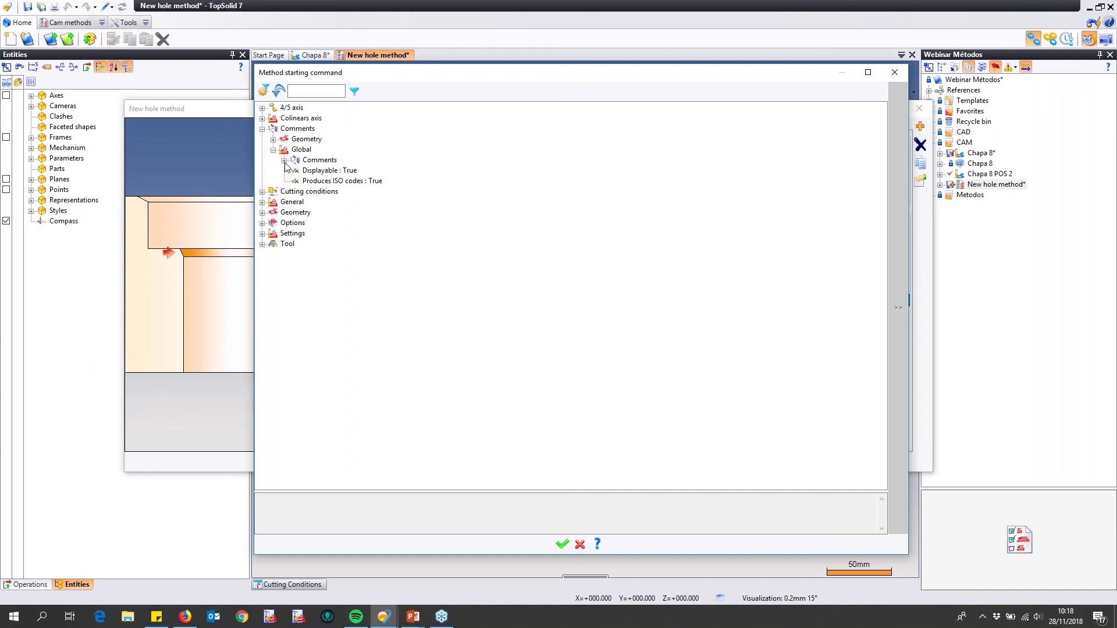
pyautogui.click(284, 160)
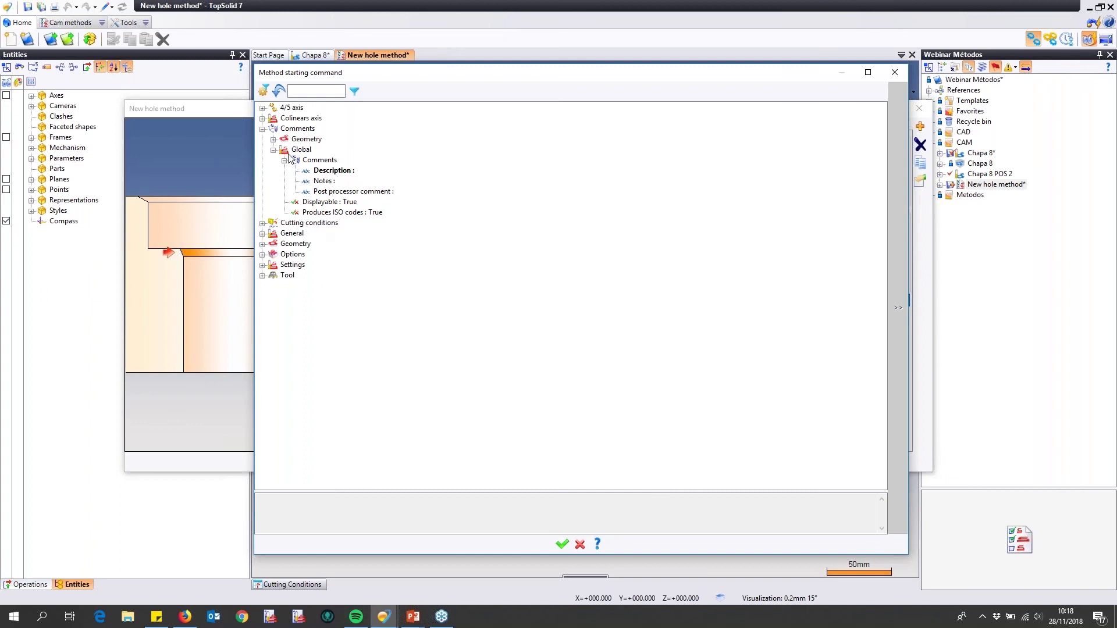
pyautogui.click(343, 172)
pyautogui.doubleClick(344, 174)
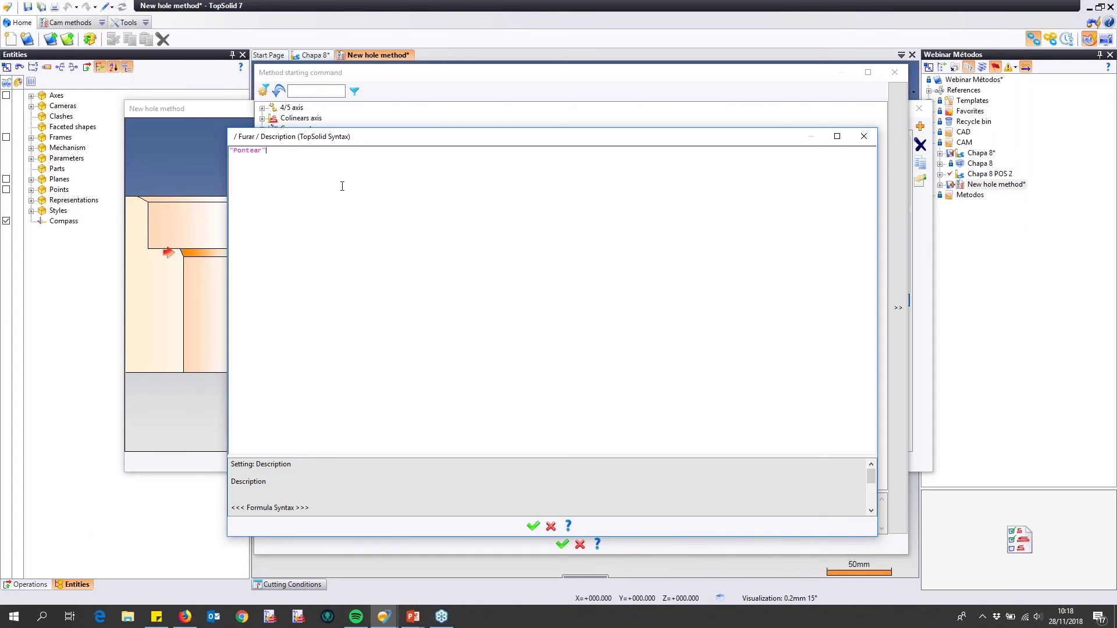
pyautogui.click(533, 526)
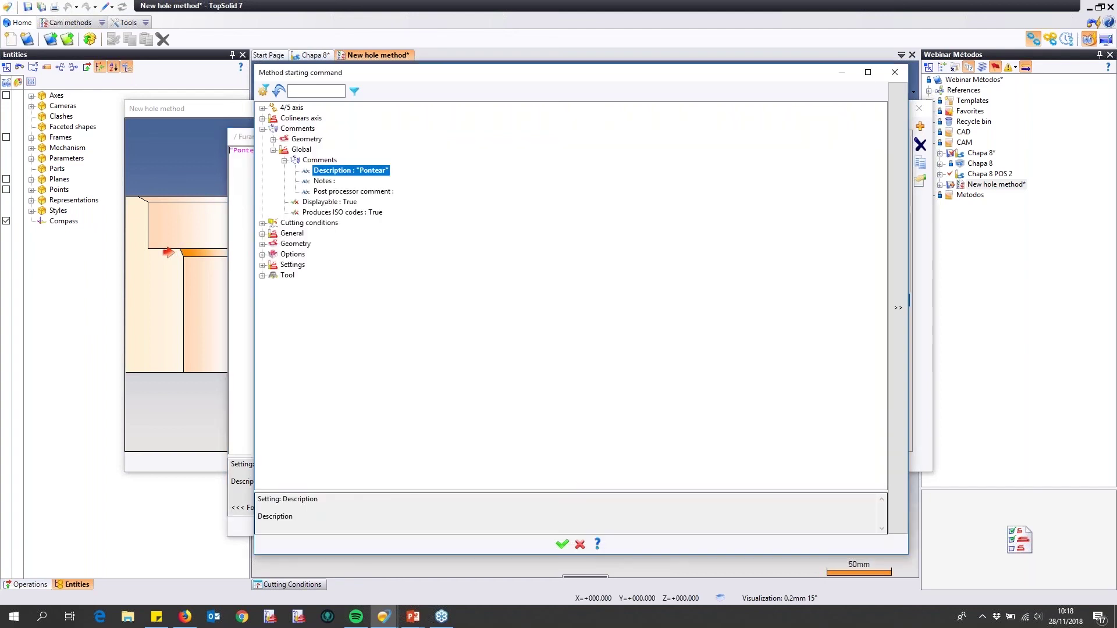
pyautogui.click(273, 150)
# - Search the Furar operation's other parameters for "print" and clear the search filter
pyautogui.click(308, 92)
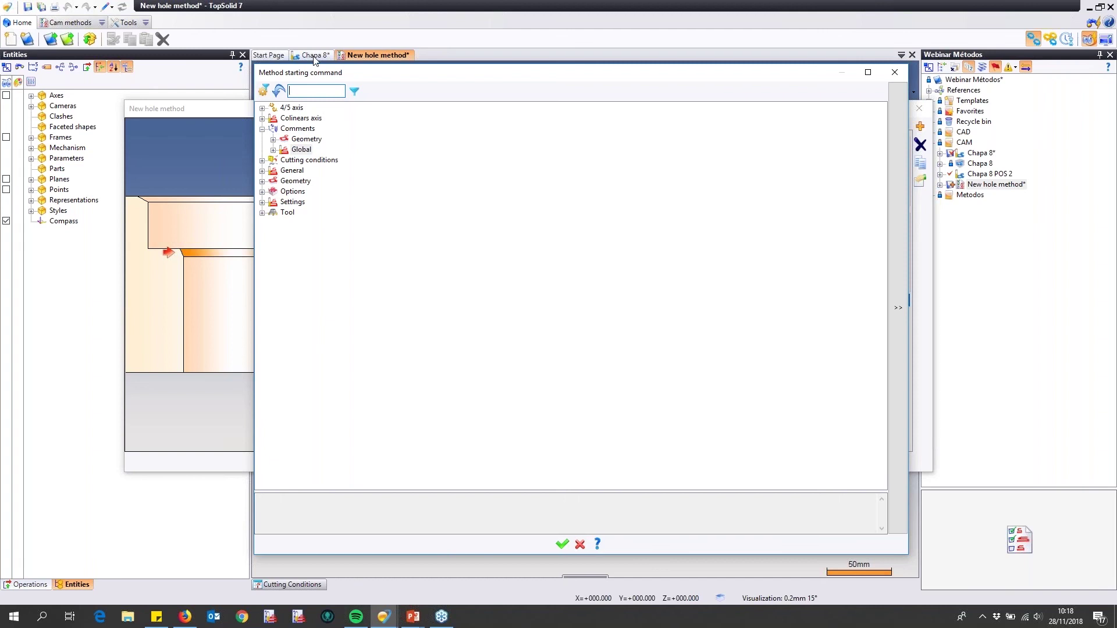
pyautogui.click(353, 91)
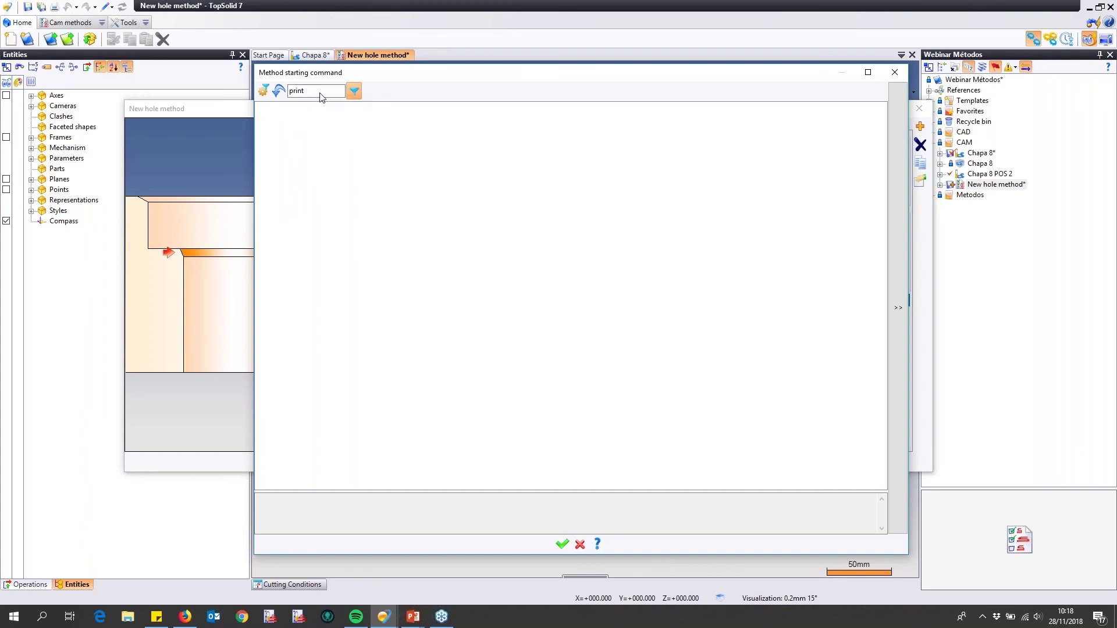
pyautogui.click(354, 92)
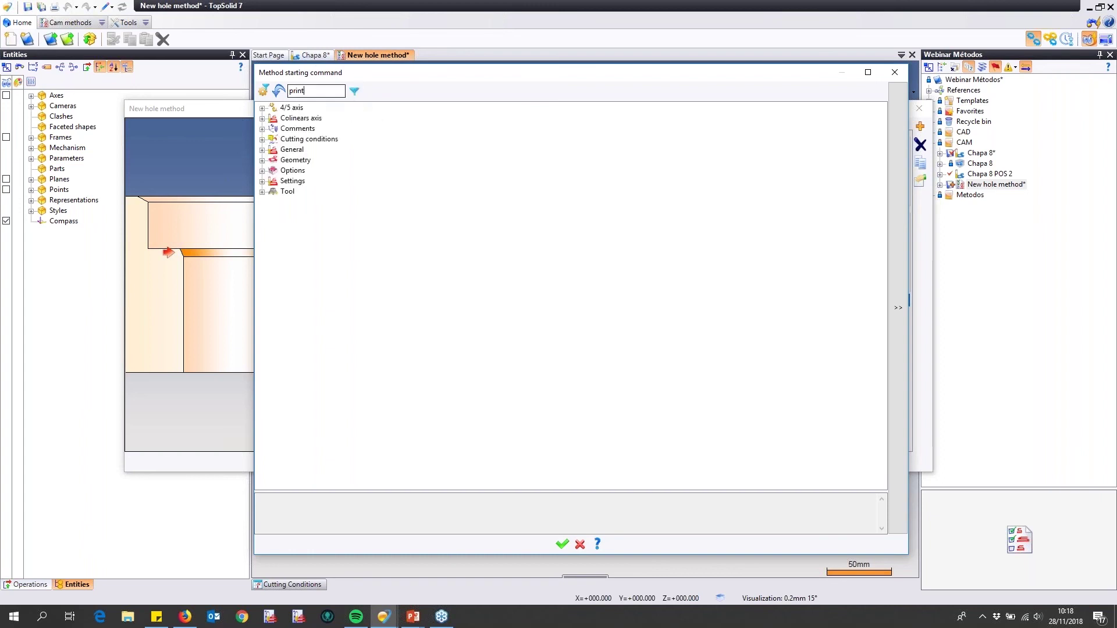
pyautogui.click(354, 92)
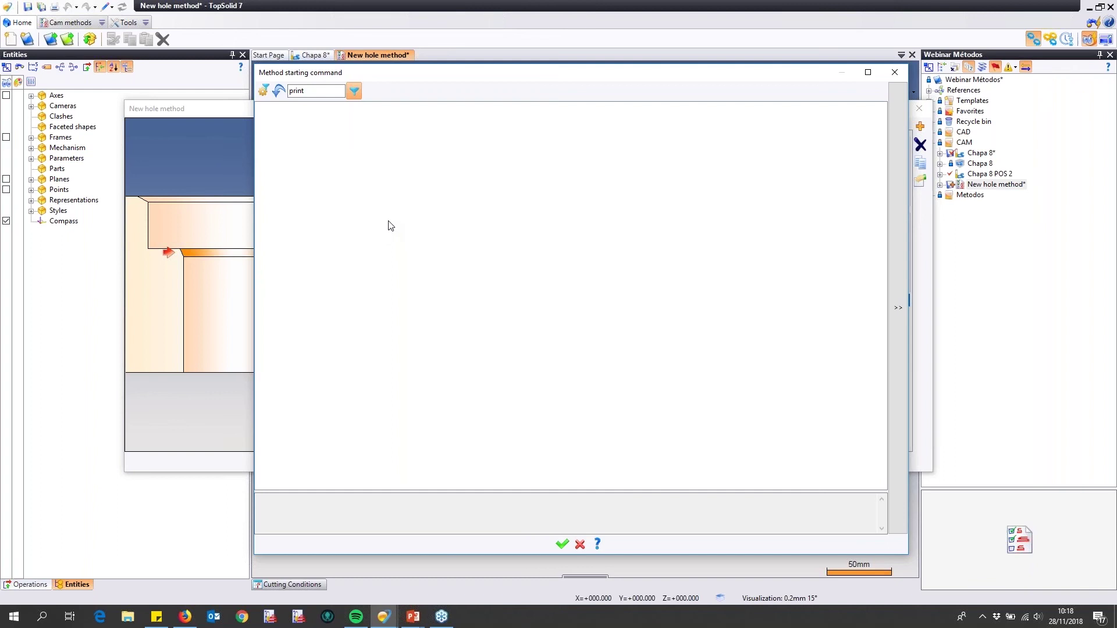
pyautogui.click(304, 90)
pyautogui.press('BackSpace')
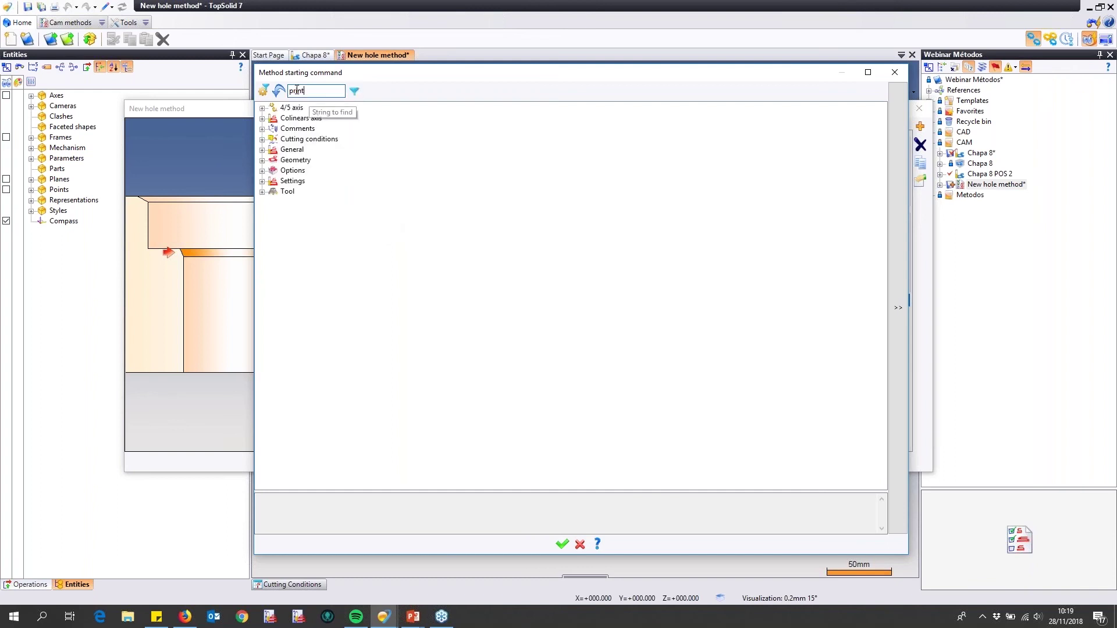
# - Examine the General and global Options parameters of the Furar operation
pyautogui.click(262, 150)
pyautogui.click(273, 170)
pyautogui.click(272, 170)
pyautogui.click(273, 160)
pyautogui.click(273, 160)
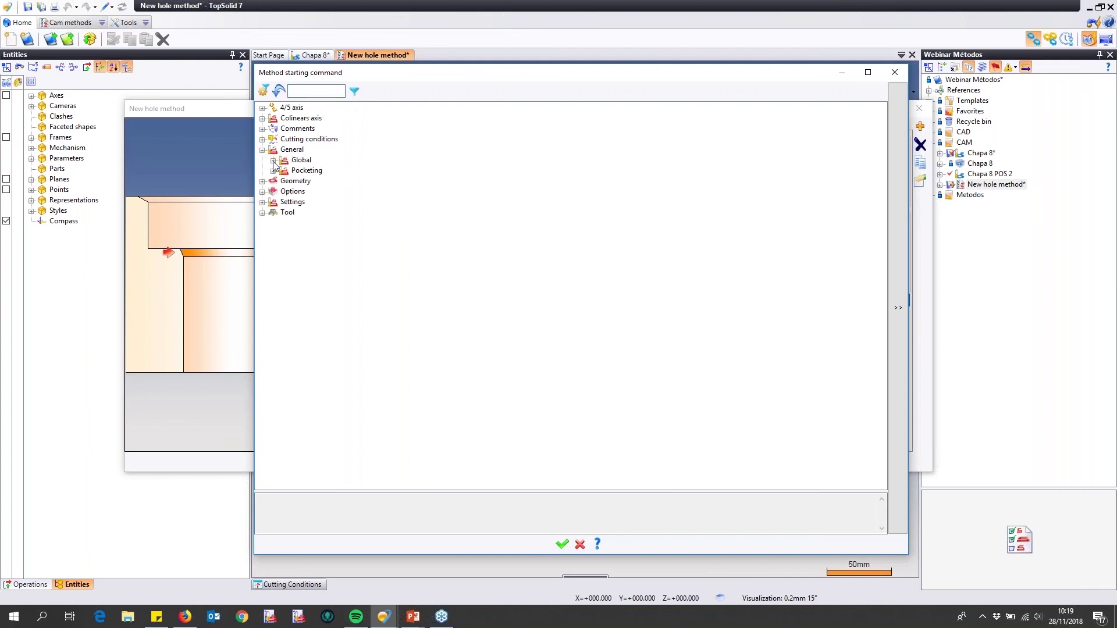
pyautogui.click(263, 150)
pyautogui.click(262, 171)
pyautogui.click(273, 182)
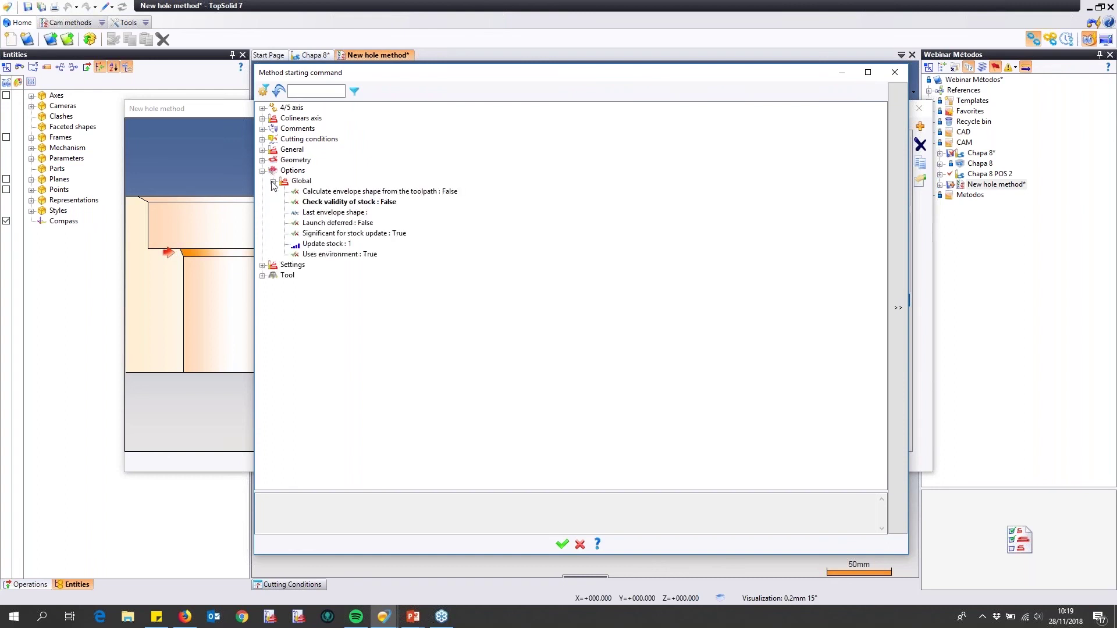
# - Examine the global pecking settings of the Furar operation and close its other parameters without saving
pyautogui.click(263, 266)
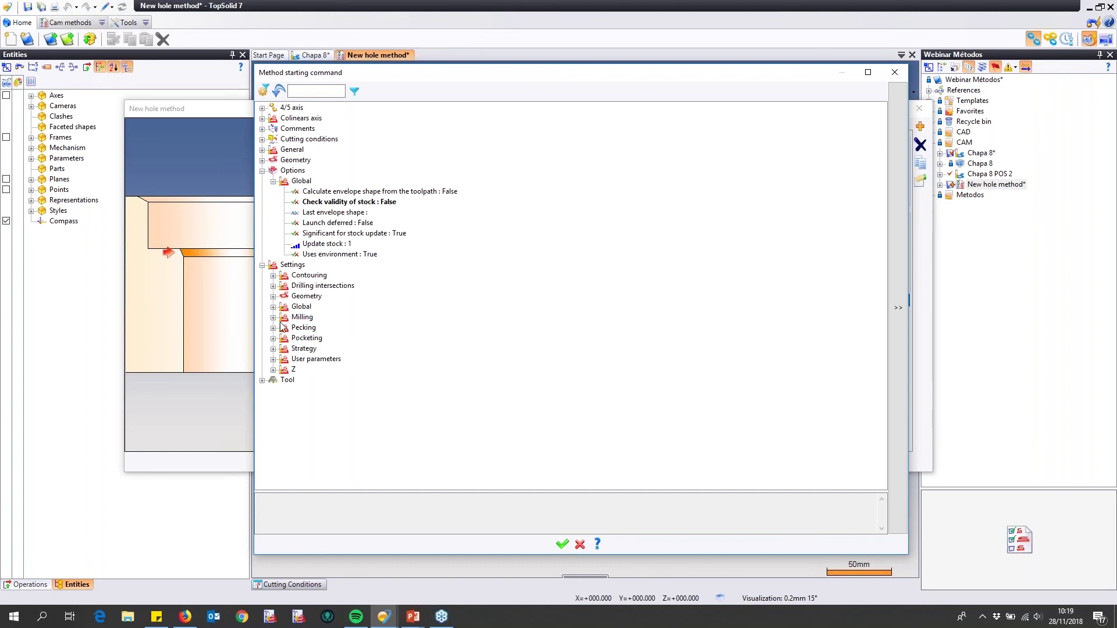
pyautogui.click(273, 328)
pyautogui.click(284, 338)
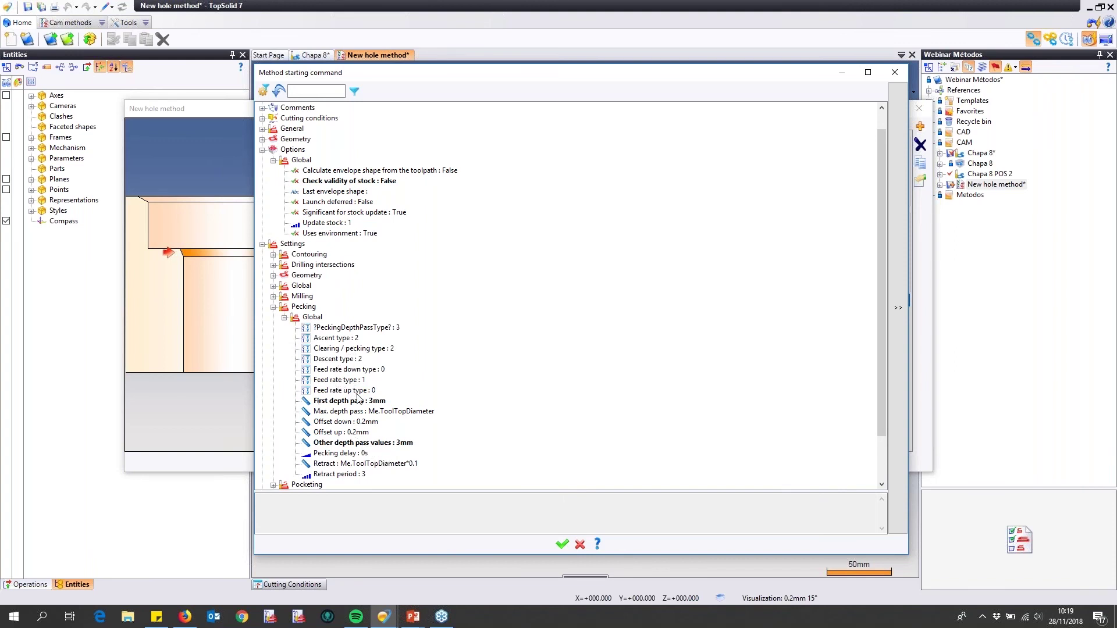
pyautogui.scroll(-2, 367, 340)
pyautogui.scroll(3, 366, 337)
pyautogui.scroll(-2, 367, 339)
pyautogui.scroll(2, 366, 339)
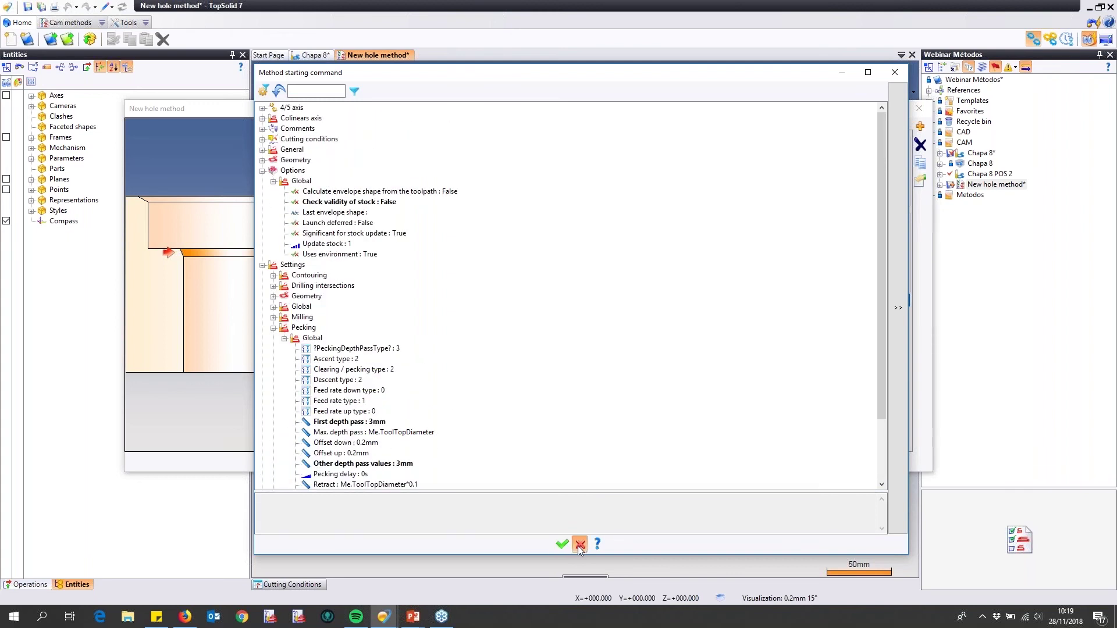
pyautogui.click(580, 545)
# - Look at the Cabeça operation's other parameters, close them without saving and show the CHF Topo settings
pyautogui.click(452, 124)
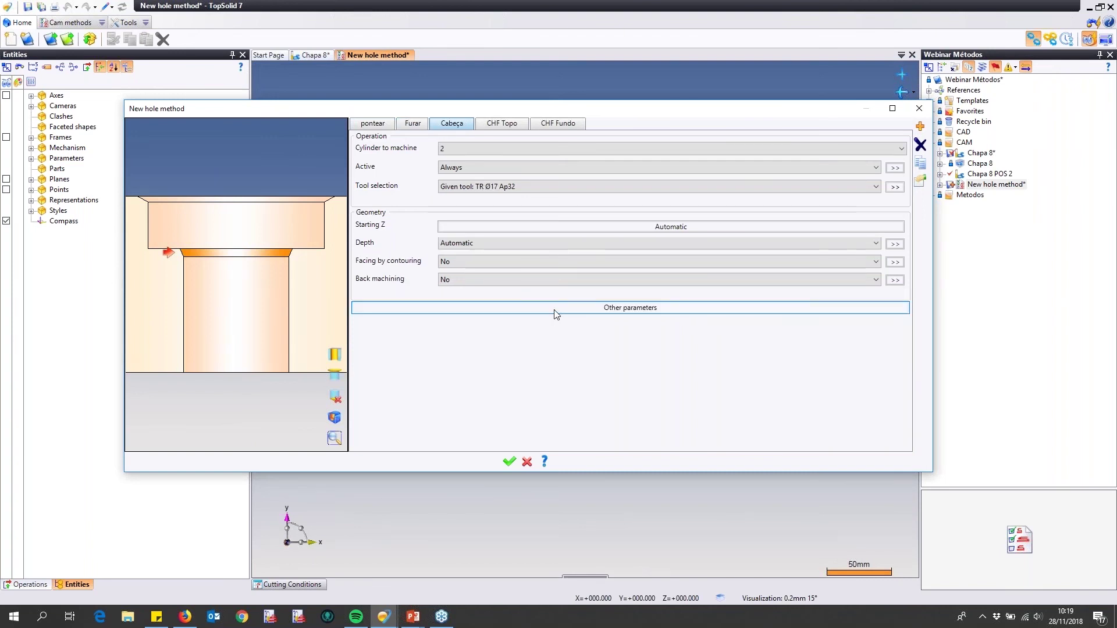
pyautogui.click(556, 308)
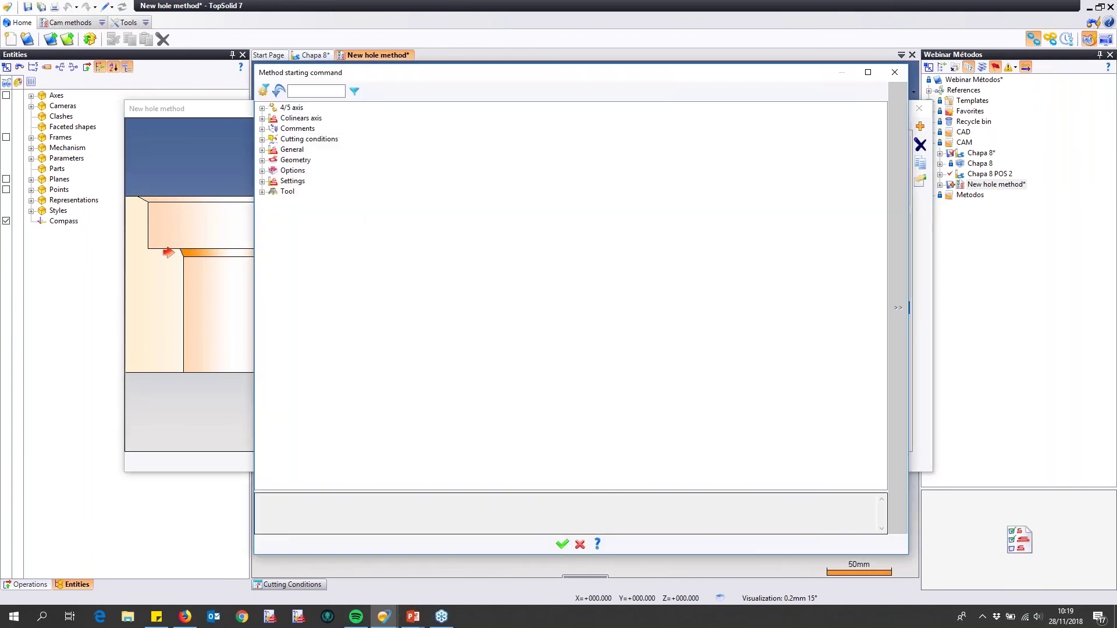
pyautogui.click(581, 545)
pyautogui.click(508, 124)
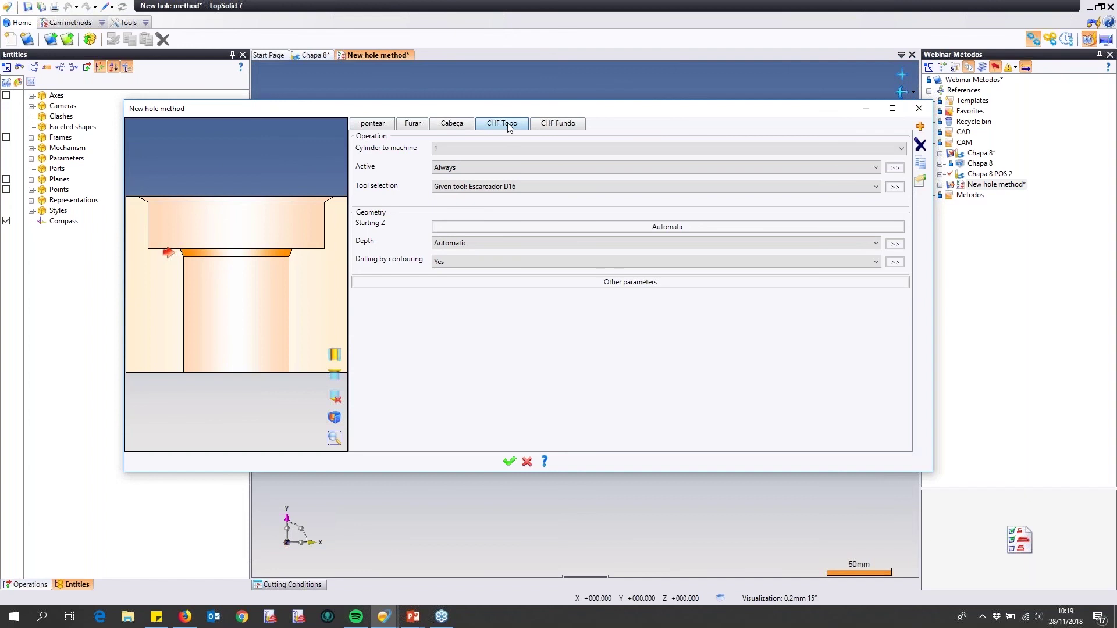
# - Review the Cabeça, CHF Topo and CHF Fundo operation settings and accept the hole method definition
pyautogui.click(463, 124)
pyautogui.click(517, 128)
pyautogui.click(557, 124)
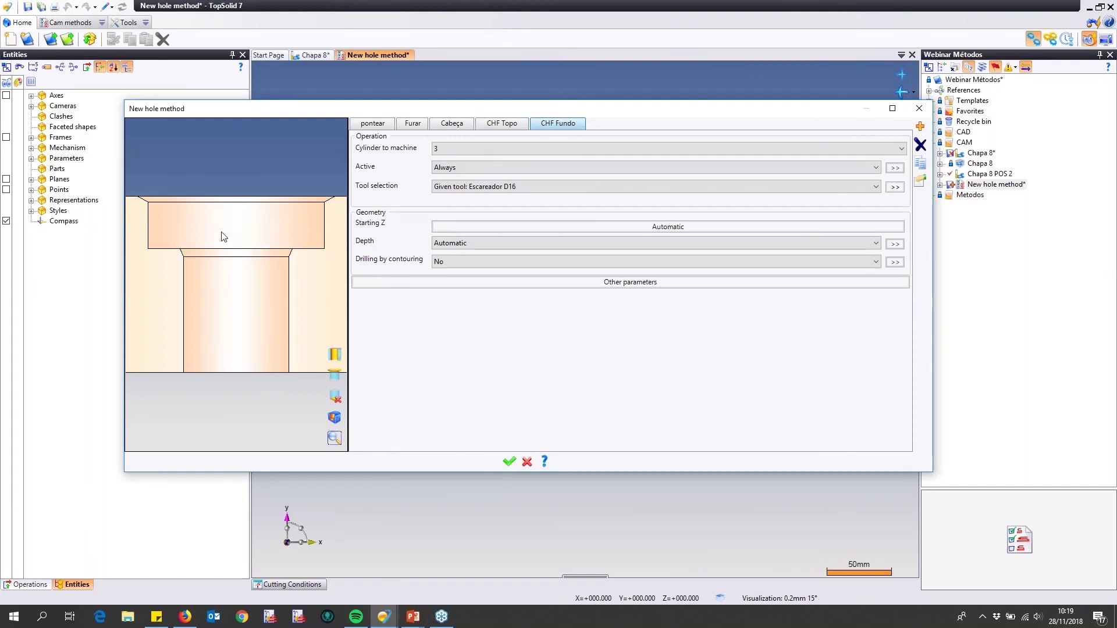
pyautogui.click(509, 462)
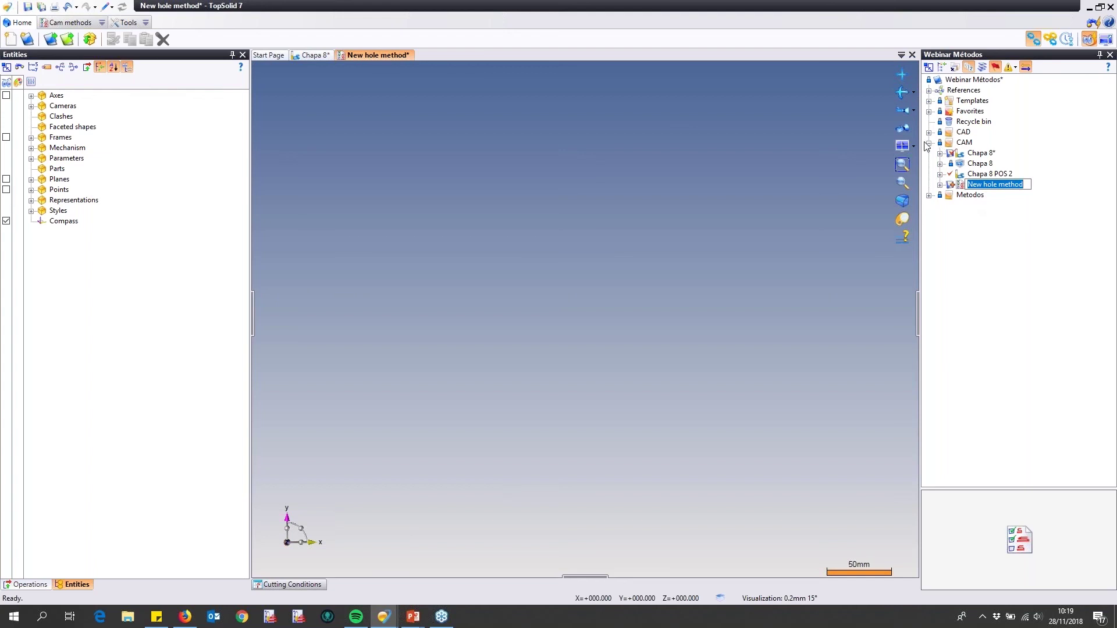
# - Name the new hole method PRF and save its document
pyautogui.write('PRF')
pyautogui.press('Return')
pyautogui.rightClick(344, 55)
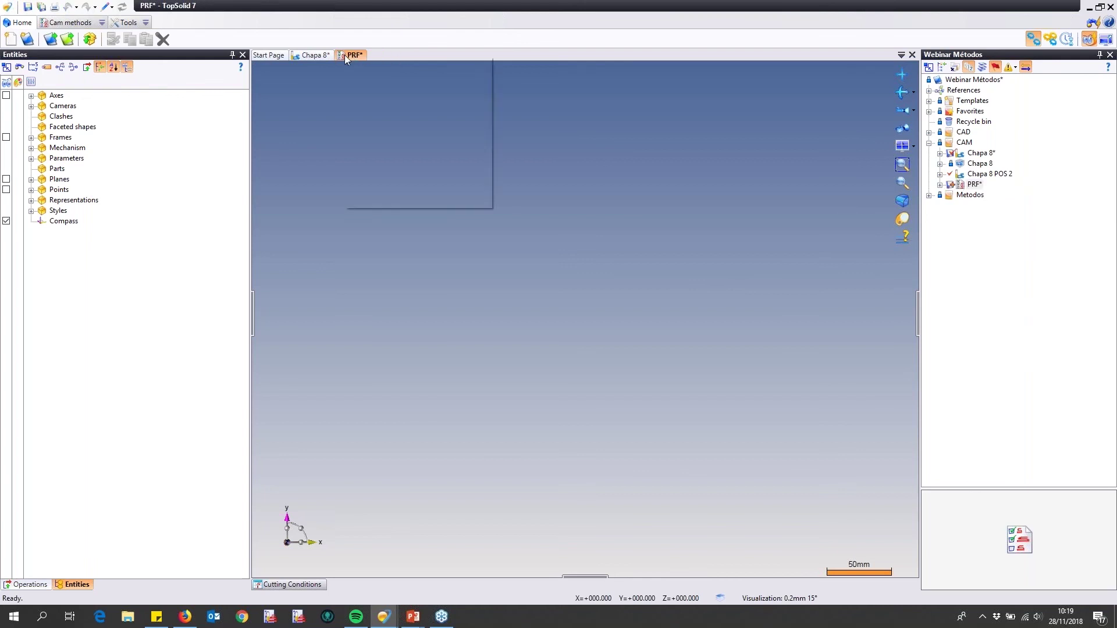
pyautogui.click(394, 63)
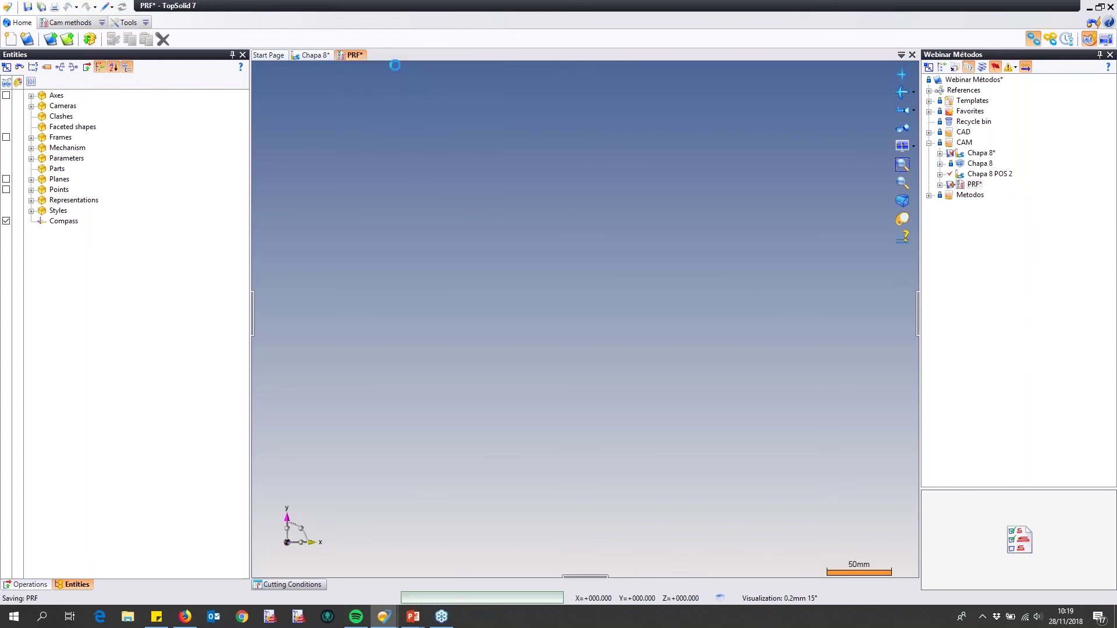
# - Delete all existing NC operations from the Chapa 8 machining document
pyautogui.click(314, 55)
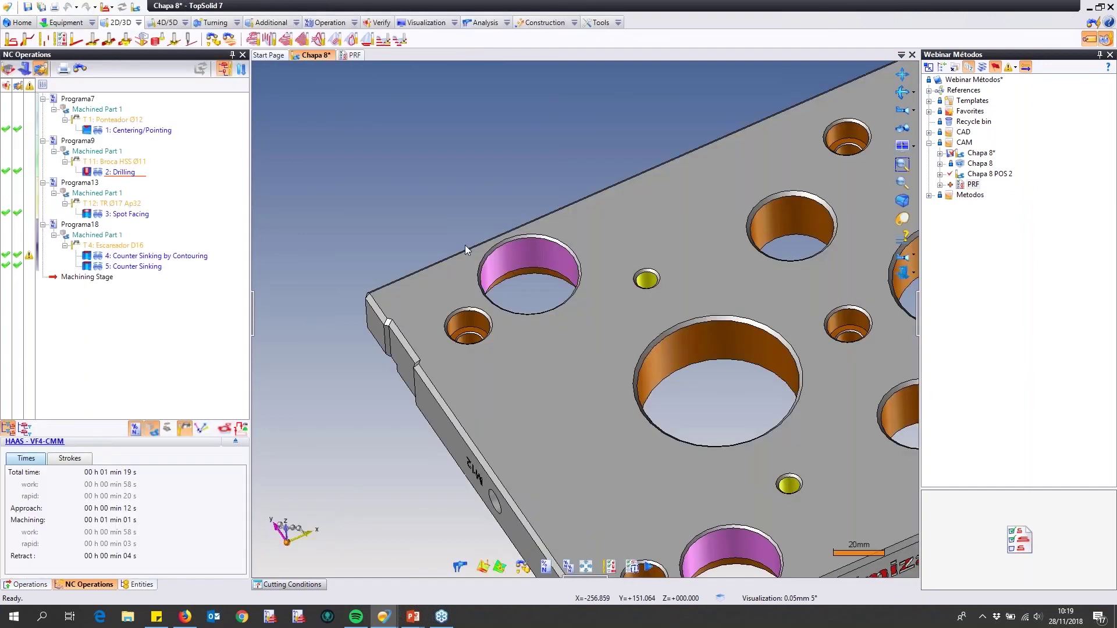
pyautogui.moveTo(210, 310); pyautogui.dragTo(90, 112)
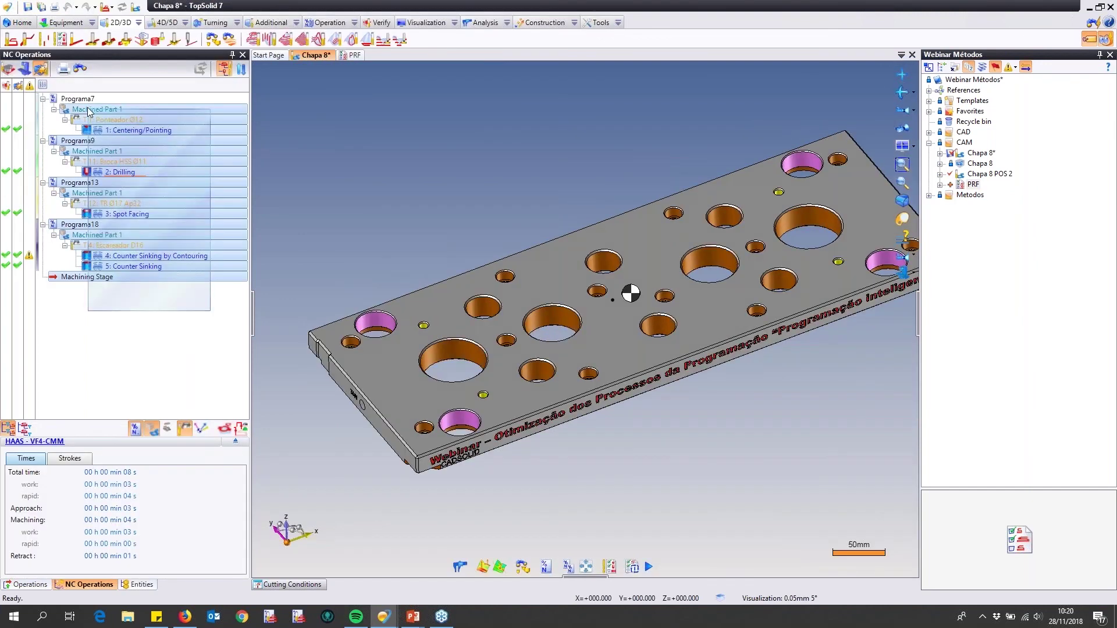
pyautogui.press('Delete')
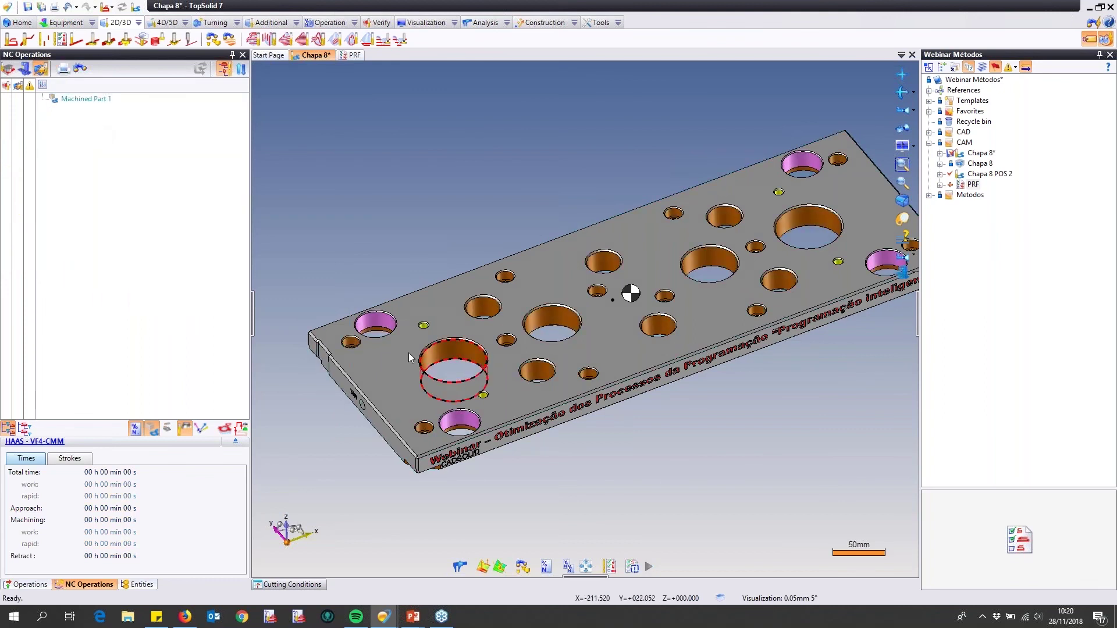
# - Run the drilling and cylinder analysis on Machined Part 1 and collapse the sorted drillings to their diameter groups
pyautogui.moveTo(789, 158); pyautogui.dragTo(749, 139, button='middle')
pyautogui.moveTo(670, 372); pyautogui.dragTo(596, 483, button='middle')
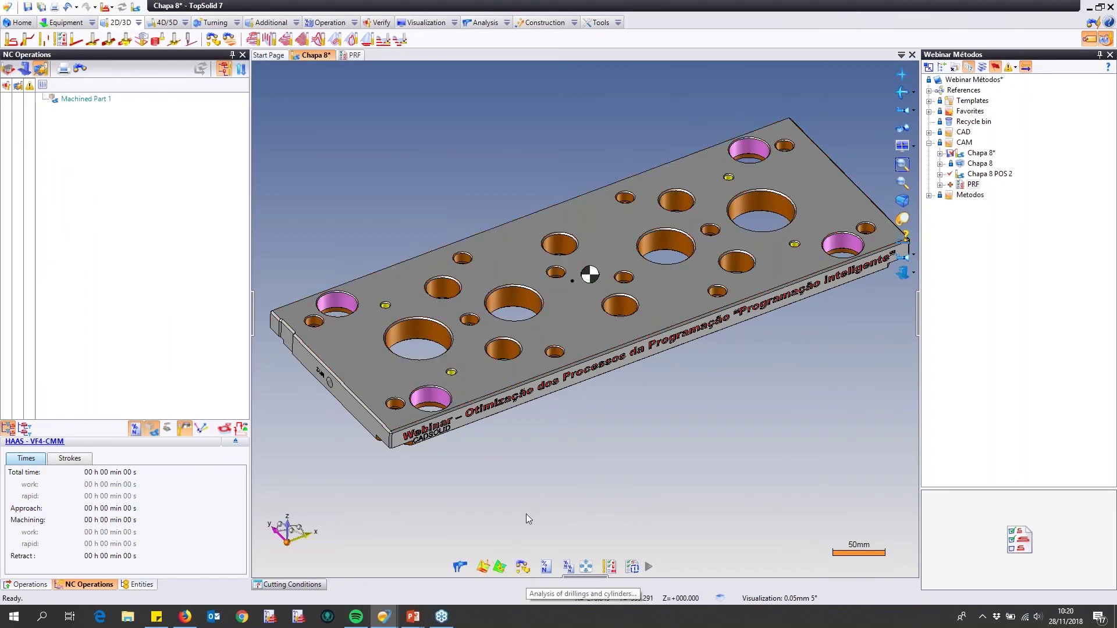
pyautogui.click(213, 40)
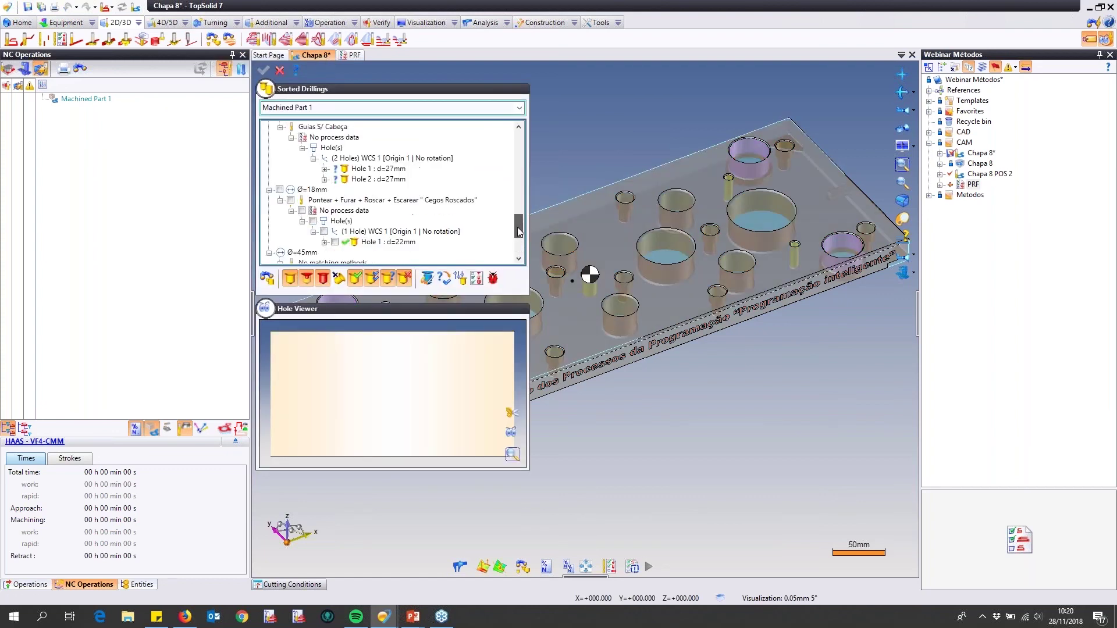
pyautogui.moveTo(515, 145)
pyautogui.mouseDown()
pyautogui.moveTo(516, 212)
pyautogui.moveTo(506, 143)
pyautogui.mouseUp()
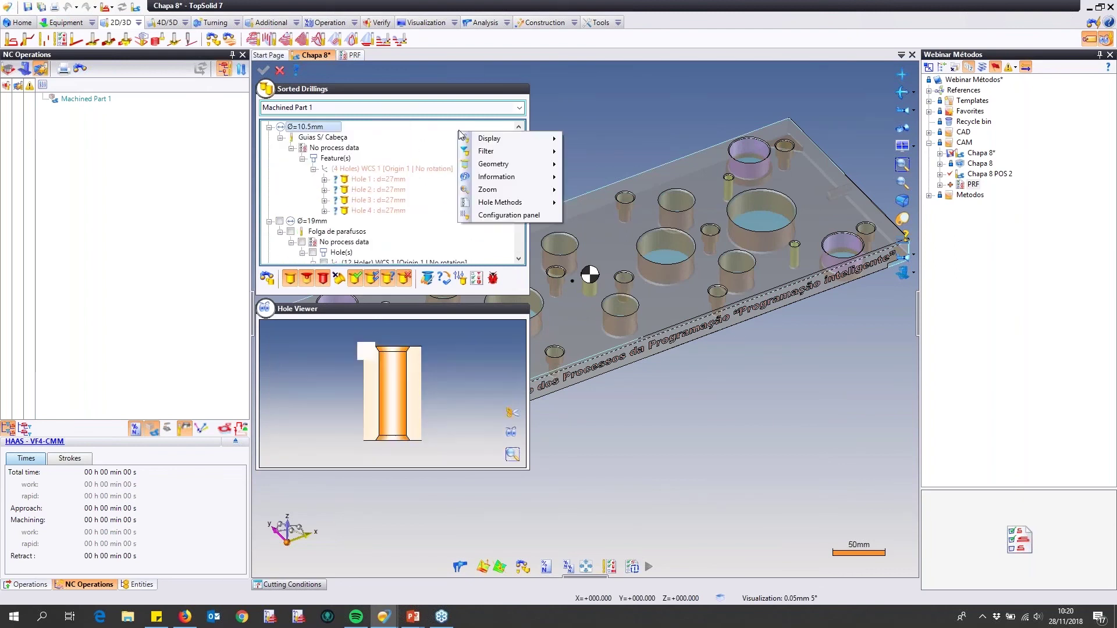
pyautogui.rightClick(458, 131)
pyautogui.moveTo(523, 138)
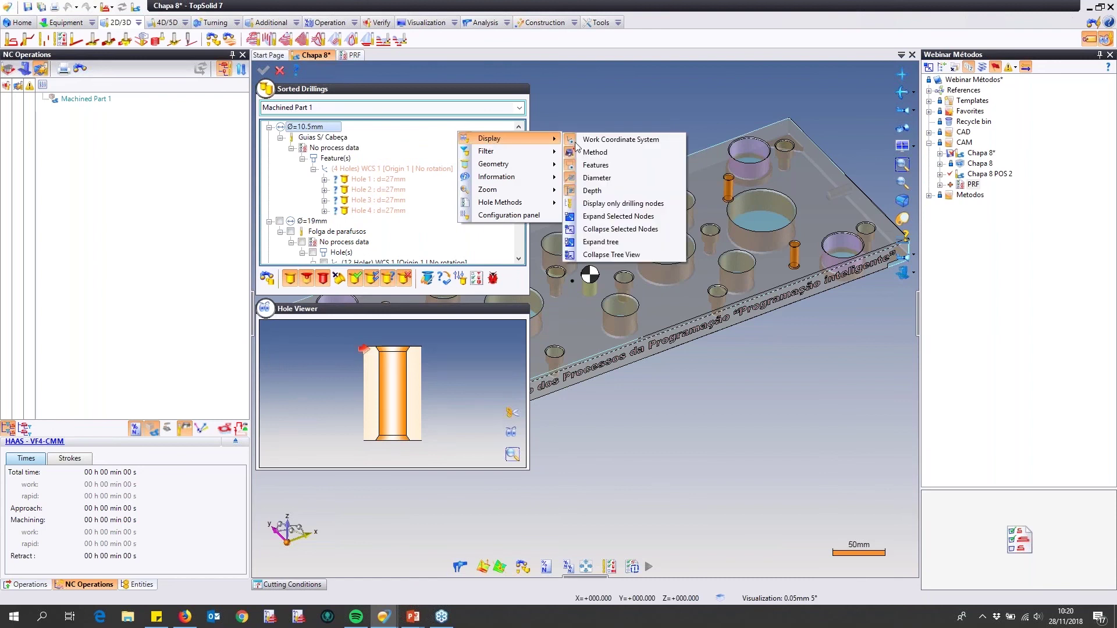
pyautogui.click(603, 258)
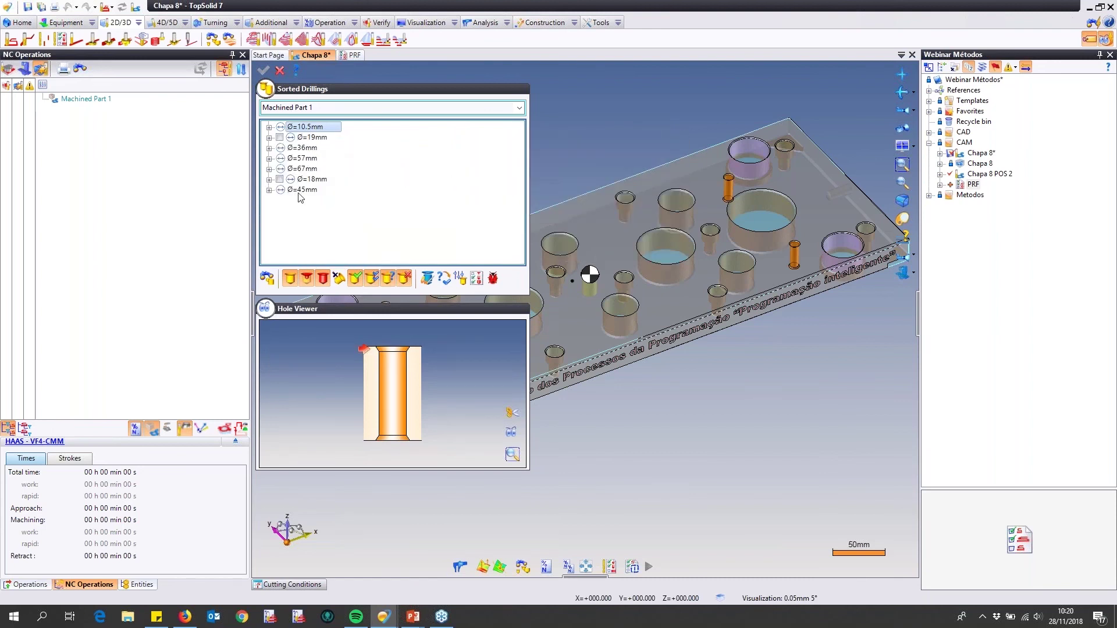
# - Go through the sorted diameter groups from Ø=19mm to Ø=45mm and return to Ø=10.5mm, checking each hole profile
pyautogui.click(310, 137)
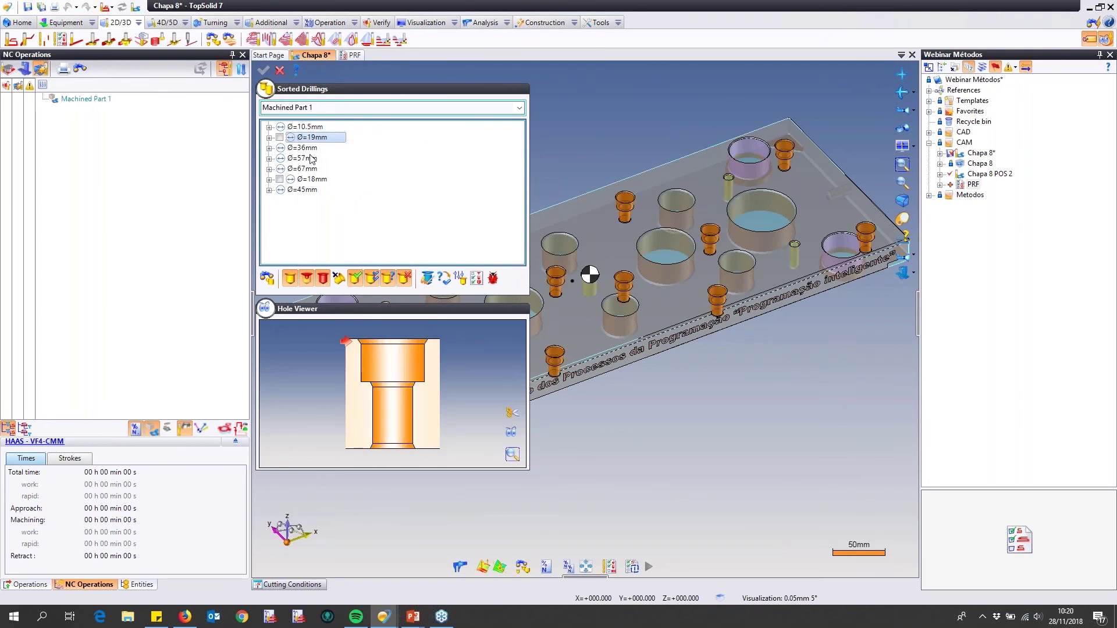
pyautogui.press('Down')
pyautogui.press('Down')
pyautogui.press('Down')
pyautogui.press('Down')
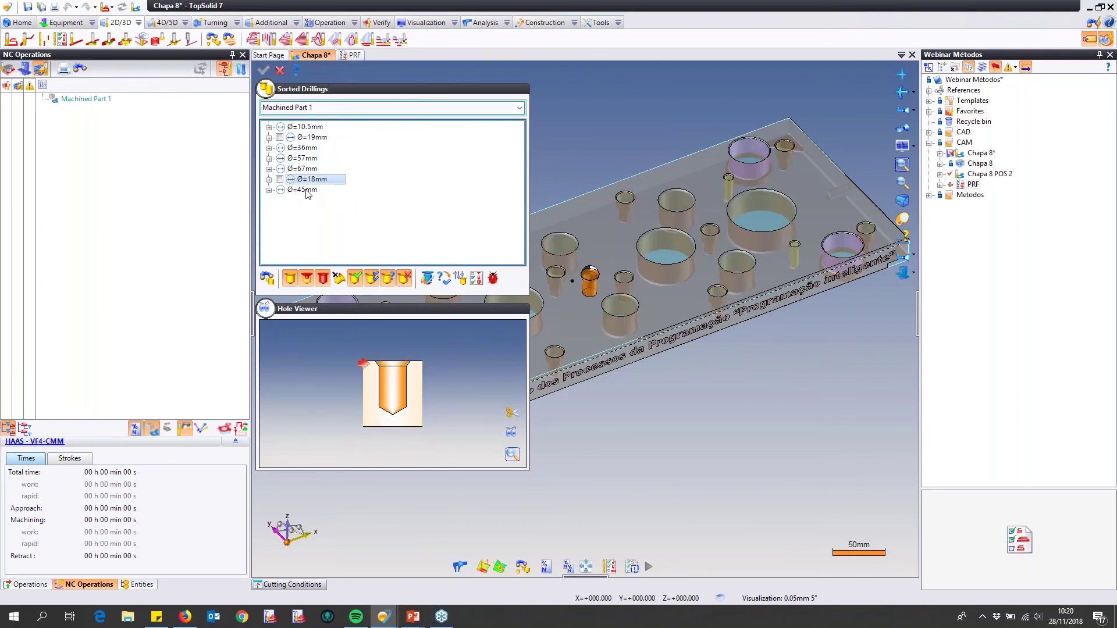
pyautogui.press('Down')
pyautogui.press('Home')
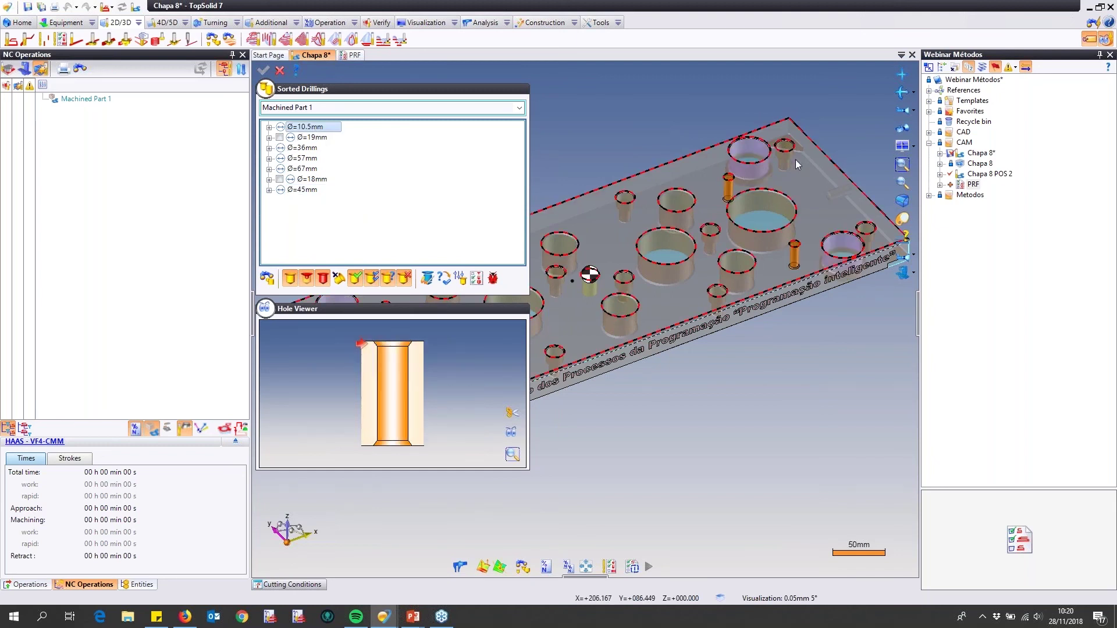
# - Locate a counterbored hole near the plate's corner in the sorted drillings and examine its Ø=19mm group and Folga de parafusos method
pyautogui.scroll(5, 794, 159)
pyautogui.scroll(2, 744, 127)
pyautogui.click(743, 127)
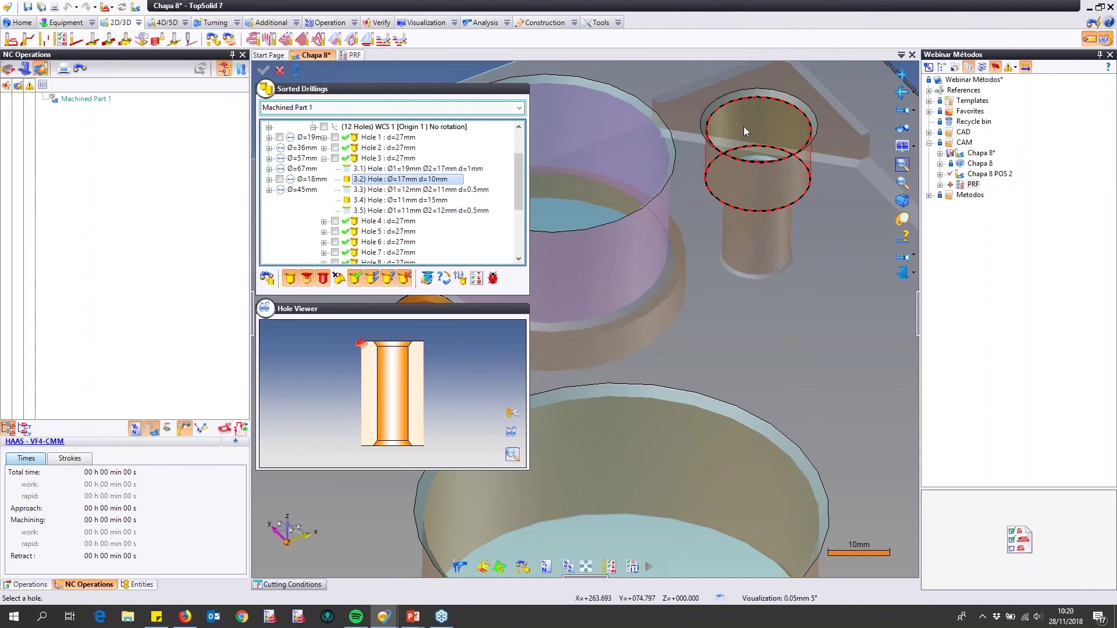
pyautogui.click(744, 126)
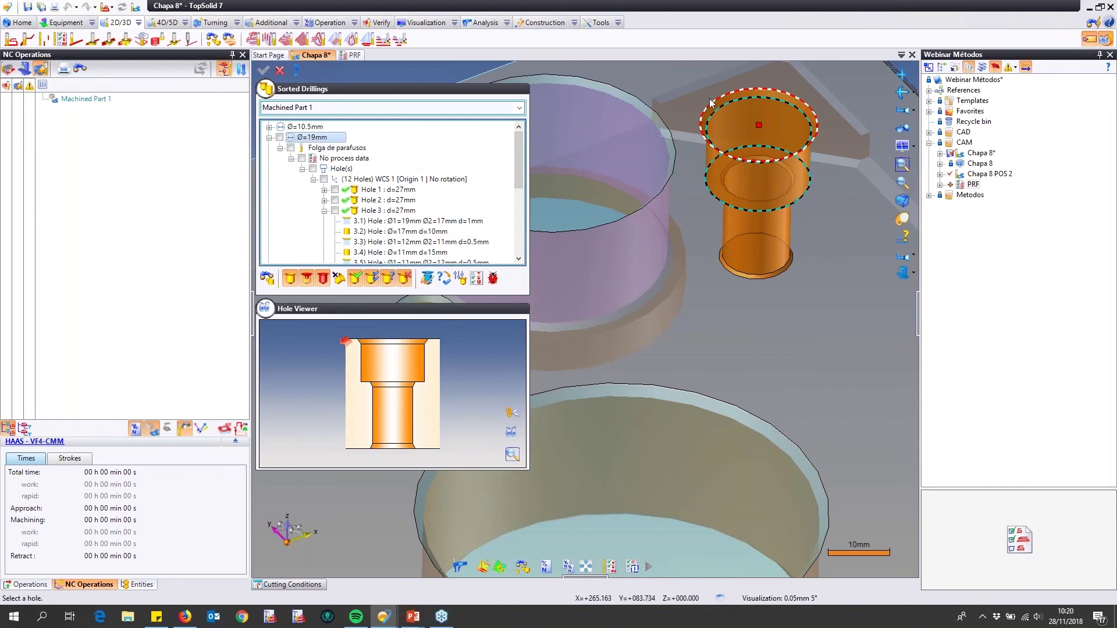
pyautogui.click(353, 148)
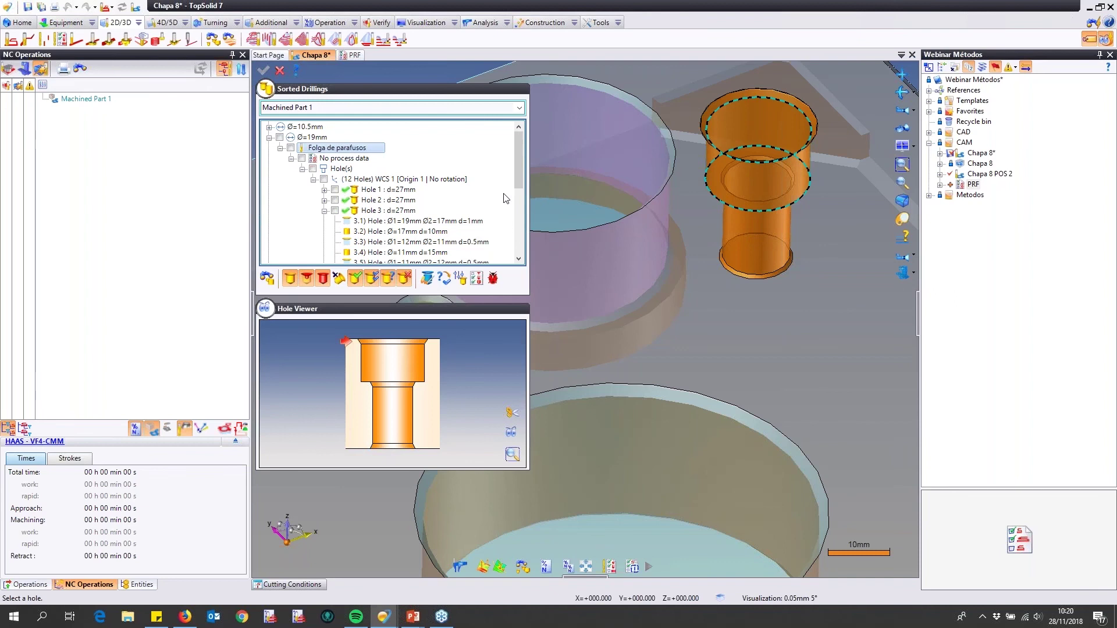
# - Split the 0.5 mm bottom chamfer off the holes in the Ø=19mm group
pyautogui.click(304, 139)
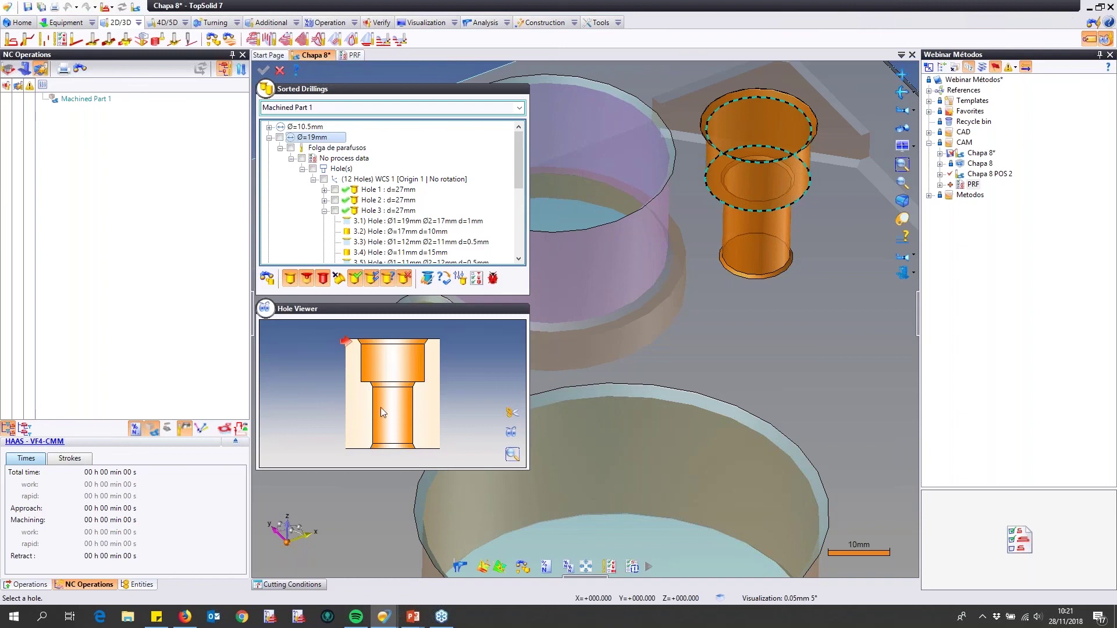
pyautogui.click(508, 411)
pyautogui.click(504, 327)
pyautogui.click(504, 325)
pyautogui.press('Return')
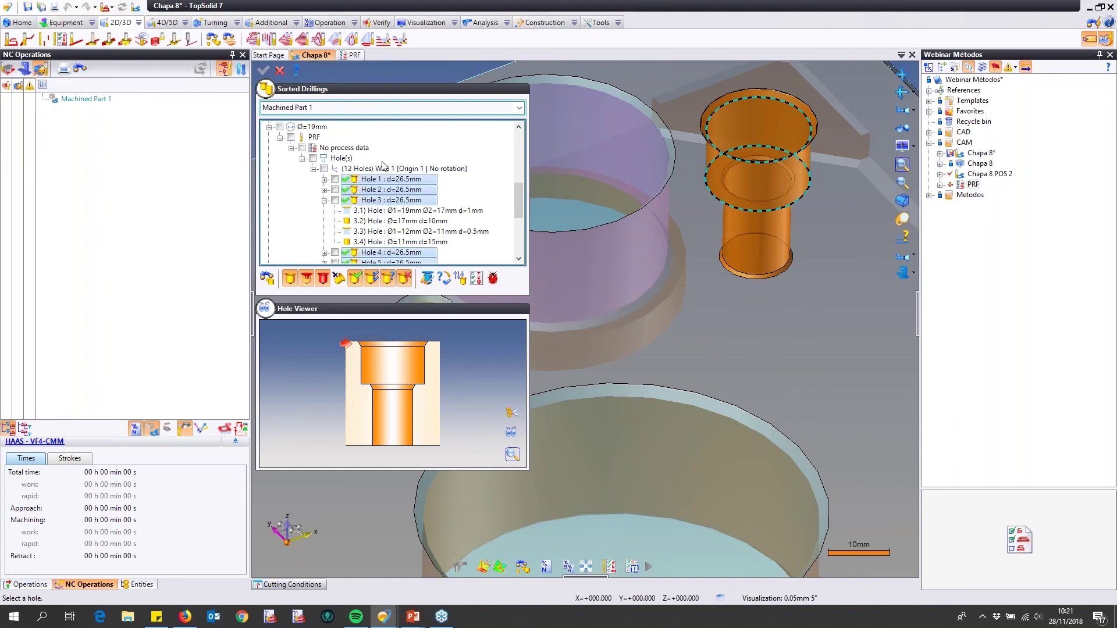
# - Apply the PRF method to the Ø=19mm hole group and generate its machining operations
pyautogui.click(315, 127)
pyautogui.scroll(4, 523, 204)
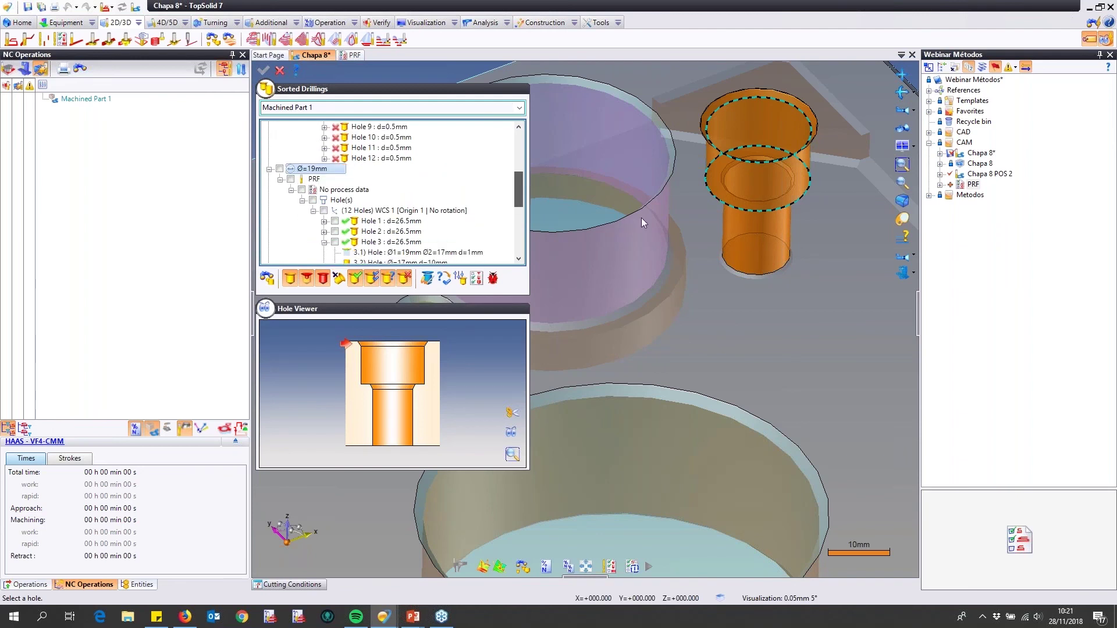
pyautogui.click(317, 179)
pyautogui.click(308, 169)
pyautogui.click(264, 71)
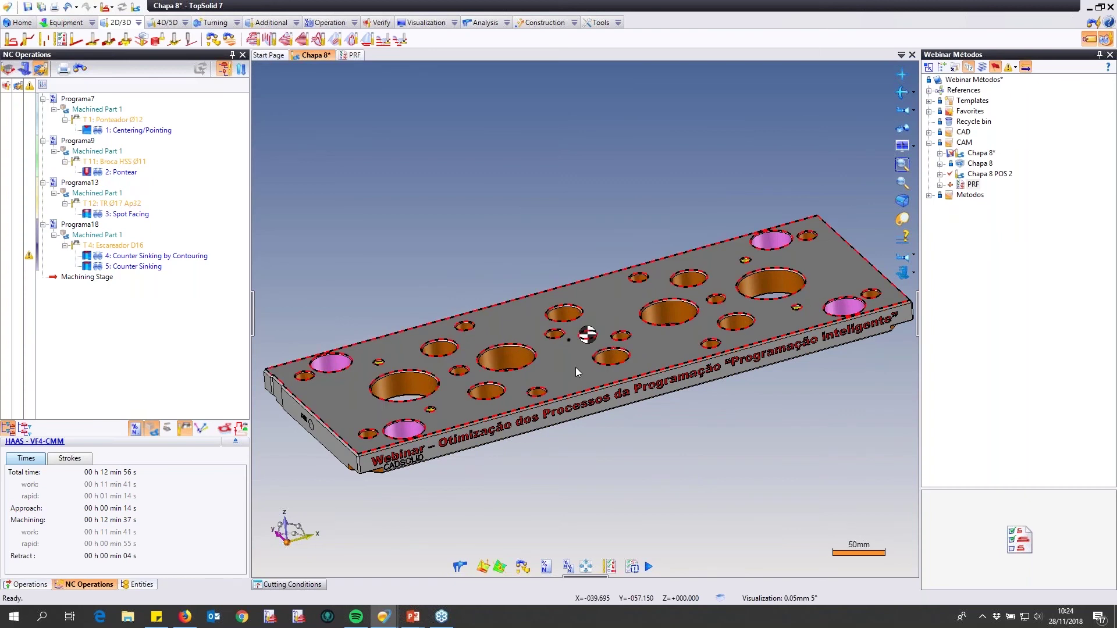
# - Delete all the operations just generated for the Ø=19mm holes
pyautogui.moveTo(487, 320); pyautogui.dragTo(620, 291, button='middle')
pyautogui.hotkey('ctrl', 'a')
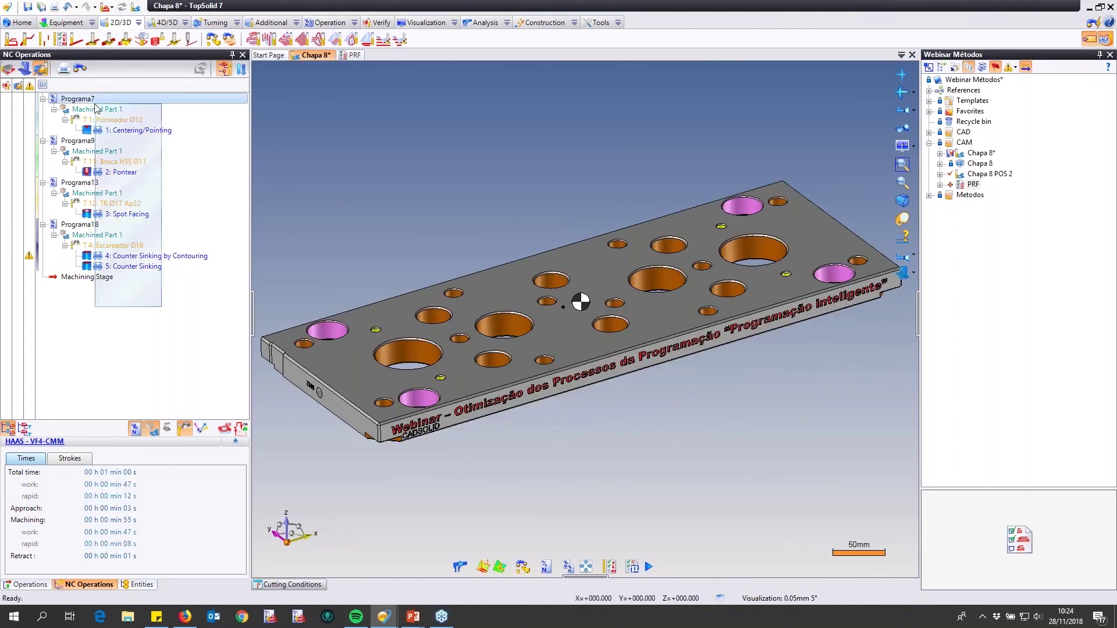
pyautogui.press('Delete')
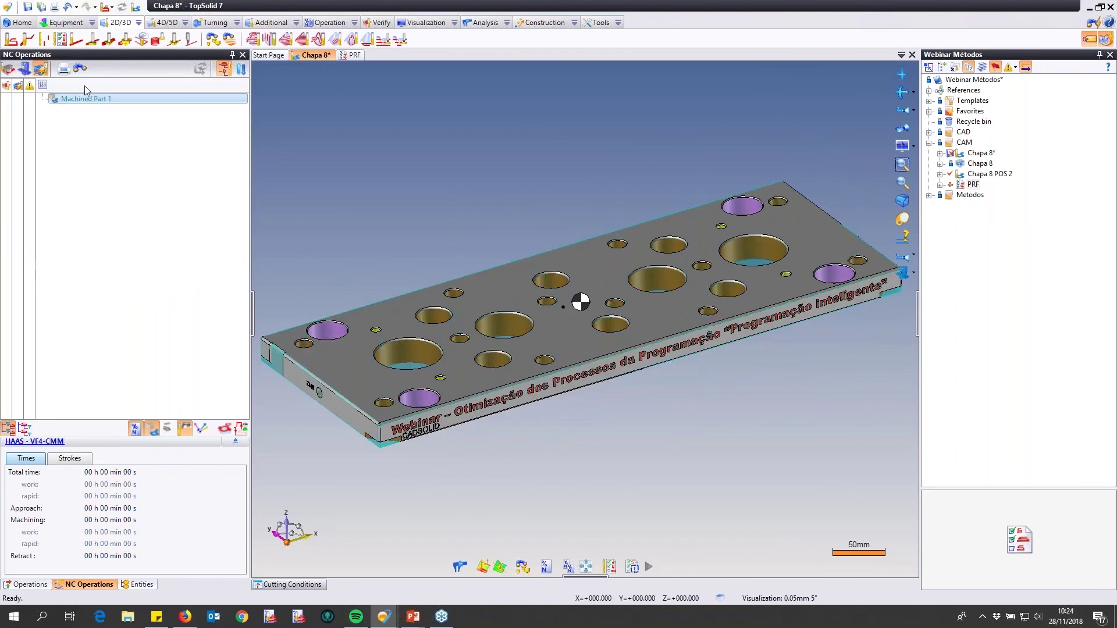
# - Analyze the drillings of Machined Part 1 again and collapse the whole sorted tree
pyautogui.moveTo(530, 308); pyautogui.dragTo(629, 261, button='middle')
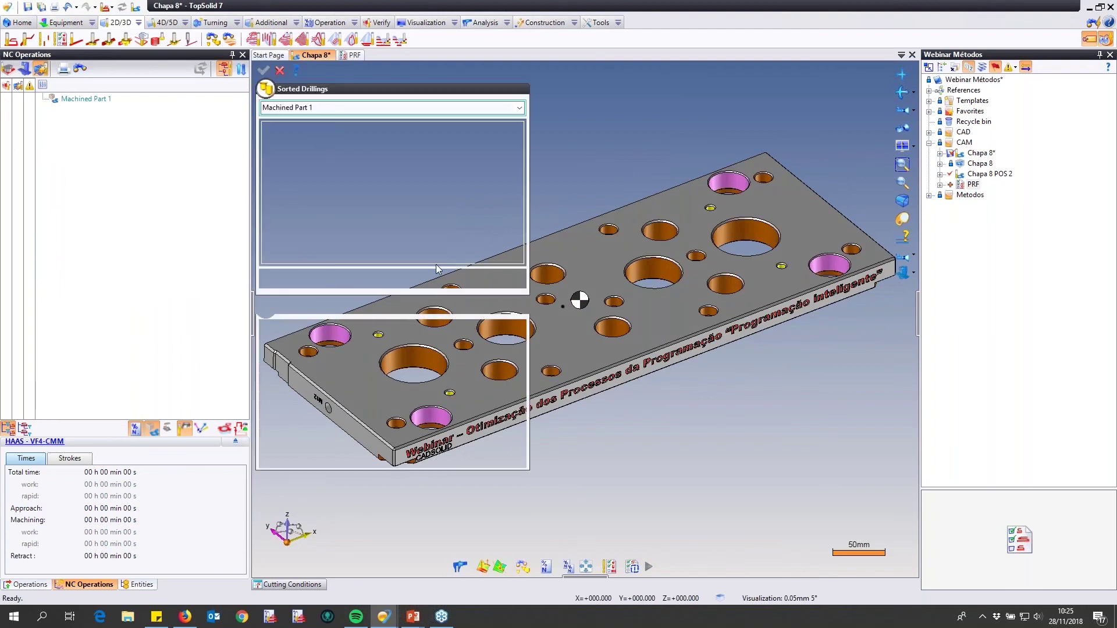
pyautogui.click(444, 149)
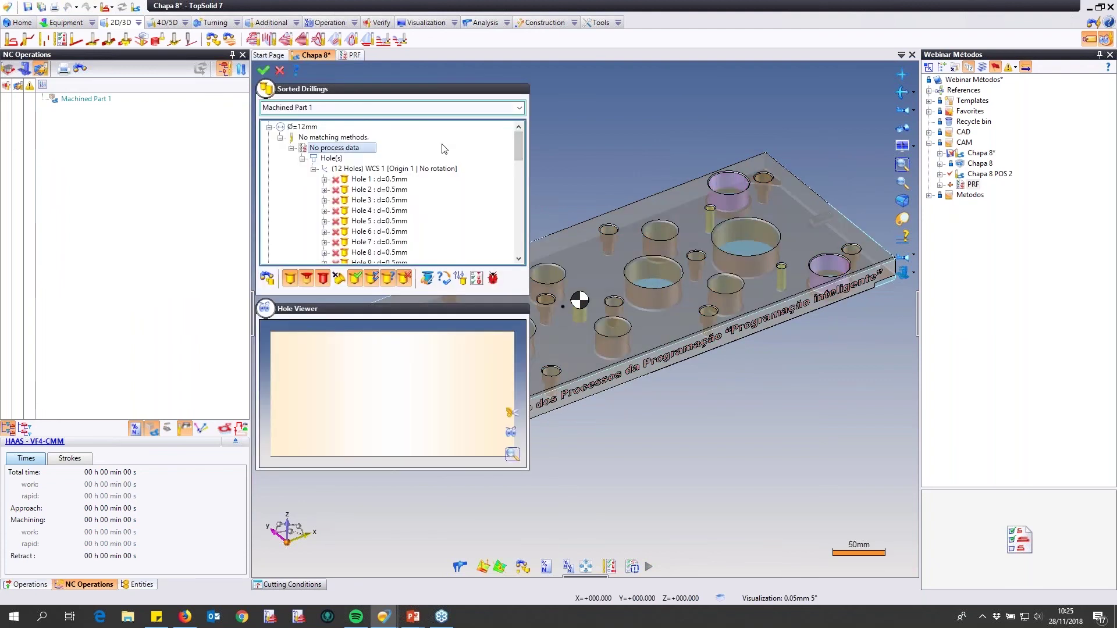
pyautogui.rightClick(444, 149)
pyautogui.moveTo(474, 152)
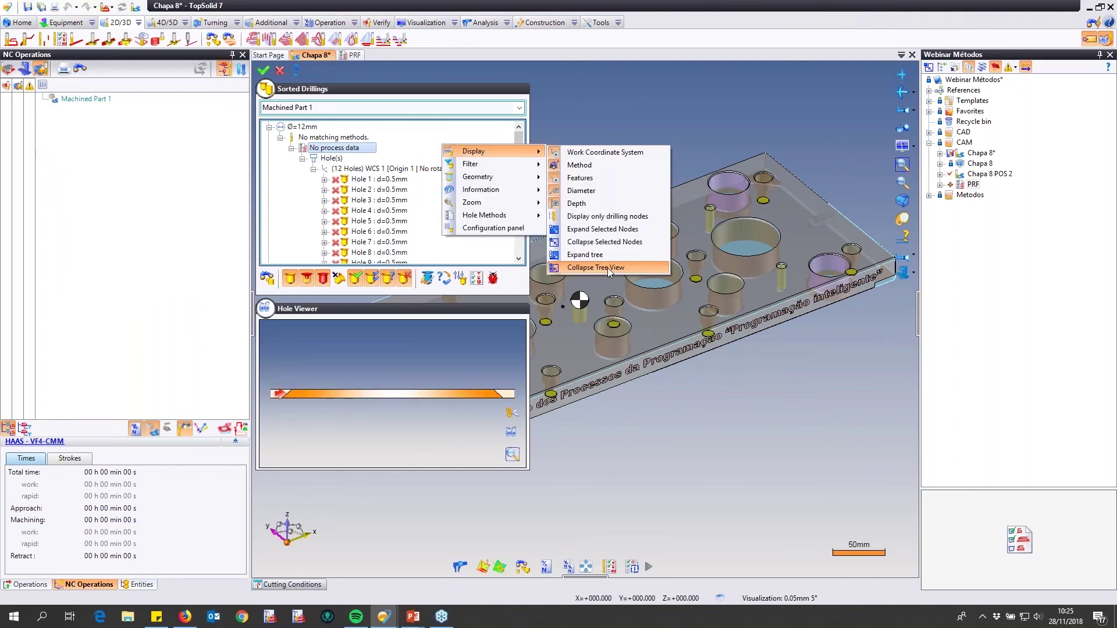
pyautogui.click(606, 267)
# - Expand the Ø=19mm group, select its PRF method and generate the drilling operations from it
pyautogui.doubleClick(312, 148)
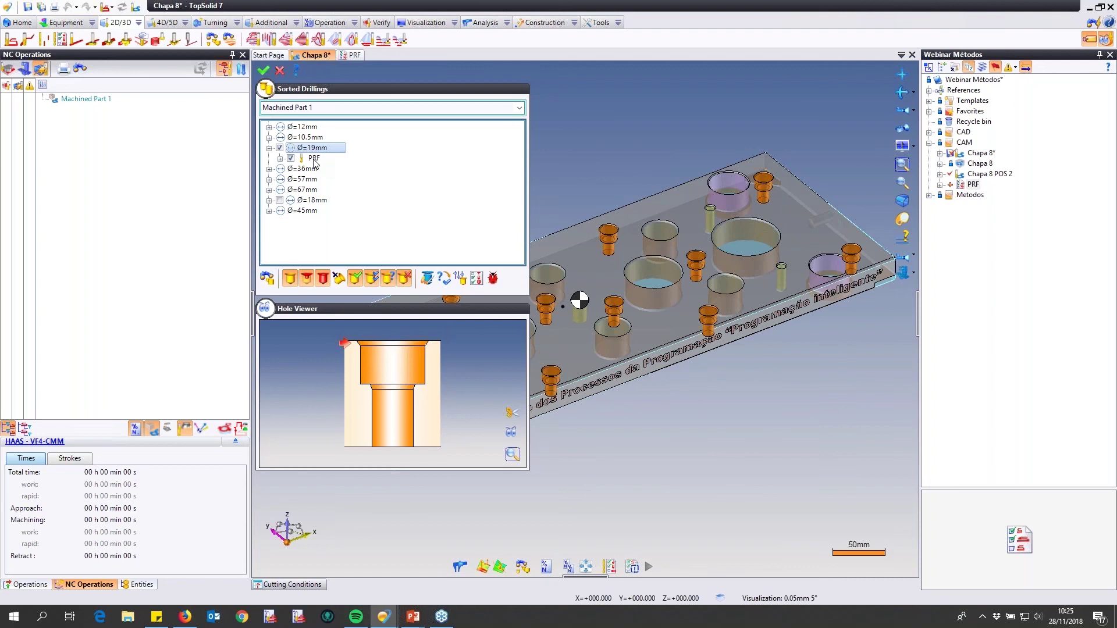
pyautogui.click(315, 160)
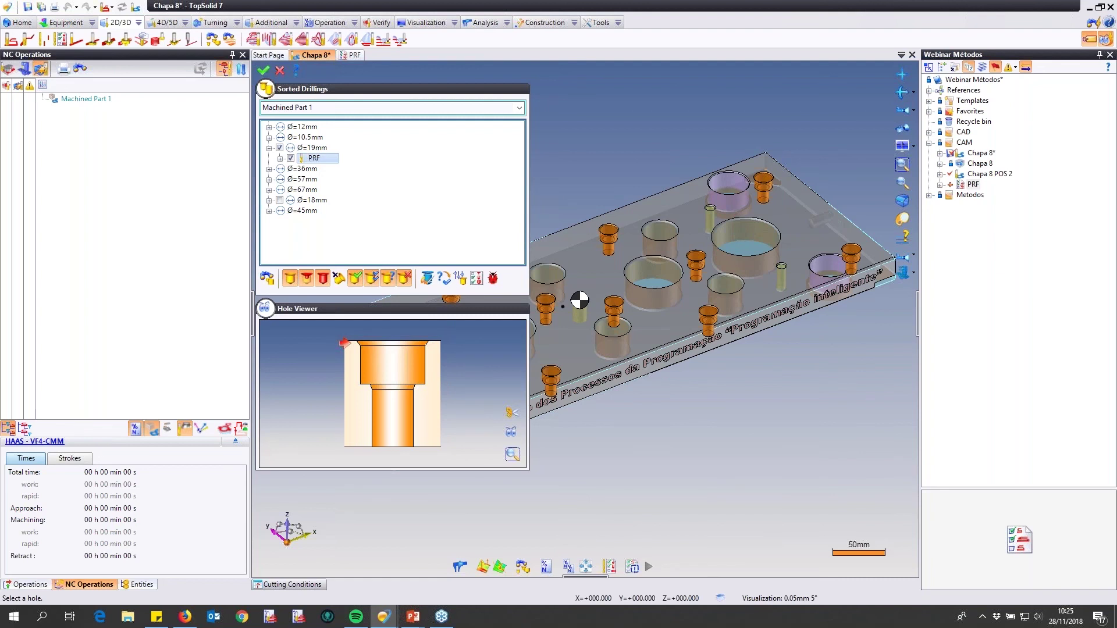
pyautogui.click(265, 72)
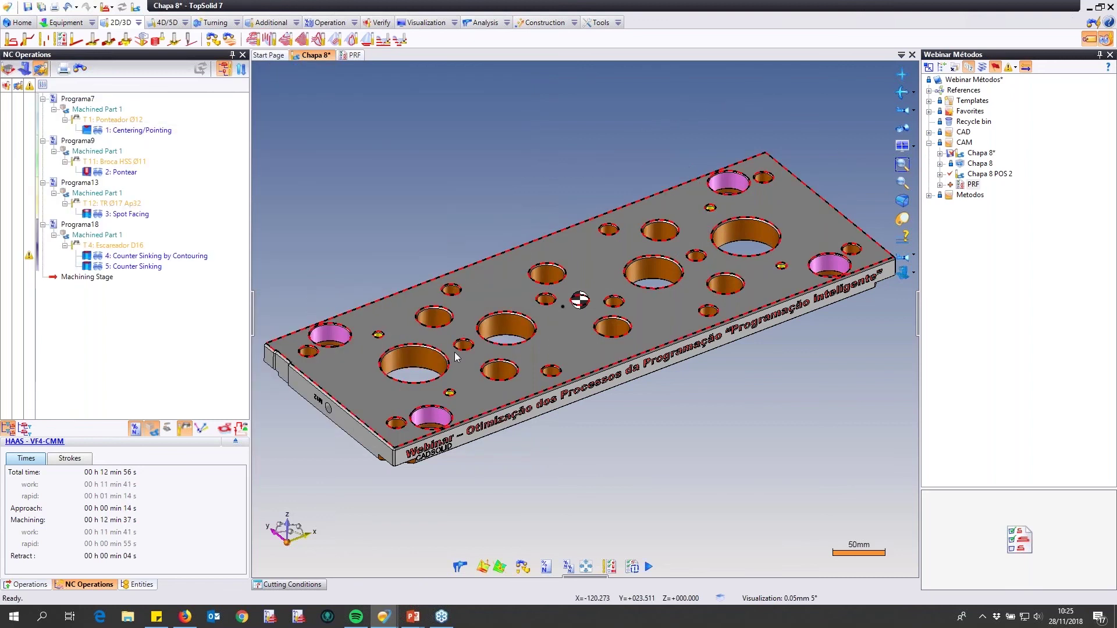
# - Examine the toolpaths of the Centering/Pointing, Pontear, Spot Facing and both Counter Sinking operations on the plate
pyautogui.click(139, 132)
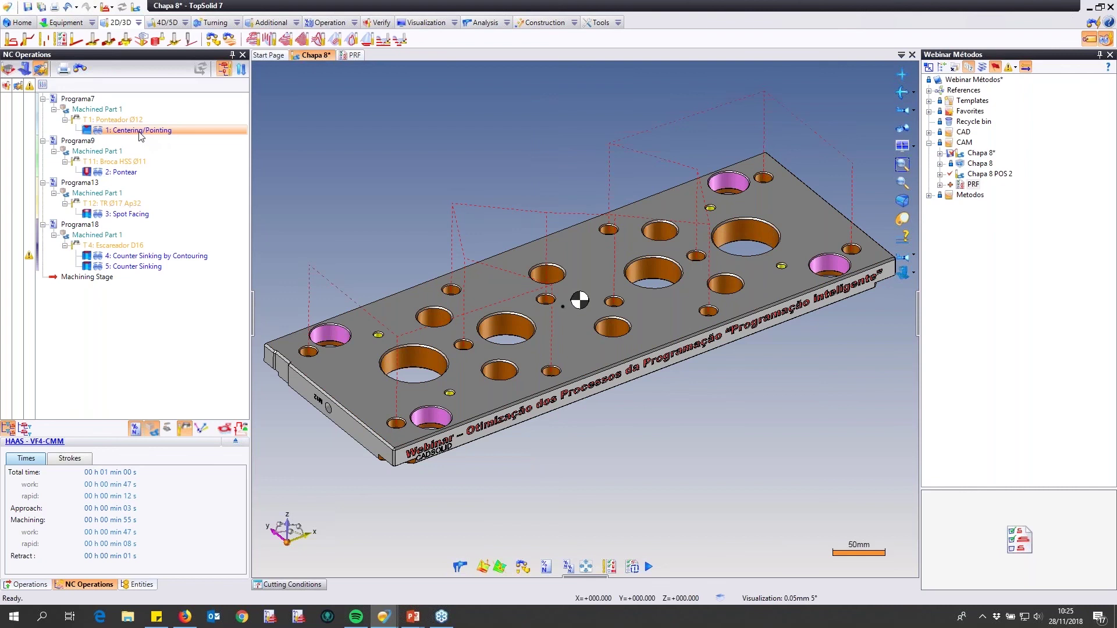
pyautogui.click(123, 173)
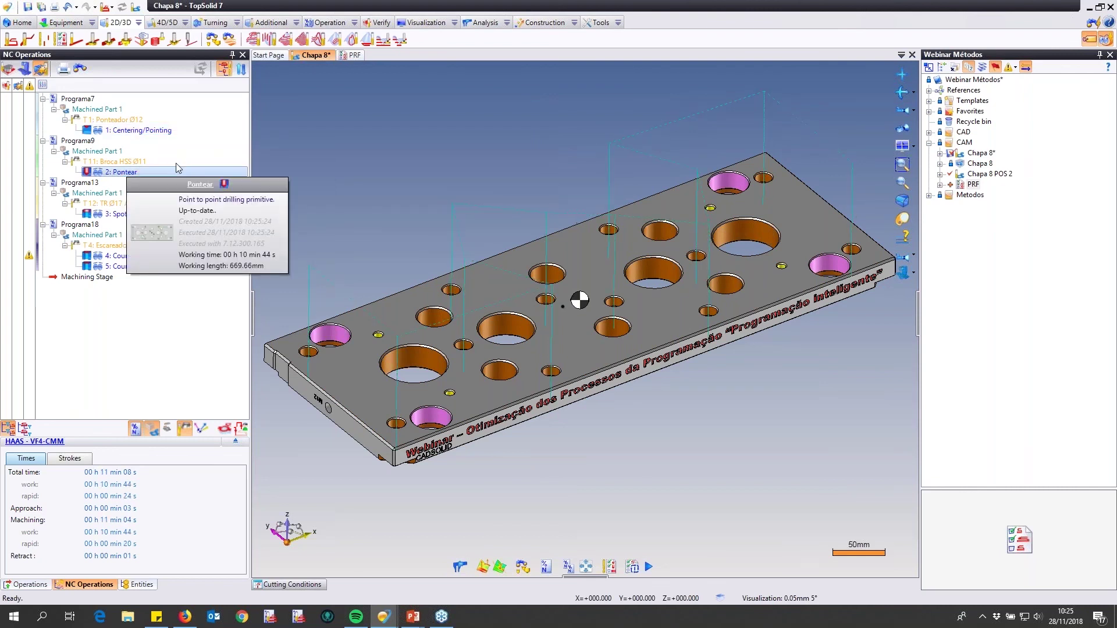
pyautogui.click(140, 131)
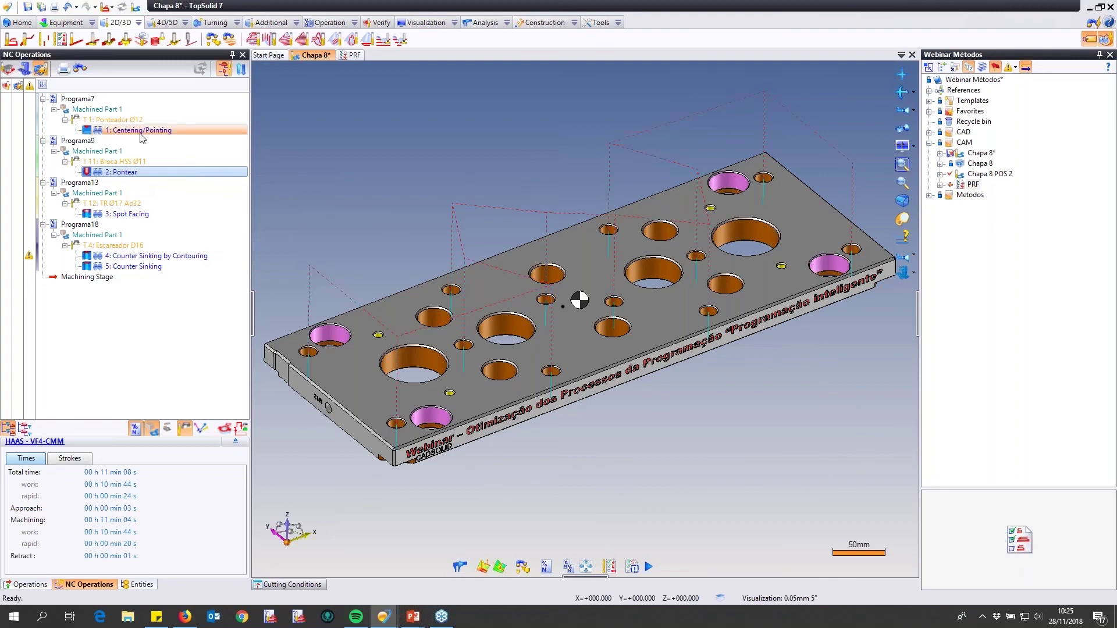
pyautogui.click(126, 172)
pyautogui.click(127, 214)
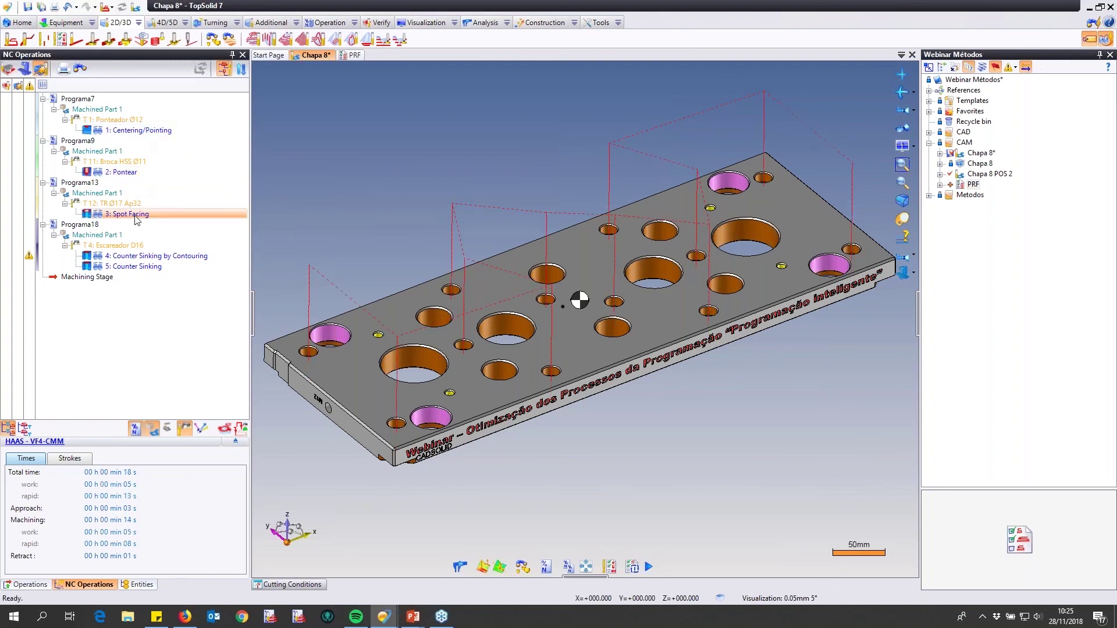
pyautogui.click(145, 257)
pyautogui.click(139, 266)
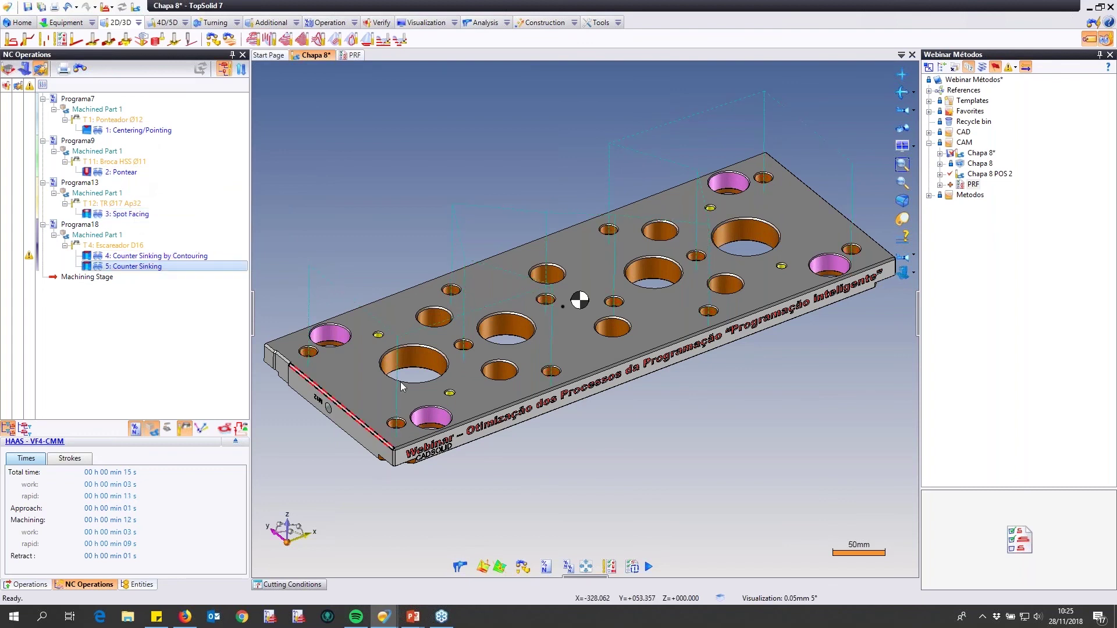
# - Switch to the PRF method document and open it in the Hole Wizard Editor
pyautogui.scroll(4, 400, 382)
pyautogui.press('Escape')
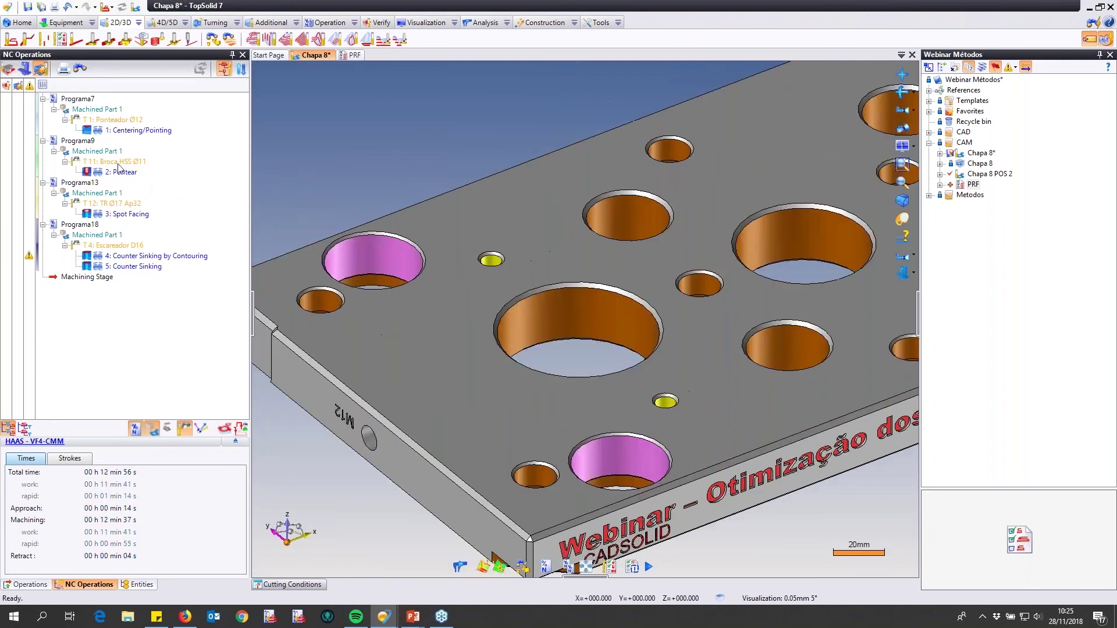
pyautogui.click(119, 173)
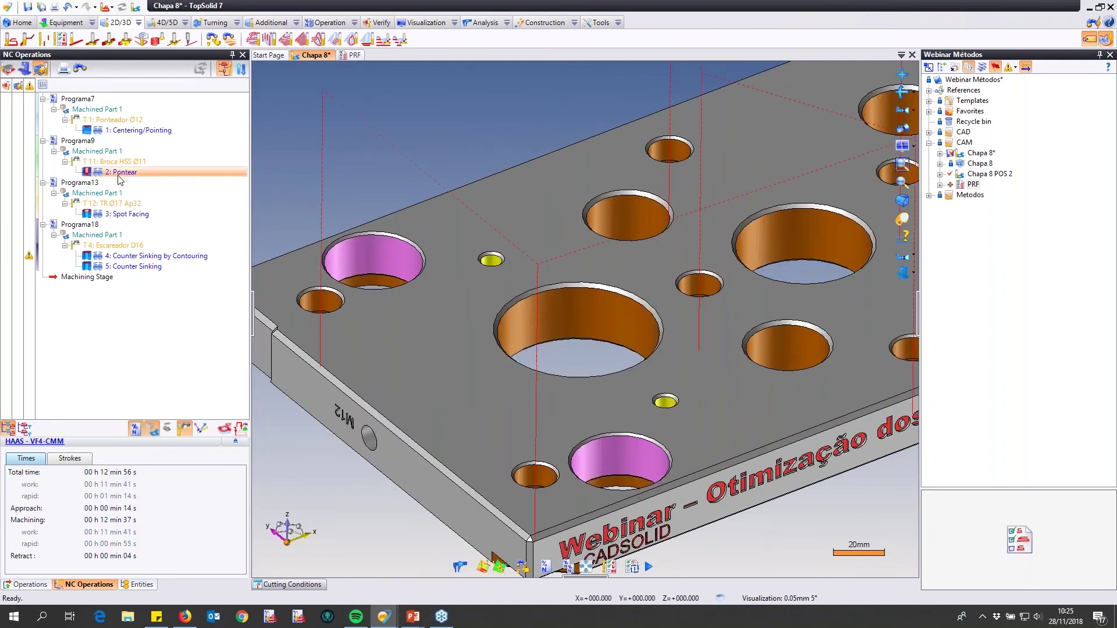
pyautogui.click(97, 131)
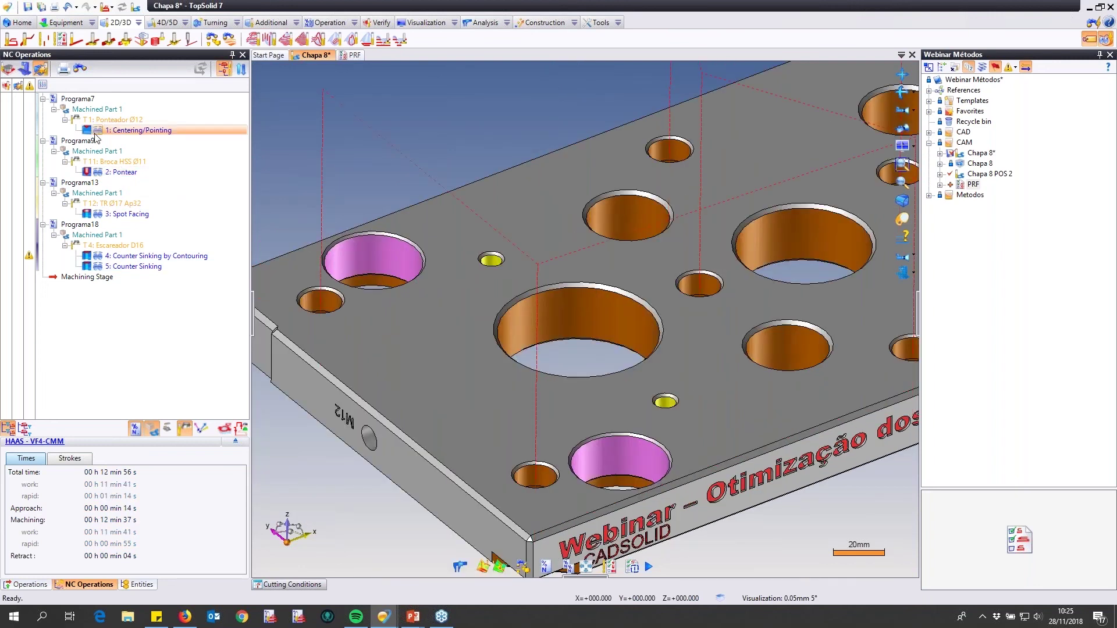
pyautogui.click(350, 56)
pyautogui.rightClick(351, 56)
pyautogui.press('Escape')
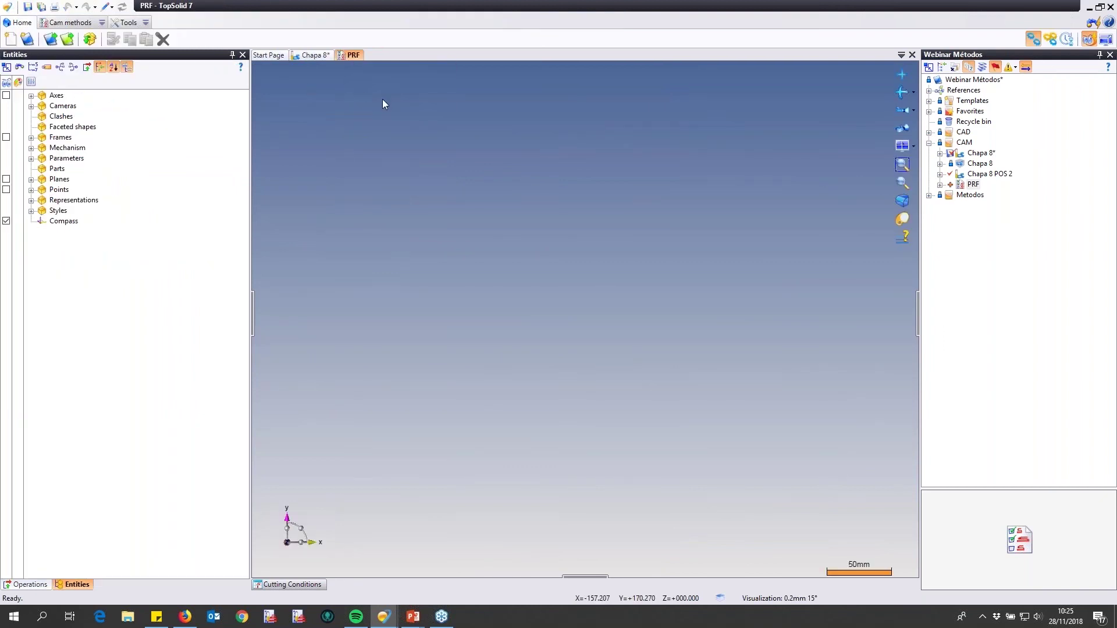
pyautogui.rightClick(383, 104)
pyautogui.press('Escape')
pyautogui.rightClick(321, 109)
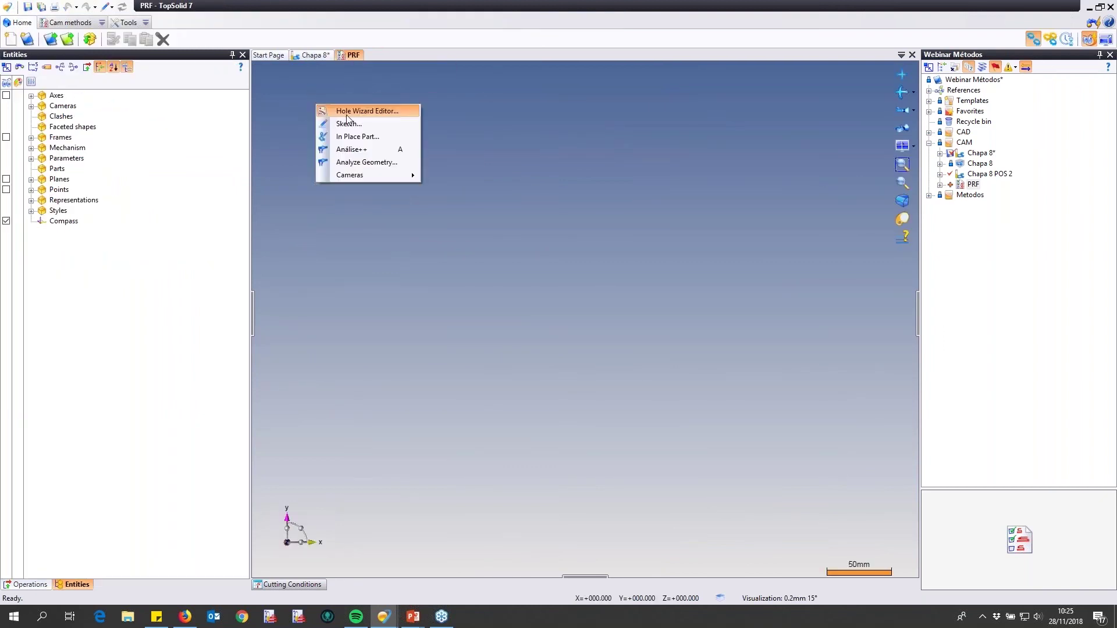
pyautogui.click(77, 23)
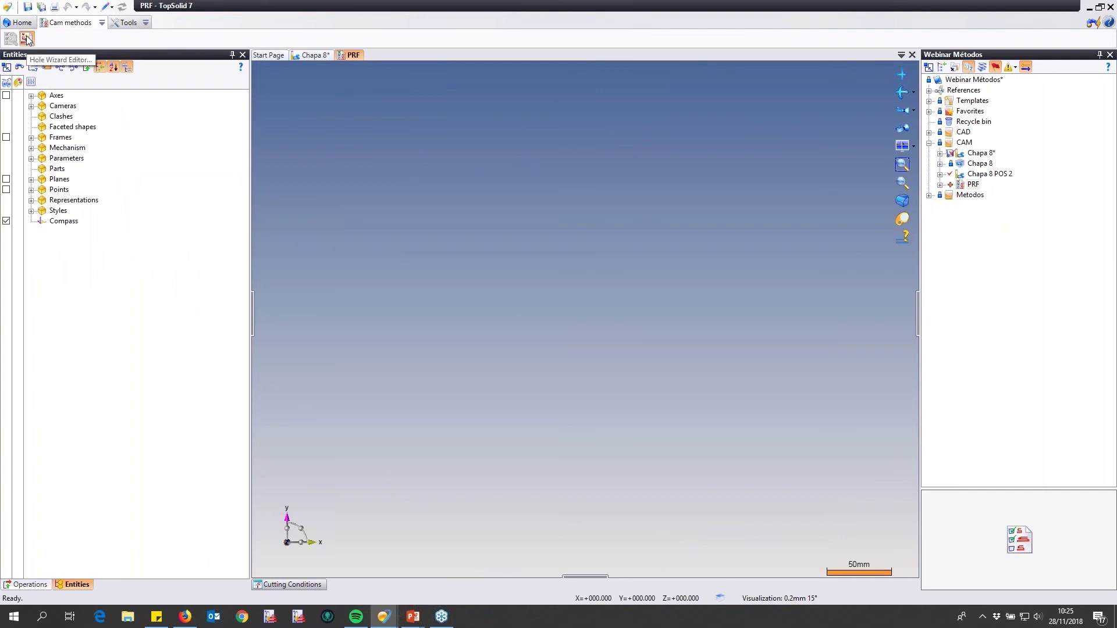
pyautogui.click(27, 39)
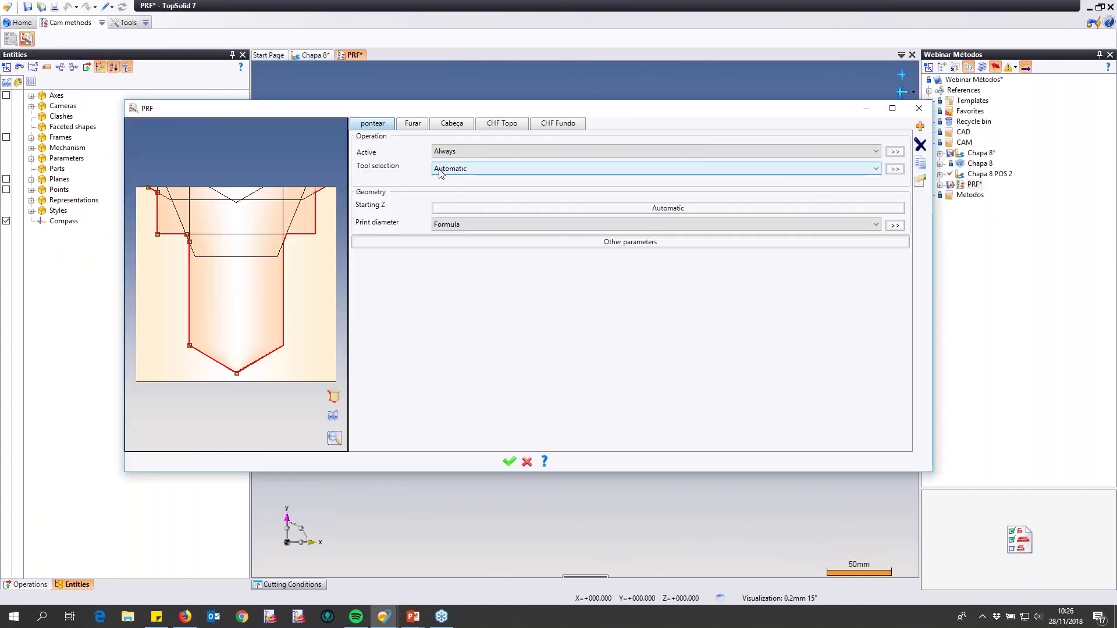
# - Open the other parameters of the Furar operation and expand its global comment settings
pyautogui.click(416, 129)
pyautogui.click(583, 301)
pyautogui.click(262, 129)
pyautogui.click(273, 150)
pyautogui.click(311, 160)
pyautogui.click(285, 160)
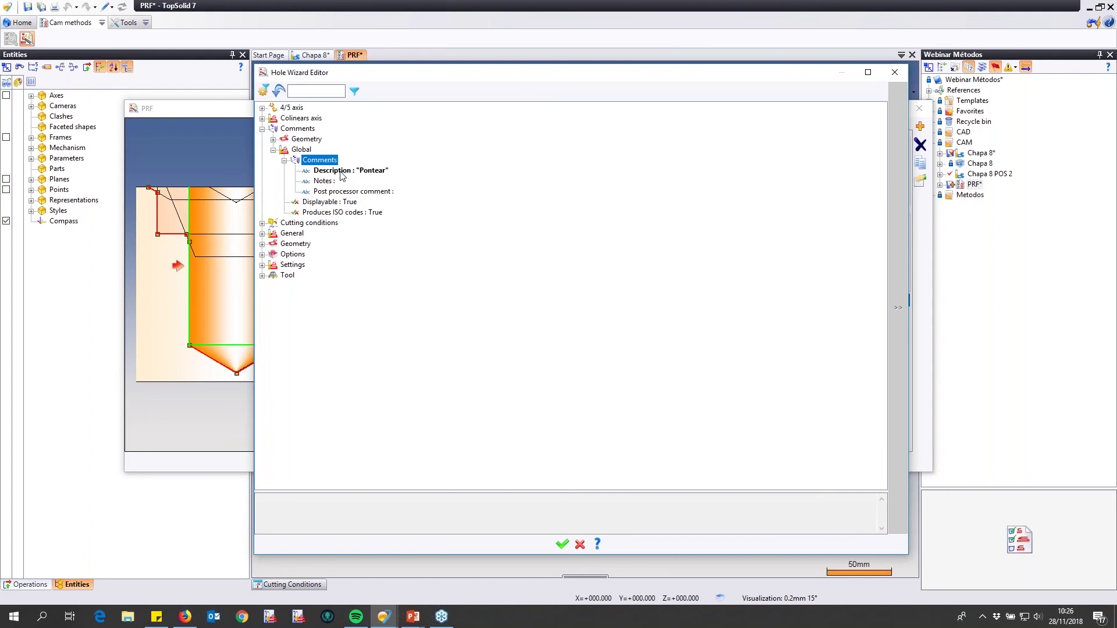
# - Replace the text in the Furar operation's description formula with "Furar Ø"
pyautogui.click(384, 174)
pyautogui.doubleClick(384, 172)
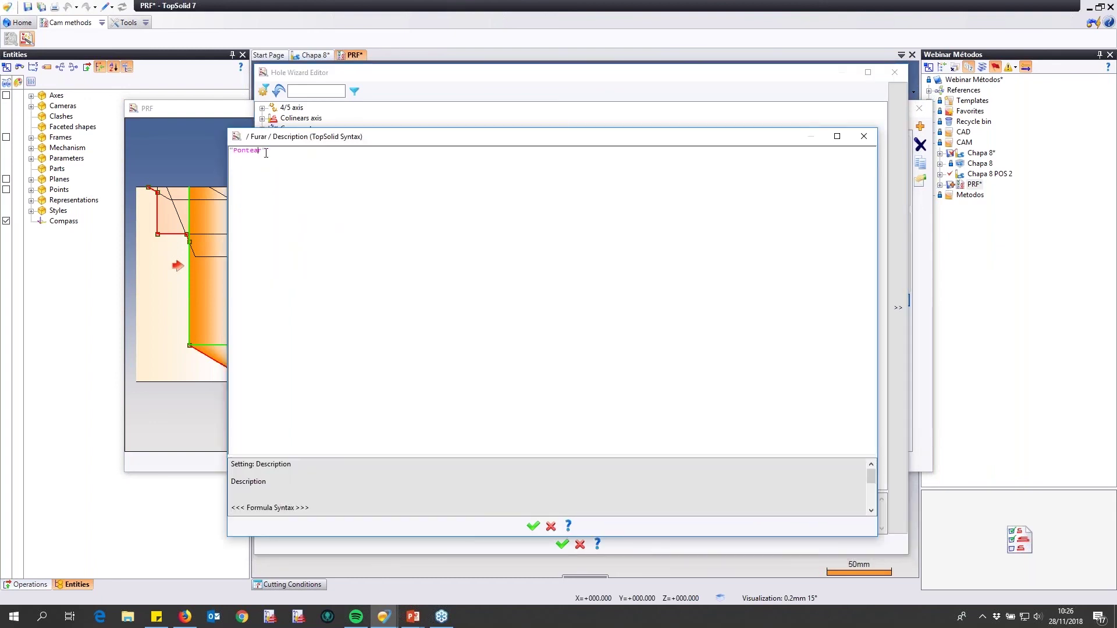
pyautogui.press('BackSpace')
pyautogui.press('BackSpace')
pyautogui.press('BackSpace')
pyautogui.press('BackSpace')
pyautogui.press('BackSpace')
pyautogui.press('BackSpace')
pyautogui.press('BackSpace')
pyautogui.write('Furar')
pyautogui.write('Ø')
# - Append the hole diameter of Cylinder 4 to the description, giving "Furar Ø"&Me.C004HoleDiameter, and accept the formula
pyautogui.click(271, 153)
pyautogui.rightClick(270, 152)
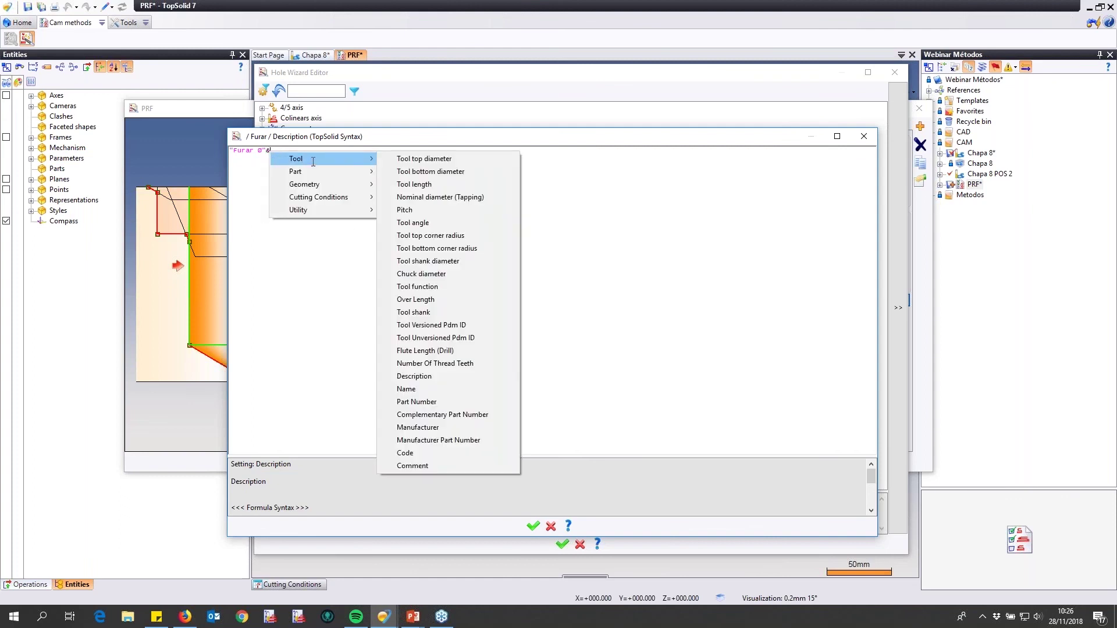
pyautogui.moveTo(317, 159)
pyautogui.moveTo(314, 185)
pyautogui.moveTo(427, 188)
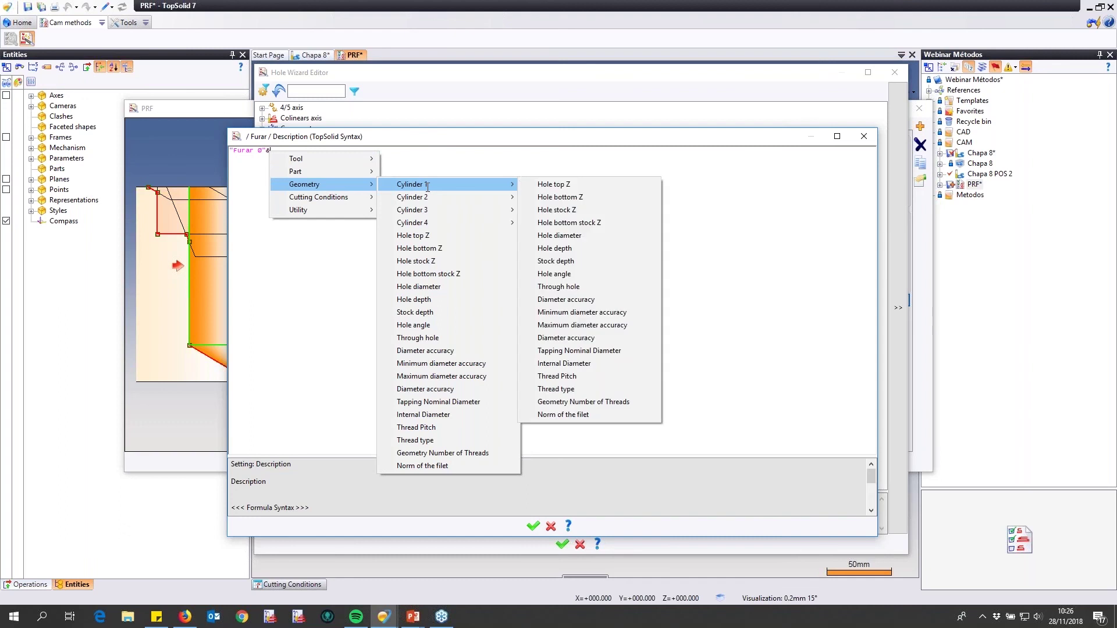
pyautogui.moveTo(443, 224)
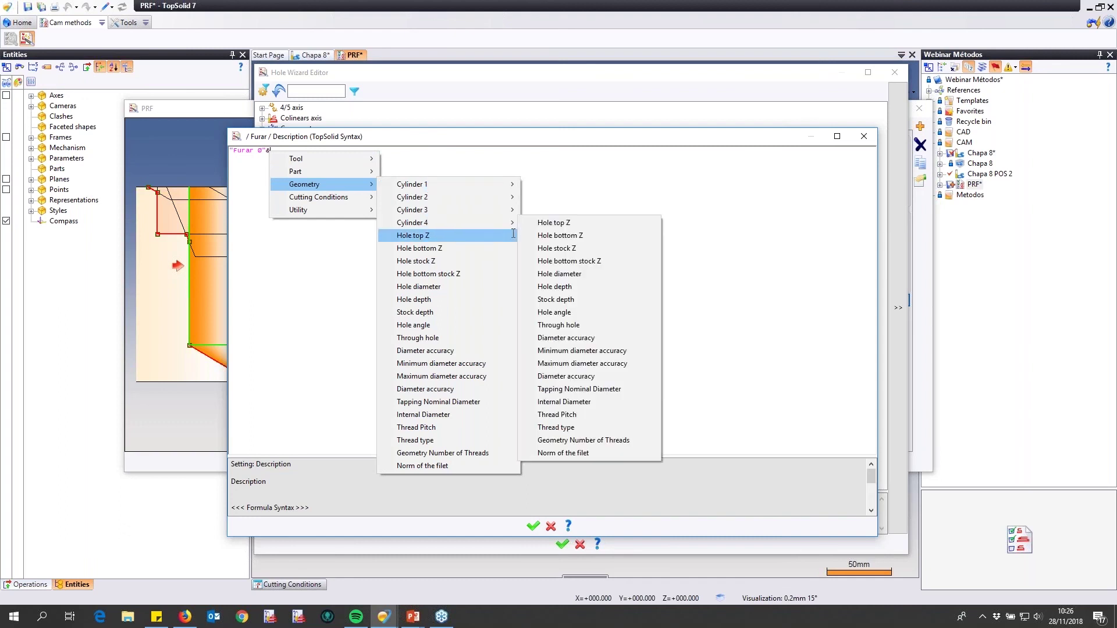
pyautogui.click(564, 274)
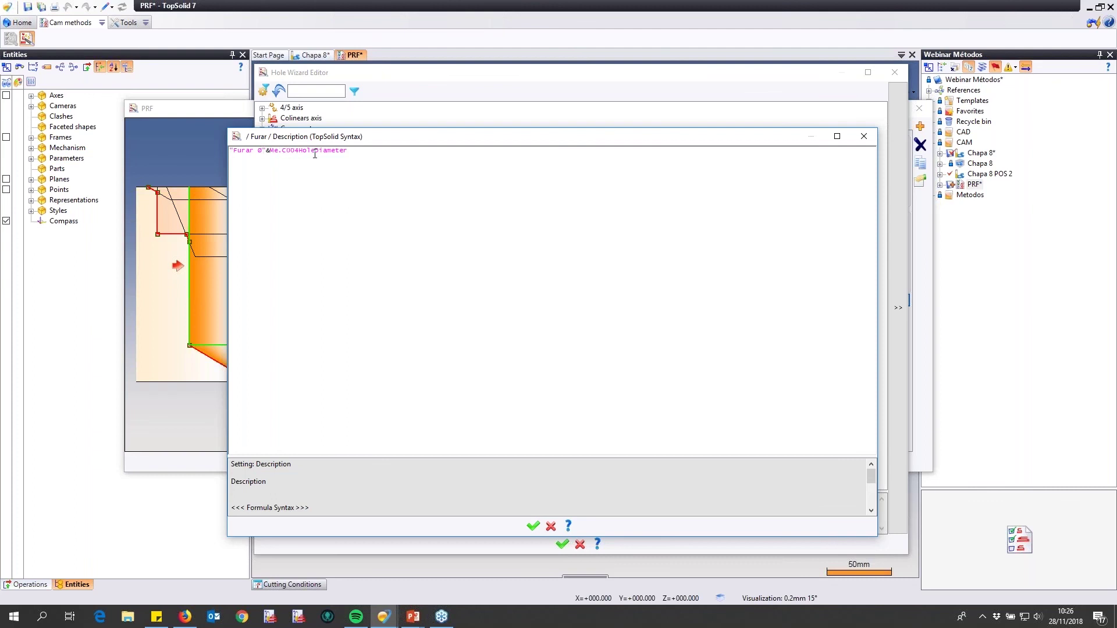
pyautogui.click(532, 526)
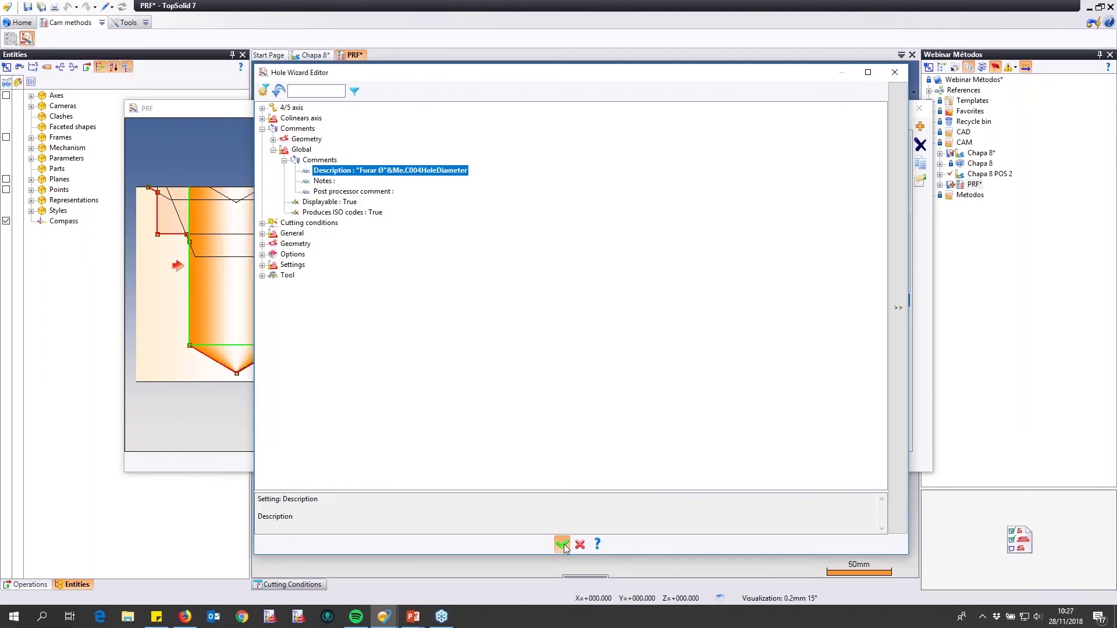
# - Apply the edited operation parameters, save the PRF method and return to Chapa 8
pyautogui.click(562, 544)
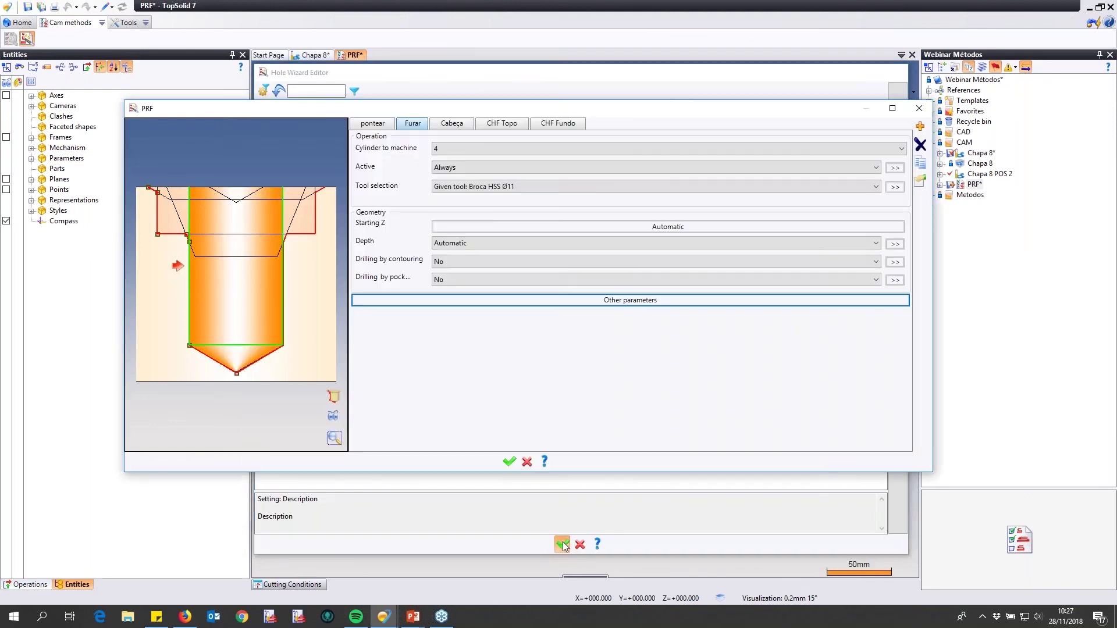
pyautogui.click(510, 462)
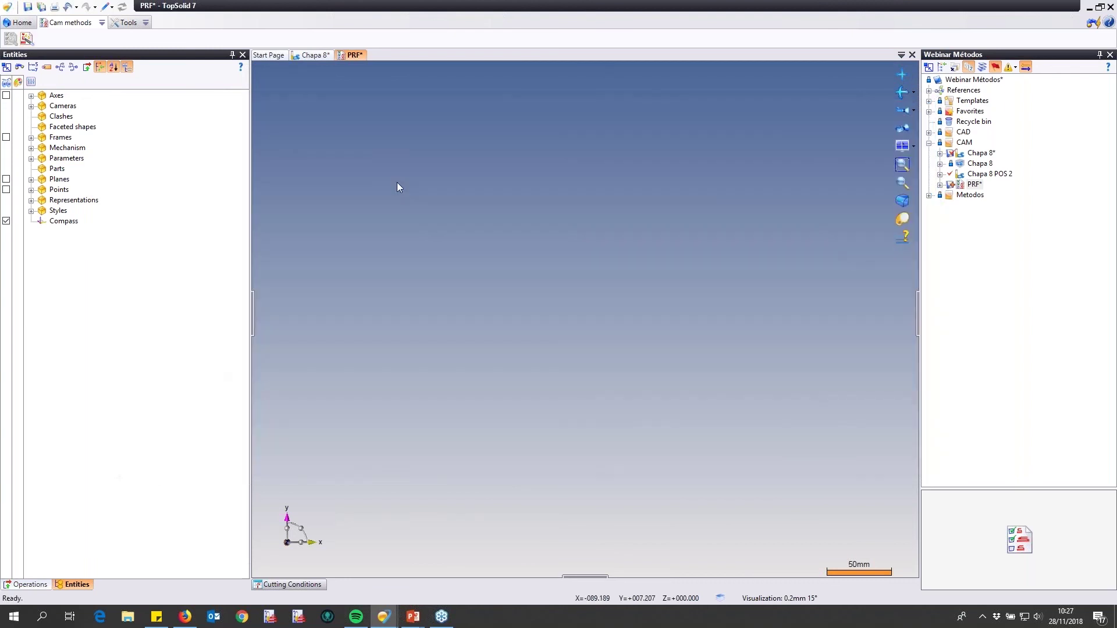
pyautogui.click(27, 7)
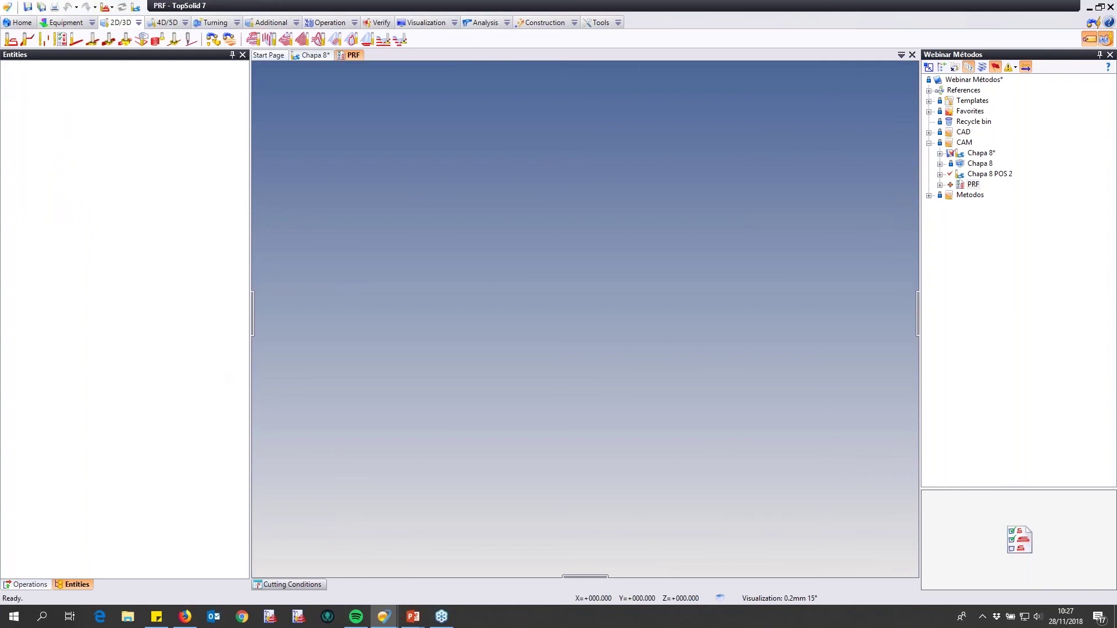
pyautogui.click(312, 55)
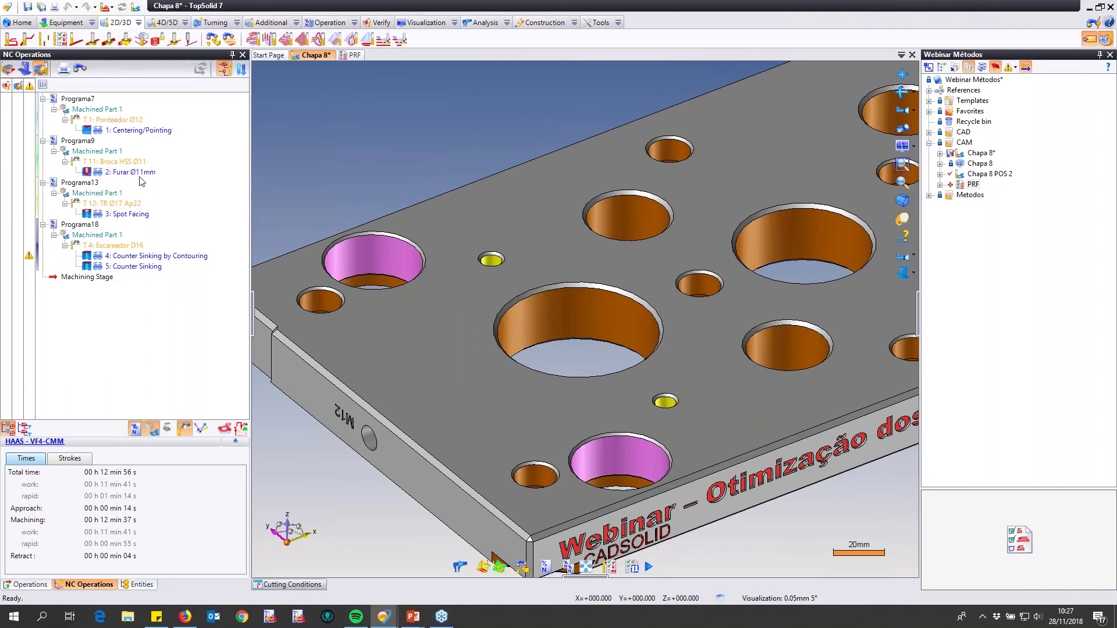
# - Check the diameter of a counterbored hole's lower bore and examine the Furar and Counter Sinking toolpaths on the plate
pyautogui.scroll(8, 396, 274)
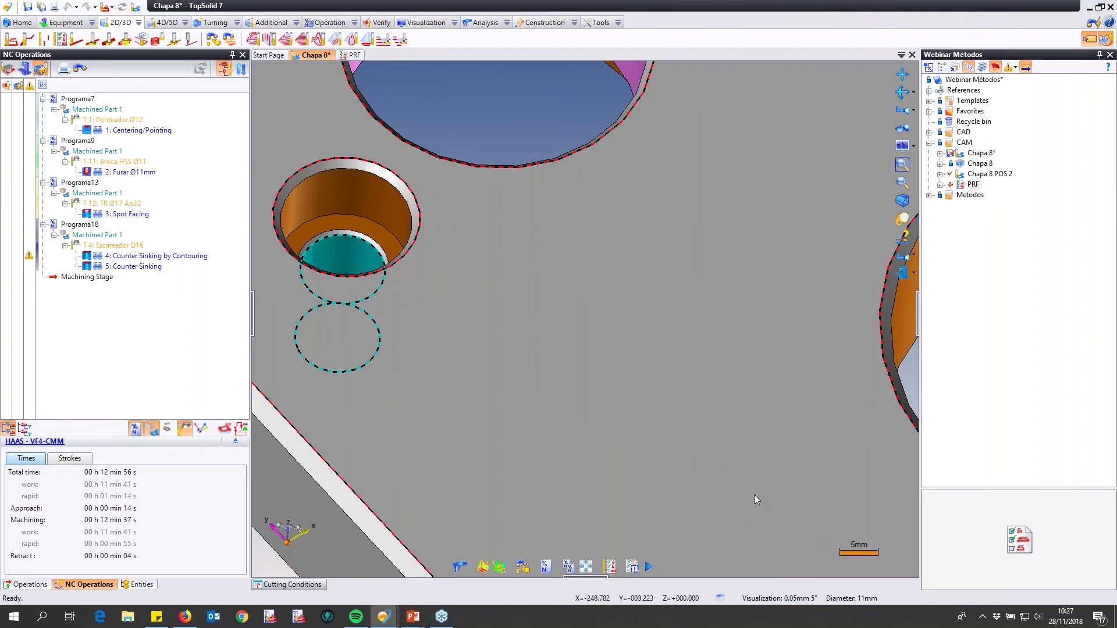
pyautogui.scroll(-1, 611, 378)
pyautogui.scroll(-3, 648, 358)
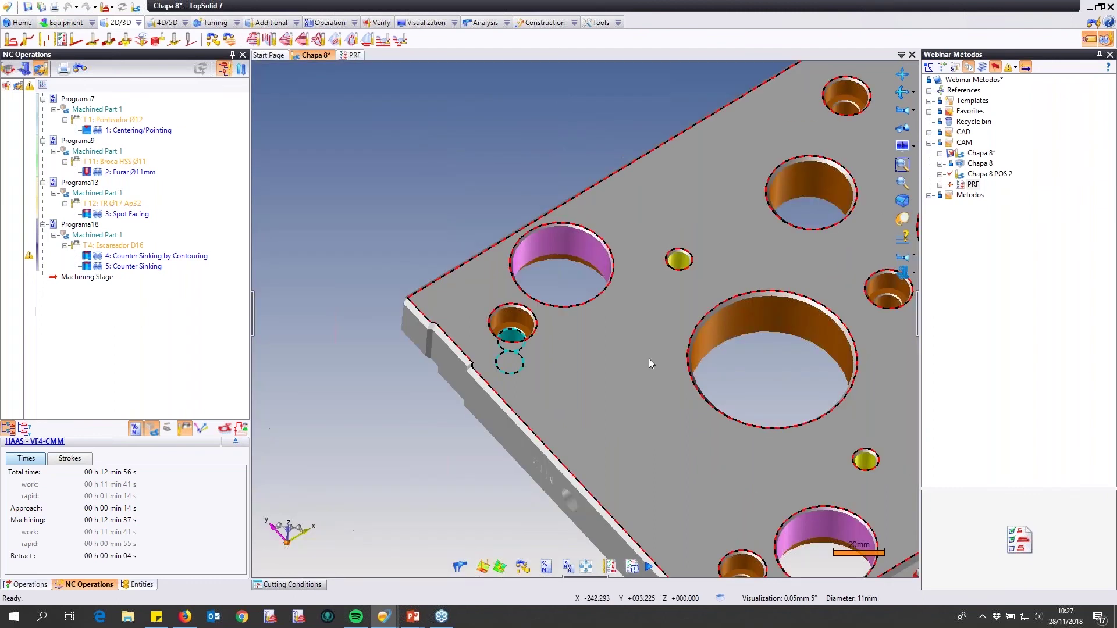
pyautogui.scroll(-2, 648, 358)
pyautogui.moveTo(648, 359); pyautogui.dragTo(500, 337, button='middle')
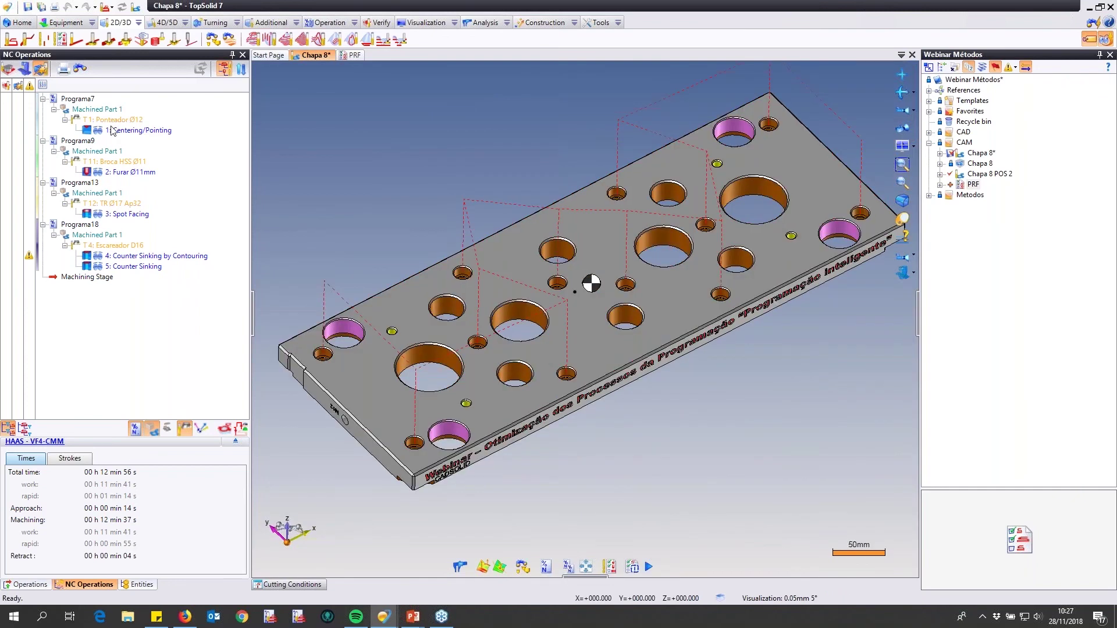
pyautogui.click(123, 171)
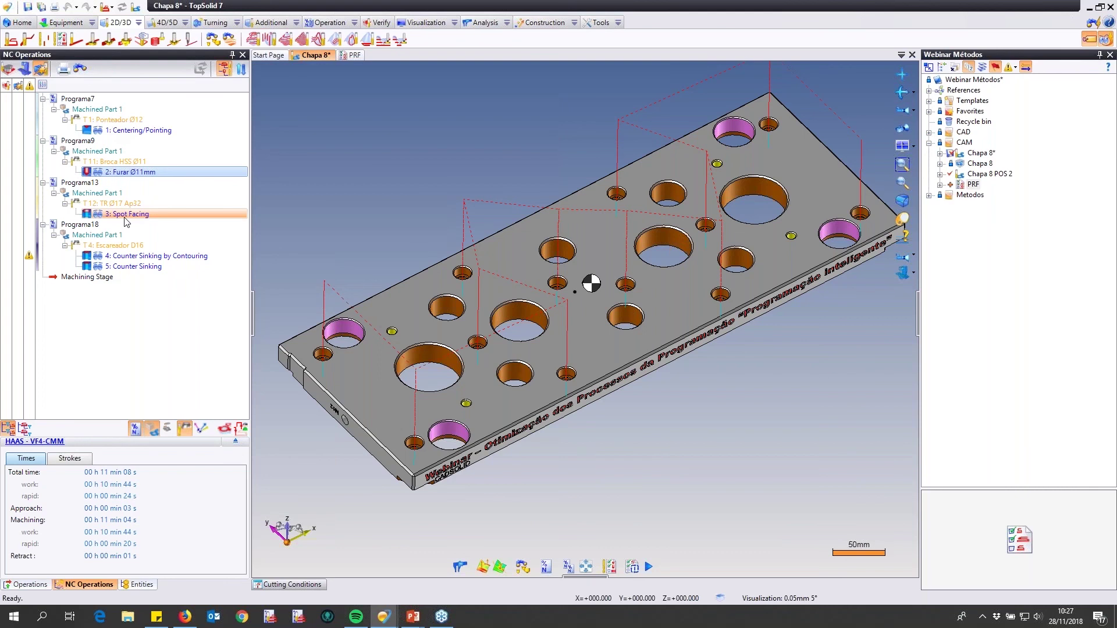
pyautogui.click(138, 266)
# - Run the Verify simulation for all operations of the four programs at a higher simulation speed
pyautogui.moveTo(200, 324); pyautogui.dragTo(69, 105)
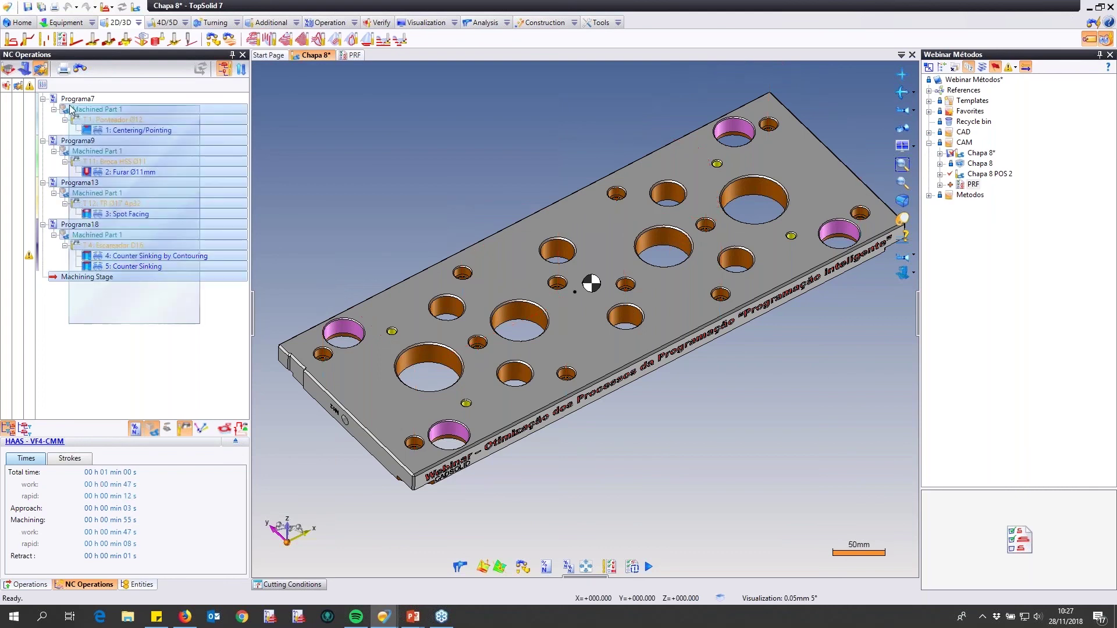
pyautogui.rightClick(116, 124)
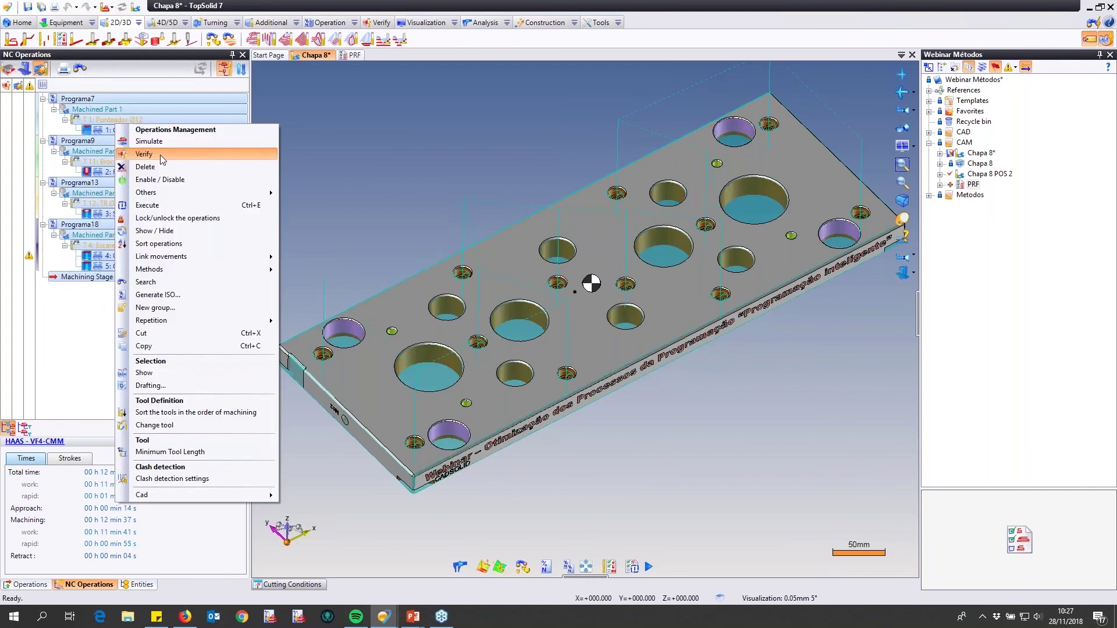
pyautogui.click(159, 155)
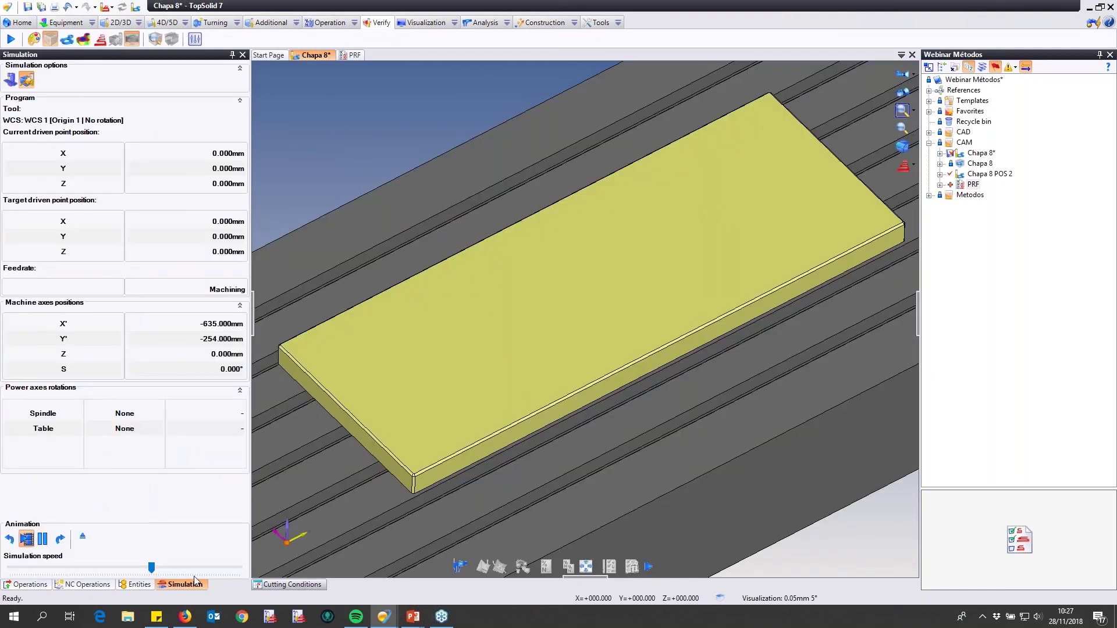
pyautogui.moveTo(151, 568); pyautogui.dragTo(208, 567)
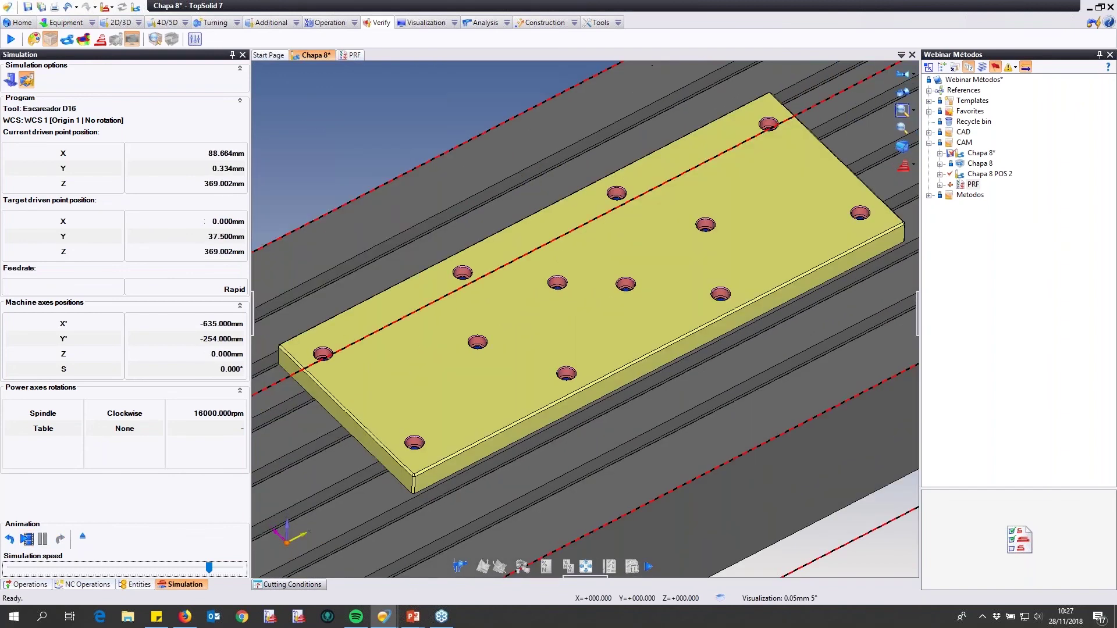
# - Compare the machined stock with the finished part in the colour deviation view, inspect the counterbored holes and quit the verification
pyautogui.click(82, 41)
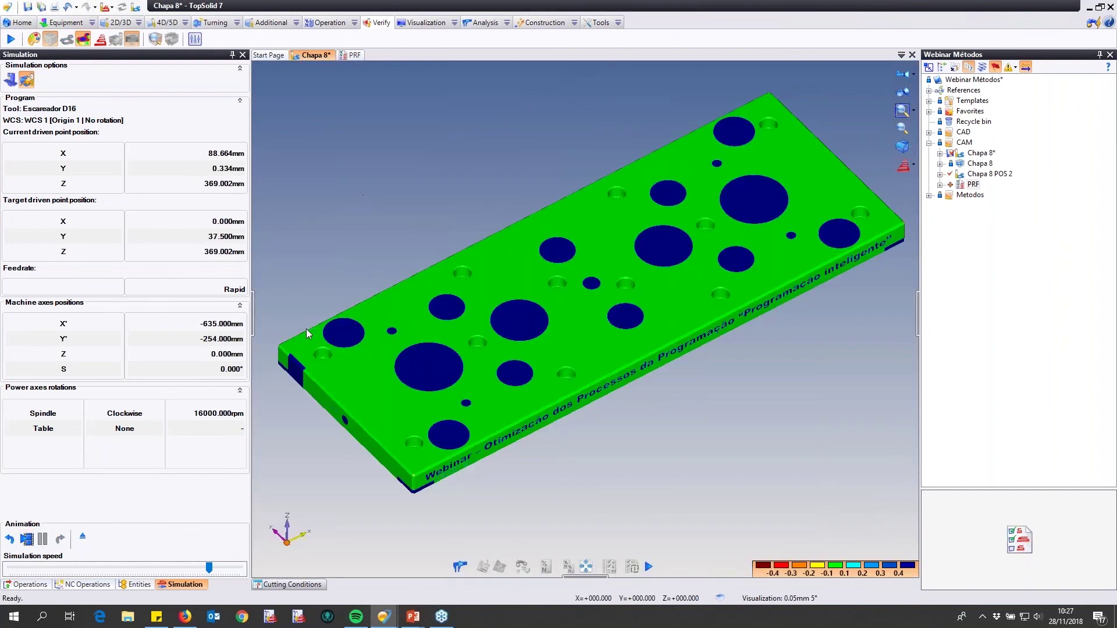
pyautogui.scroll(3, 307, 334)
pyautogui.moveTo(395, 339); pyautogui.dragTo(369, 399, button='middle')
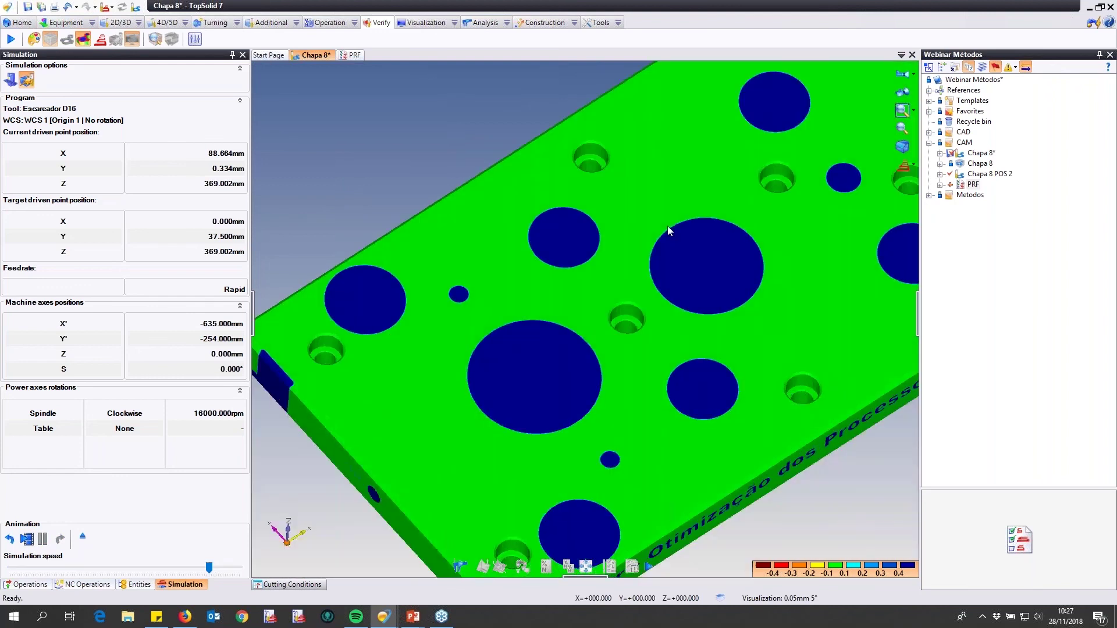
pyautogui.moveTo(575, 466); pyautogui.dragTo(576, 460, button='middle')
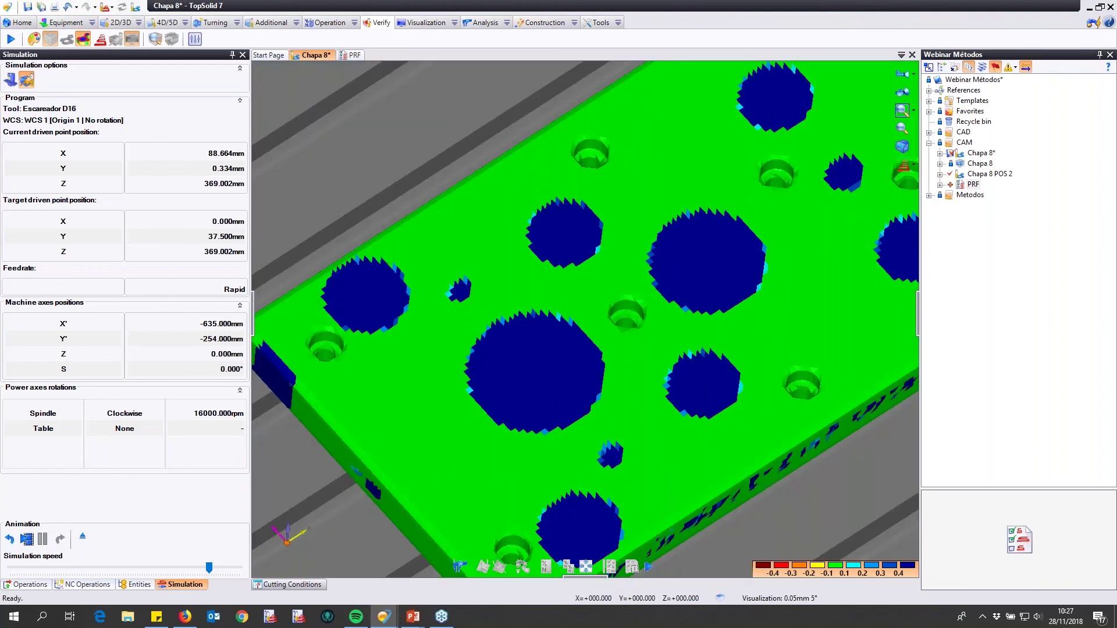
pyautogui.scroll(-3, 676, 386)
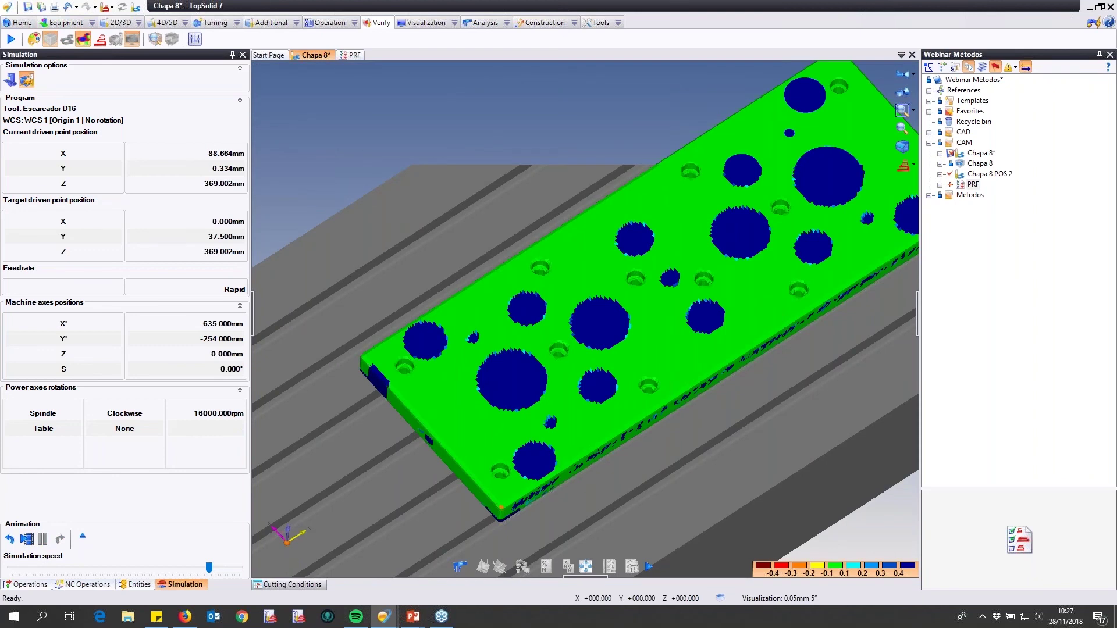
pyautogui.scroll(-2, 585, 320)
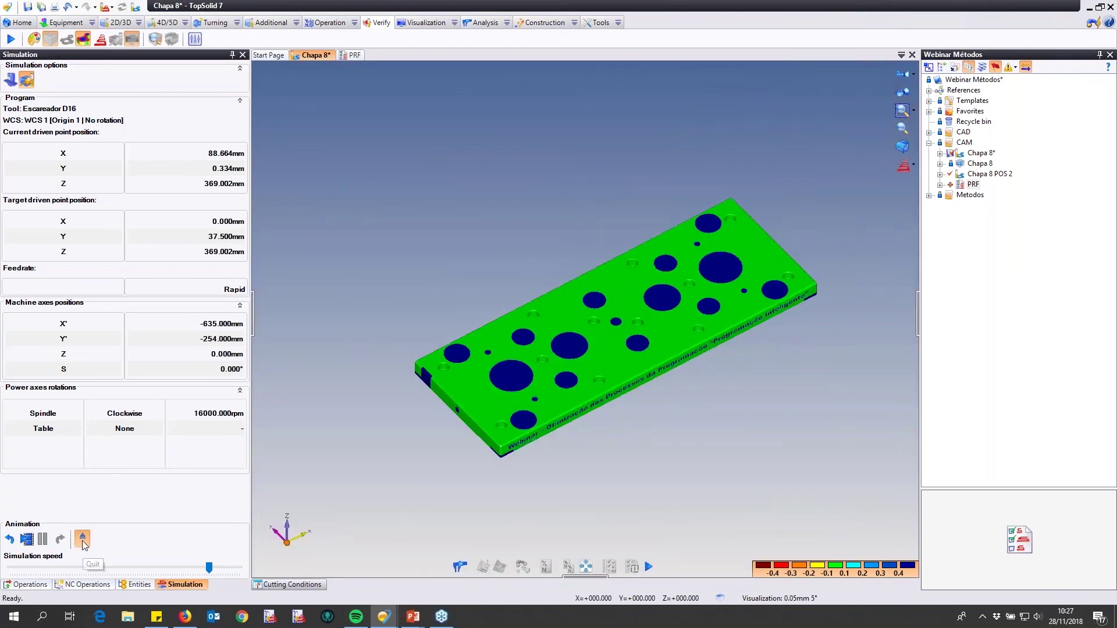
pyautogui.click(82, 543)
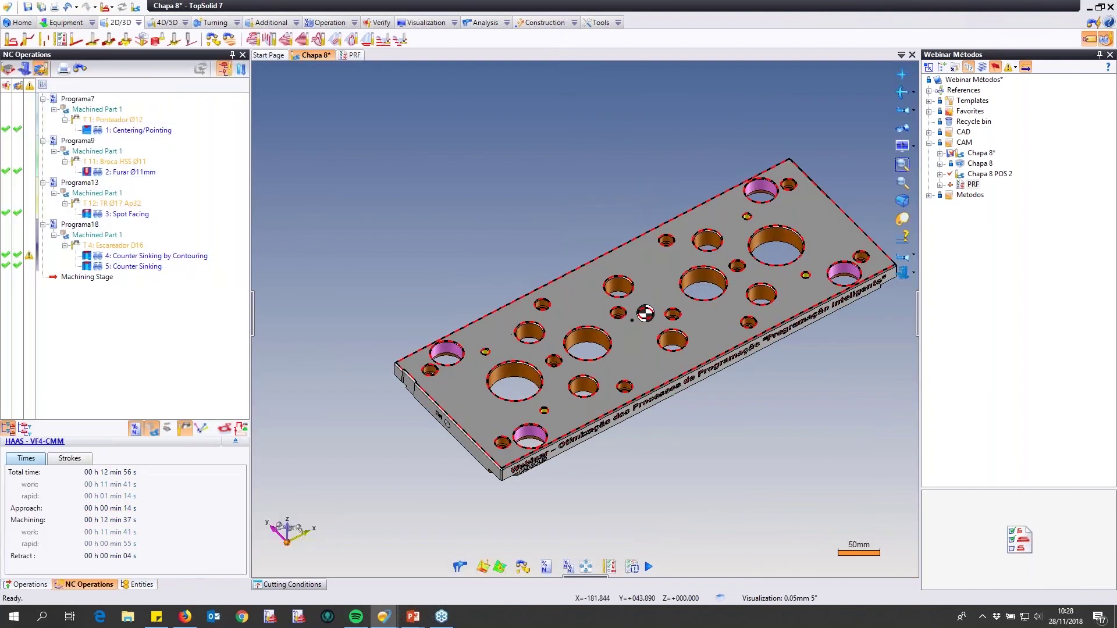
# - Delete all the NC operations of Machined Part 1
pyautogui.moveTo(432, 388); pyautogui.dragTo(367, 378, button='middle')
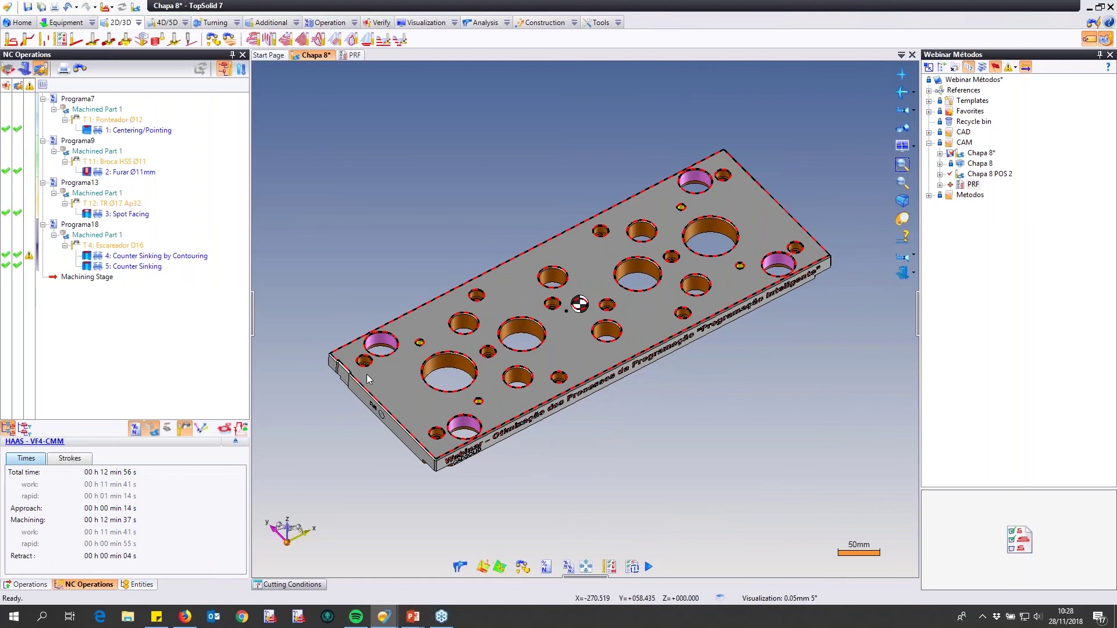
pyautogui.moveTo(191, 308); pyautogui.dragTo(73, 102)
pyautogui.press('Delete')
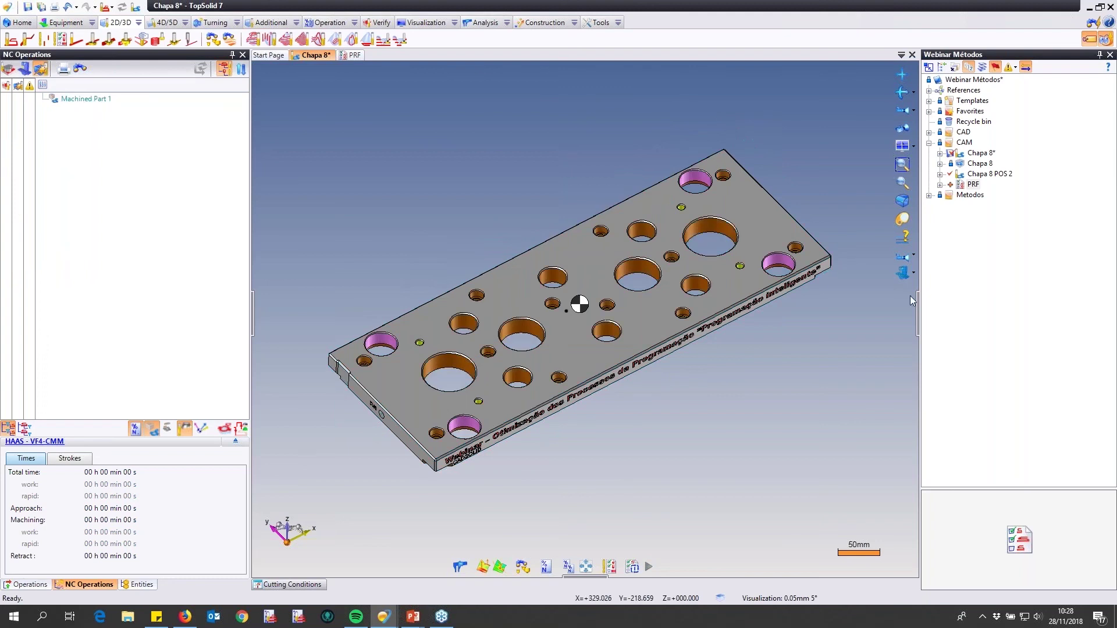
# - Open the Folga de parafusos method from the Metodos folder, view its hole profile and accept its definition
pyautogui.click(929, 196)
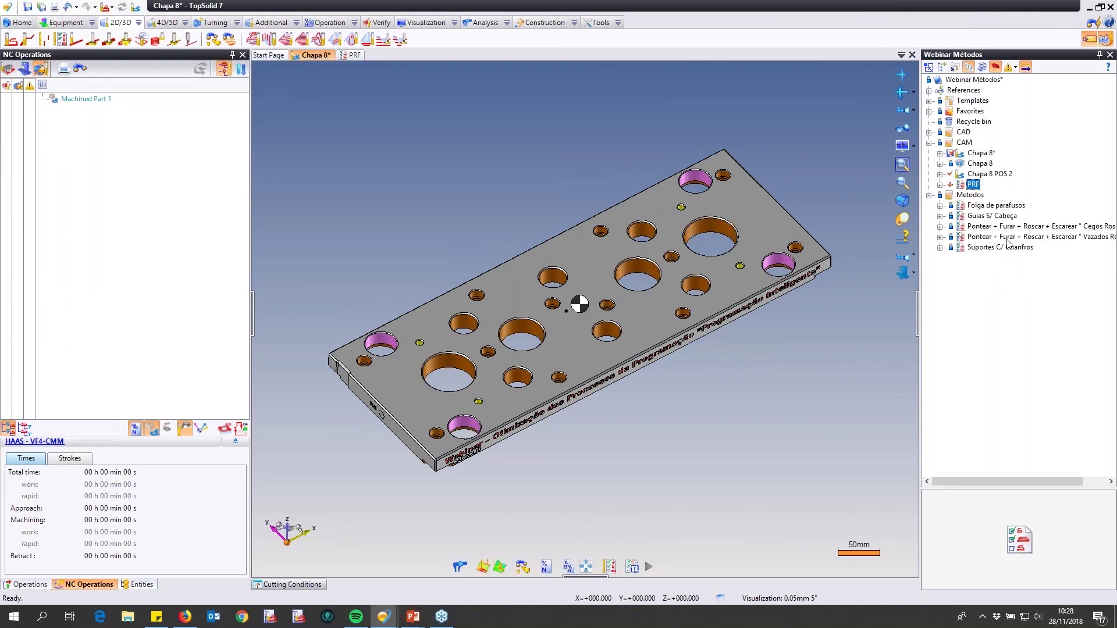
pyautogui.click(997, 205)
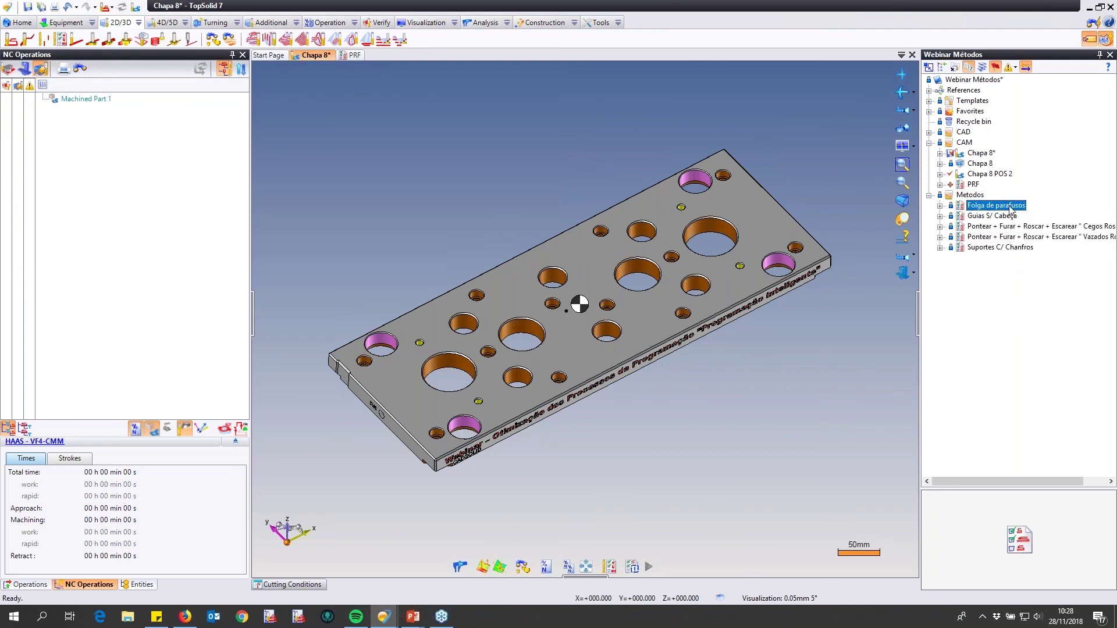
pyautogui.click(1015, 217)
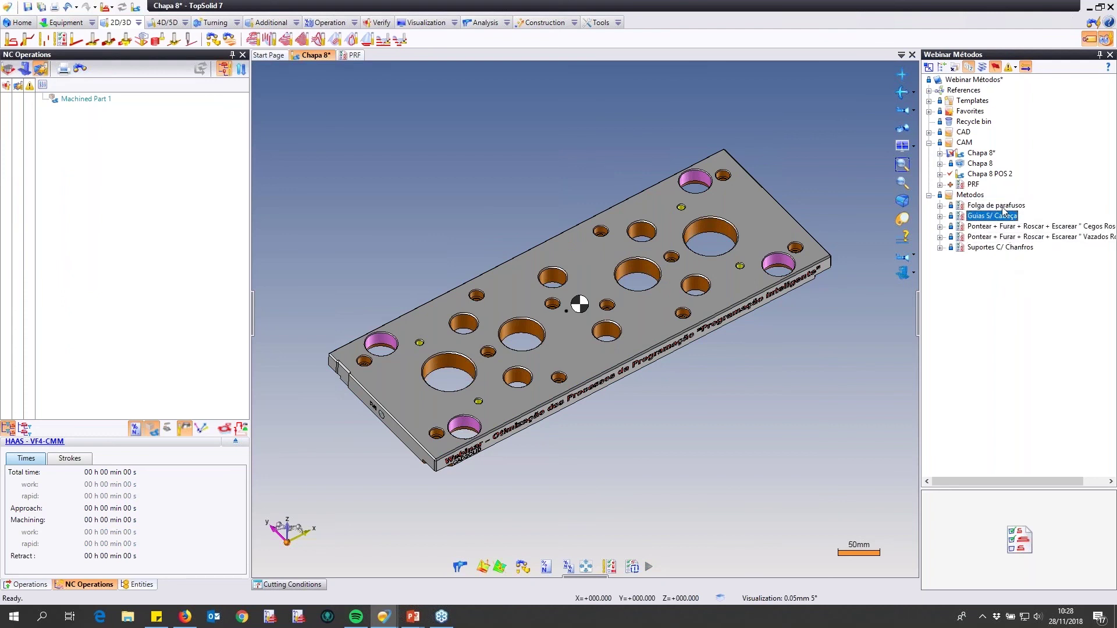
pyautogui.click(356, 56)
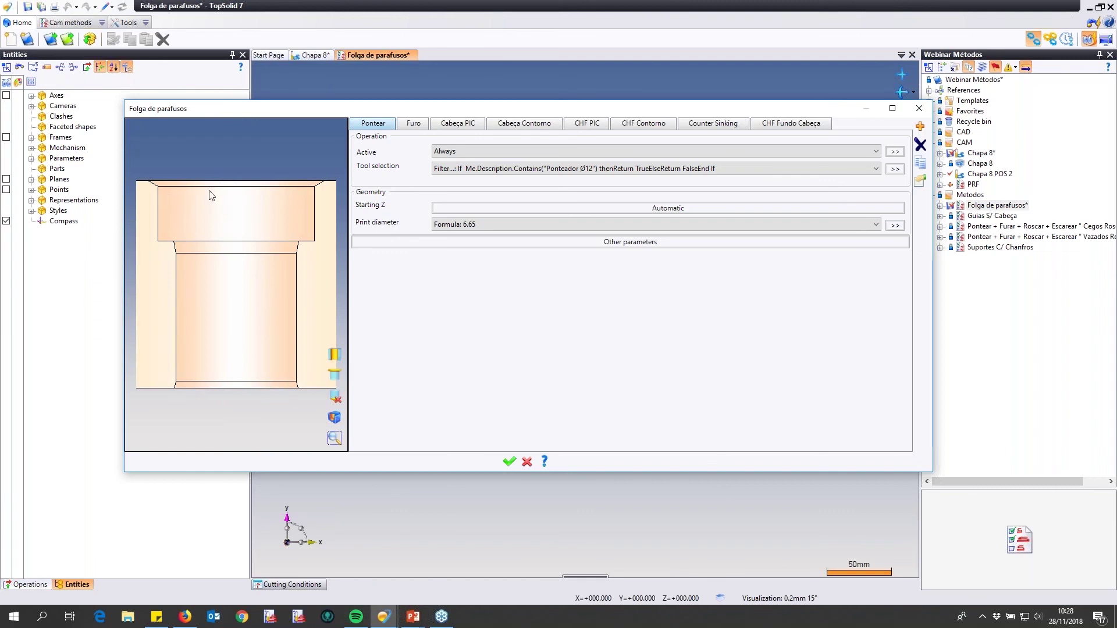
pyautogui.click(509, 462)
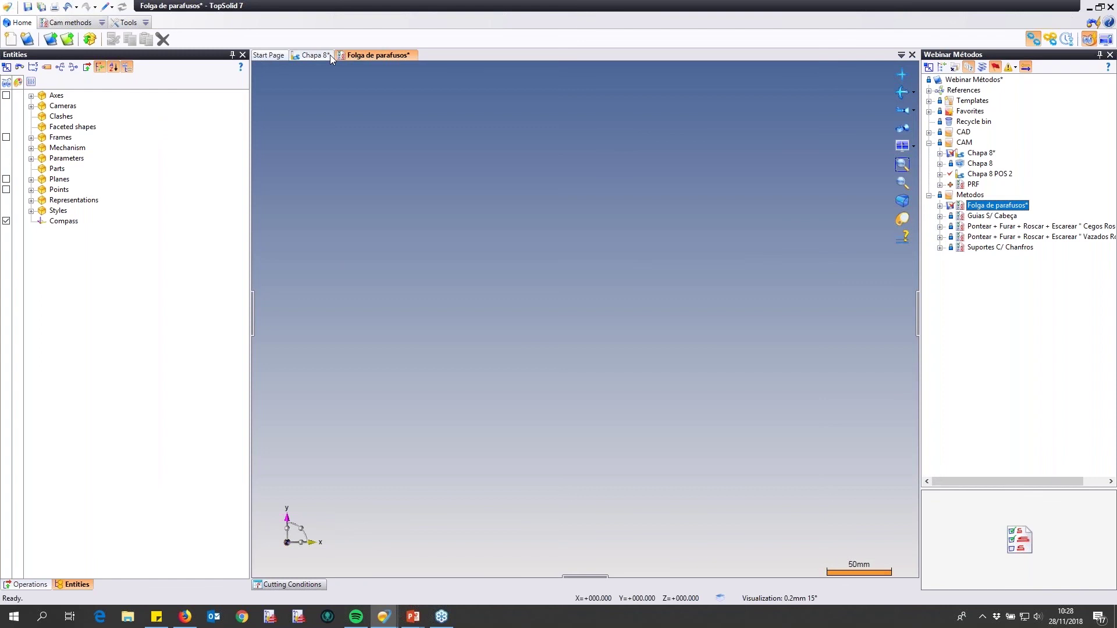
# - Return to the Chapa 8 document and examine the counterbored screw holes and the M12 hole on the plate's side face
pyautogui.click(330, 55)
pyautogui.scroll(5, 467, 293)
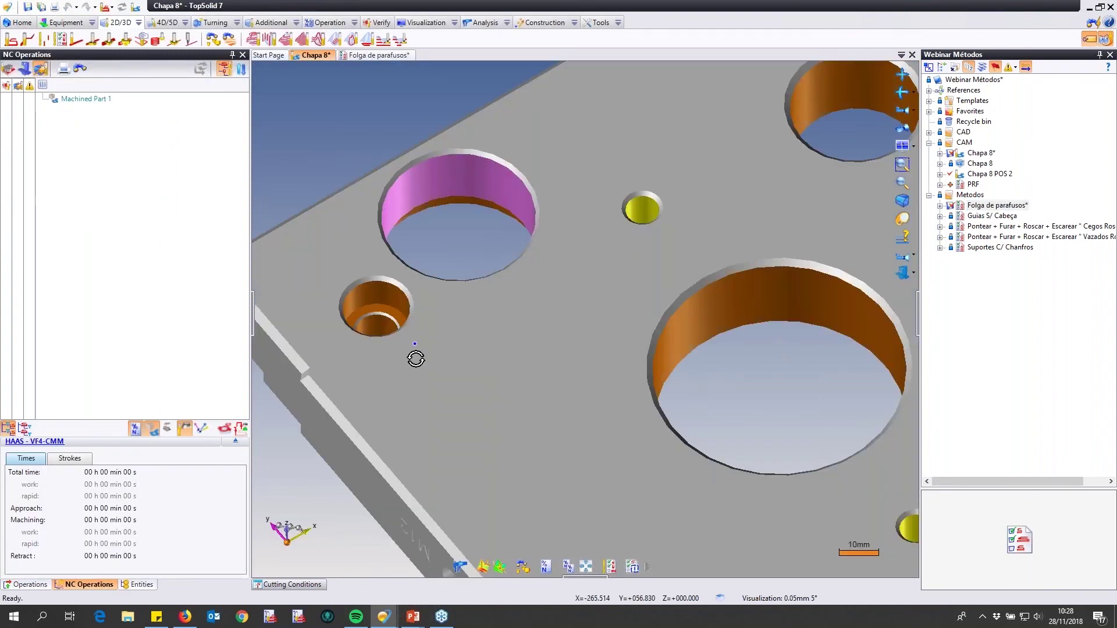
pyautogui.scroll(2, 373, 298)
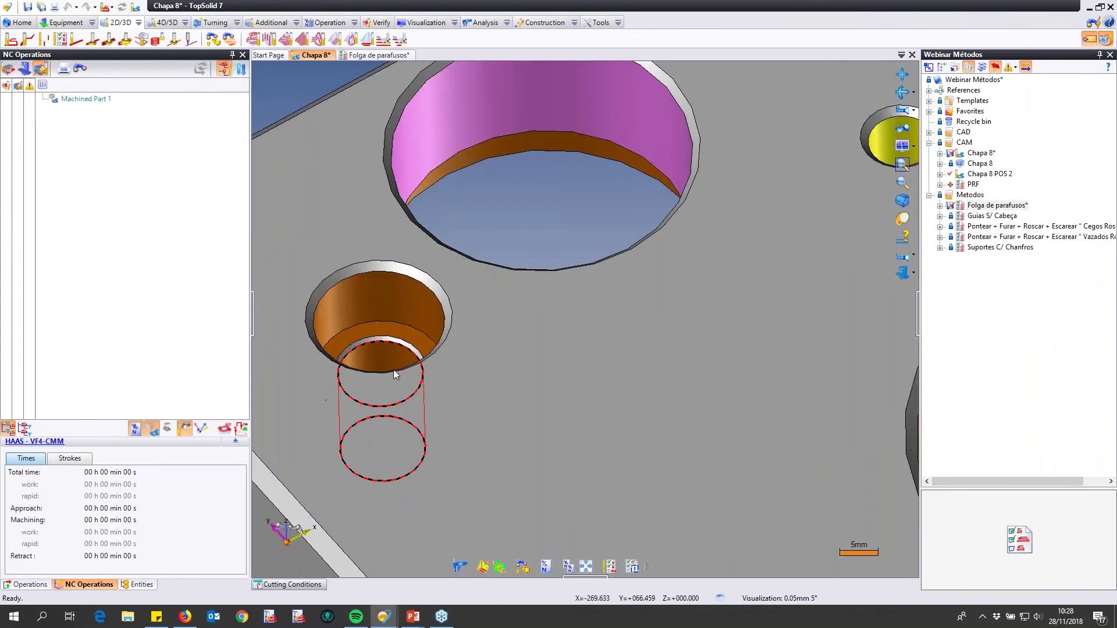
pyautogui.hotkey('ctrl', '1')
pyautogui.moveTo(442, 279); pyautogui.dragTo(514, 299, button='middle')
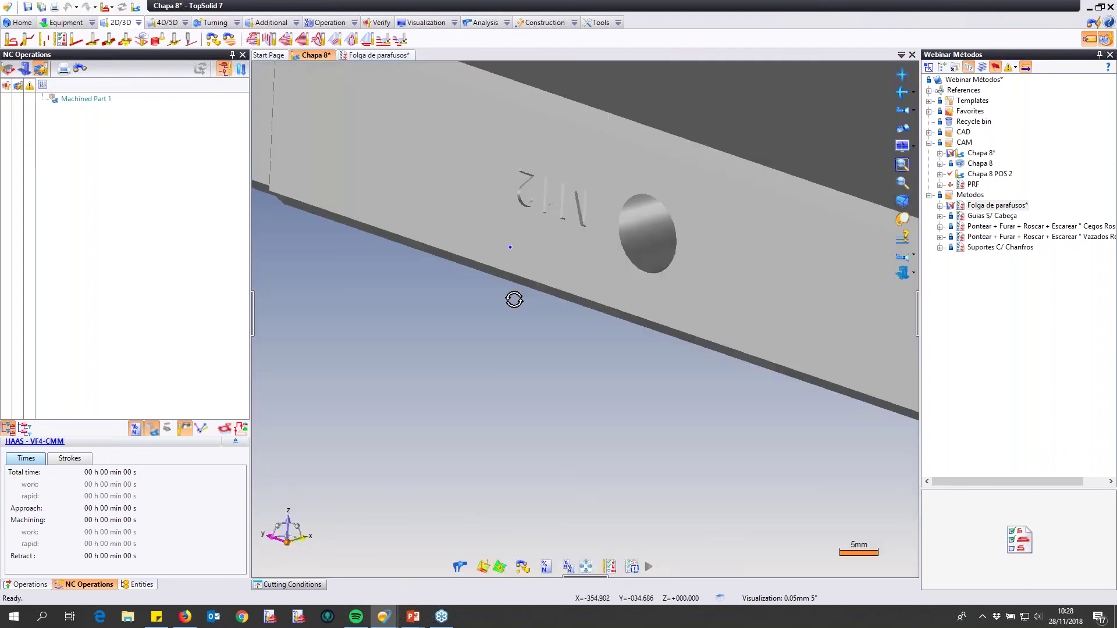
pyautogui.hotkey('ctrl', '0')
pyautogui.click(901, 272)
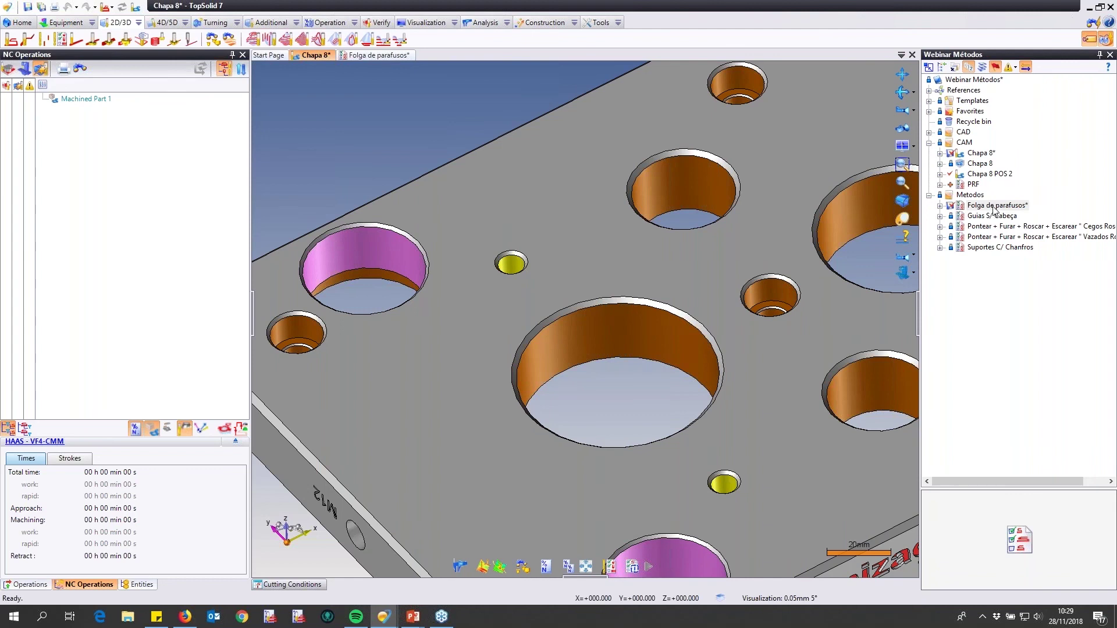
# - Reopen the definition of the Folga de parafusos method at its Pontear operation
pyautogui.click(977, 186)
pyautogui.click(995, 207)
pyautogui.doubleClick(996, 207)
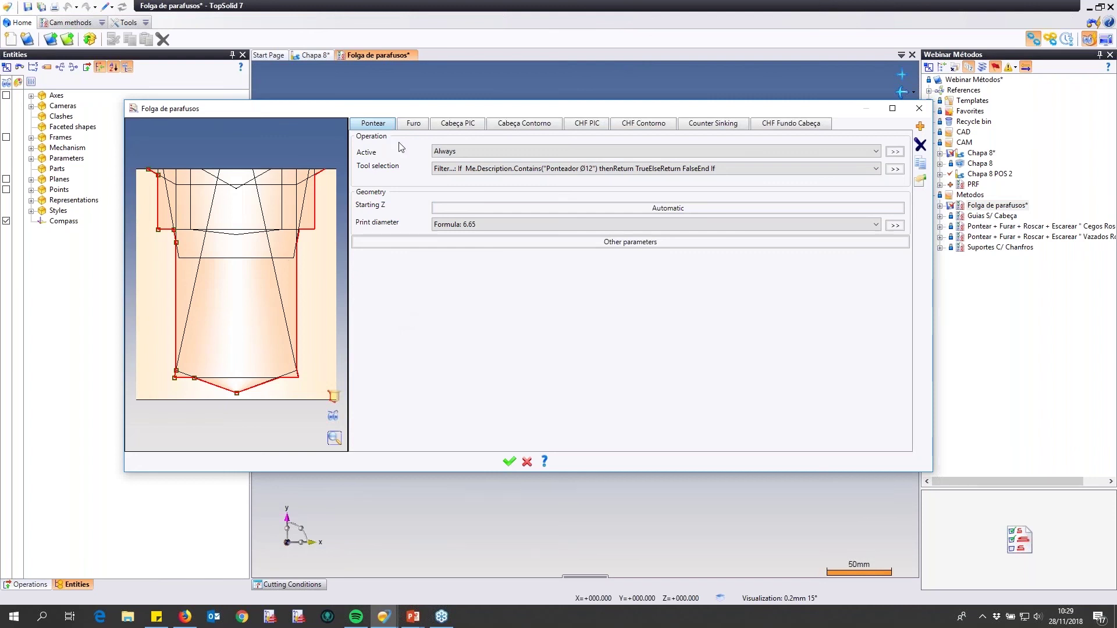
pyautogui.moveTo(413, 113); pyautogui.dragTo(426, 119)
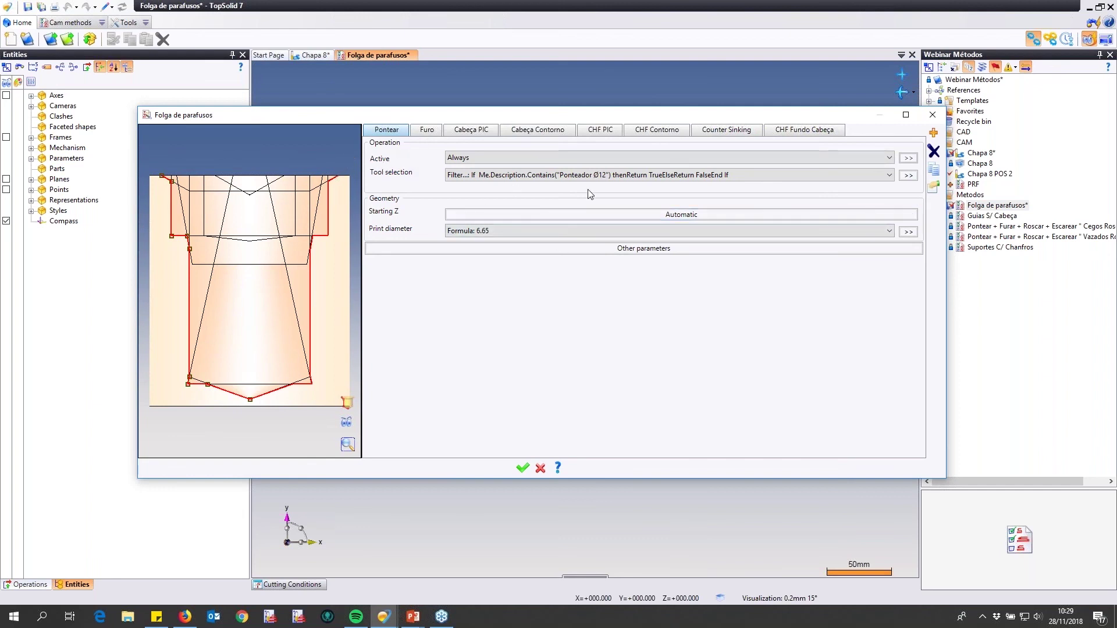
# - Review the Pontear operation's tool filter on the tool description and its print diameter formula
pyautogui.click(908, 175)
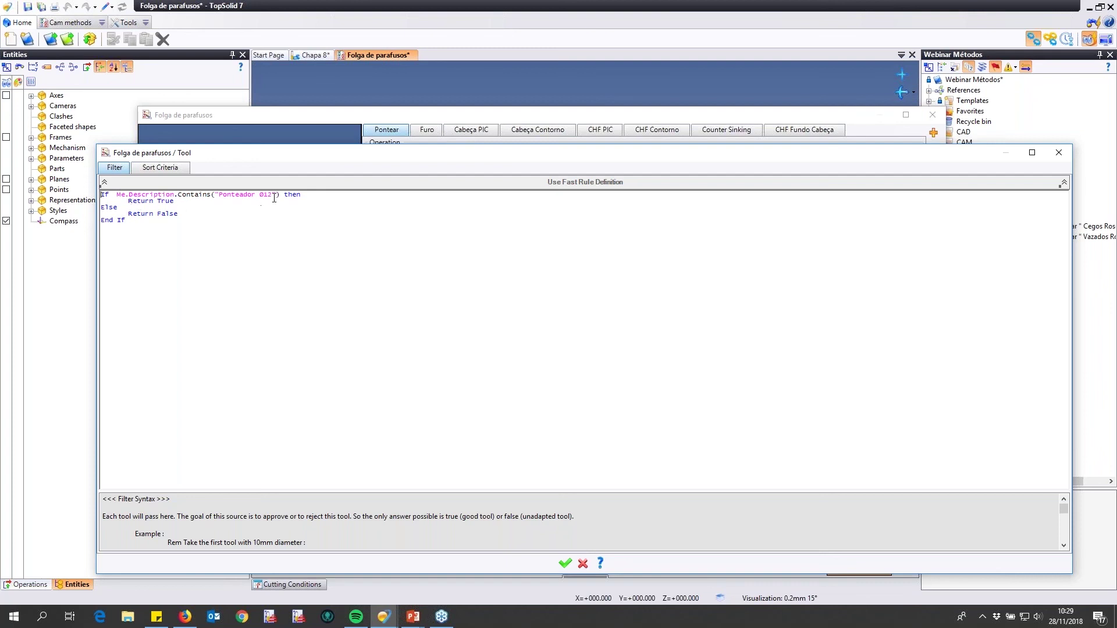
pyautogui.click(223, 196)
pyautogui.hotkey('shift', 'Right')
pyautogui.hotkey('shift', 'Right')
pyautogui.hotkey('shift', 'Right')
pyautogui.hotkey('shift', 'Right')
pyautogui.hotkey('shift', 'Right')
pyautogui.hotkey('shift', 'Right')
pyautogui.hotkey('shift', 'Right')
pyautogui.hotkey('shift', 'Right')
pyautogui.hotkey('shift', 'Right')
pyautogui.hotkey('shift', 'Right')
pyautogui.hotkey('shift', 'Right')
pyautogui.hotkey('shift', 'Right')
pyautogui.hotkey('shift', 'Right')
pyautogui.click(562, 563)
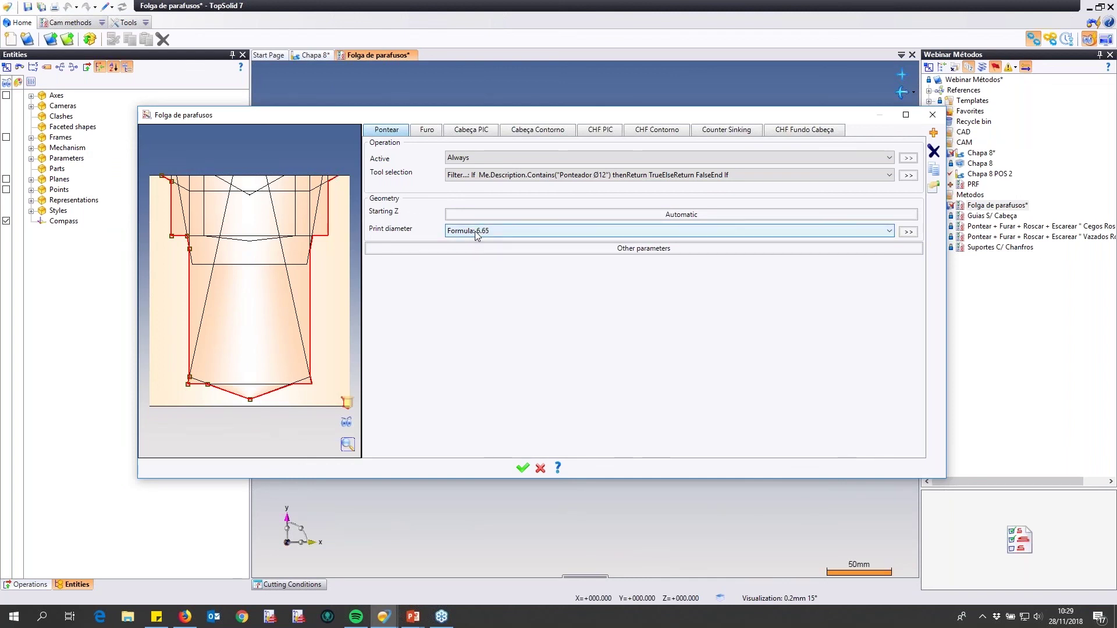
pyautogui.click(496, 232)
pyautogui.click(494, 234)
# - Review the Furo operation's tool filter that compares the cylinder 4 hole diameter with the tool diameter
pyautogui.click(427, 130)
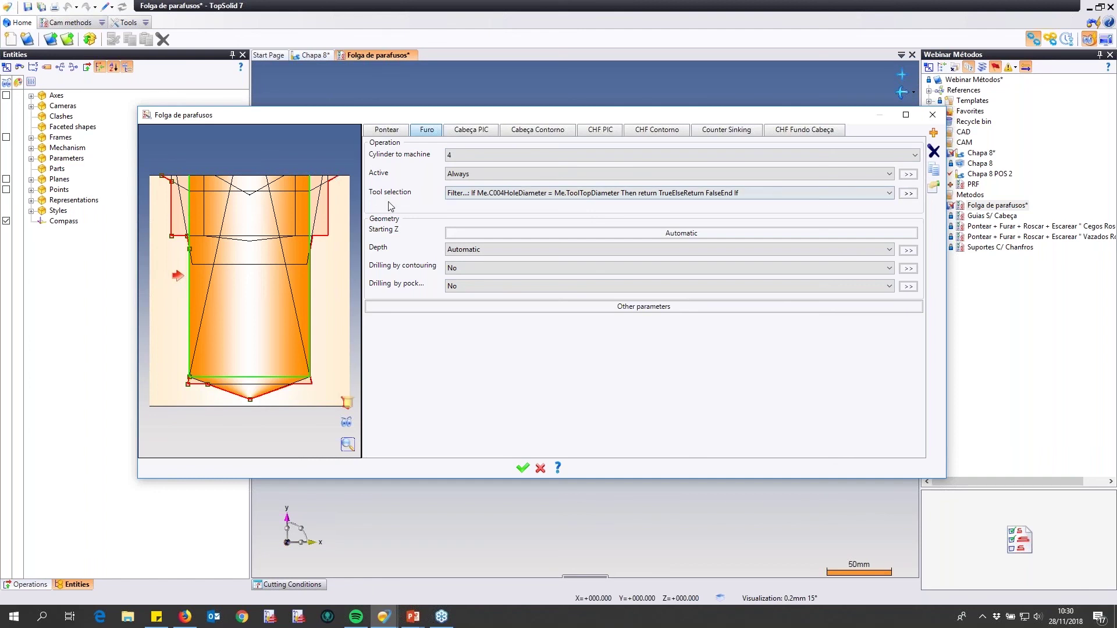
pyautogui.click(908, 194)
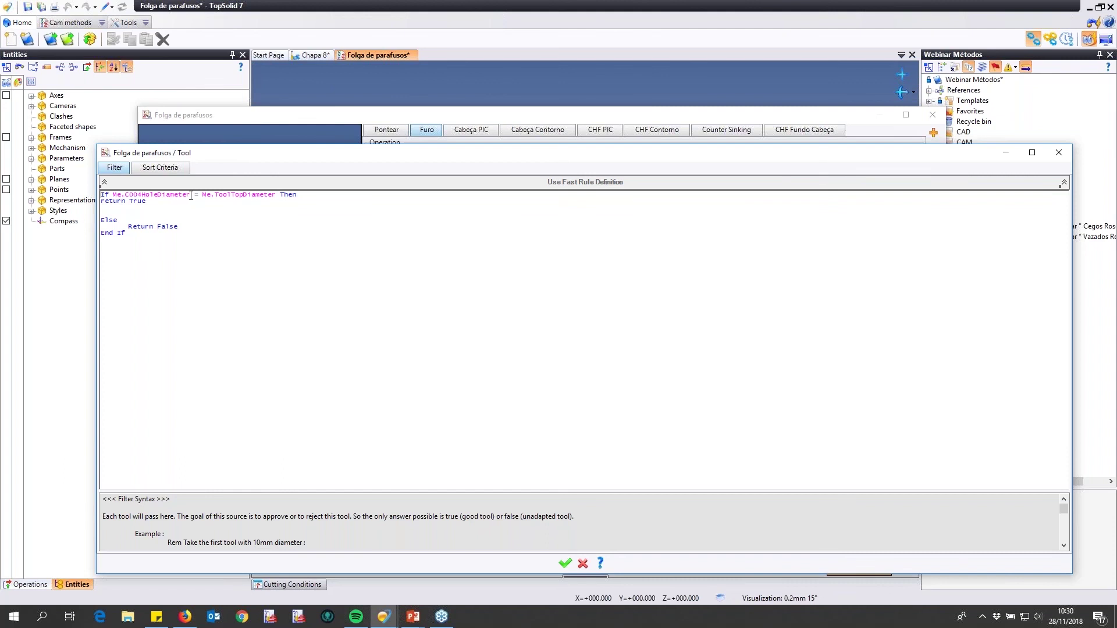
pyautogui.click(567, 564)
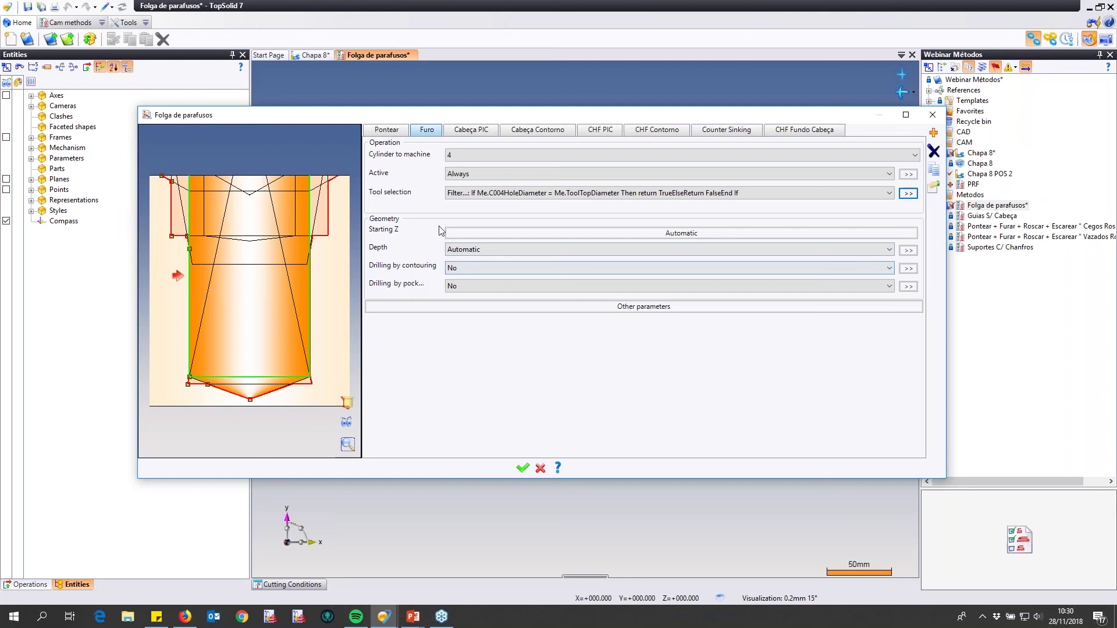
# - Compare the Cabeça PIC and Cabeça Contorno operations and check the hole-diameter rule that activates Cabeça PIC
pyautogui.click(481, 133)
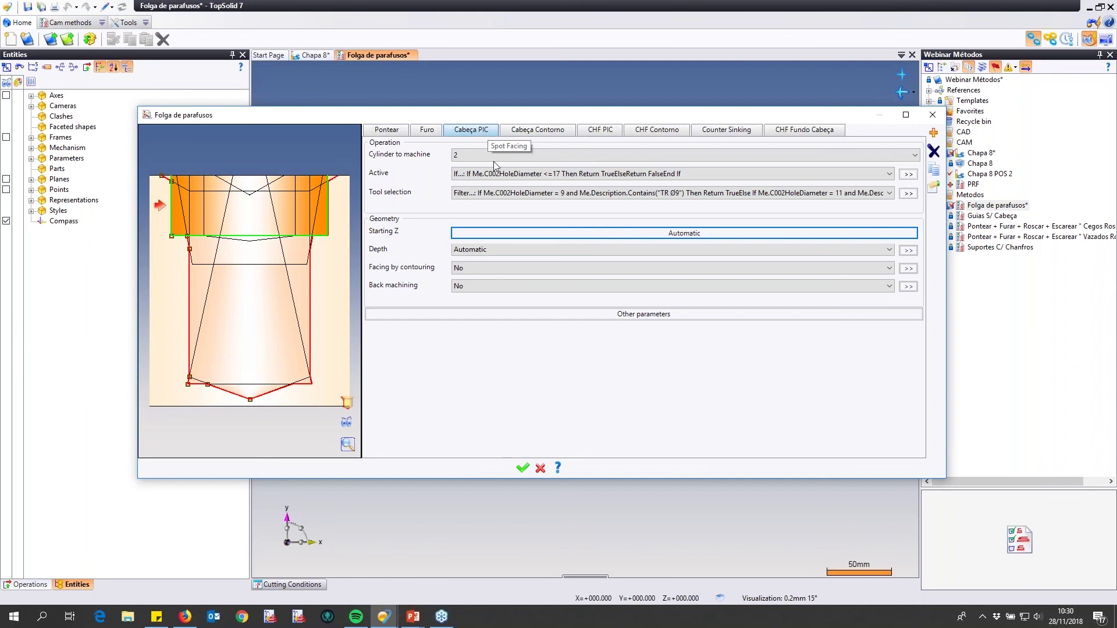
pyautogui.click(533, 133)
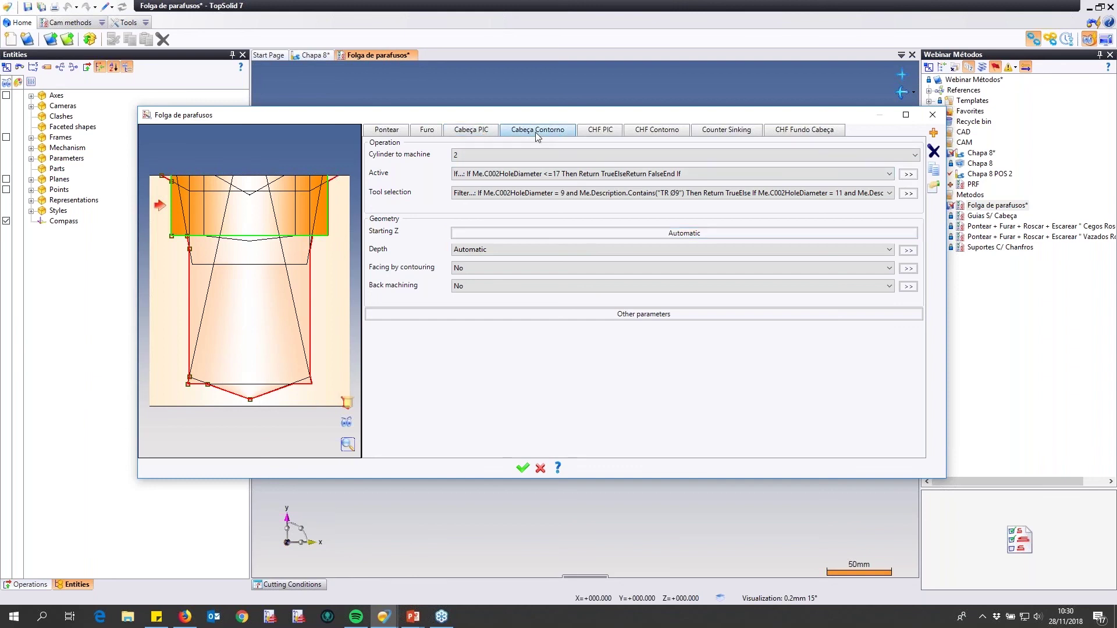
pyautogui.click(487, 133)
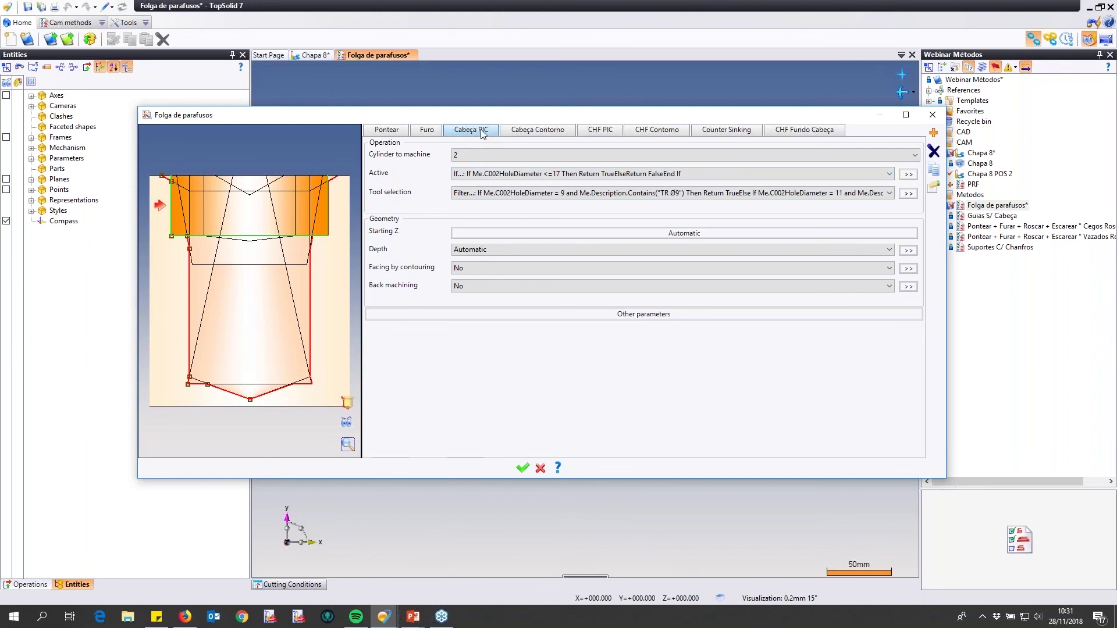
pyautogui.click(908, 175)
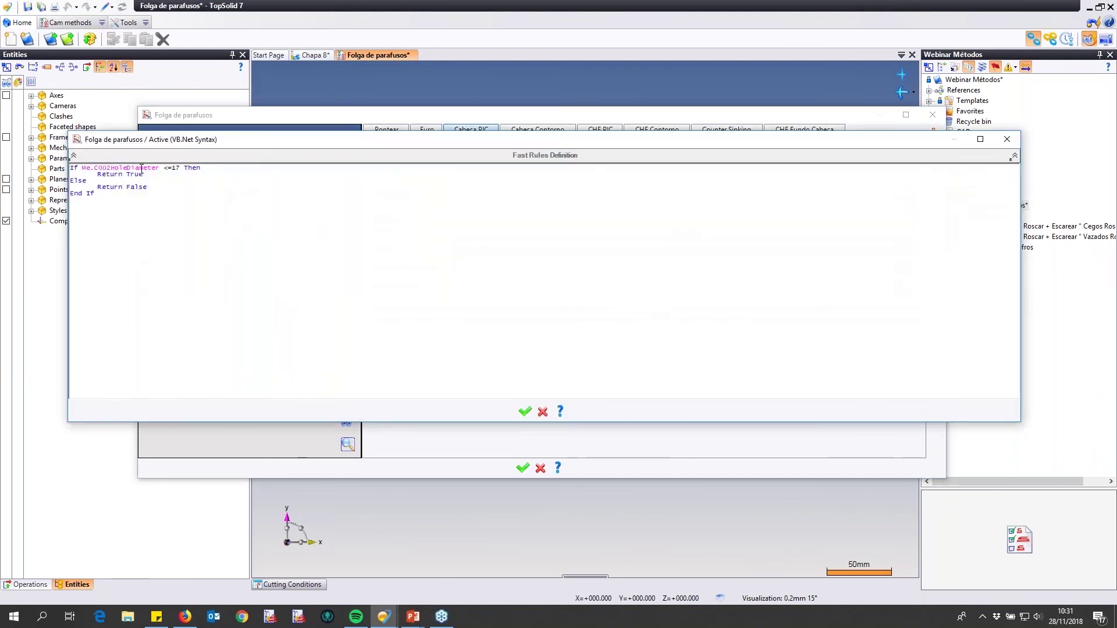
pyautogui.click(166, 171)
pyautogui.write('<')
pyautogui.click(524, 410)
# - Check the hole-diameter rule that activates the Cabeça Contorno operation
pyautogui.click(530, 136)
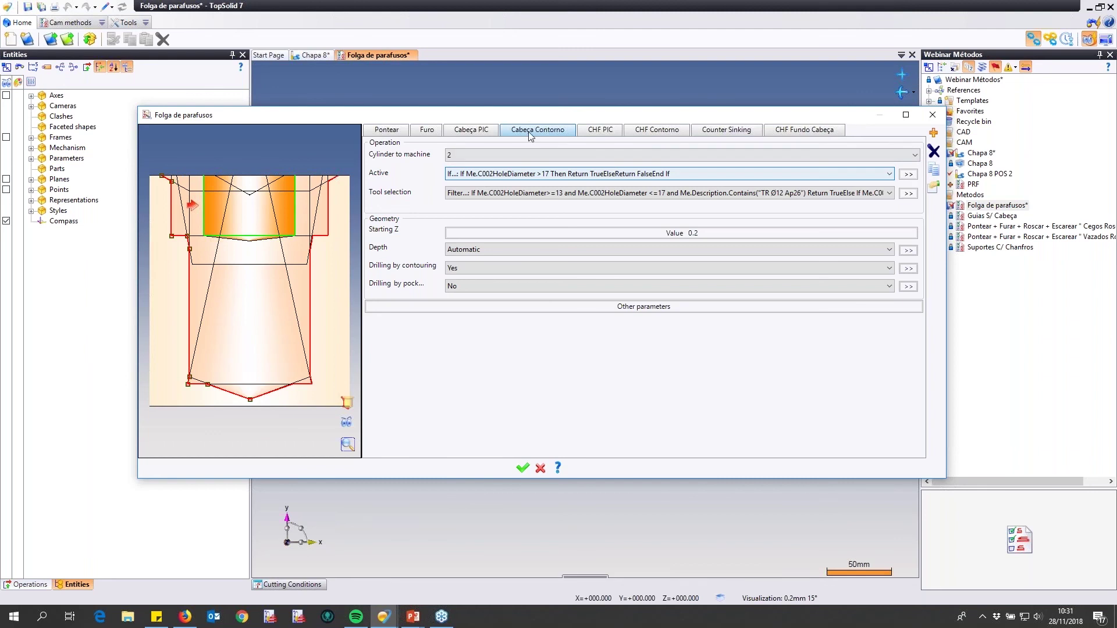
pyautogui.click(907, 176)
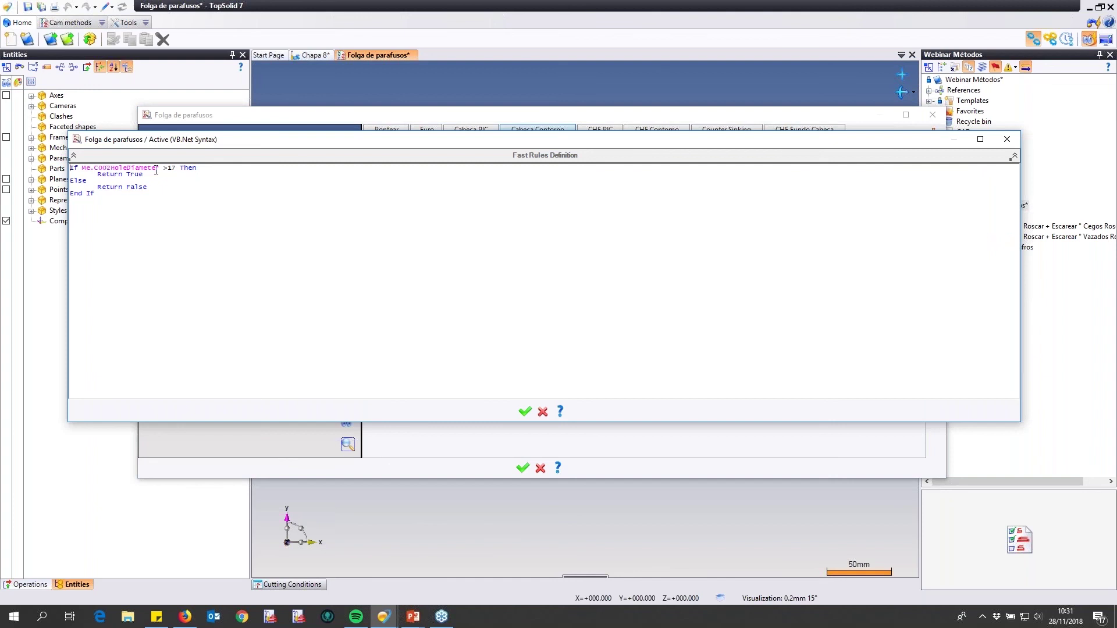
pyautogui.click(525, 411)
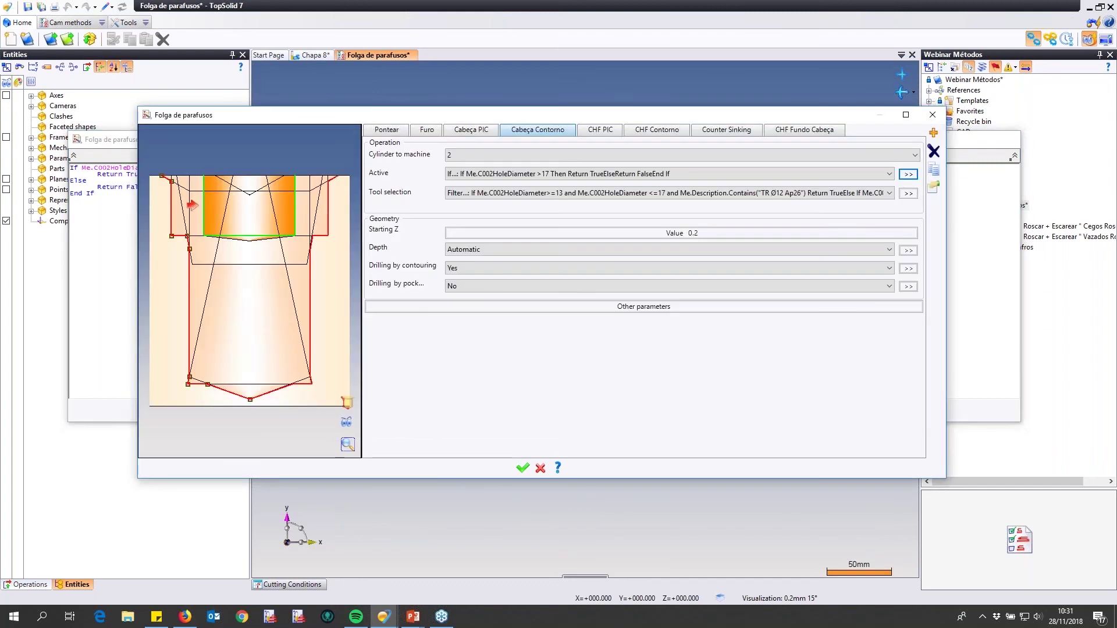
# - Review the Cabeça PIC tool filter that assigns a TR cutter to each head diameter
pyautogui.click(471, 129)
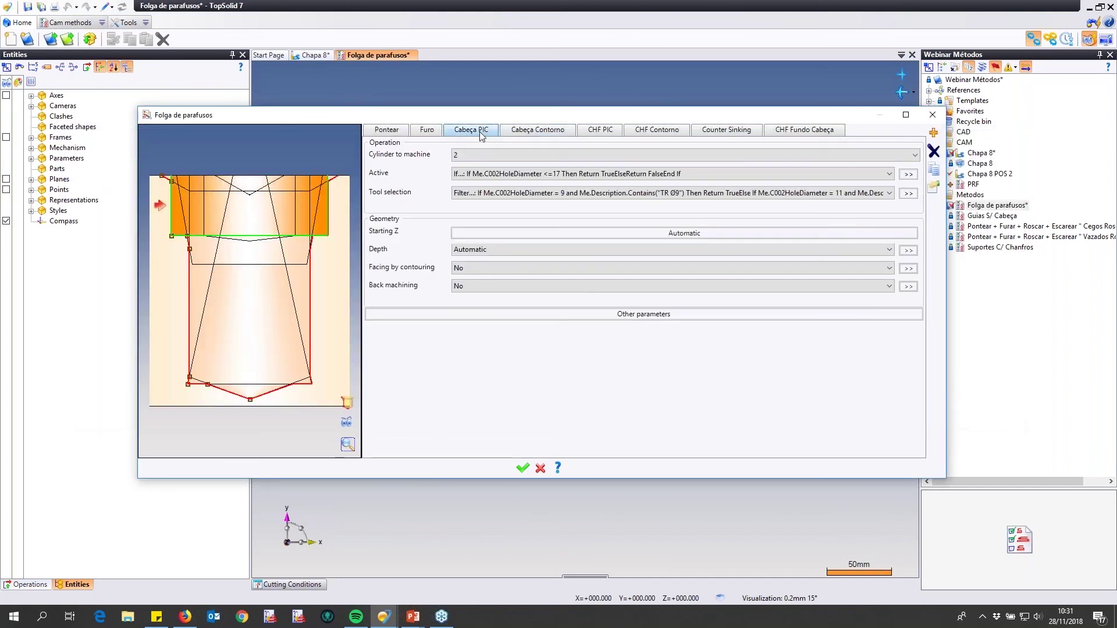
pyautogui.click(908, 193)
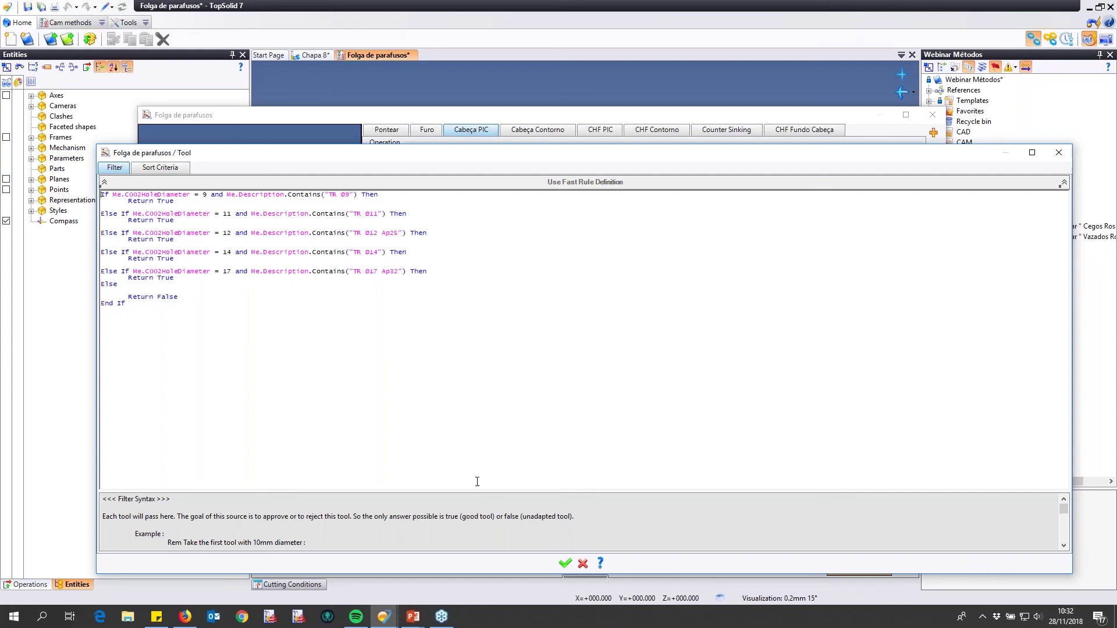
pyautogui.click(565, 563)
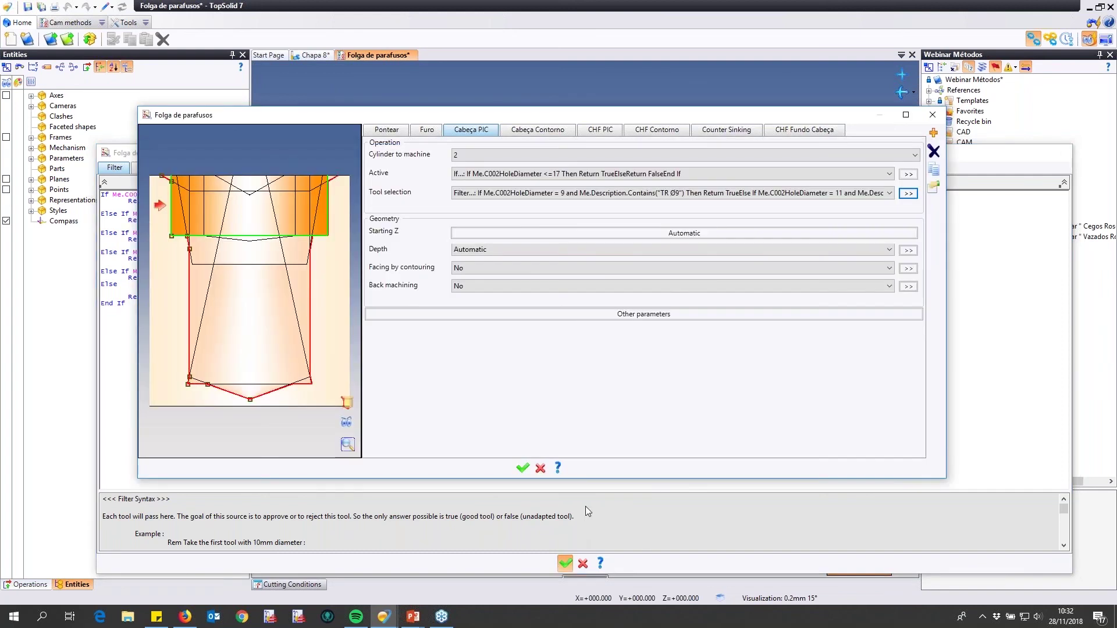
# - Review the Cabeça Contorno tool filter that assigns TR cutters by head diameter range
pyautogui.click(541, 134)
pyautogui.click(910, 195)
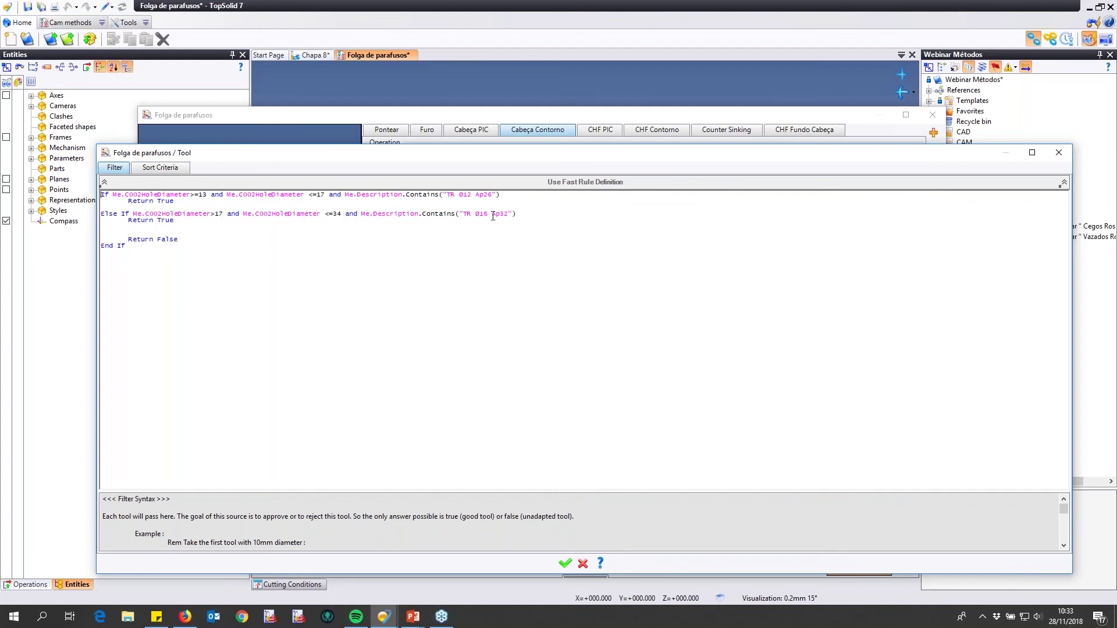
pyautogui.click(564, 563)
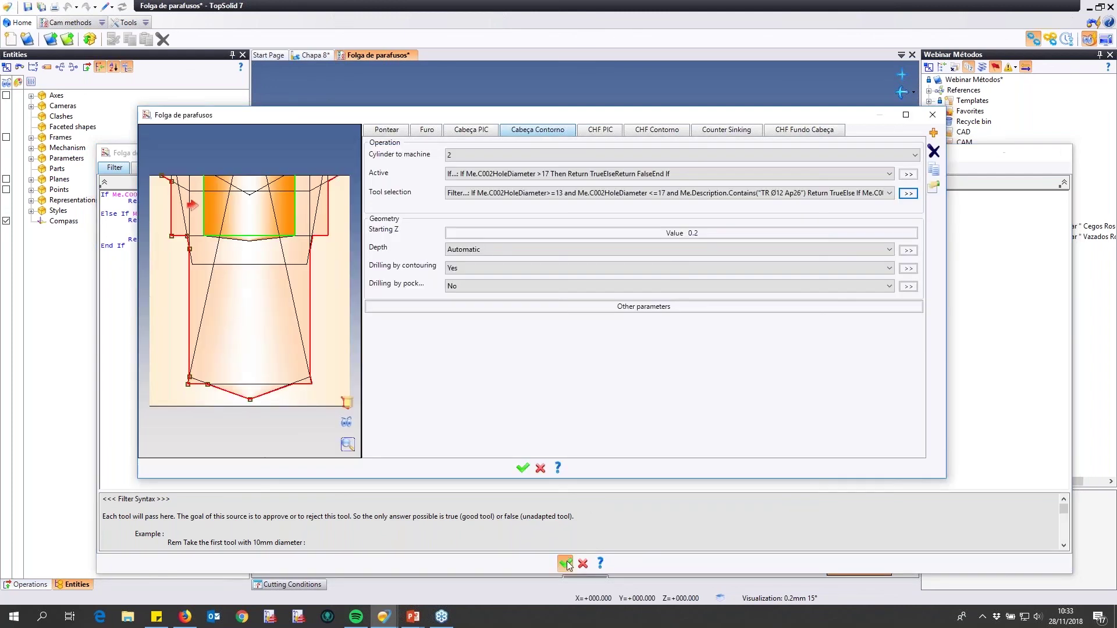
# - Open the other parameters of the Cabeça PIC operation
pyautogui.click(472, 130)
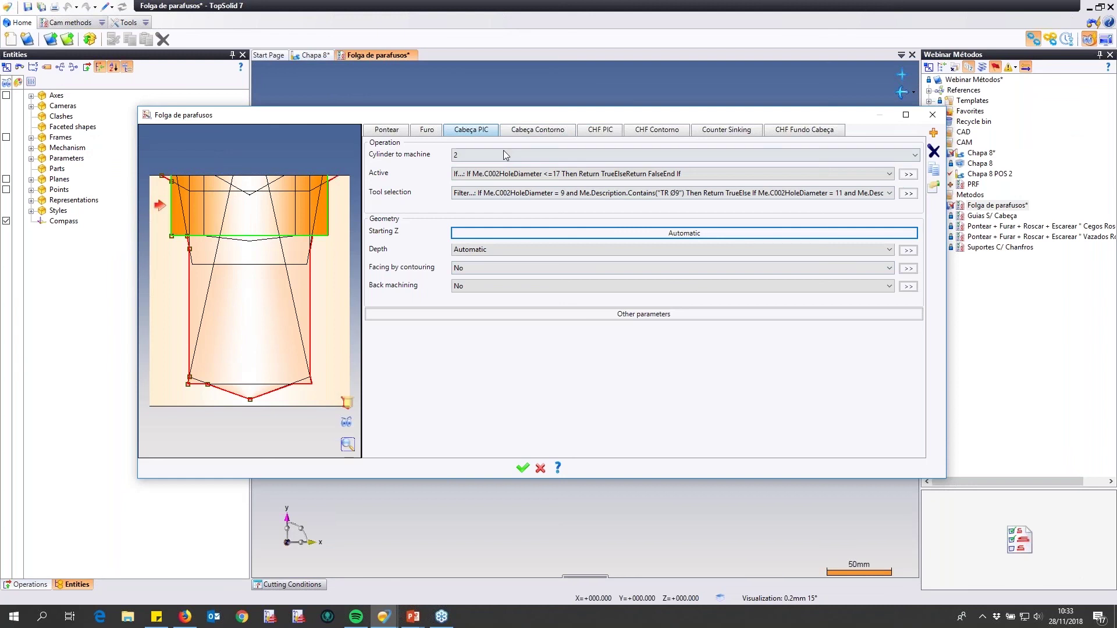
pyautogui.click(649, 314)
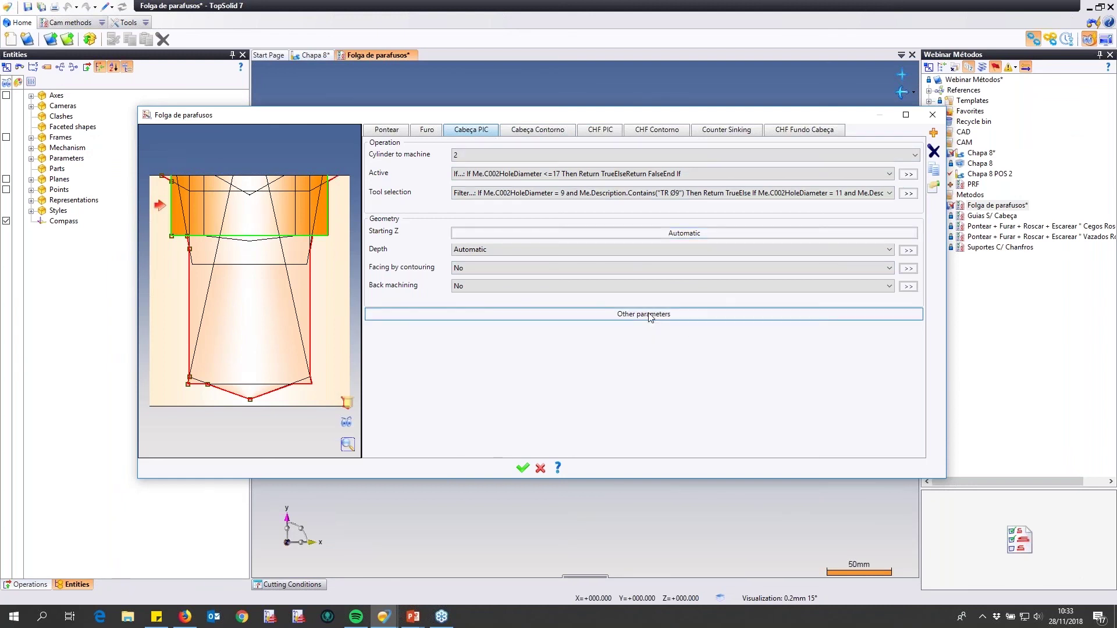
# - Examine the modified parameters of the Cabeça PIC operation, including description, over depth, floor stock, clearance, and final and starting altitudes
pyautogui.click(265, 92)
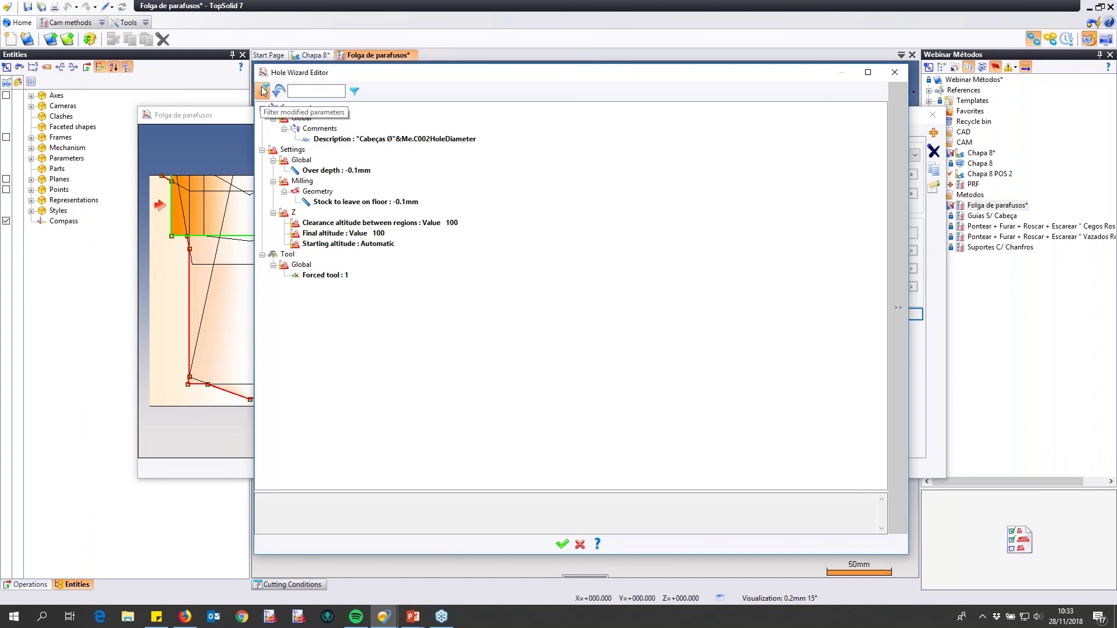
pyautogui.click(263, 91)
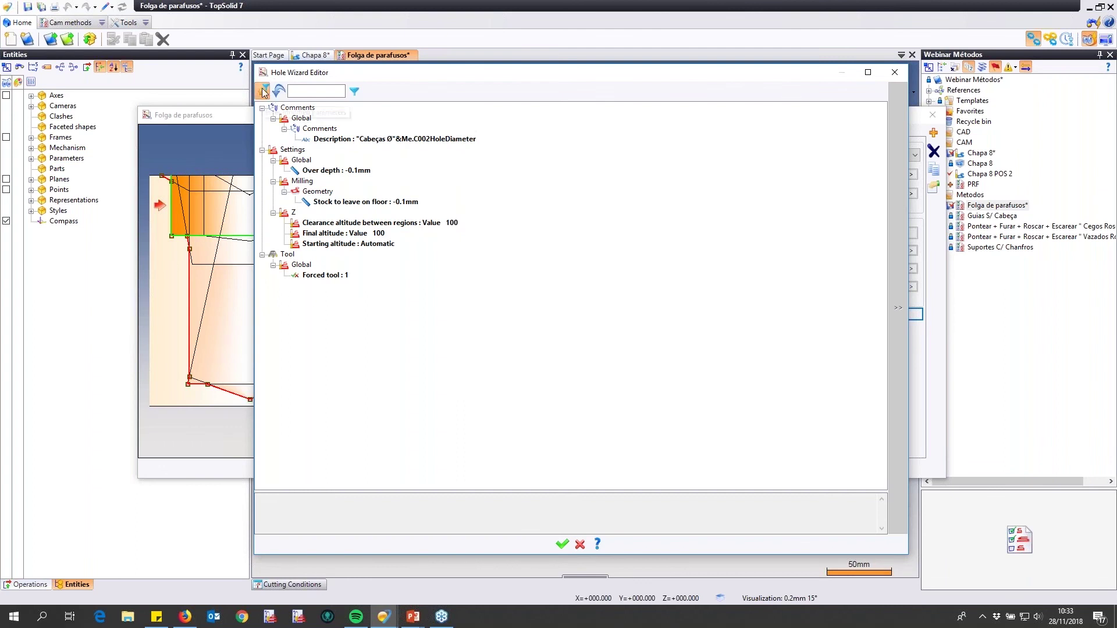
pyautogui.click(361, 140)
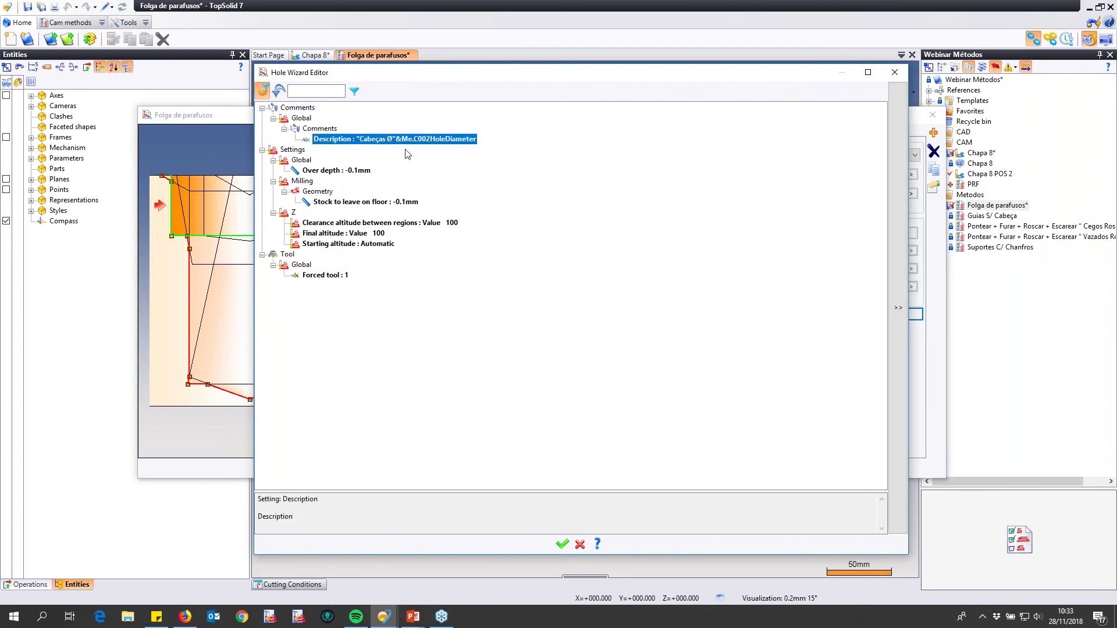
pyautogui.click(333, 172)
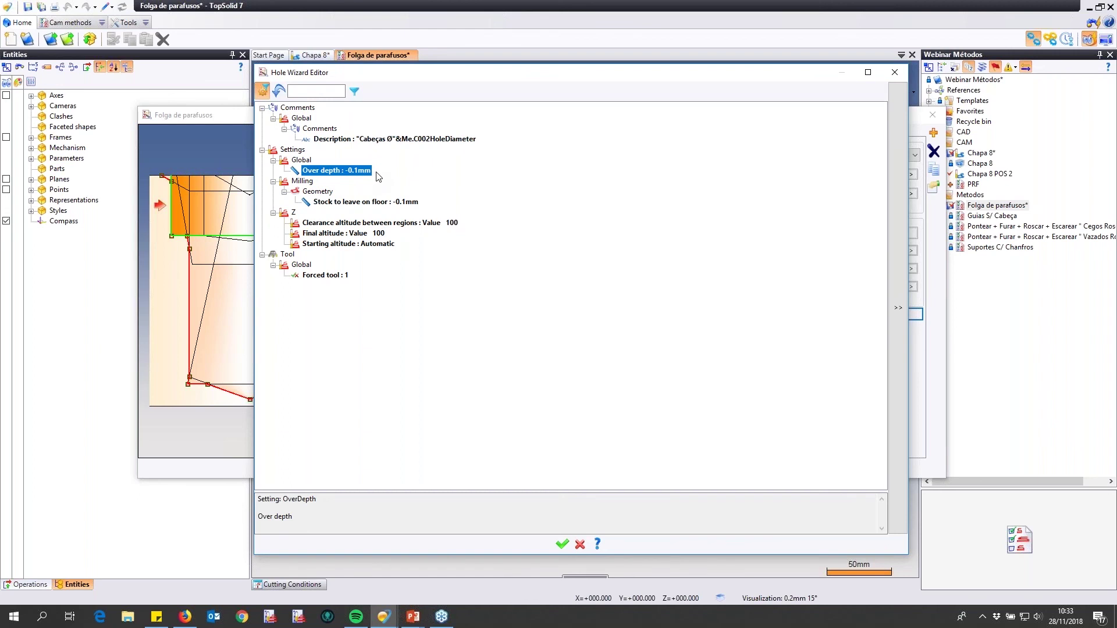
pyautogui.click(347, 204)
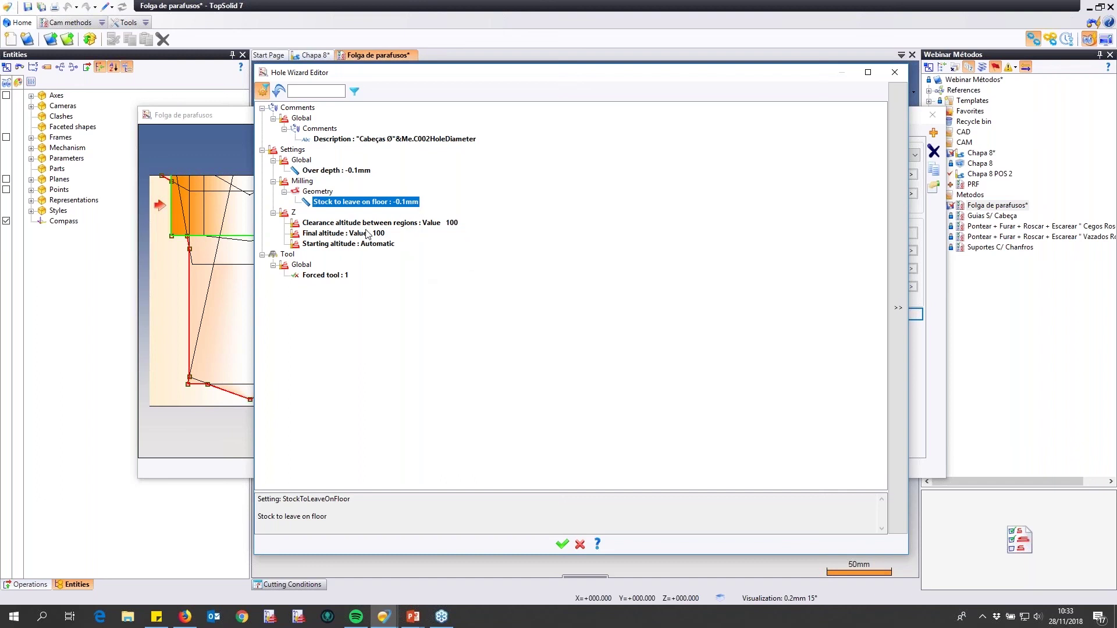
pyautogui.click(429, 224)
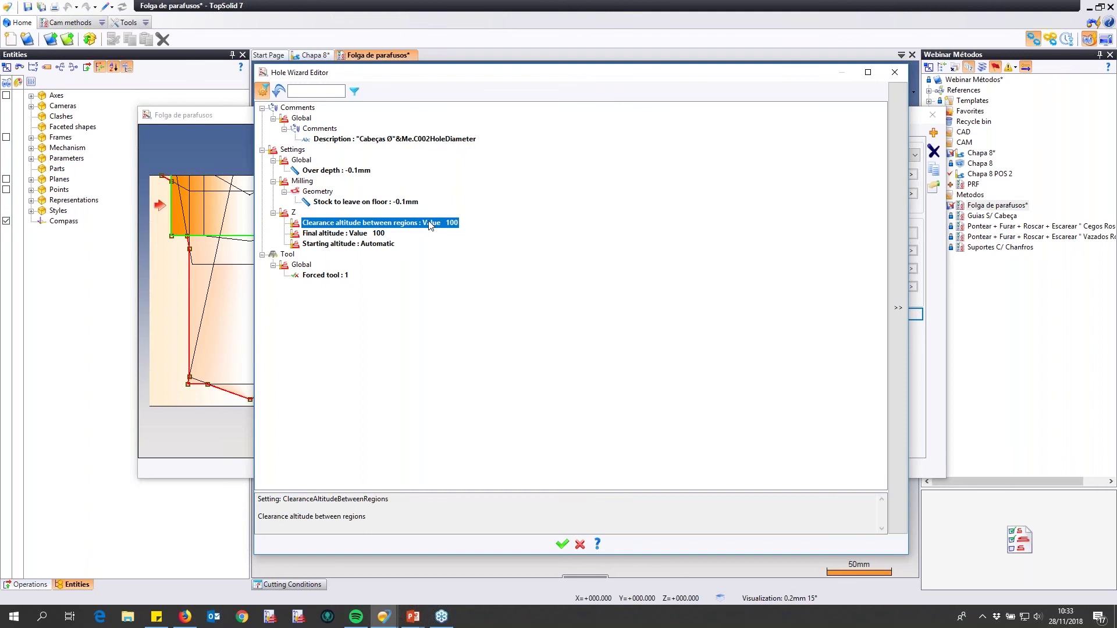
pyautogui.click(350, 237)
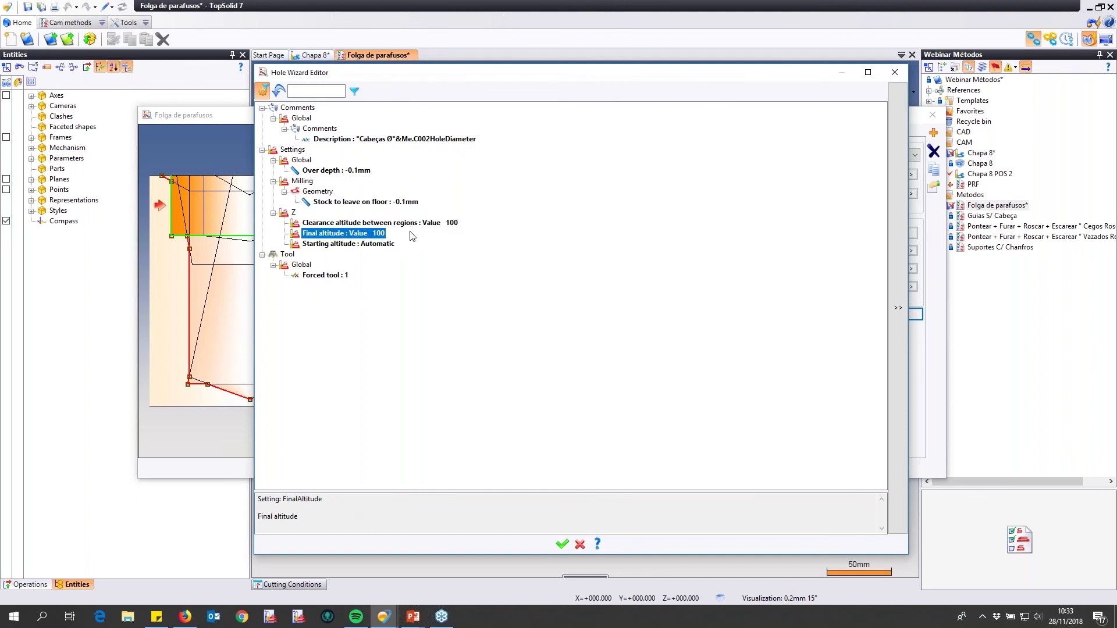
pyautogui.click(387, 245)
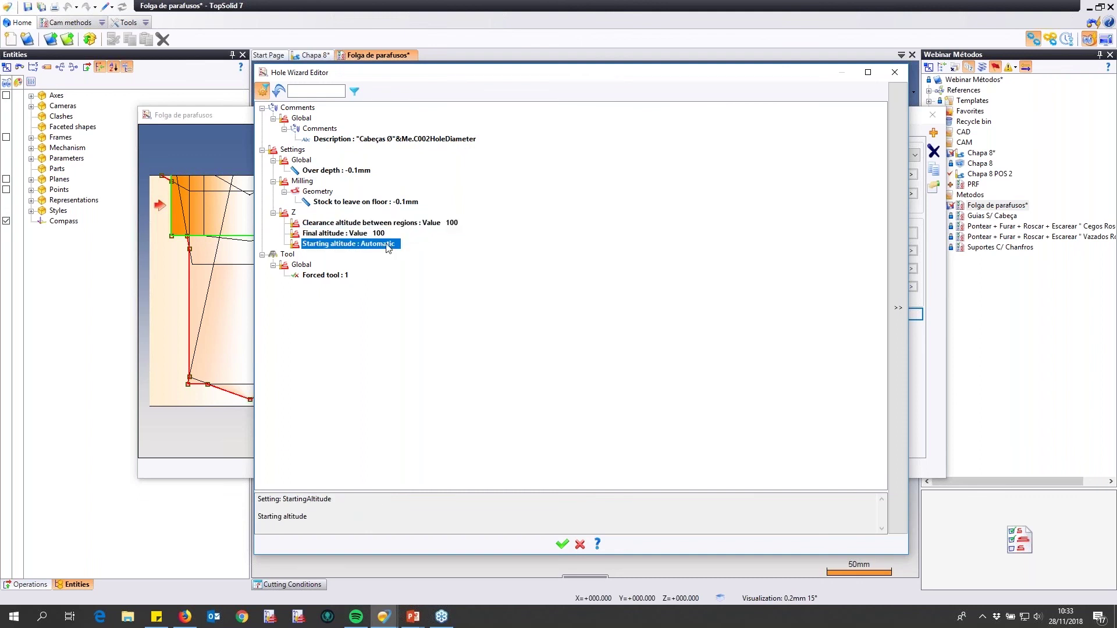
pyautogui.click(562, 544)
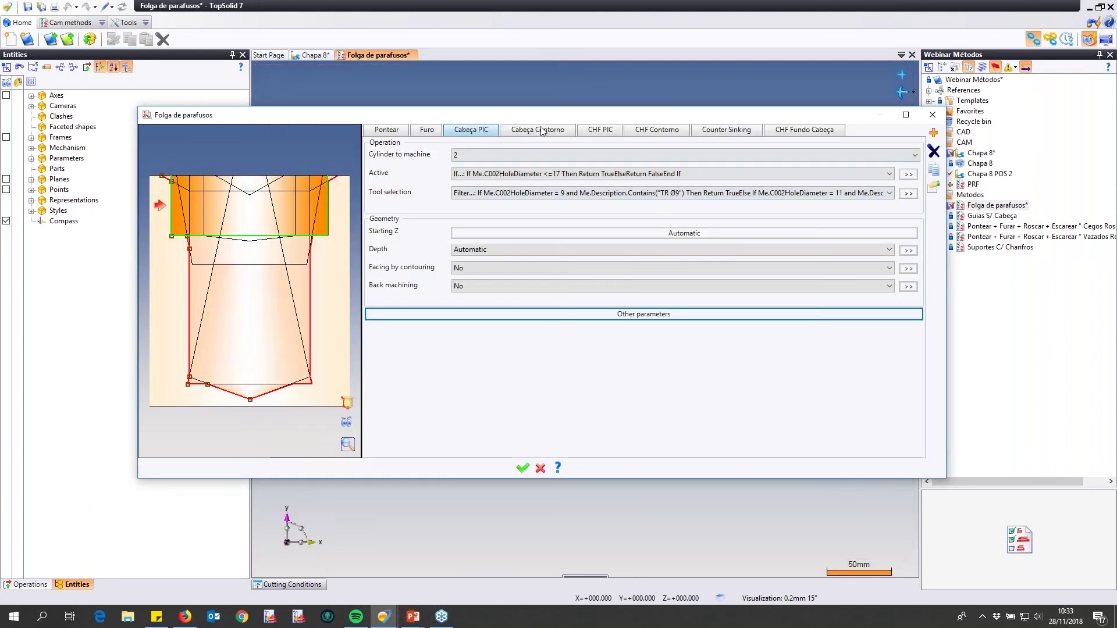
# - Show only the modified parameters of the Cabeça Contorno operation and examine them
pyautogui.click(542, 131)
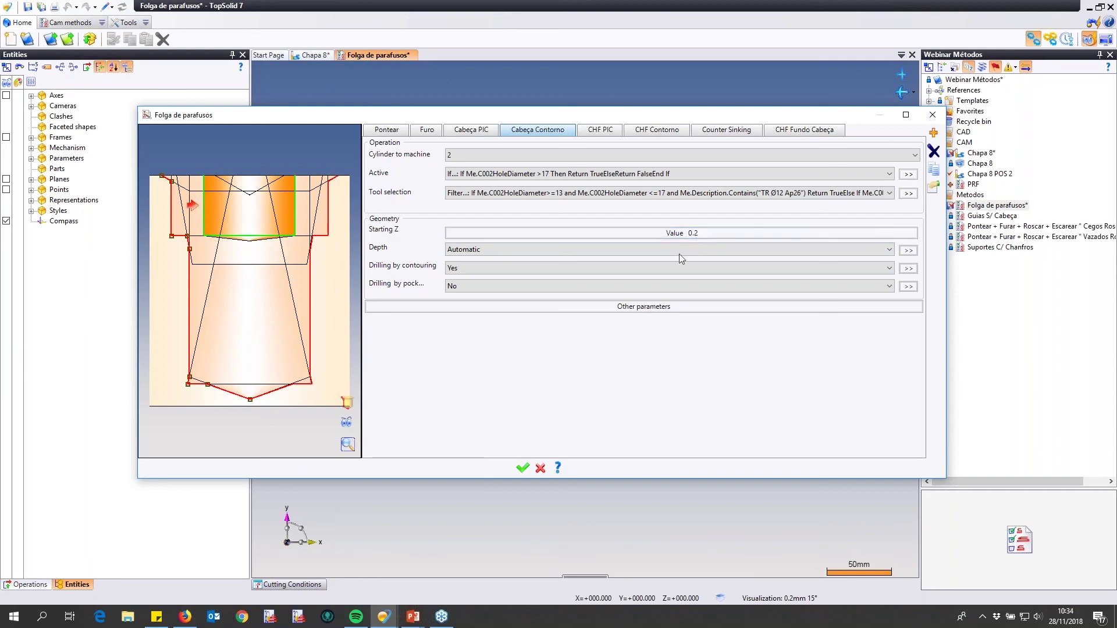
pyautogui.click(632, 308)
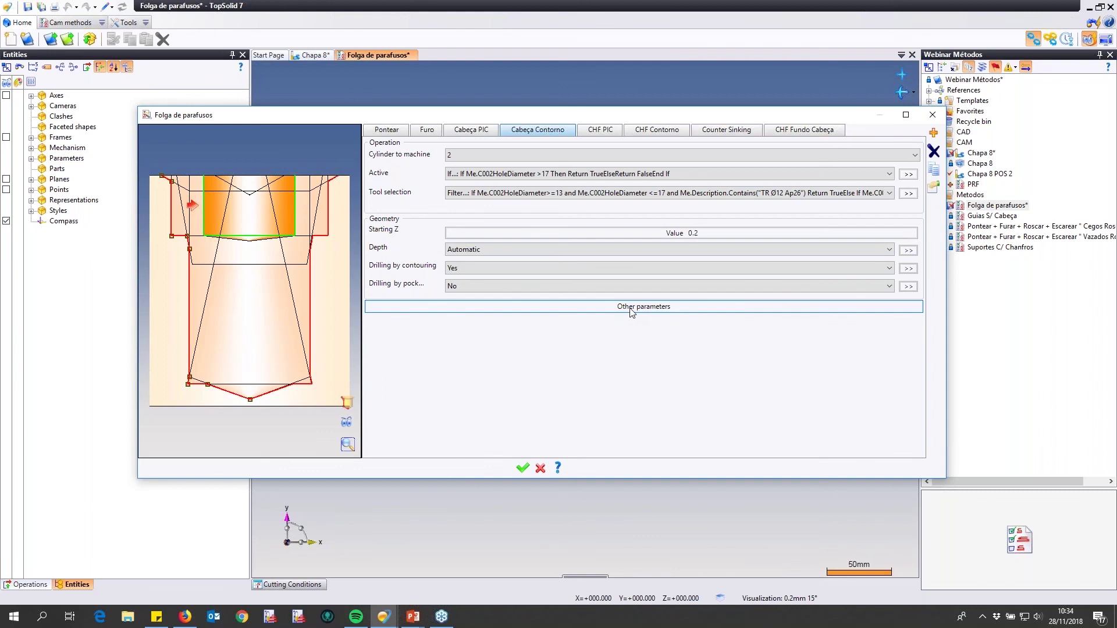
pyautogui.click(264, 91)
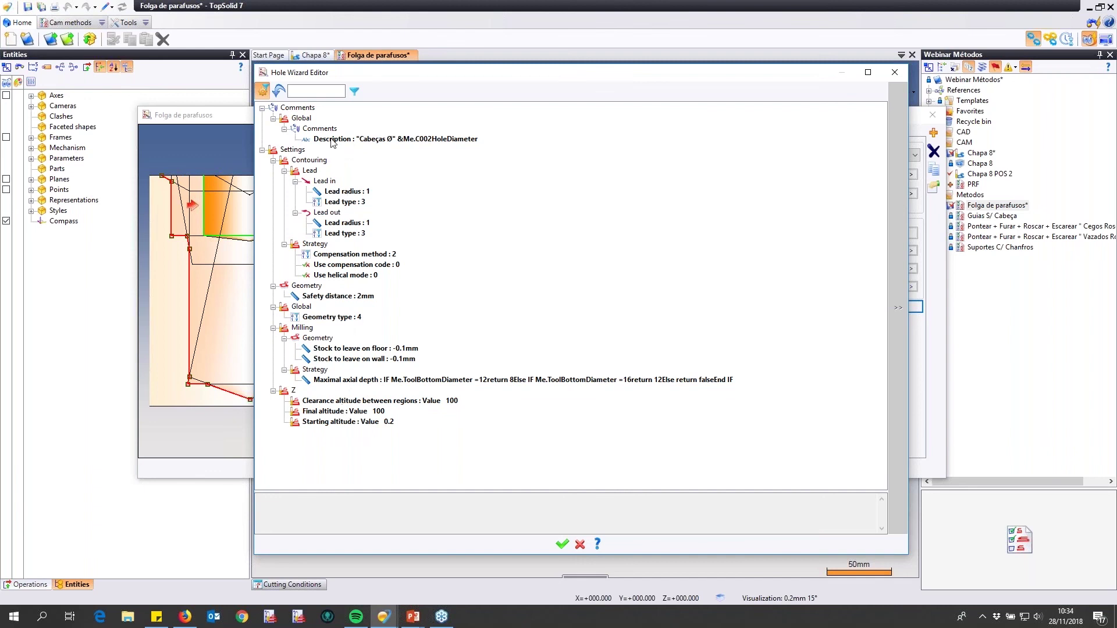
# - Search the full Cabeça Contorno parameter list for "max" and select the Maximal axial depth setting
pyautogui.click(265, 92)
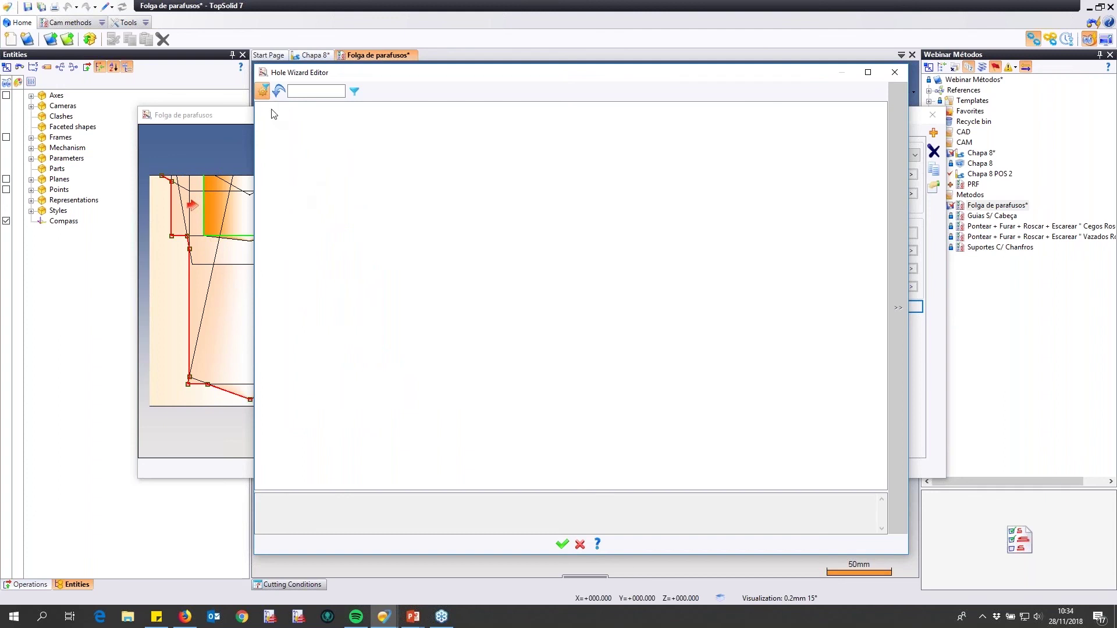
pyautogui.click(324, 93)
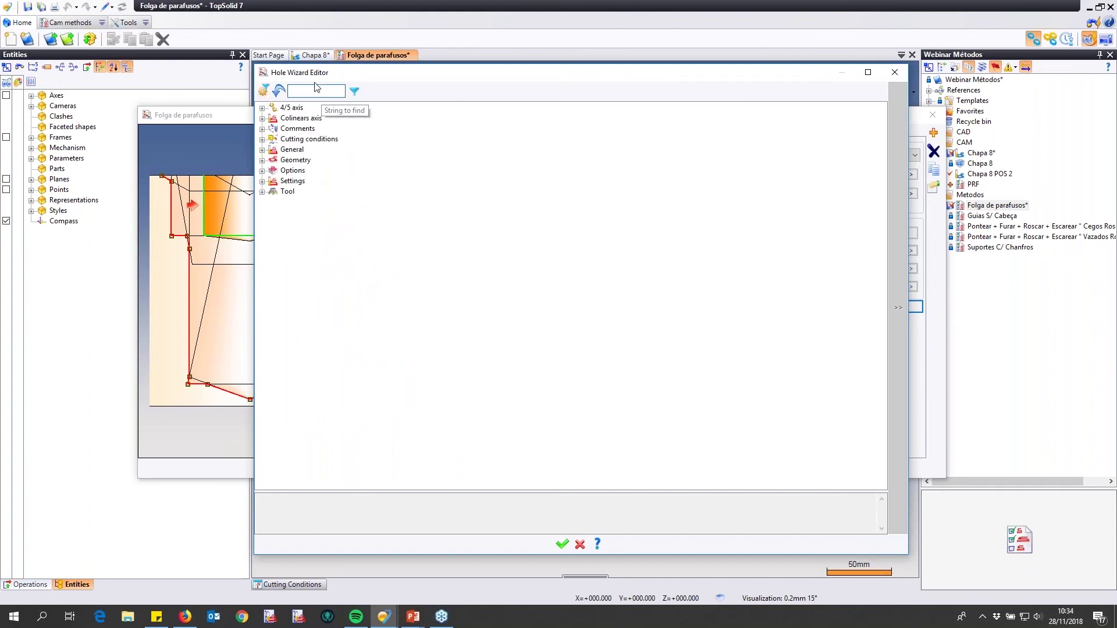
pyautogui.write('max')
pyautogui.click(356, 92)
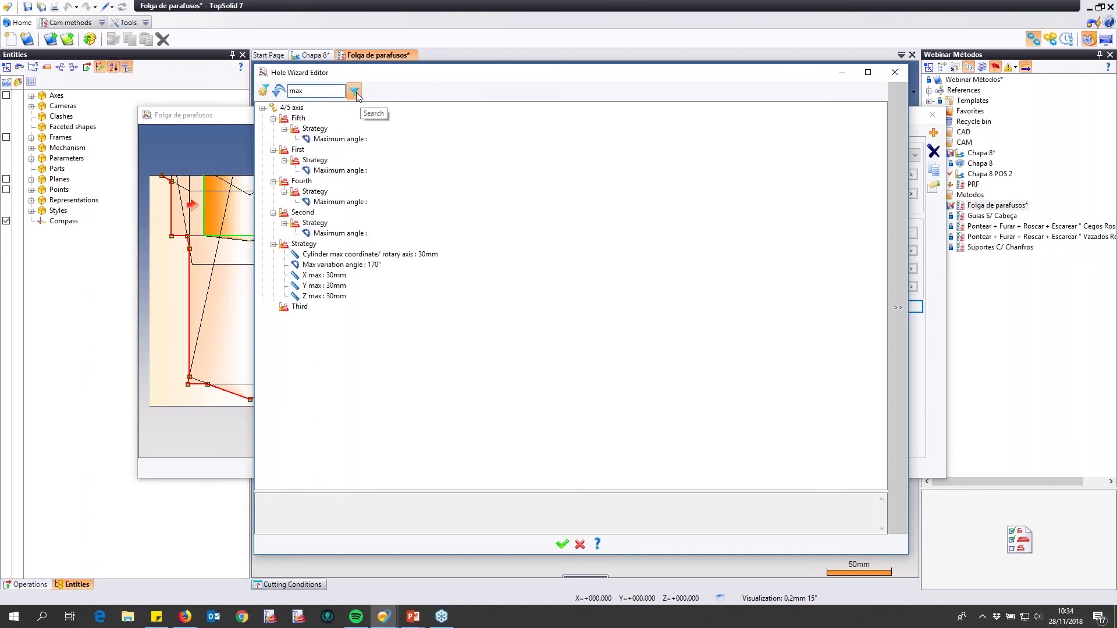
pyautogui.click(398, 444)
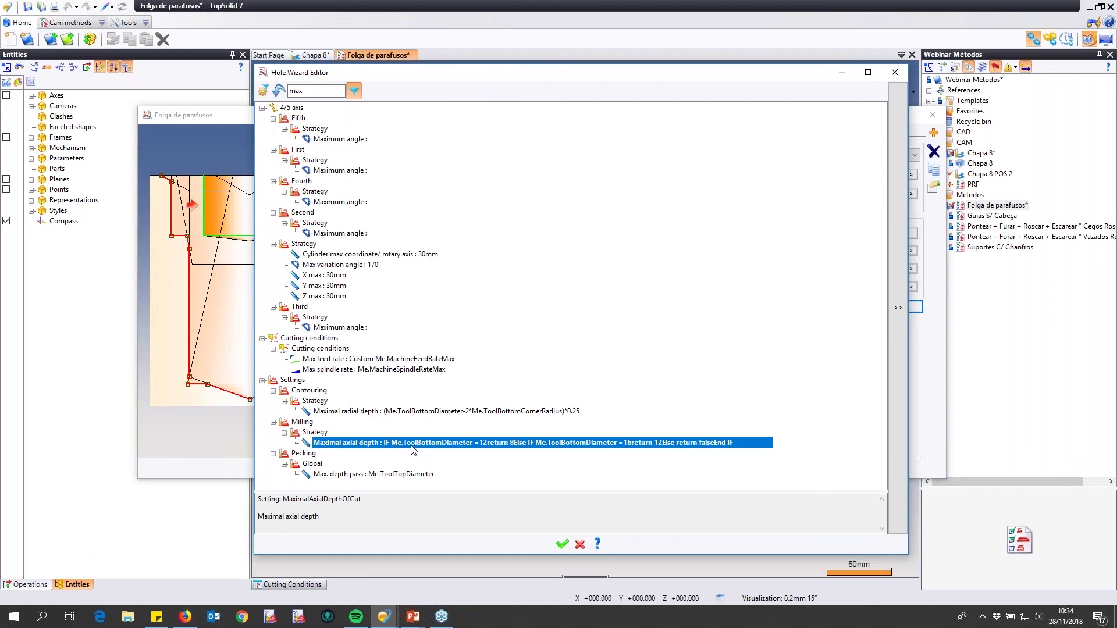
# - Examine the Maximal axial depth formula based on tool bottom diameter and return to the Cabeça Contorno settings
pyautogui.doubleClick(411, 445)
pyautogui.moveTo(263, 204); pyautogui.dragTo(230, 150)
pyautogui.click(237, 154)
pyautogui.click(277, 203)
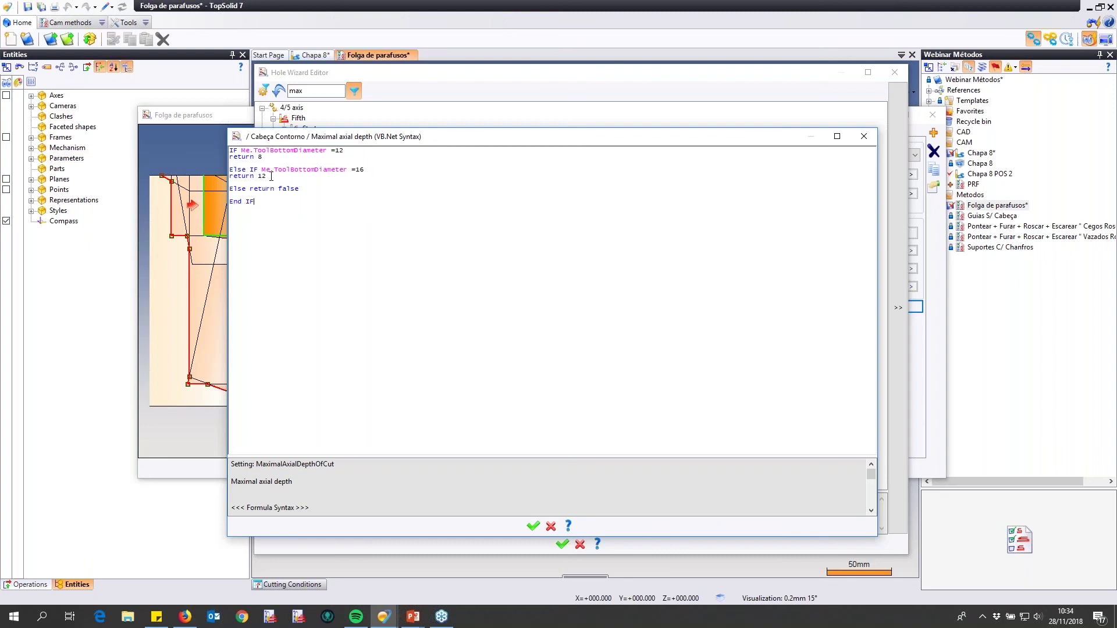
pyautogui.click(533, 526)
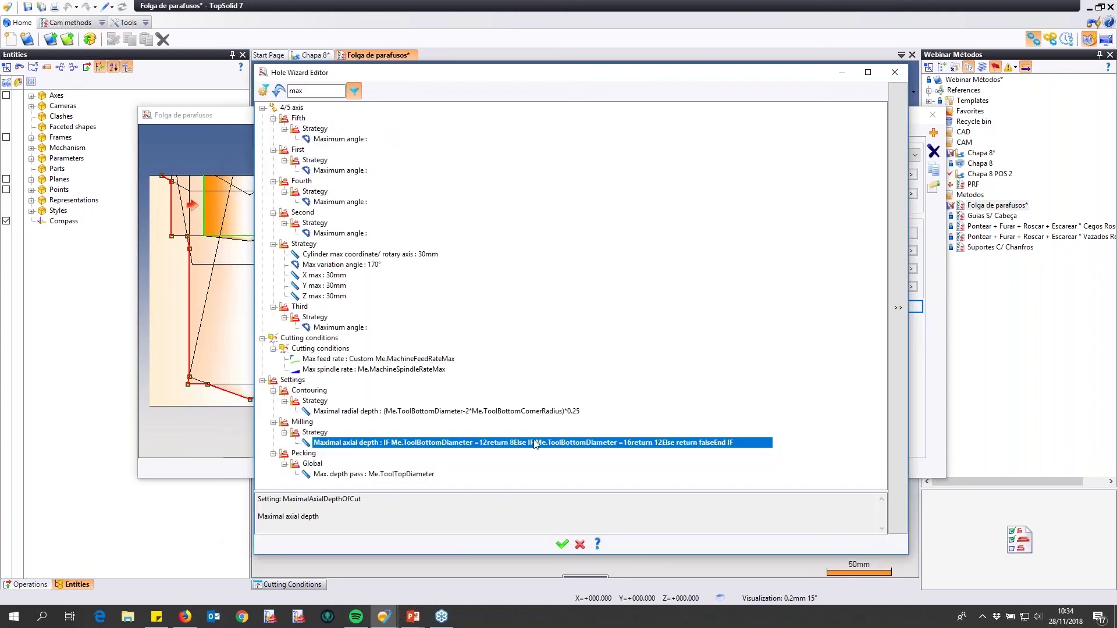
pyautogui.click(563, 545)
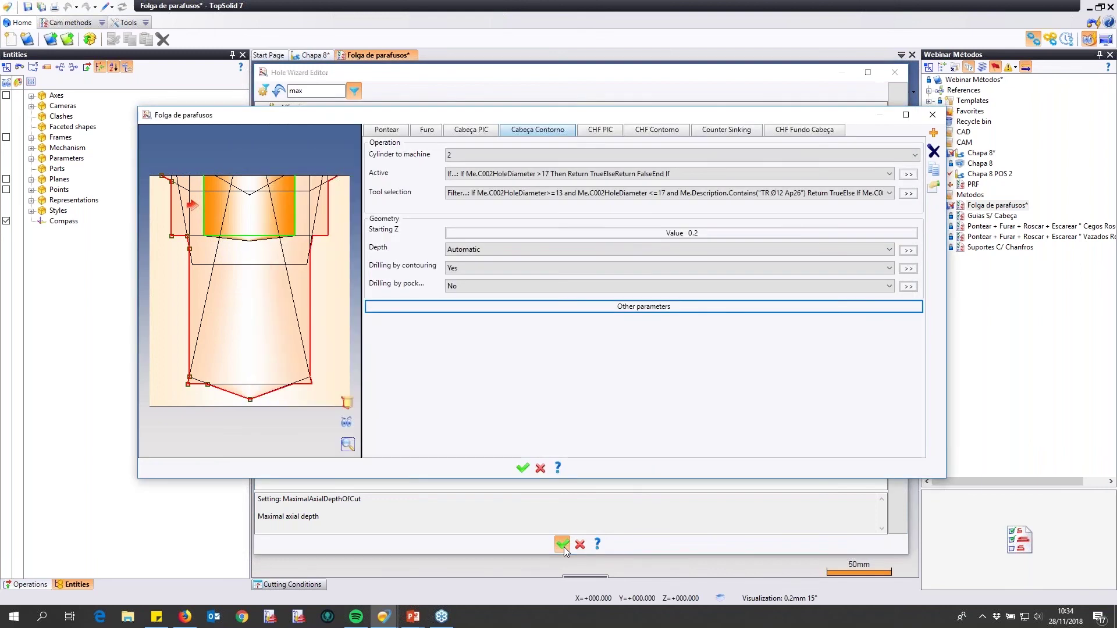
# - Compare the activation and tool selection conditions of the CHF PIC and Cabeça PIC operations
pyautogui.click(607, 132)
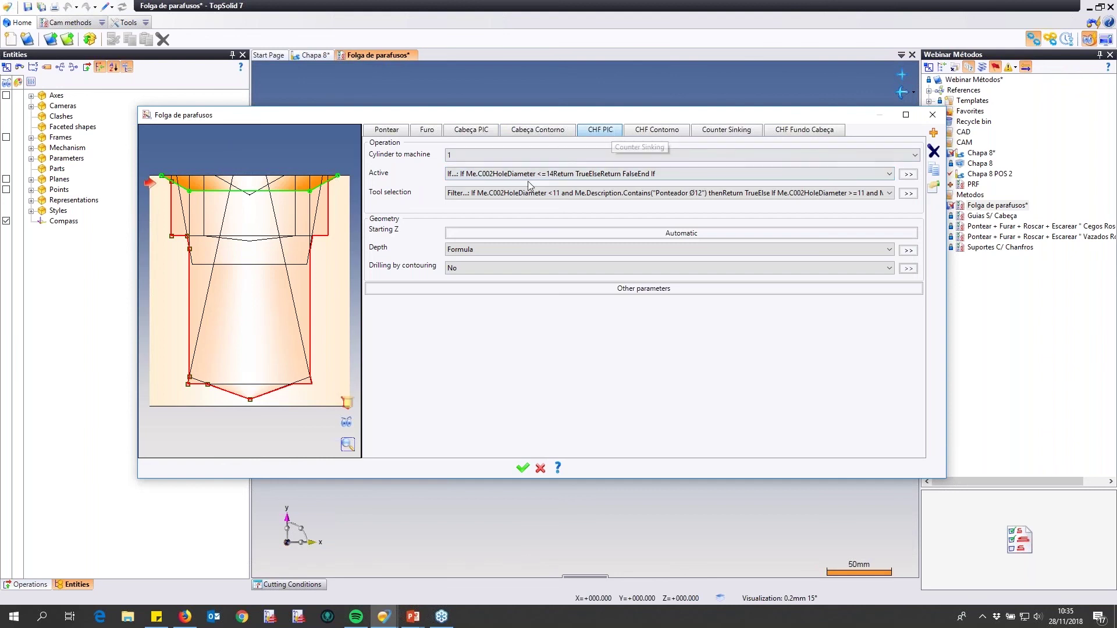
pyautogui.click(476, 130)
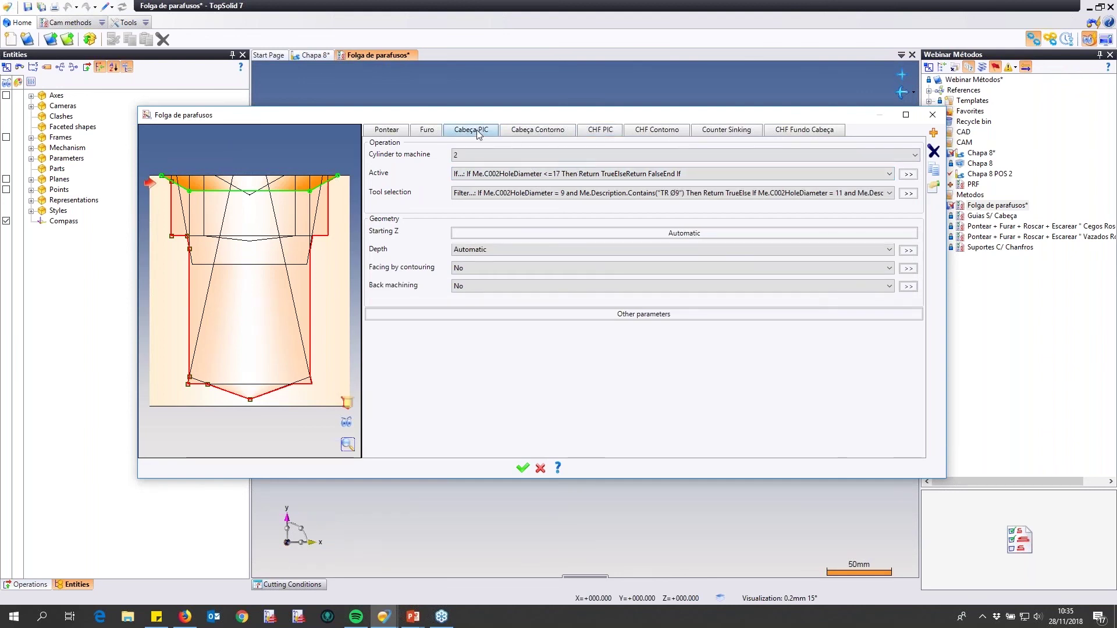
pyautogui.click(599, 134)
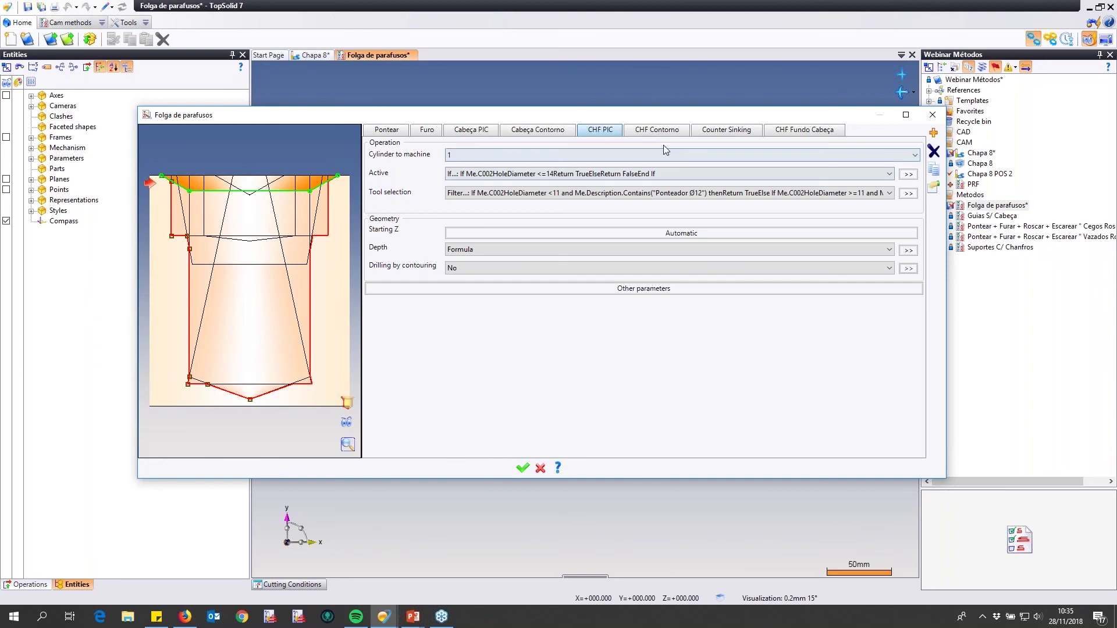
# - Examine the CHF PIC tool selection formula and the tool, part and geometry variables available for insertion
pyautogui.click(908, 194)
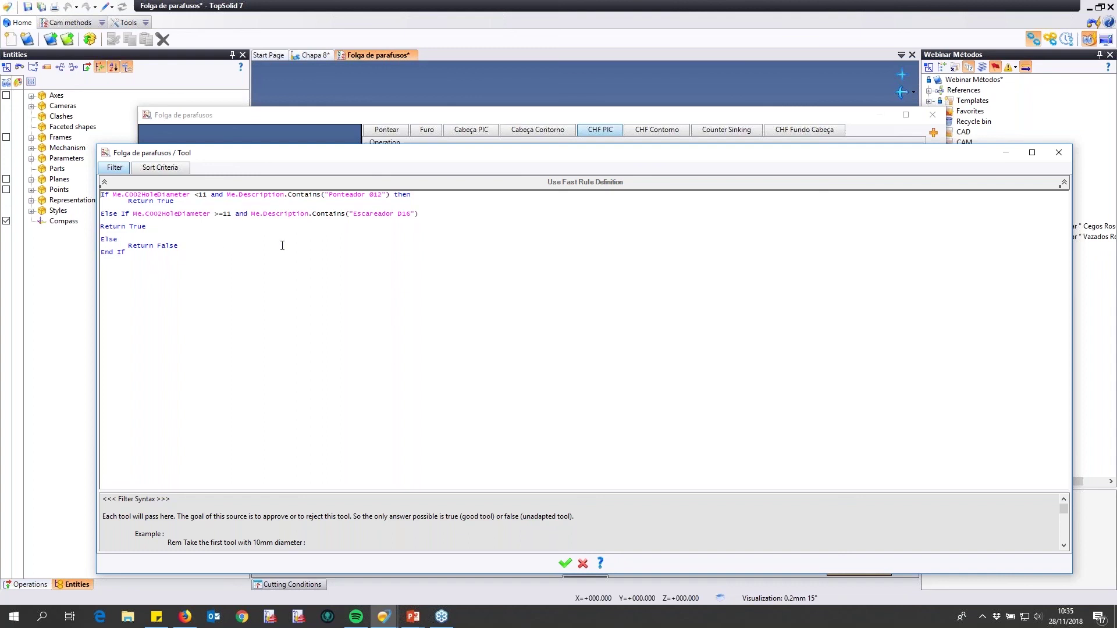
pyautogui.rightClick(259, 245)
pyautogui.moveTo(289, 249)
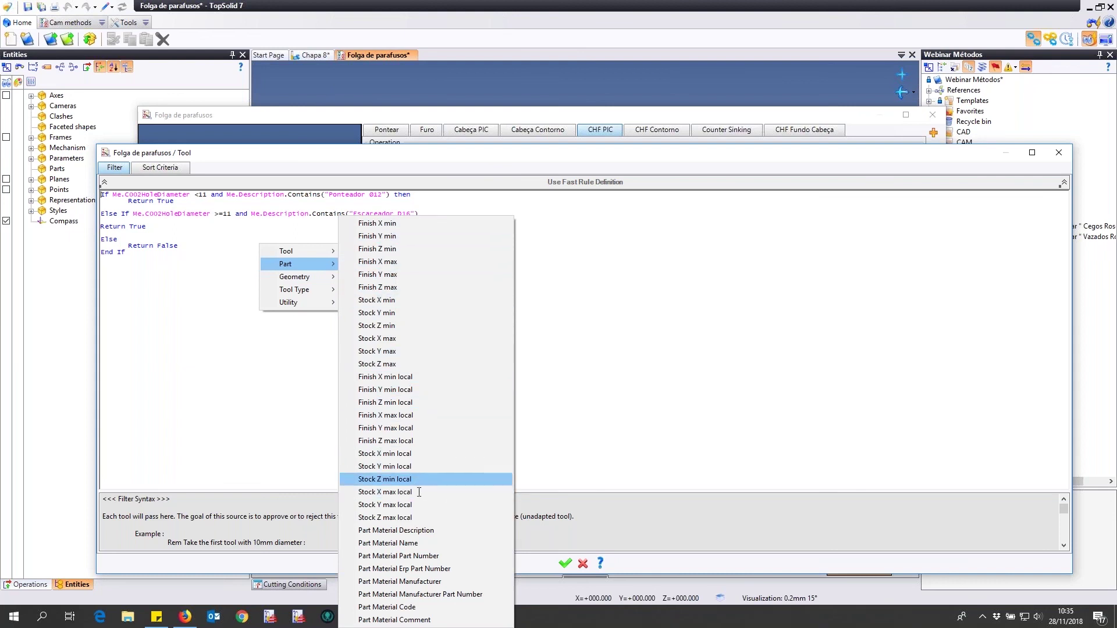
pyautogui.moveTo(310, 281)
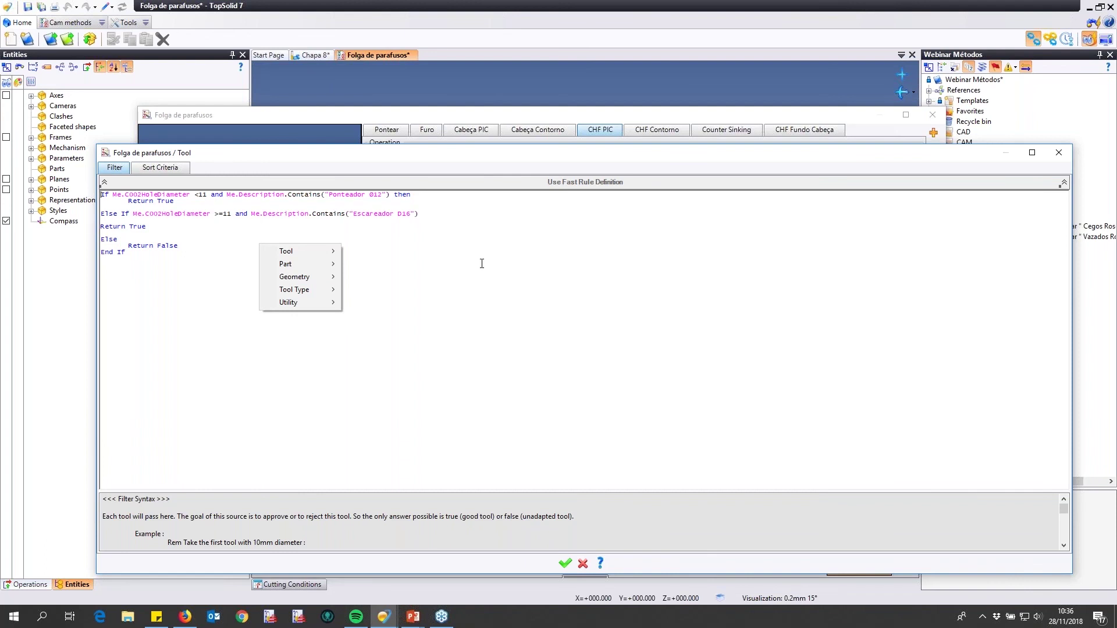
# - Switch the CHF PIC tool filter to fast rule definition and review the available tool attributes and comparison operators
pyautogui.click(601, 181)
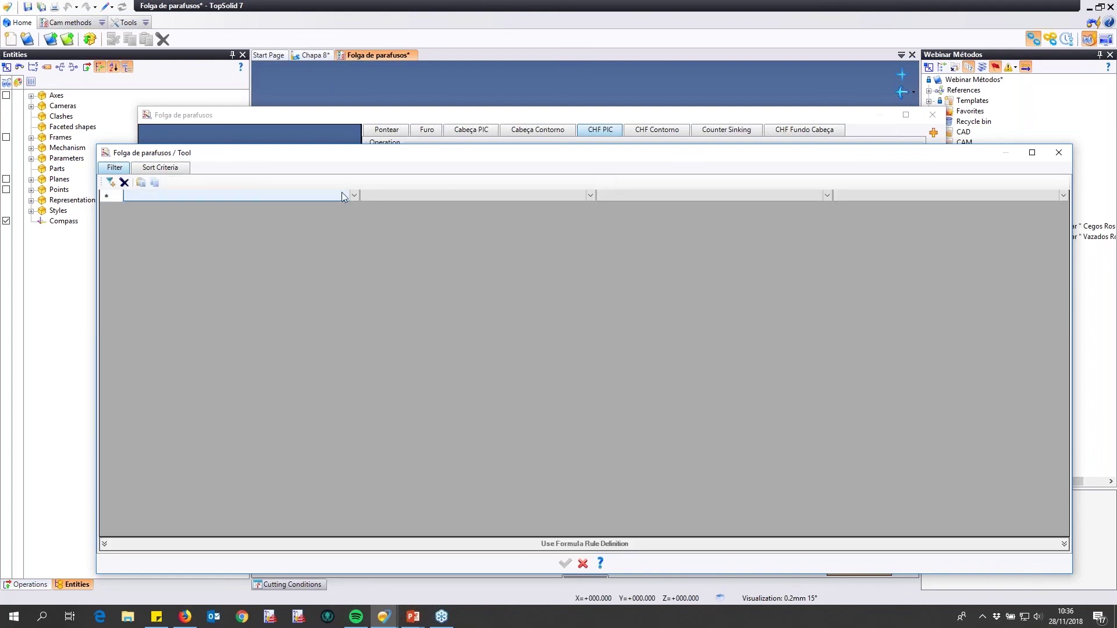
pyautogui.click(343, 195)
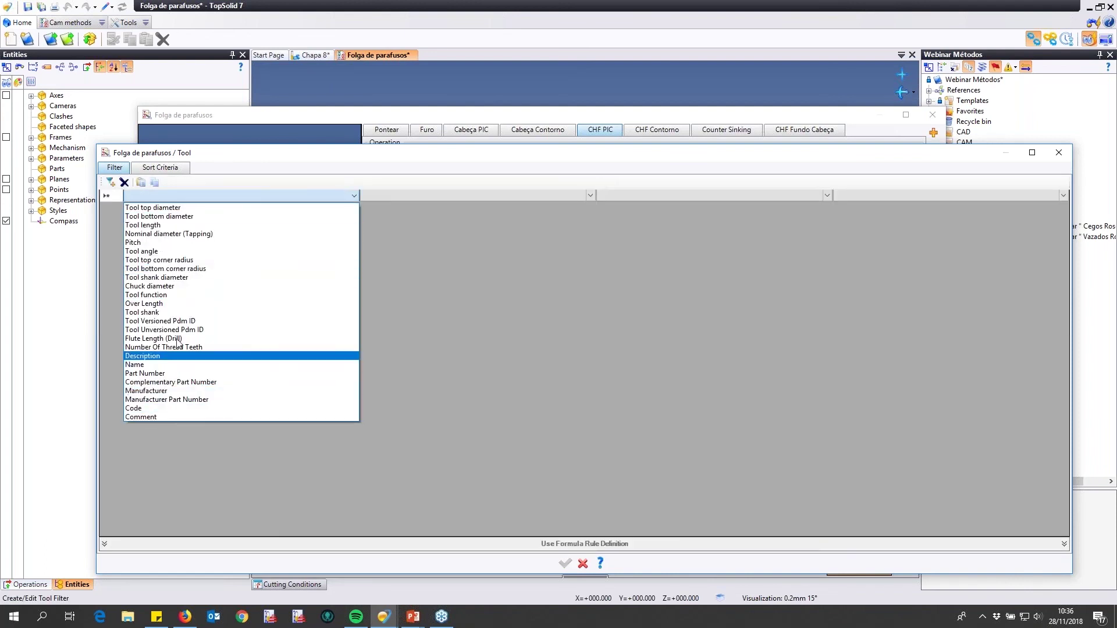
pyautogui.click(157, 277)
pyautogui.click(390, 194)
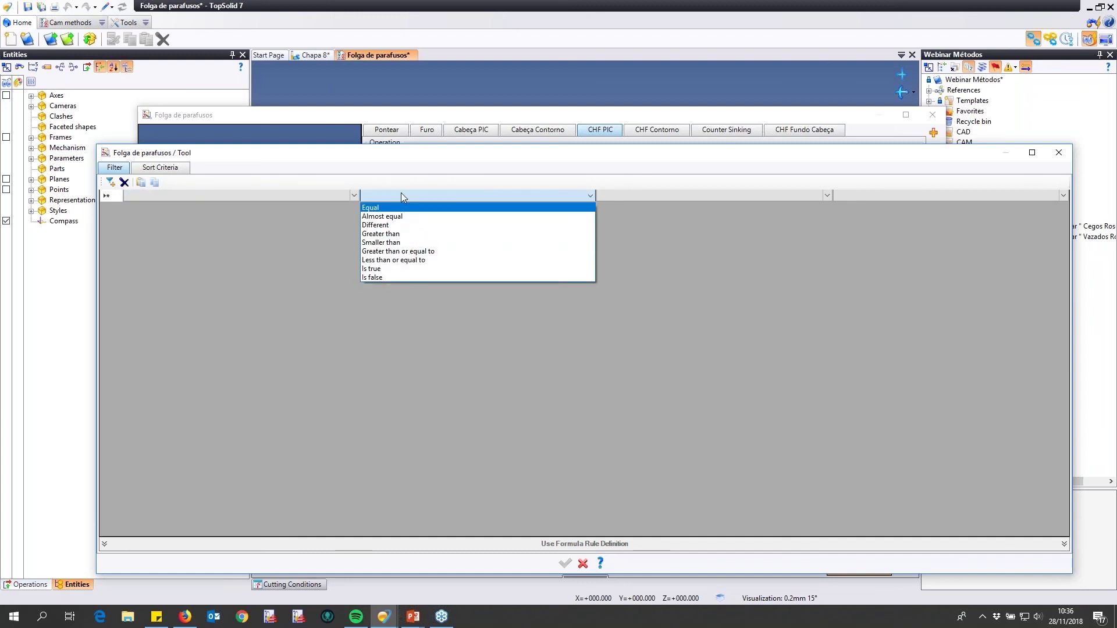
pyautogui.click(401, 194)
pyautogui.click(401, 194)
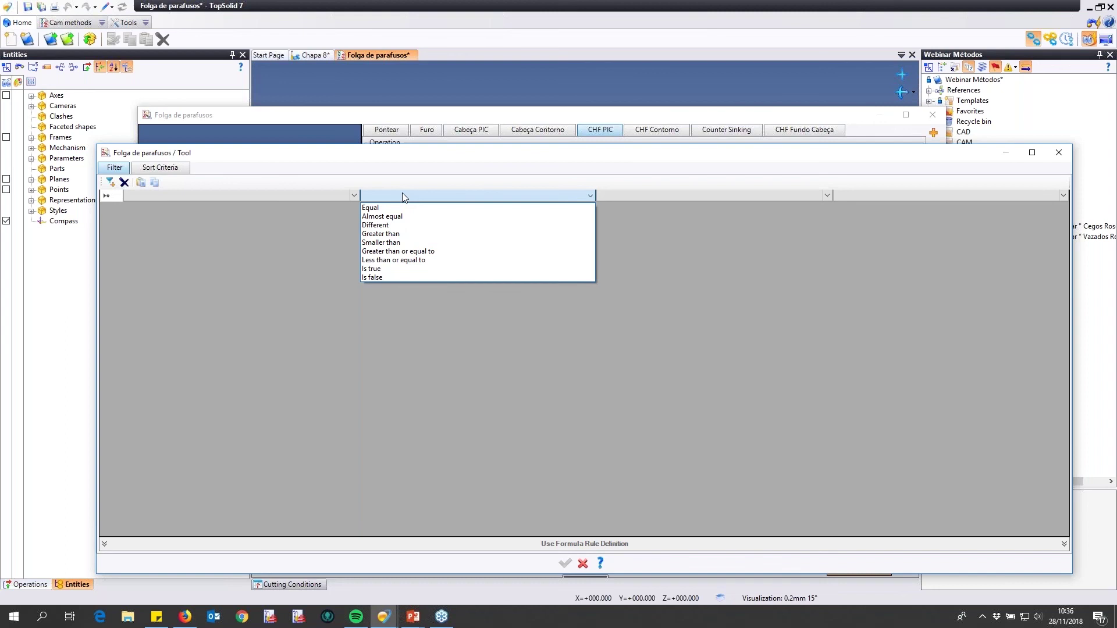
pyautogui.click(372, 208)
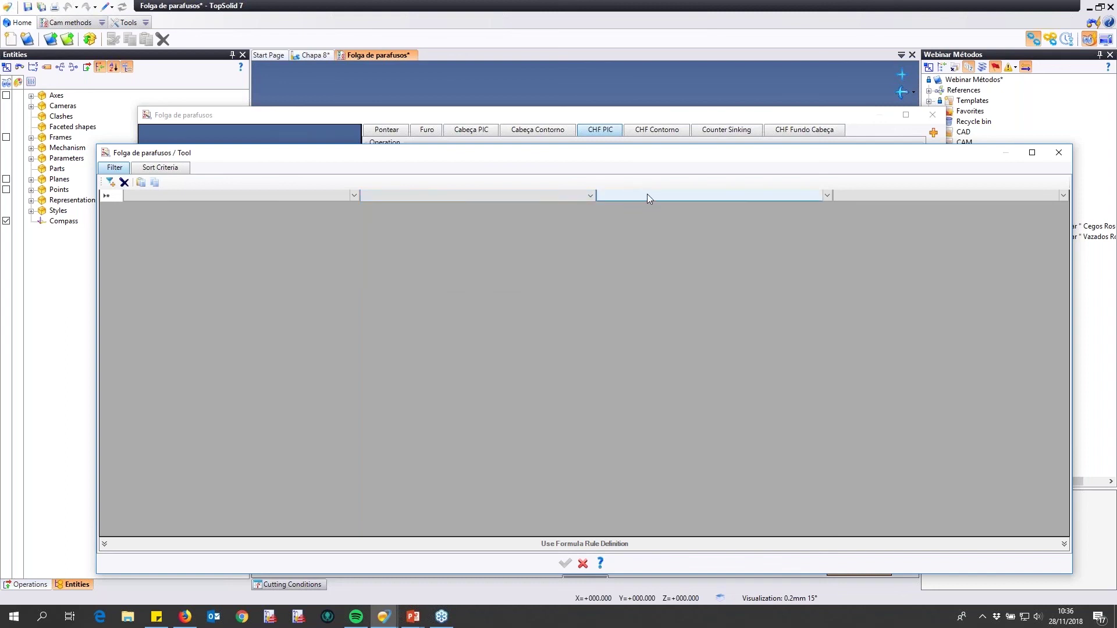
# - Set the comparison value of the first fast rule to the hole diameter of Cylinder 1
pyautogui.click(647, 194)
pyautogui.click(605, 208)
pyautogui.click(605, 208)
pyautogui.click(605, 208)
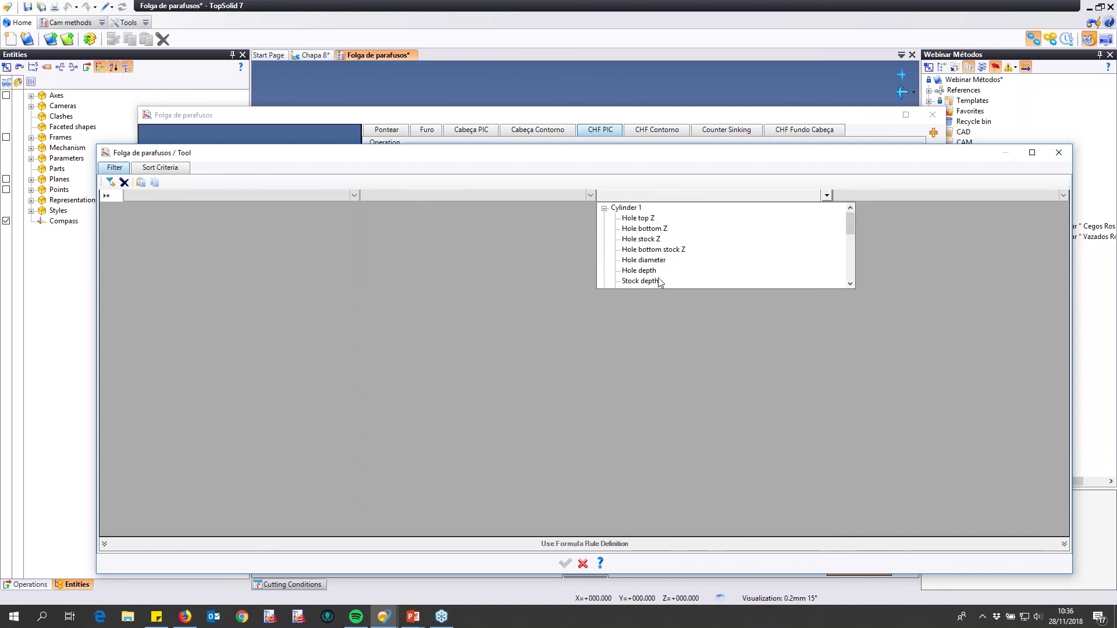
pyautogui.click(652, 260)
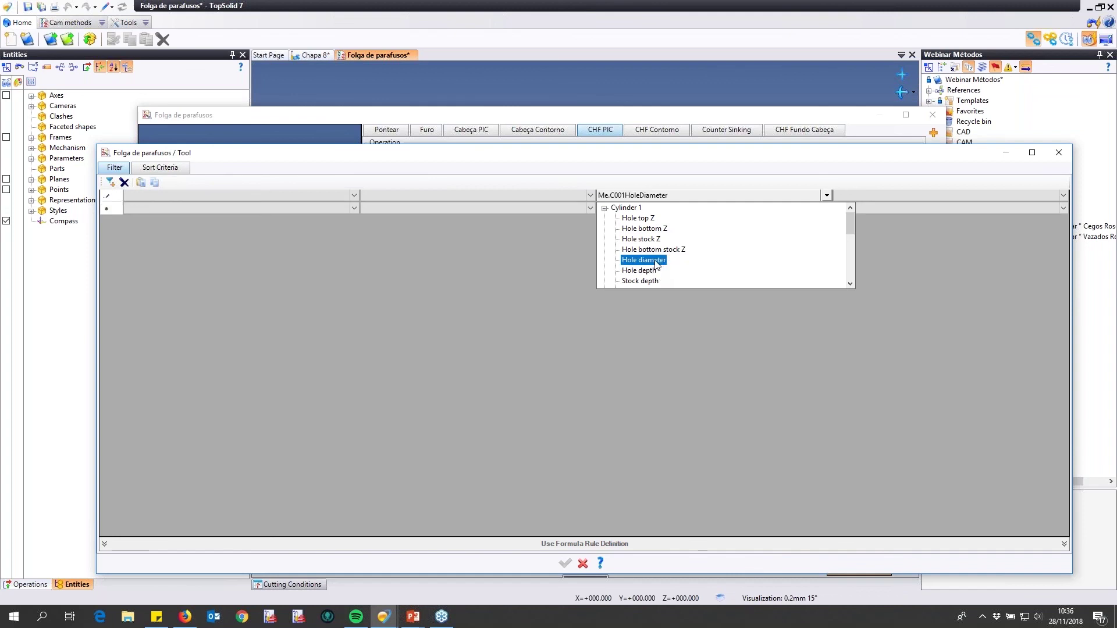
# - Review the logical connectors for the first rule and the cylinders available for its comparison value
pyautogui.click(861, 196)
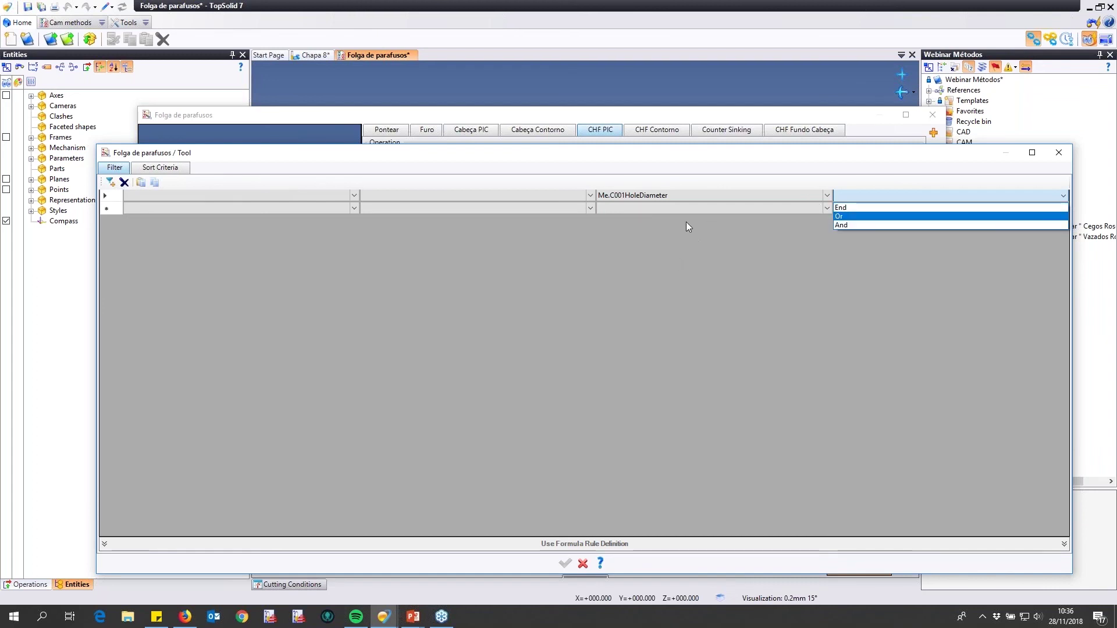
pyautogui.click(689, 199)
pyautogui.click(688, 196)
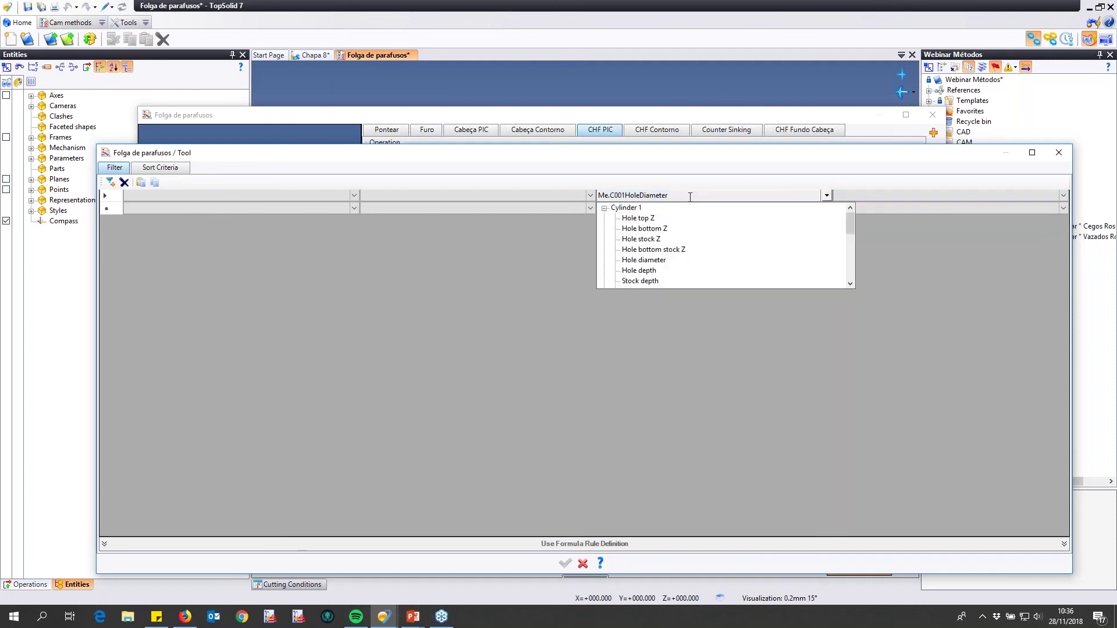
pyautogui.click(604, 208)
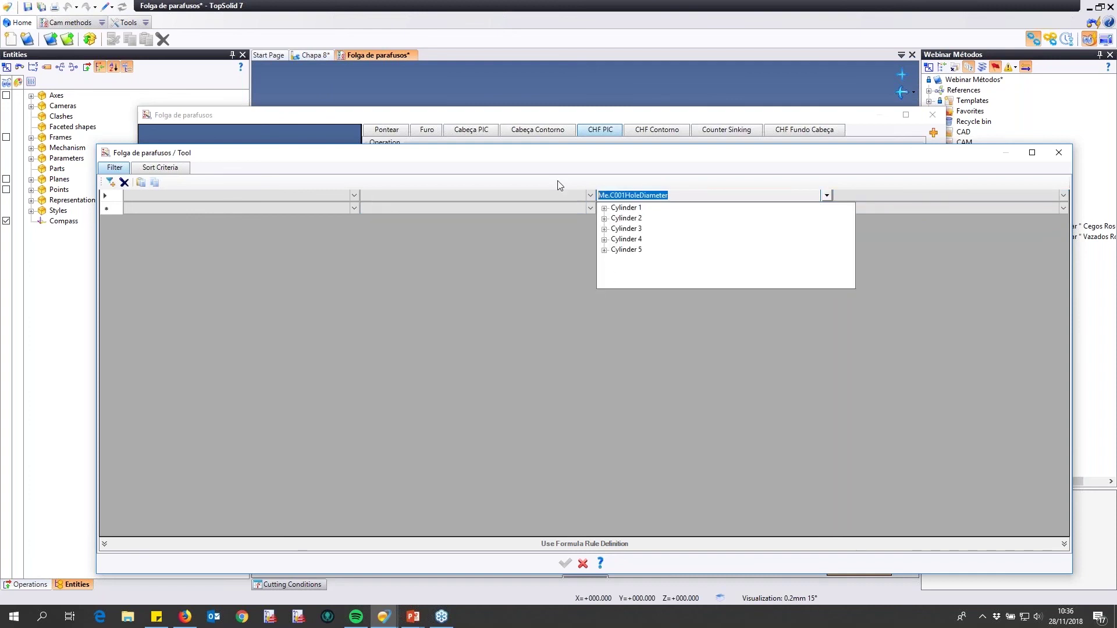
# - Switch the CHF PIC tool filter back to formula rule definition and exit it without saving the changes
pyautogui.click(675, 316)
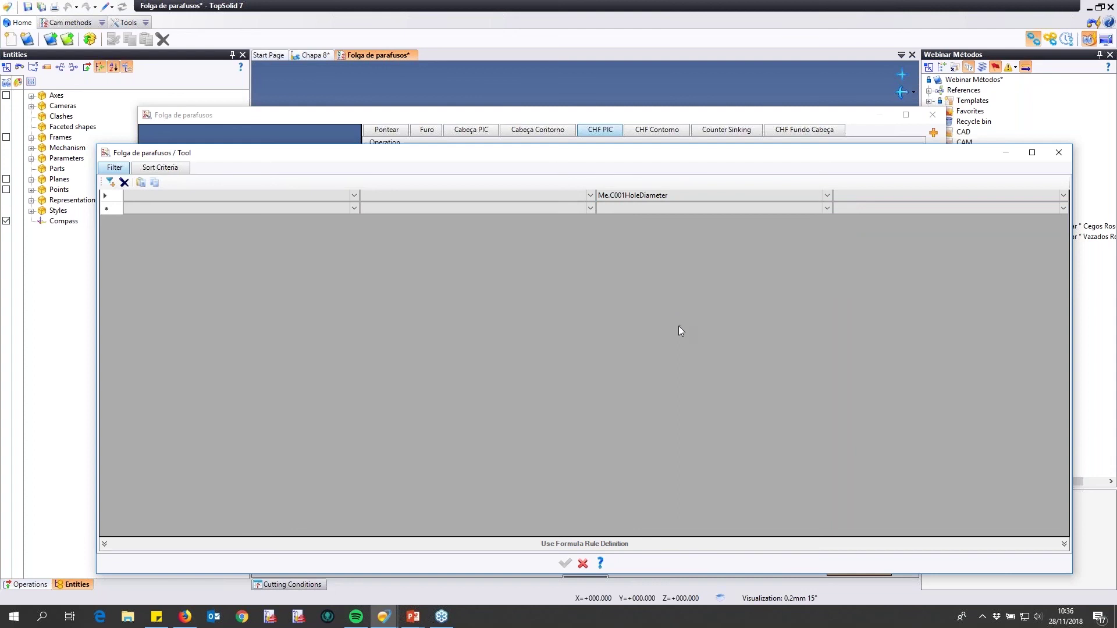
pyautogui.press('Escape')
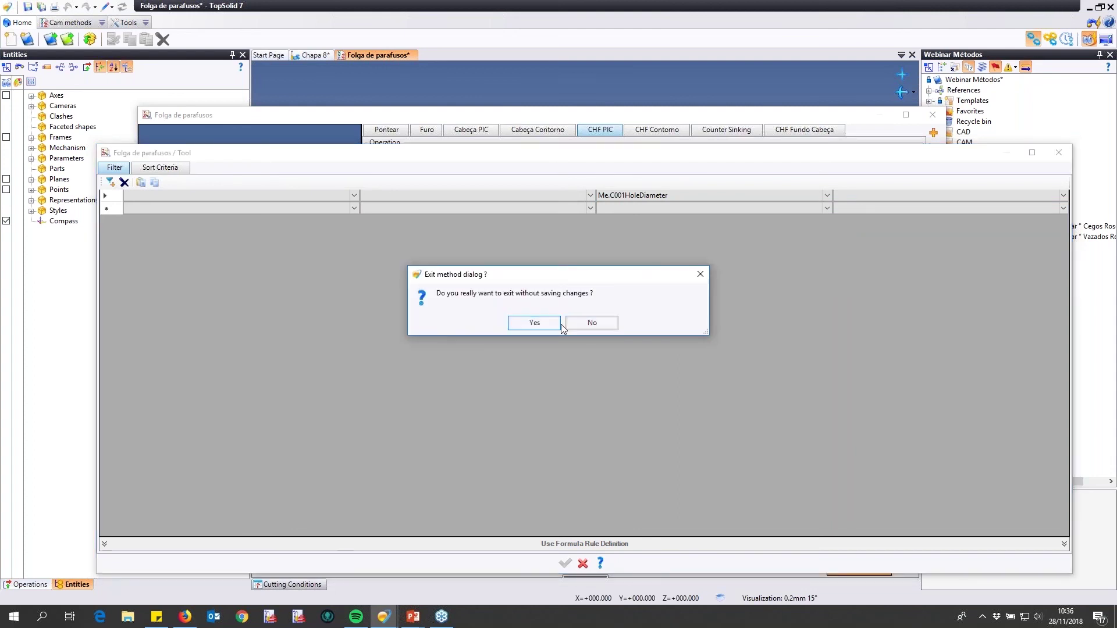
pyautogui.click(592, 324)
pyautogui.click(570, 541)
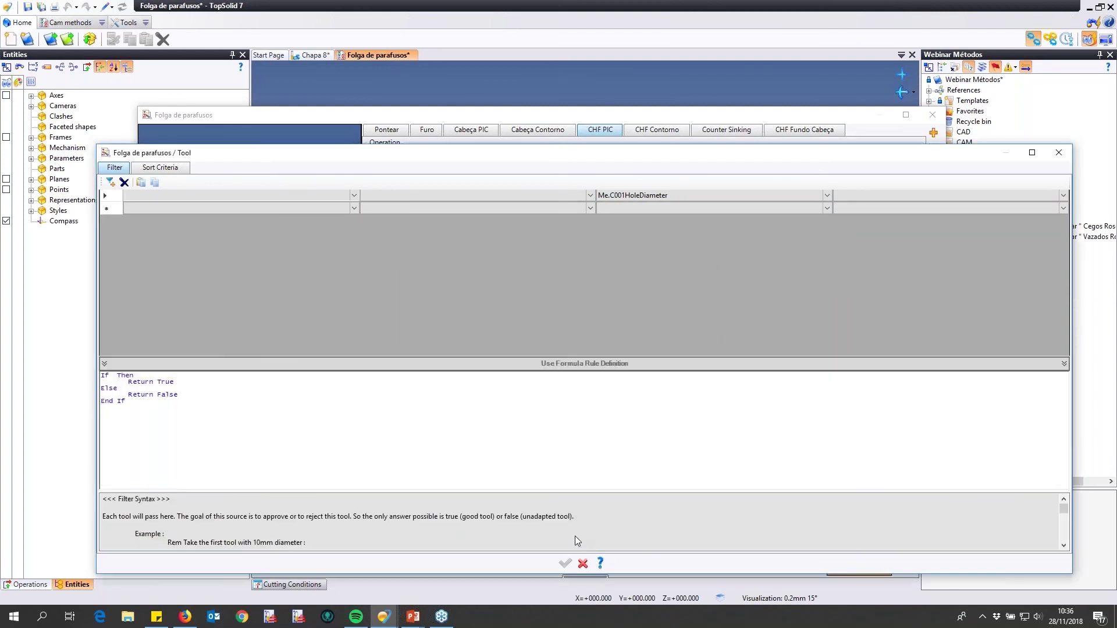
pyautogui.click(583, 563)
pyautogui.click(544, 326)
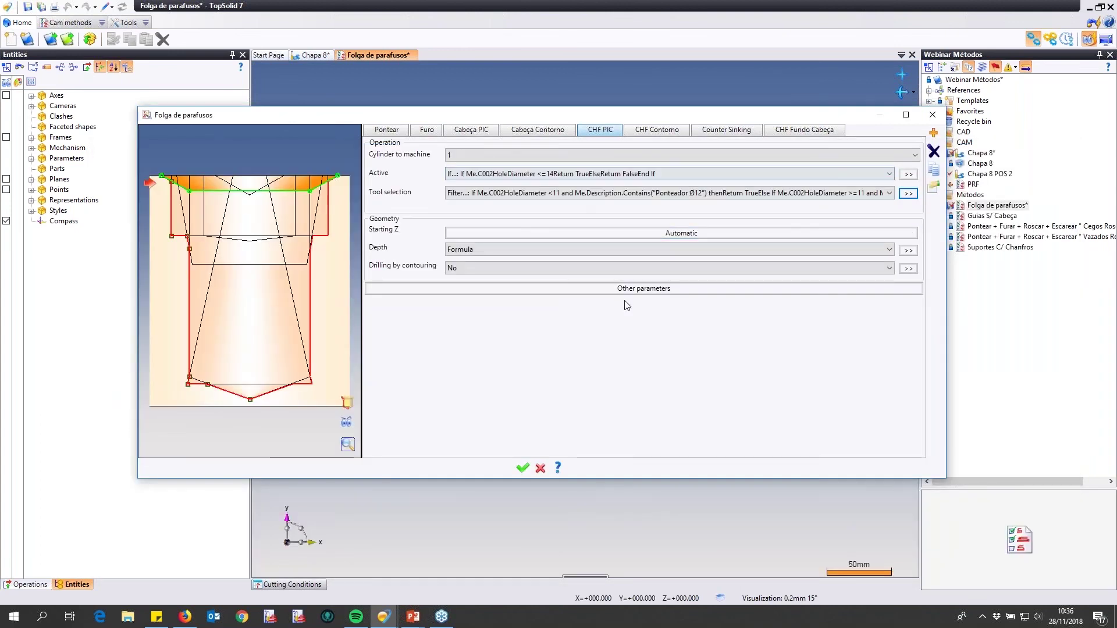
# - Review the CHF Contorno operation's settings and examine its tool selection formula
pyautogui.click(652, 130)
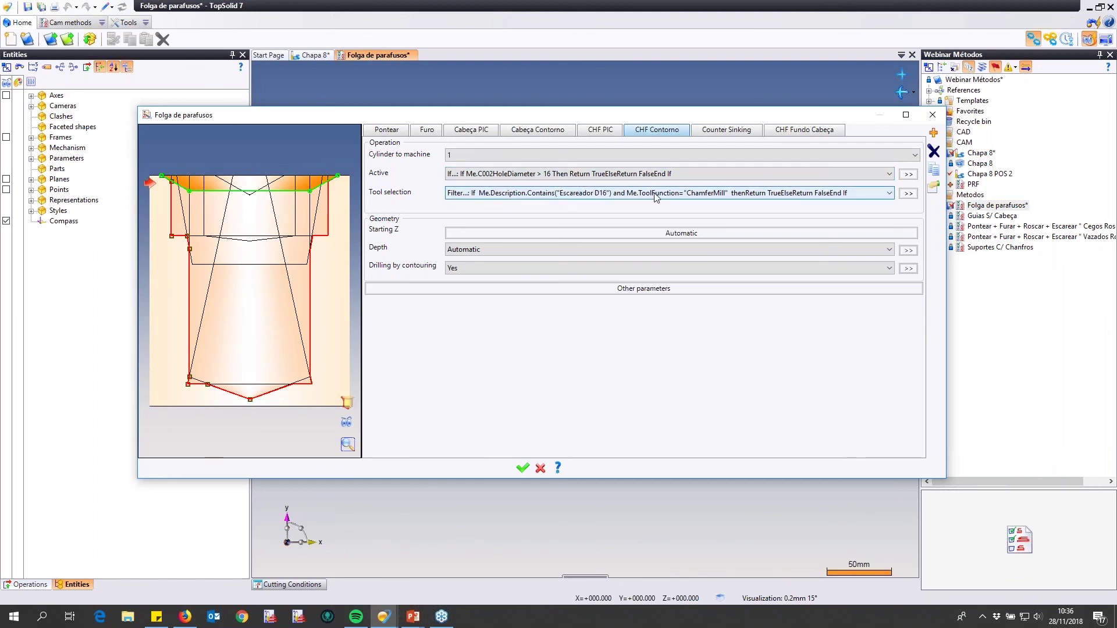
pyautogui.click(908, 194)
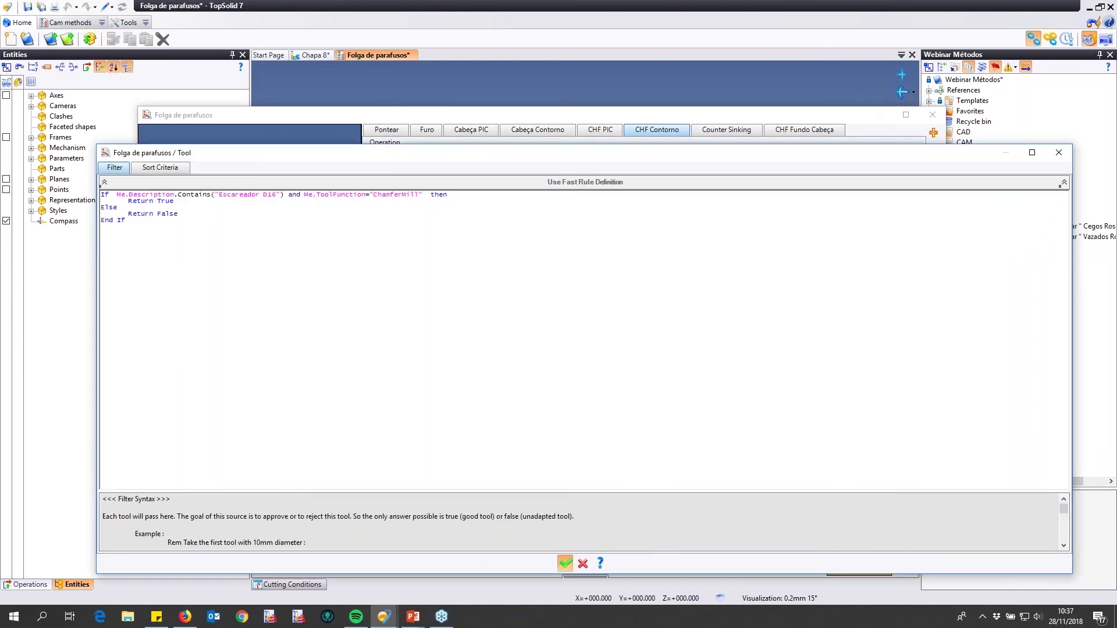
pyautogui.click(564, 563)
# - Examine the Counter Sinking operation, comparing its machining geometry preview with the finished hole shape
pyautogui.click(727, 131)
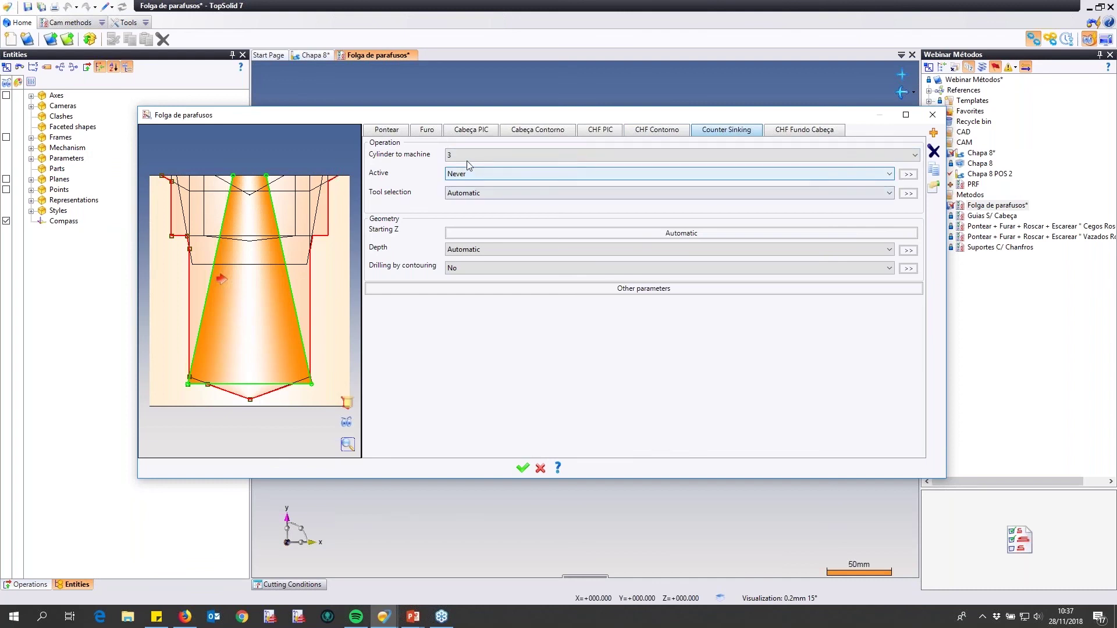
pyautogui.click(348, 422)
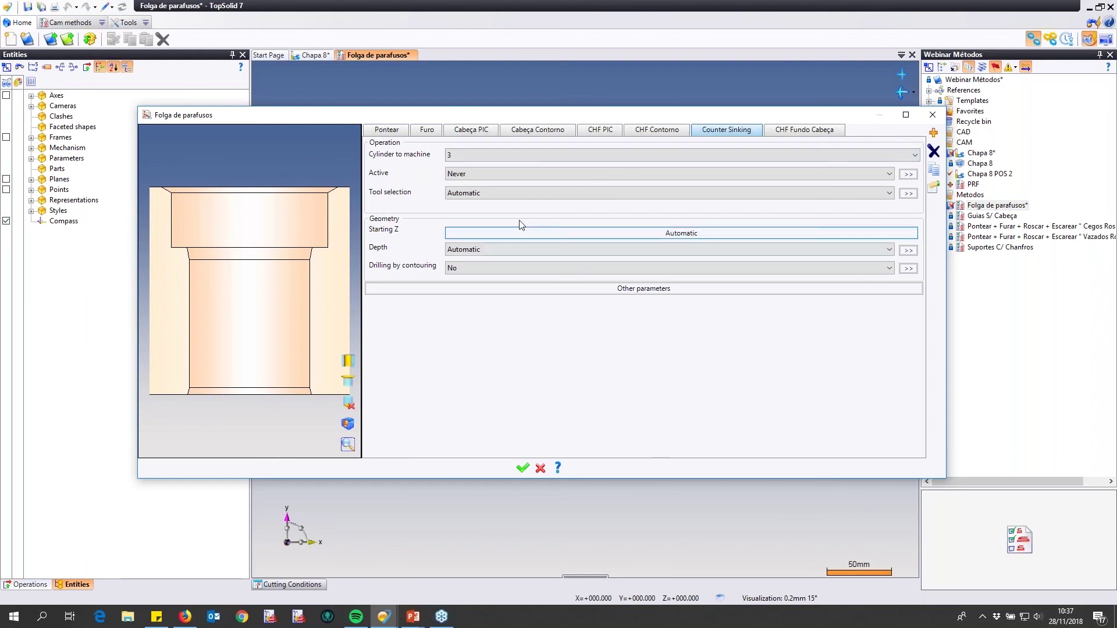
pyautogui.click(347, 423)
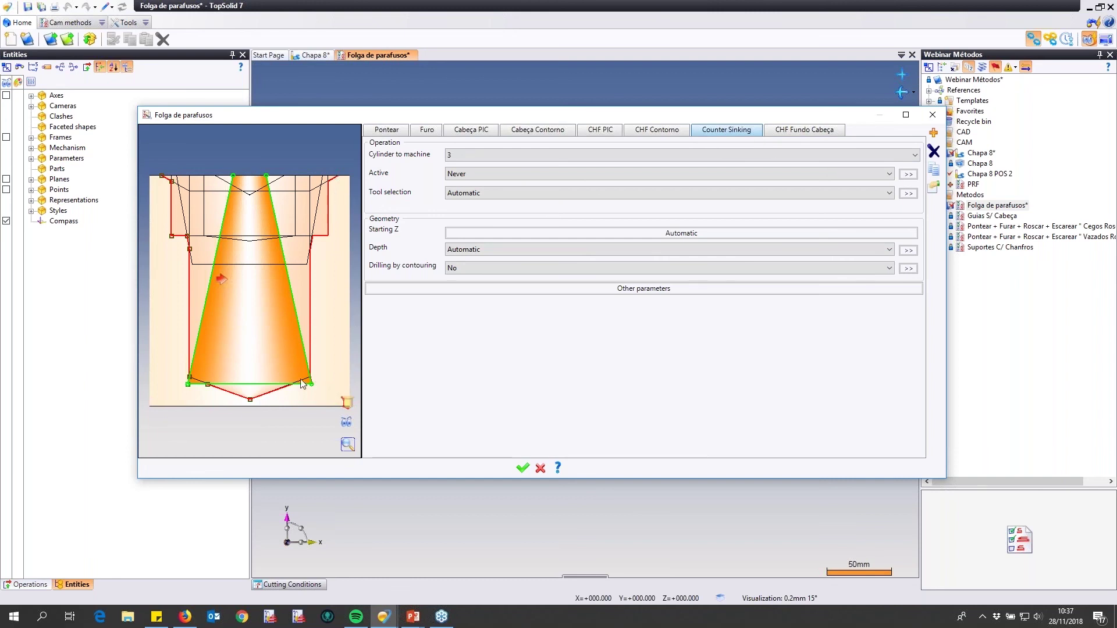
pyautogui.click(346, 423)
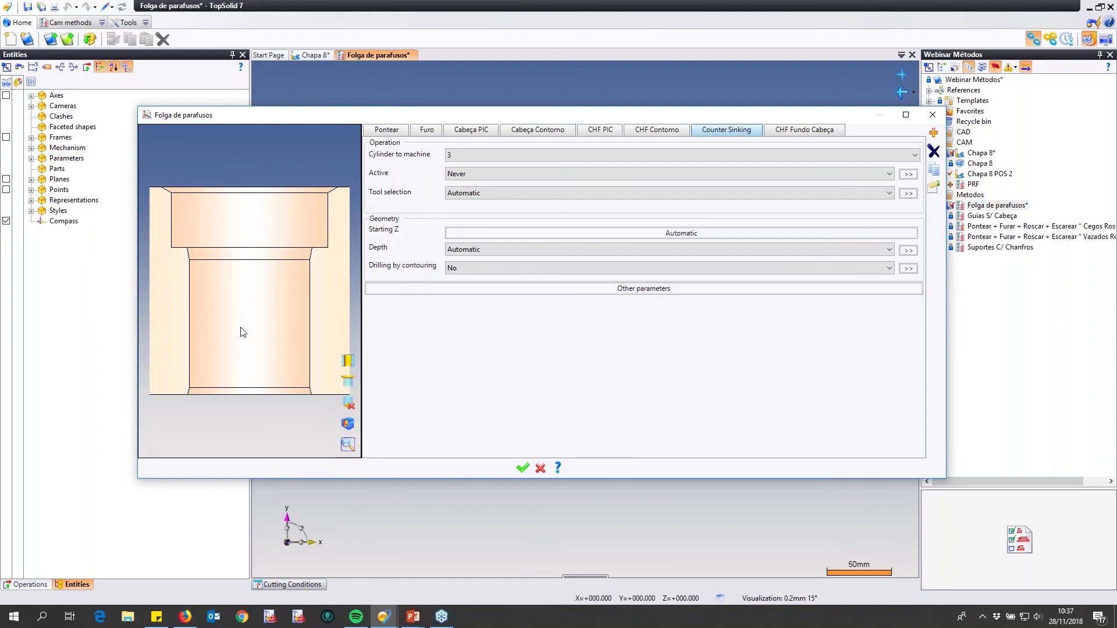
# - Examine the CHF Fundo Cabeça tool selection formula and confirm the Folga de parafusos method dialog
pyautogui.click(788, 135)
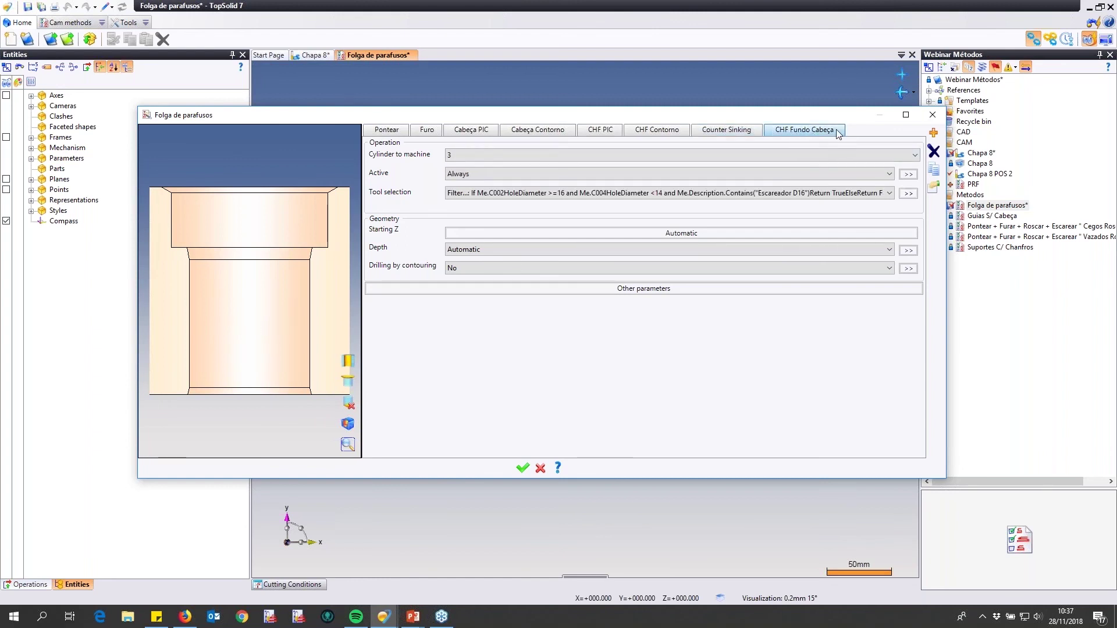
pyautogui.click(907, 195)
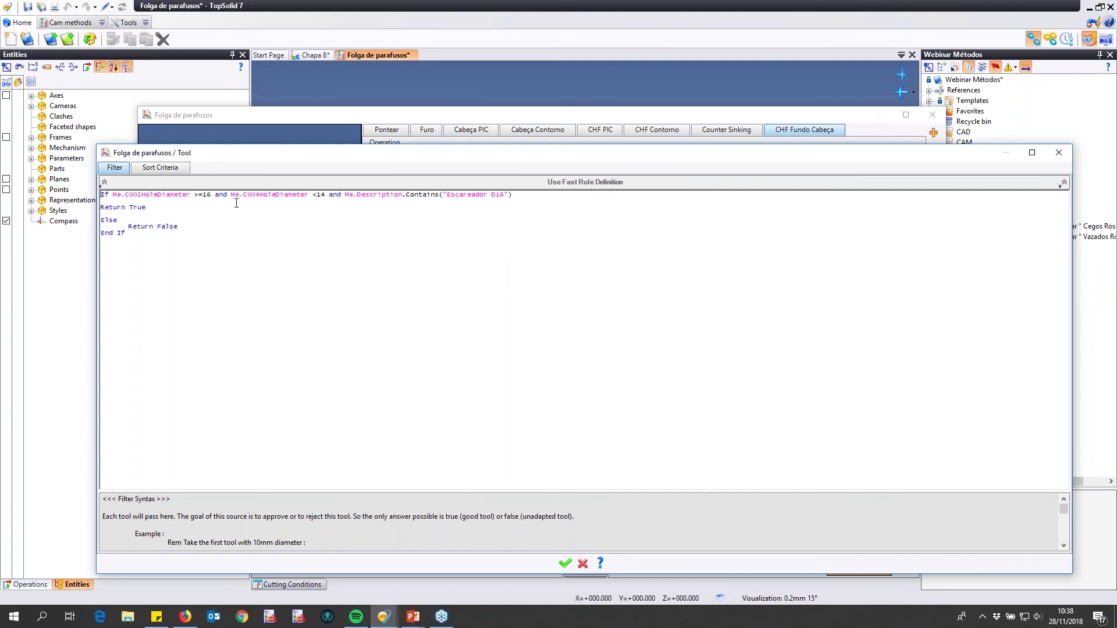
pyautogui.click(573, 563)
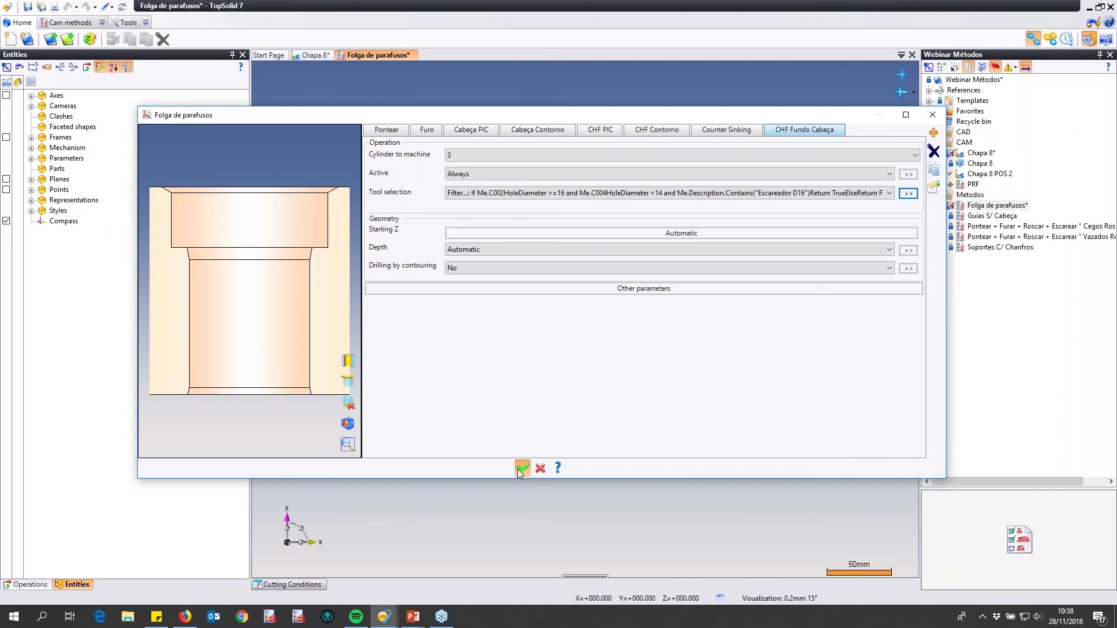
pyautogui.click(522, 469)
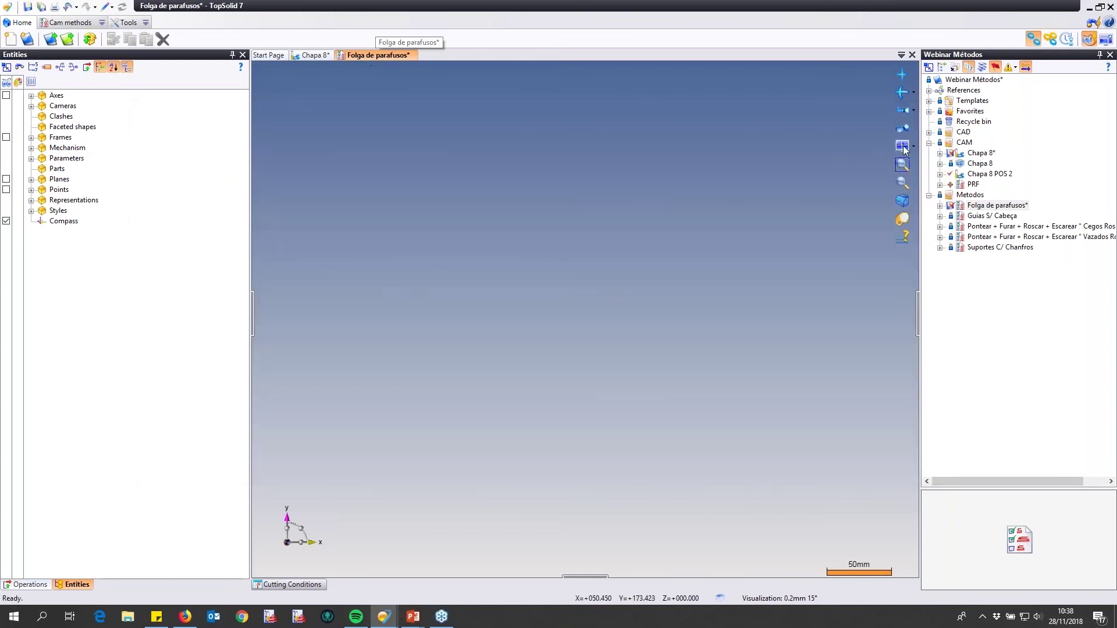
# - Open the Guias S/ Cabeça method and switch its preview to the finished hole shape
pyautogui.click(1013, 217)
pyautogui.doubleClick(1013, 218)
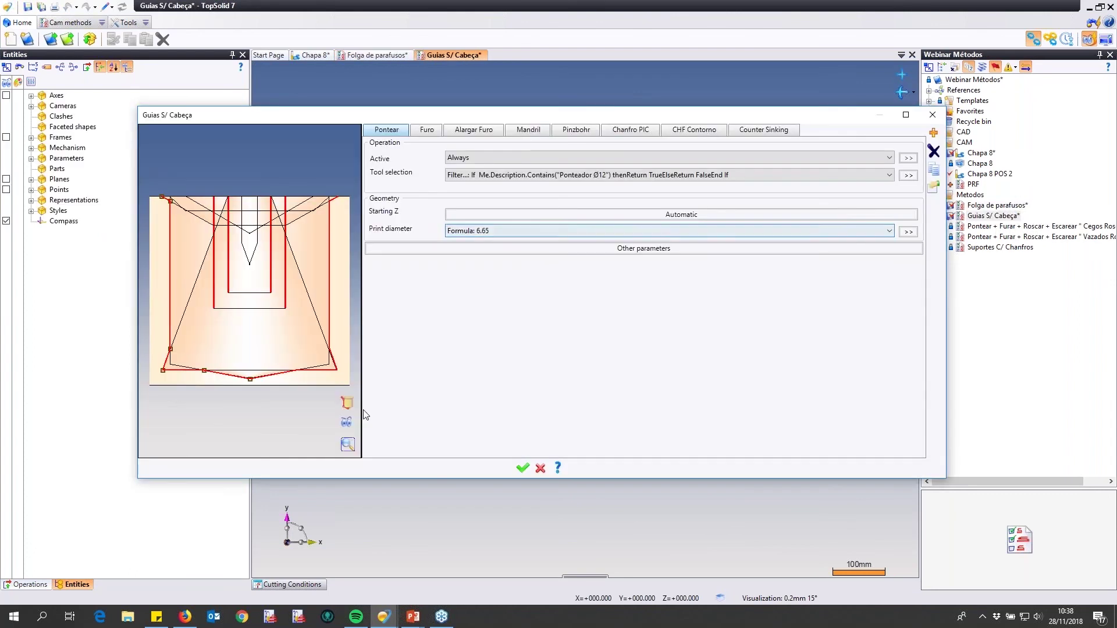
pyautogui.click(349, 425)
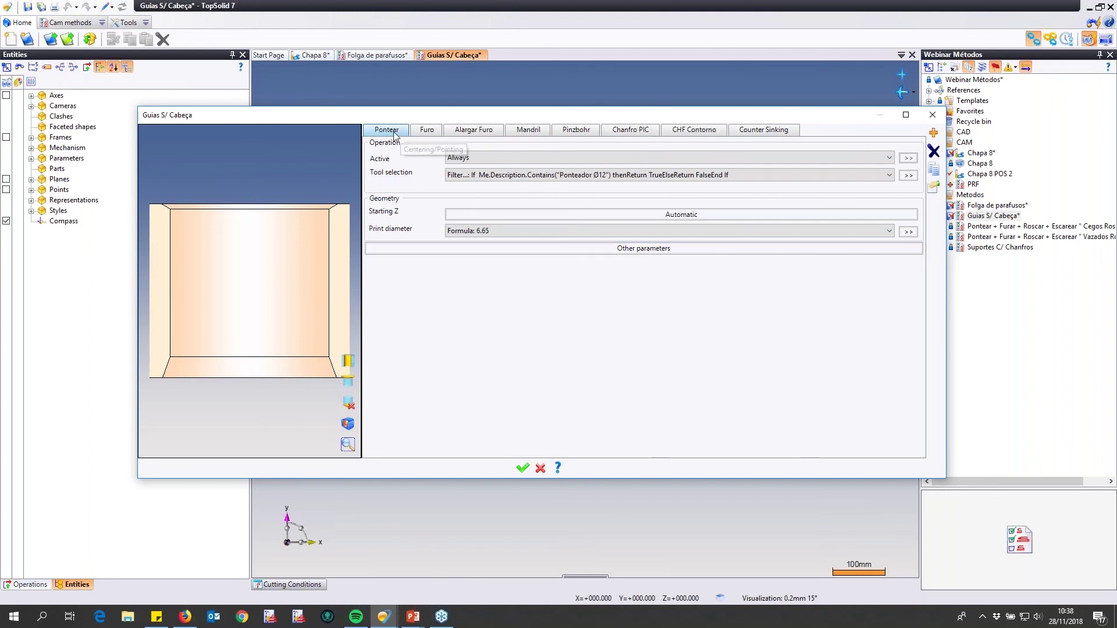
# - Review the activation conditions and settings of the Furo, Alargar Furo, Mandril and Pinzbohr operations
pyautogui.click(428, 131)
pyautogui.click(474, 129)
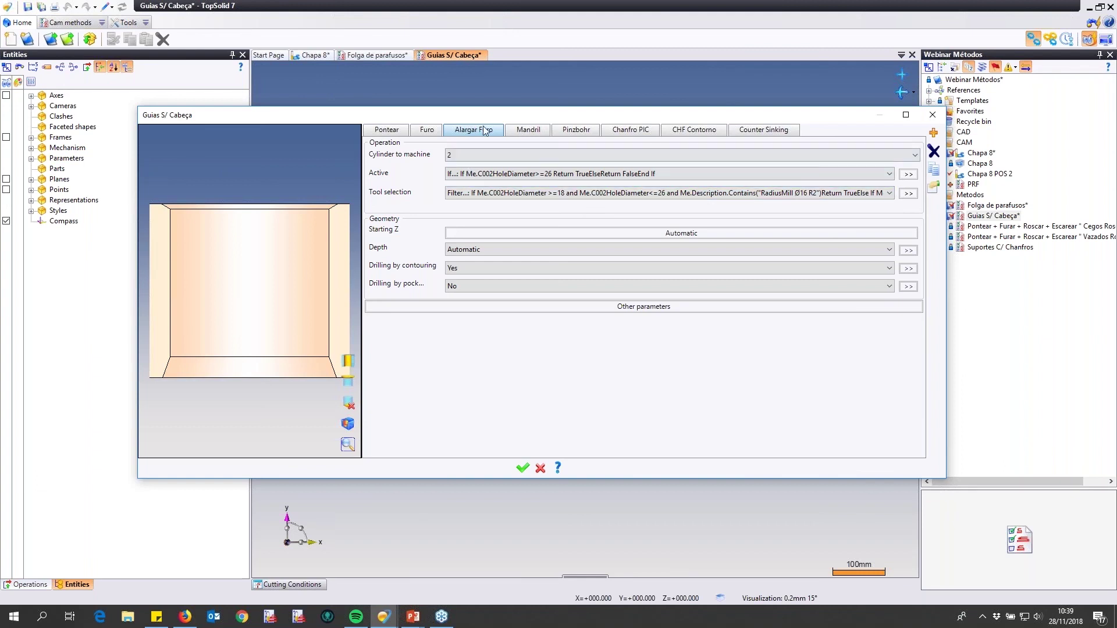
pyautogui.click(545, 134)
pyautogui.click(580, 130)
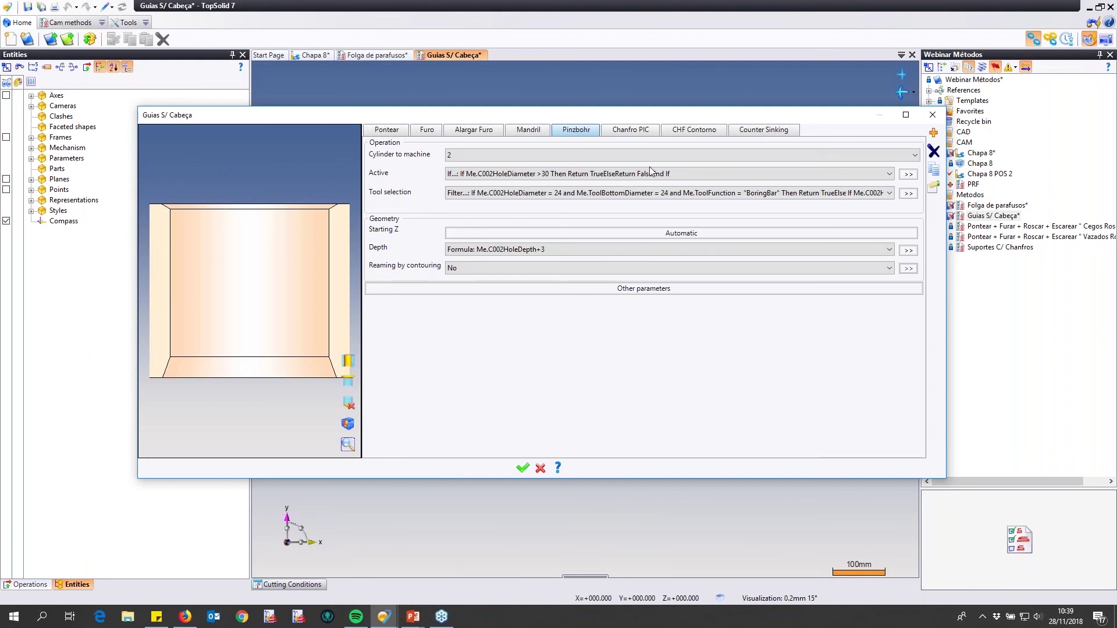
# - Compare the activation conditions, tool selection and depth settings of the Chanfro PIC and CHF Contorno operations
pyautogui.click(645, 133)
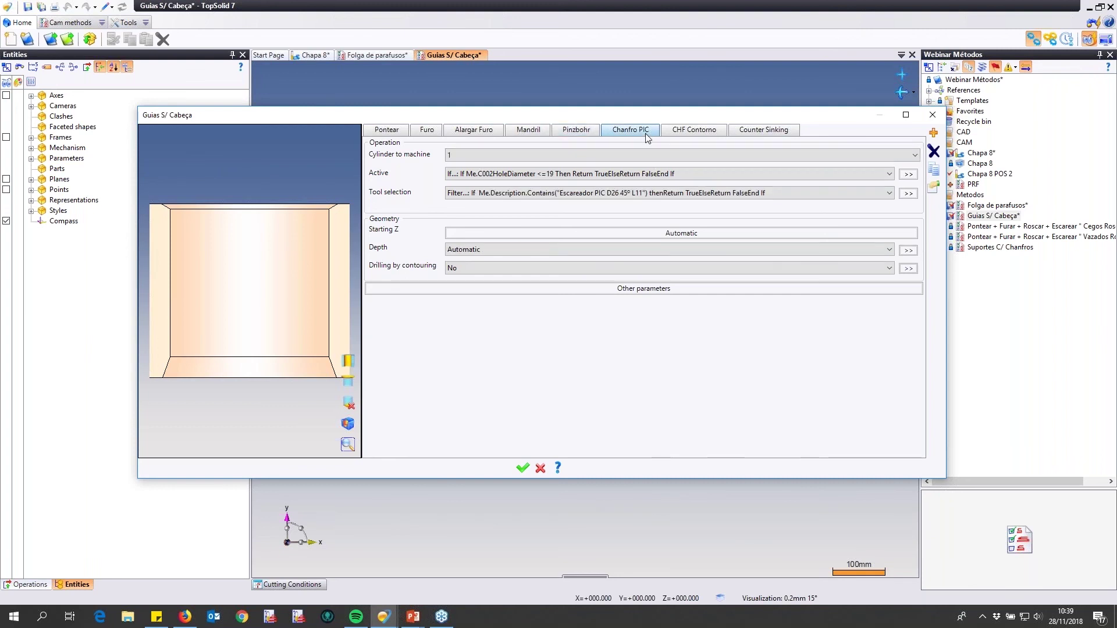
pyautogui.click(692, 133)
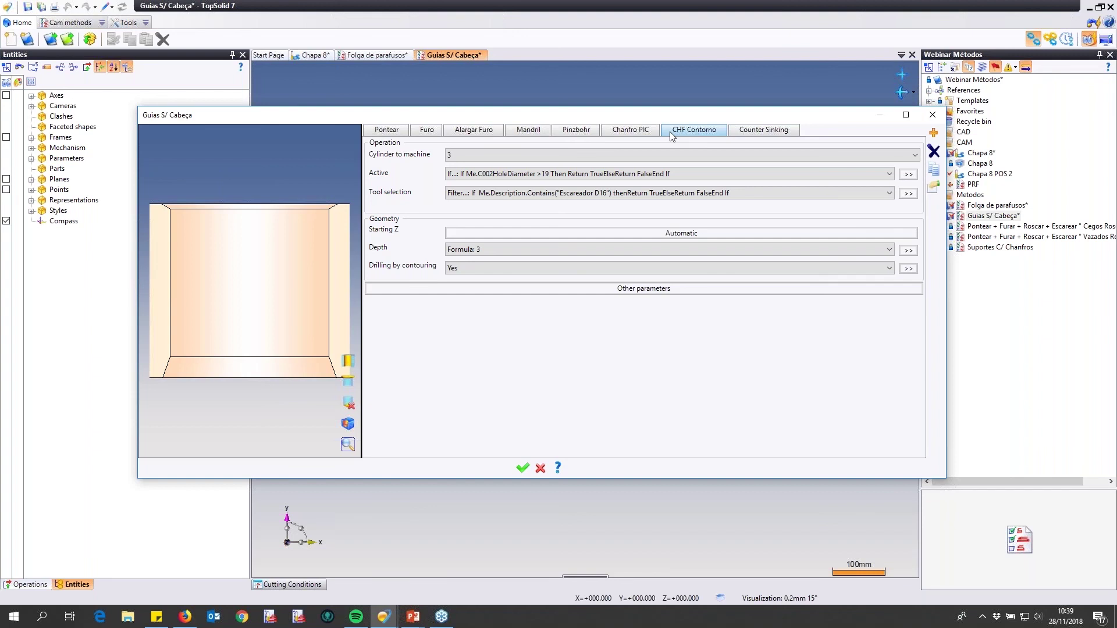
pyautogui.click(476, 254)
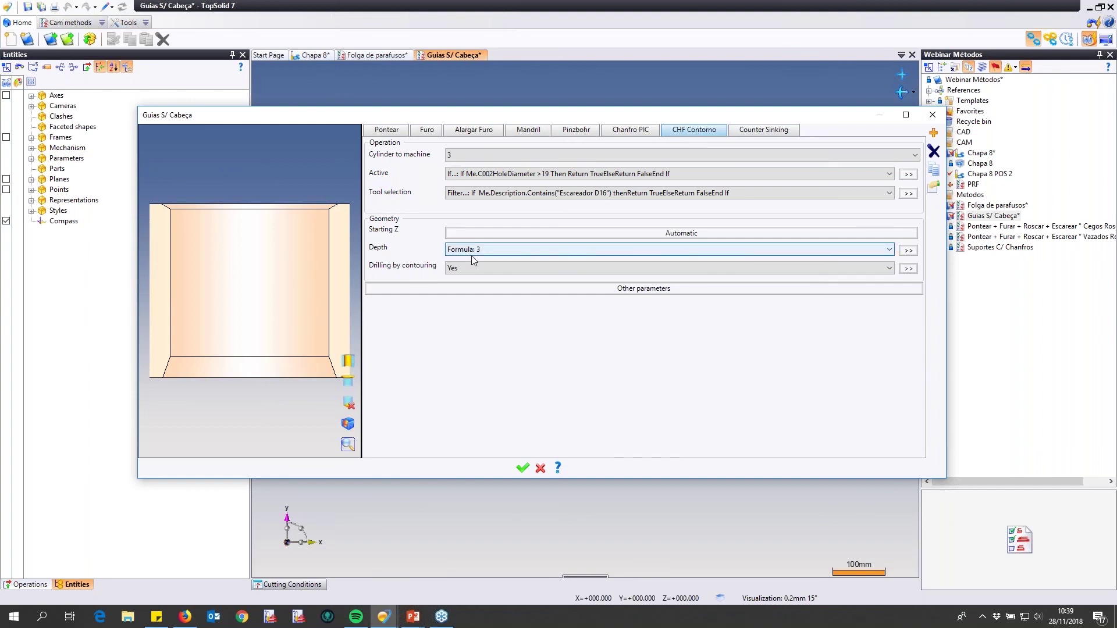
pyautogui.click(631, 130)
pyautogui.click(719, 134)
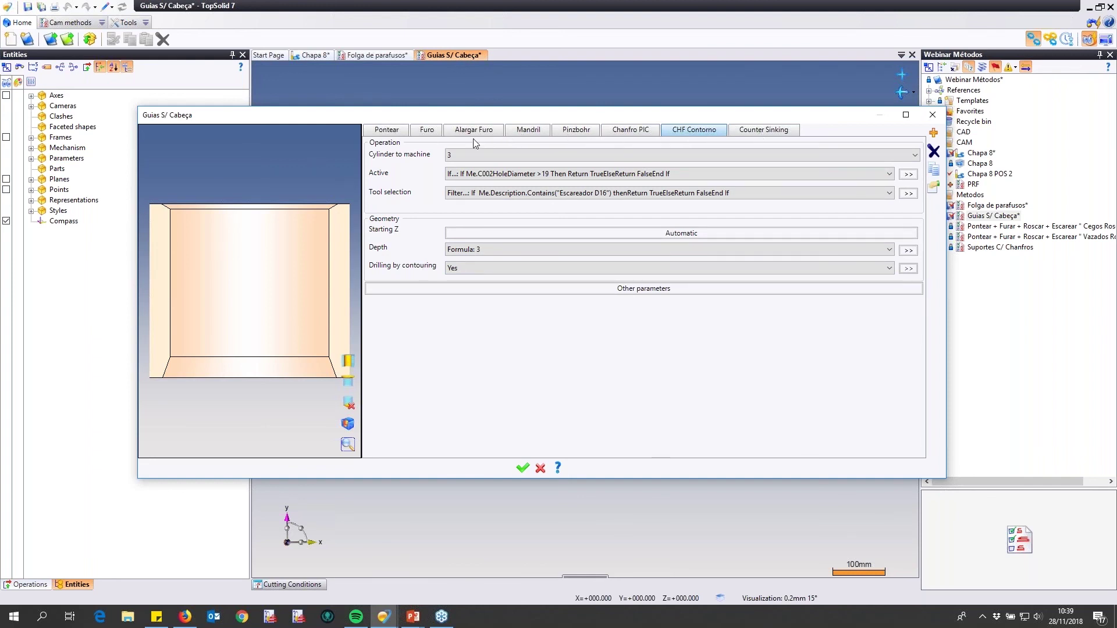
# - Examine the Chanfro PIC tool selection formula and exit it without saving changes
pyautogui.click(643, 131)
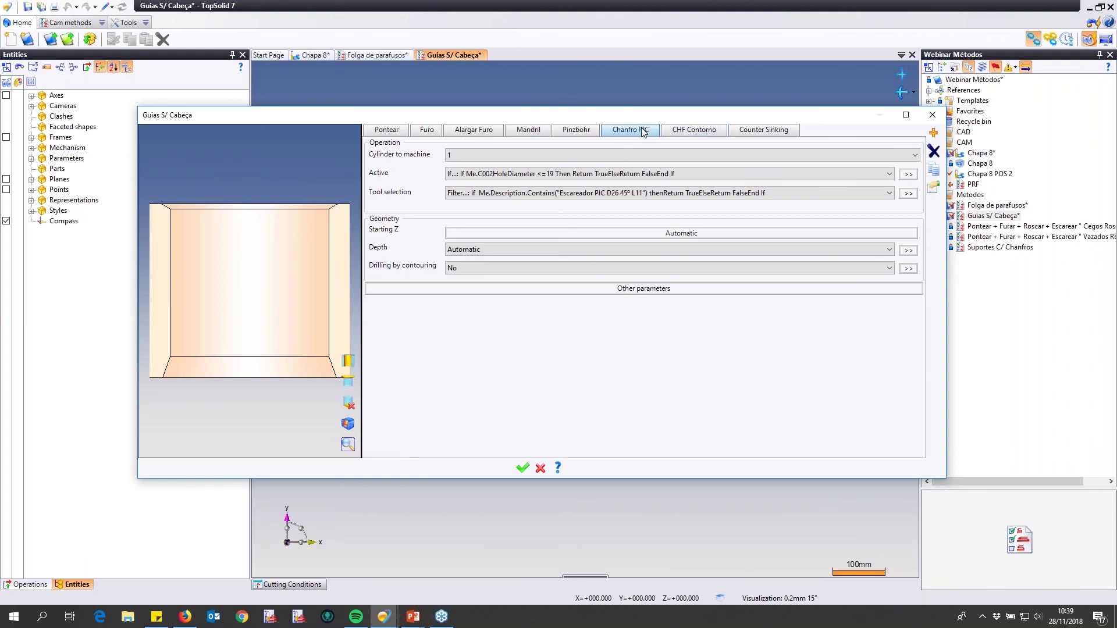
pyautogui.click(907, 193)
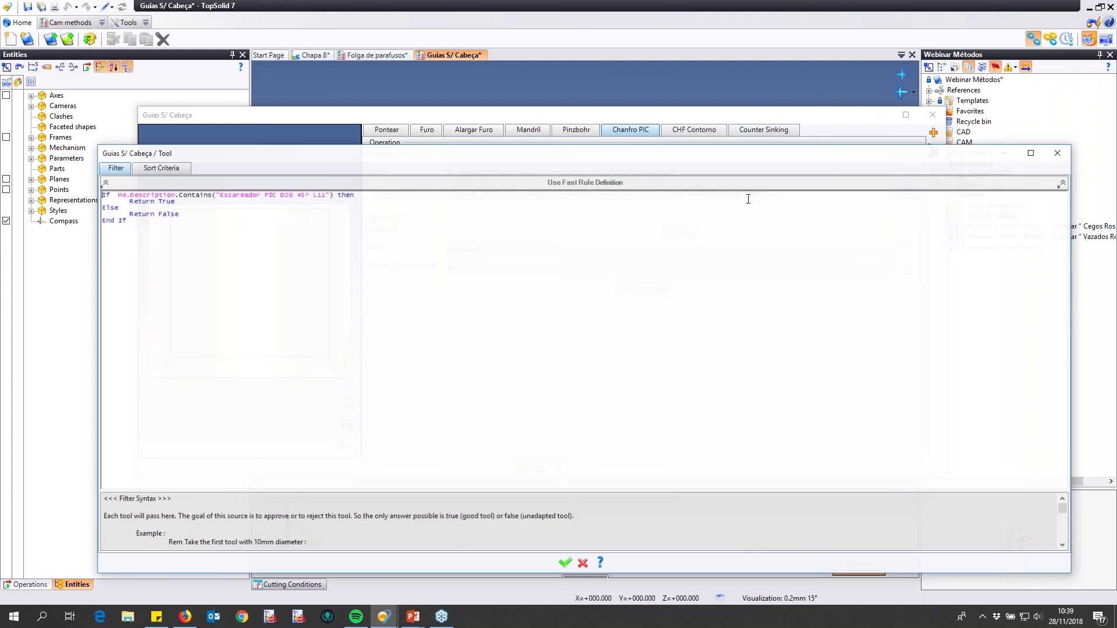
pyautogui.press('Escape')
pyautogui.click(555, 327)
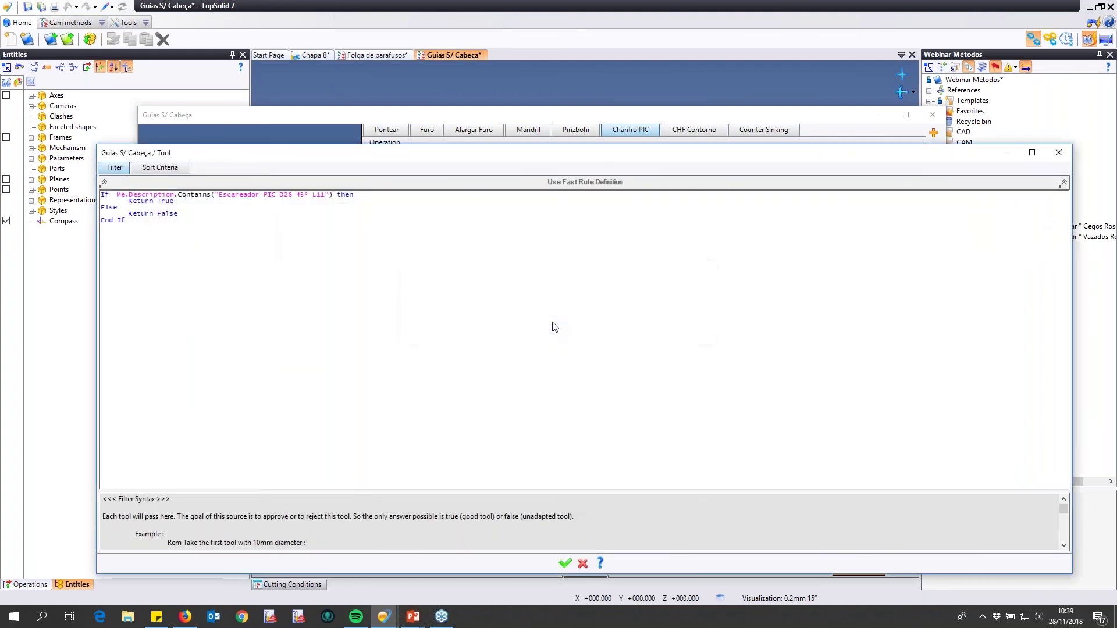
# - Examine the Alargar Furo tool selection formula that assigns RadiusMill tools by hole diameter range
pyautogui.click(488, 134)
pyautogui.click(908, 193)
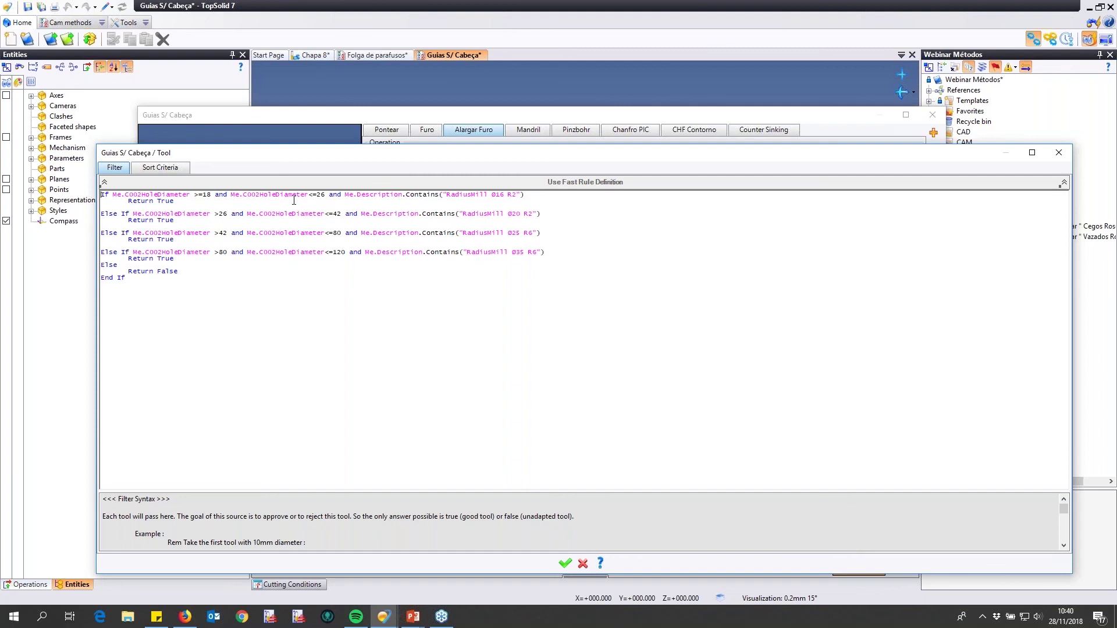
pyautogui.click(566, 569)
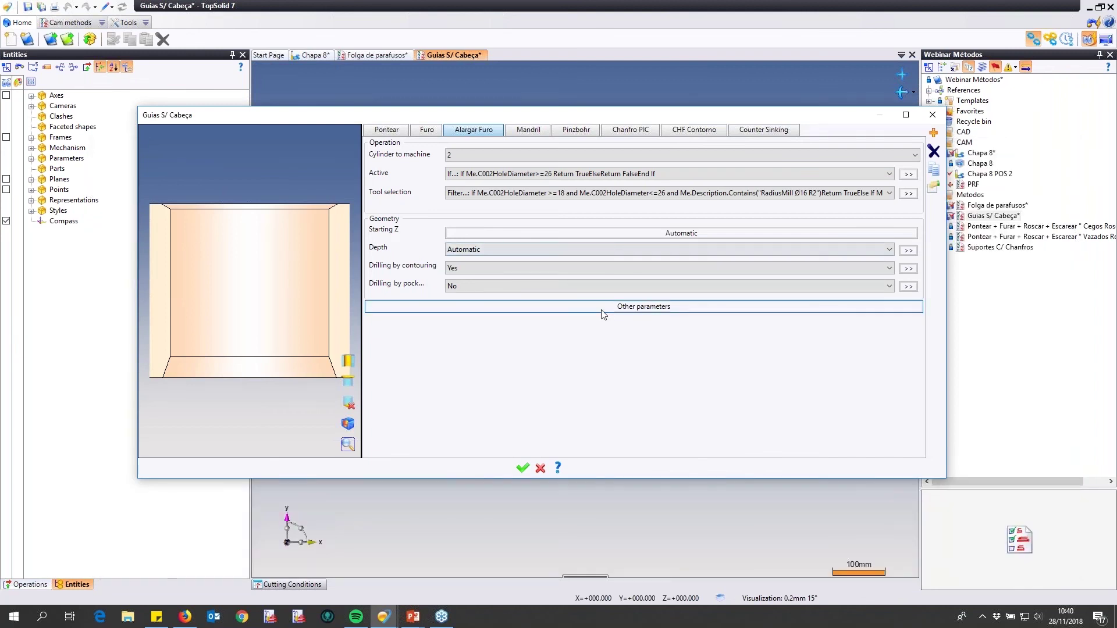
# - Review Alargar Furo's modified parameters, including the hole diameter and the stock to leave on floor and wall
pyautogui.click(603, 307)
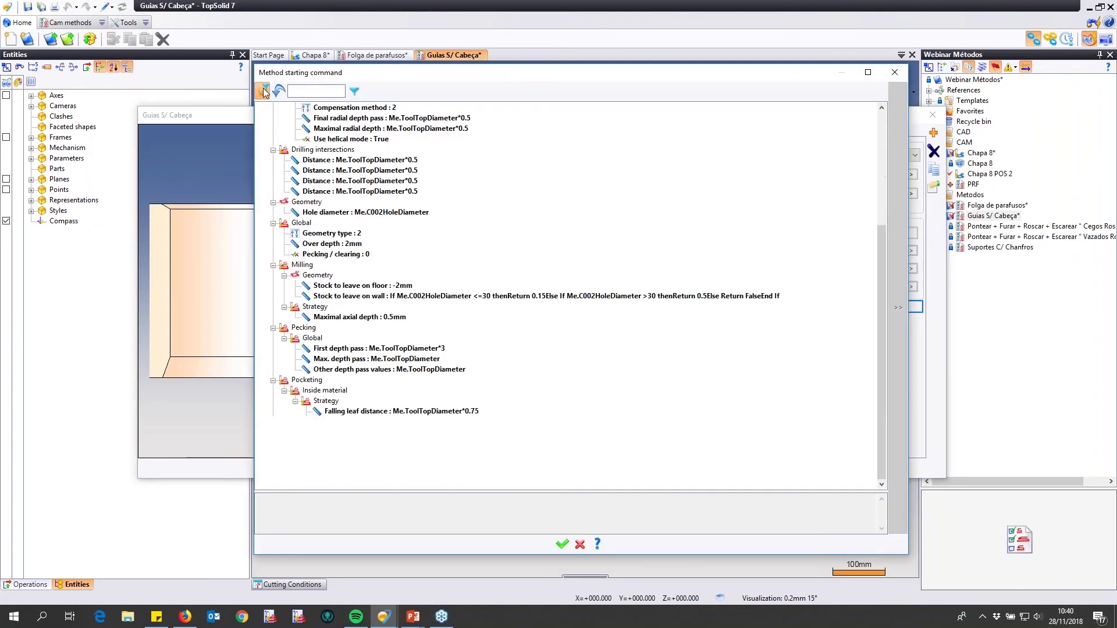
pyautogui.click(264, 91)
pyautogui.scroll(5, 554, 326)
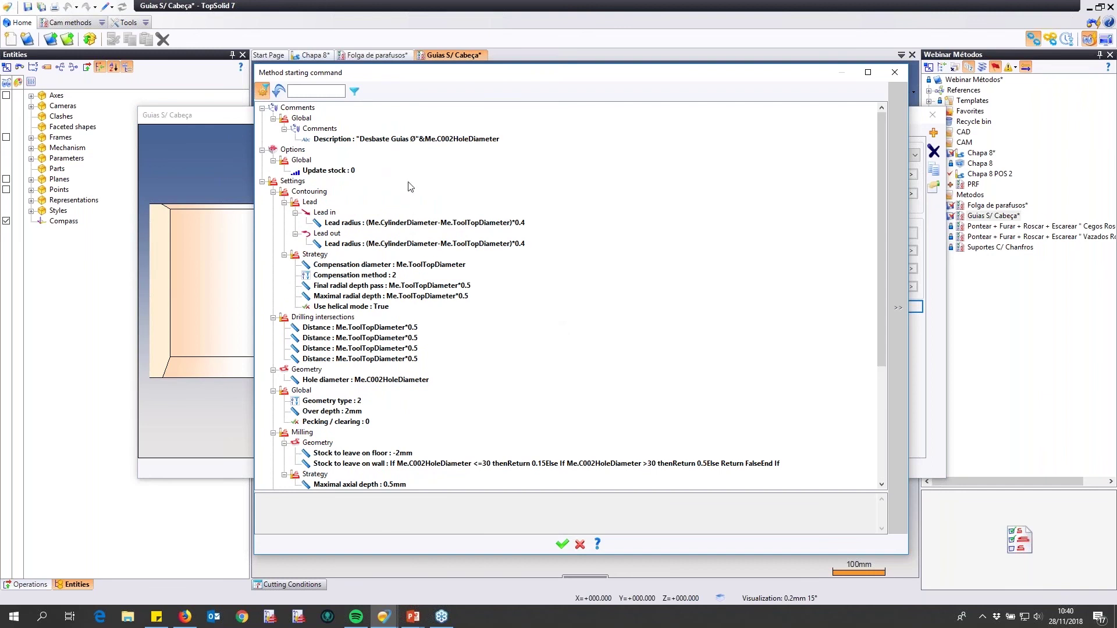
pyautogui.scroll(-3, 411, 188)
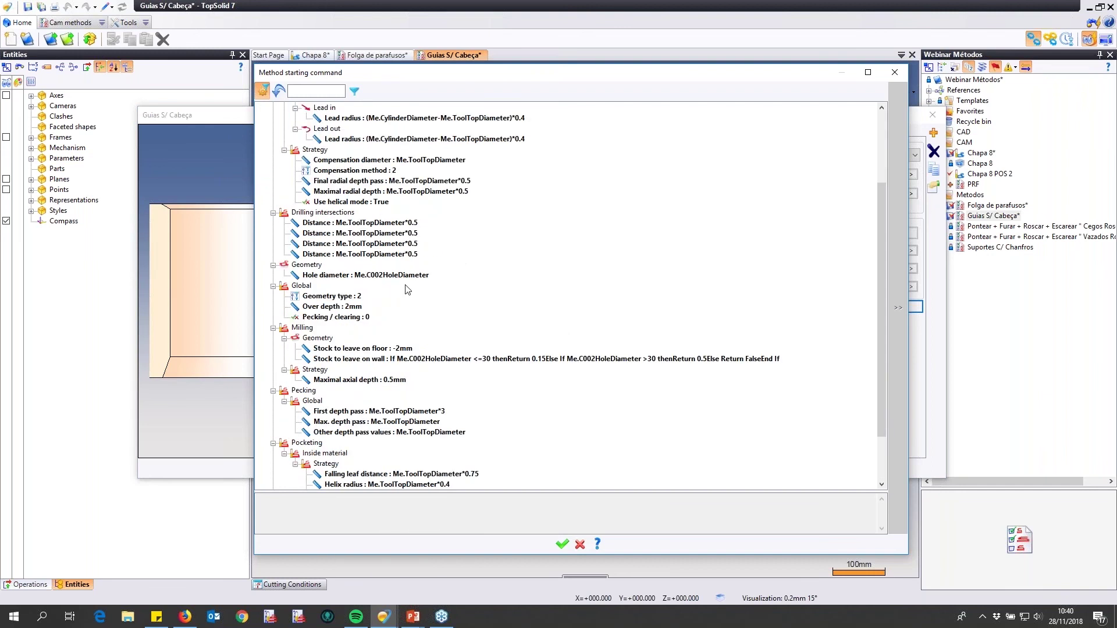
pyautogui.click(319, 276)
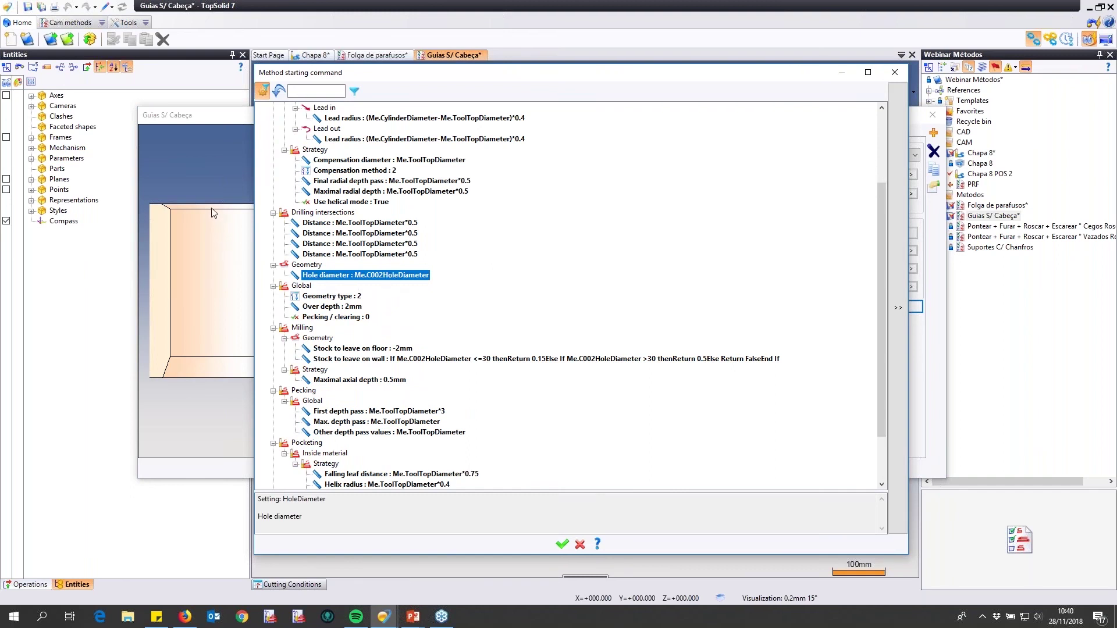
pyautogui.click(401, 349)
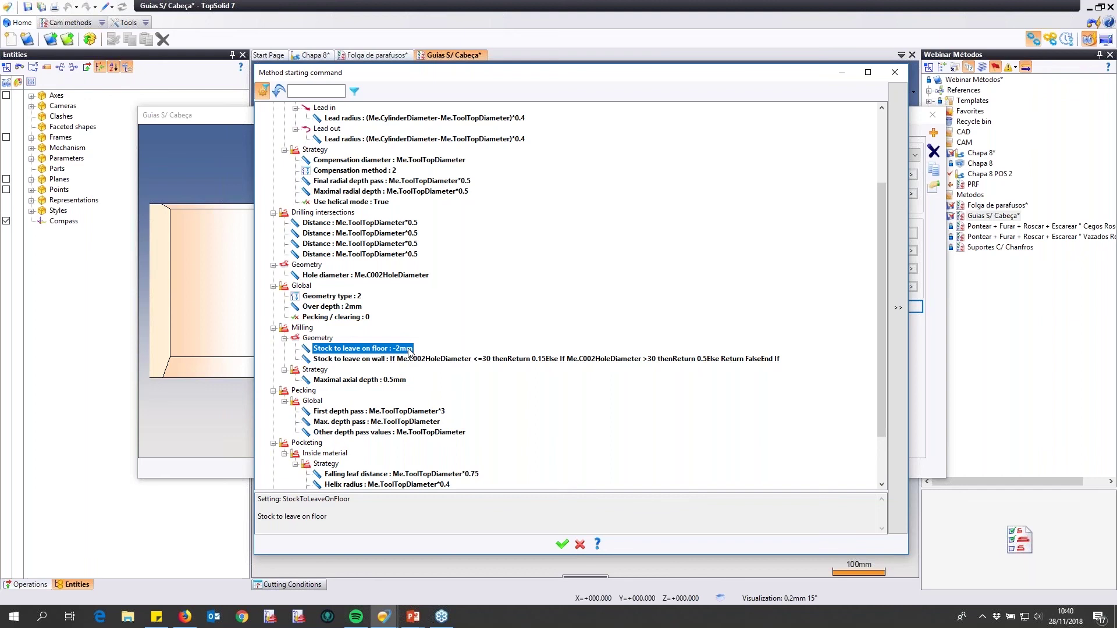
pyautogui.click(437, 361)
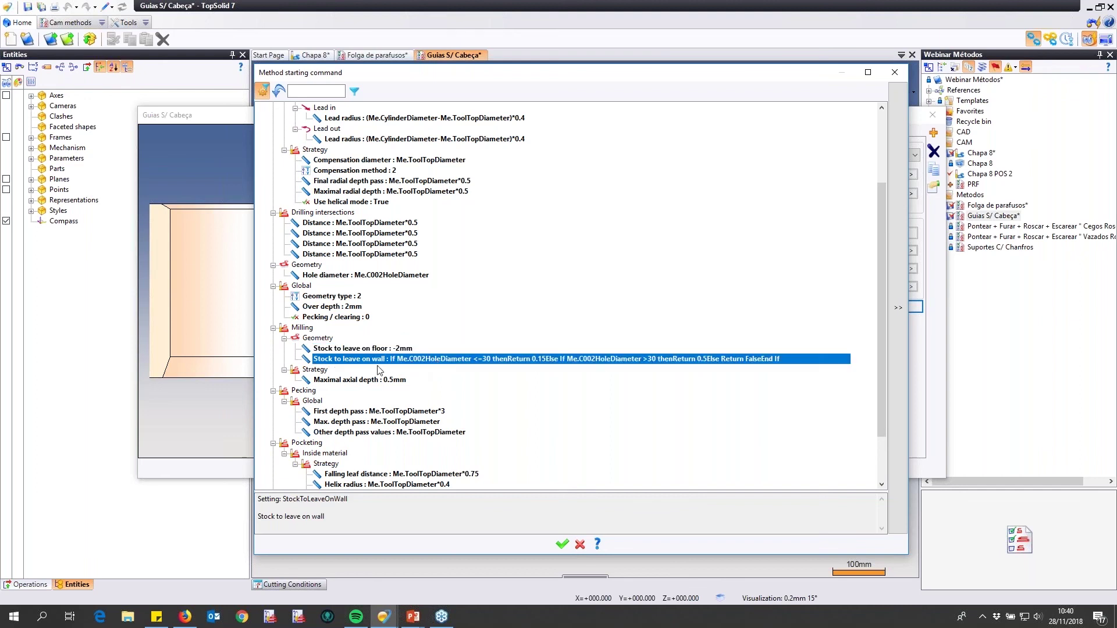
# - Open Alargar Furo's stock to leave on wall formula and examine its return values for each hole diameter range
pyautogui.doubleClick(429, 361)
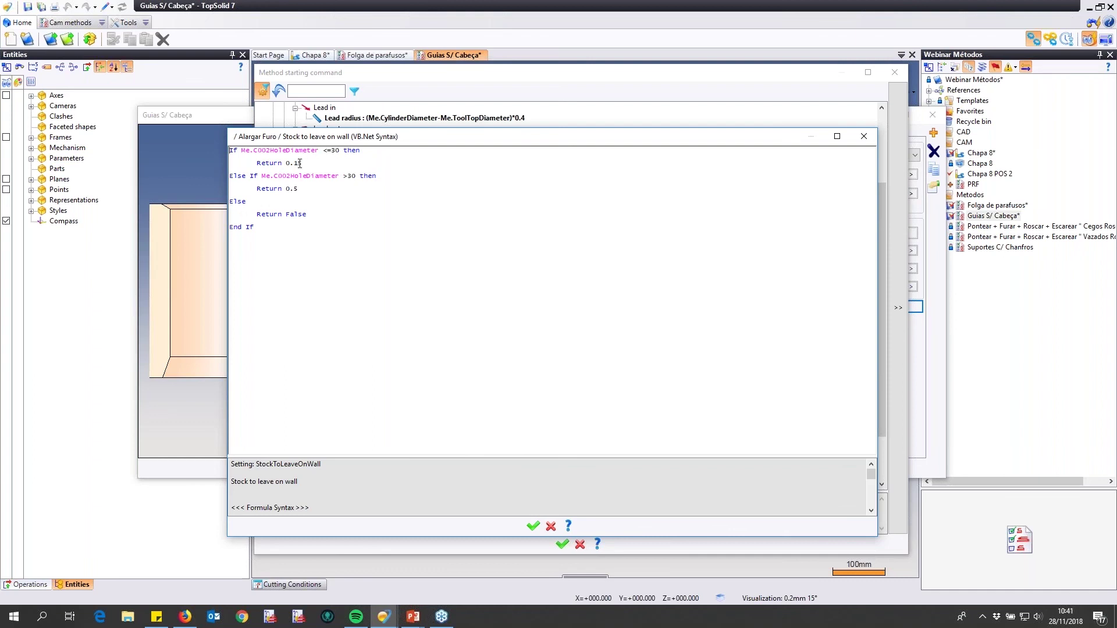
pyautogui.moveTo(302, 163); pyautogui.dragTo(286, 164)
pyautogui.moveTo(299, 189); pyautogui.dragTo(291, 190)
pyautogui.click(401, 314)
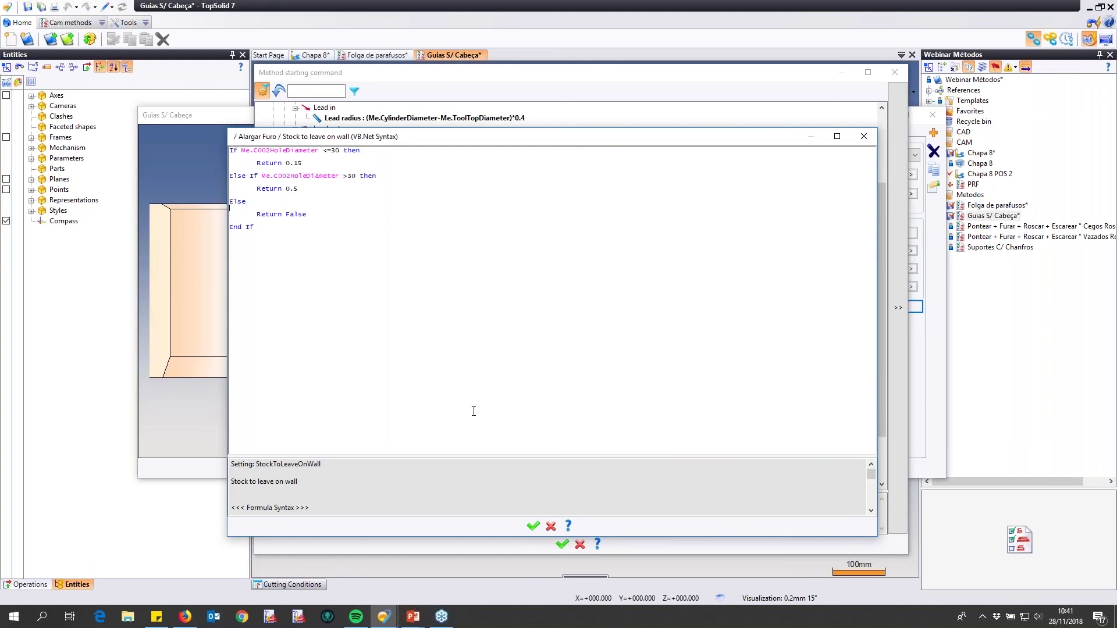
# - Exit the stock to leave on wall formula, review Alargar Furo's remaining pecking, pocketing and Z parameters, and accept them
pyautogui.click(533, 527)
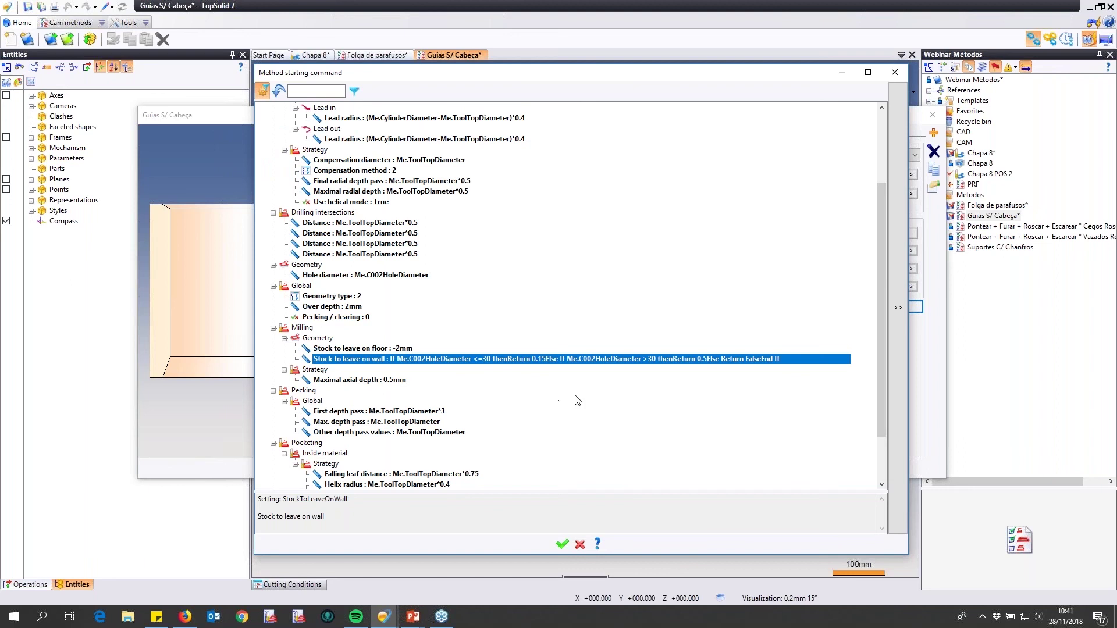
pyautogui.scroll(-2, 577, 400)
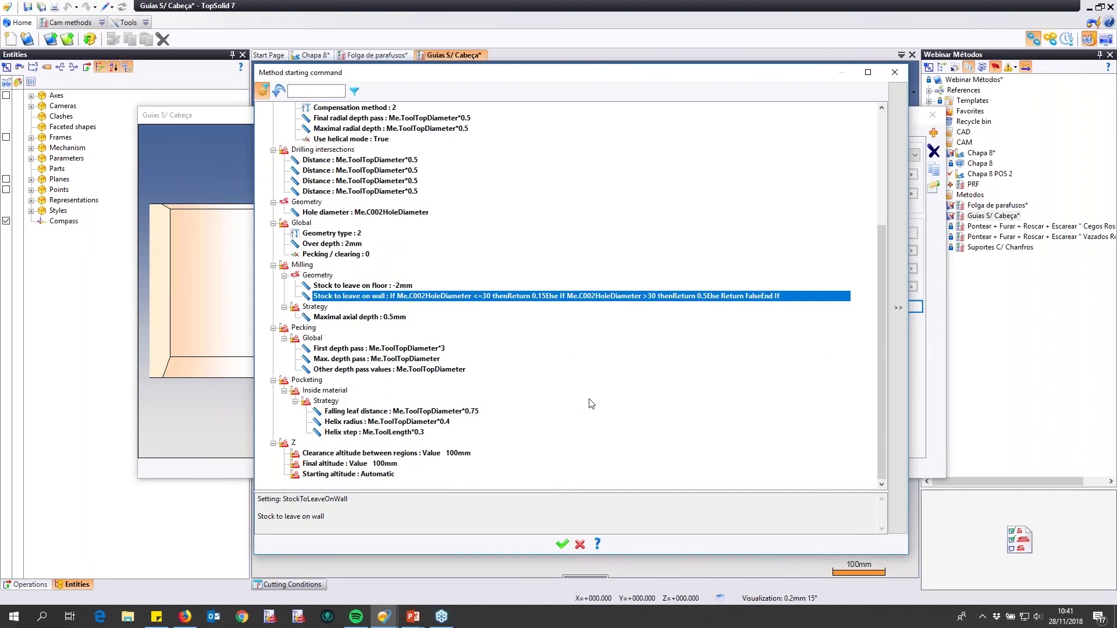
pyautogui.click(562, 544)
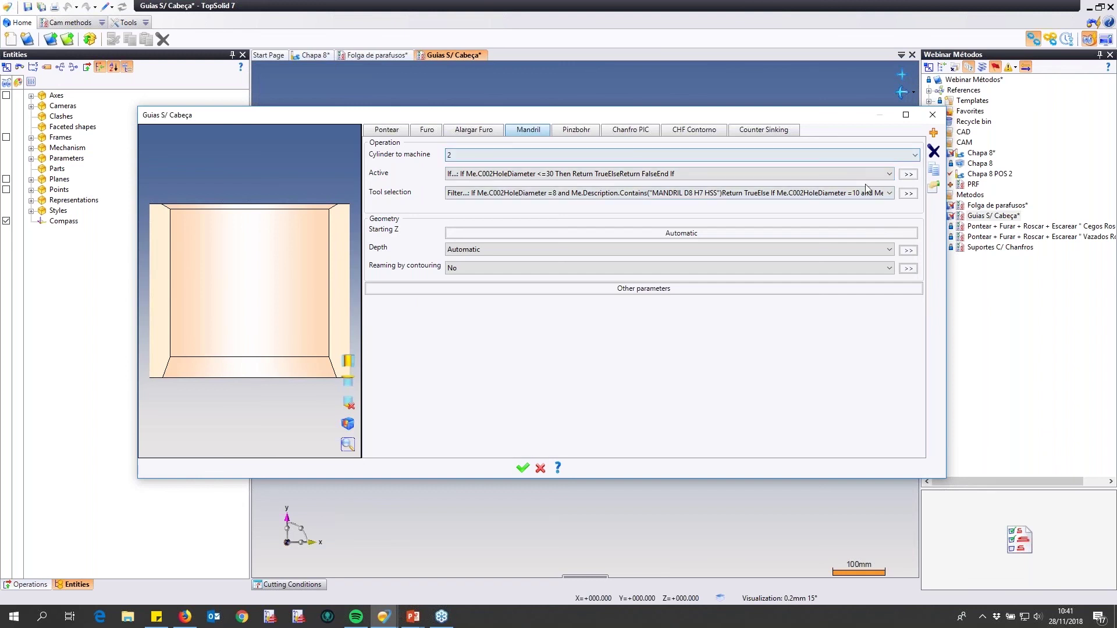
# - Check the hole diameter conditions that activate the Mandril and Pinzbohr operations
pyautogui.click(909, 176)
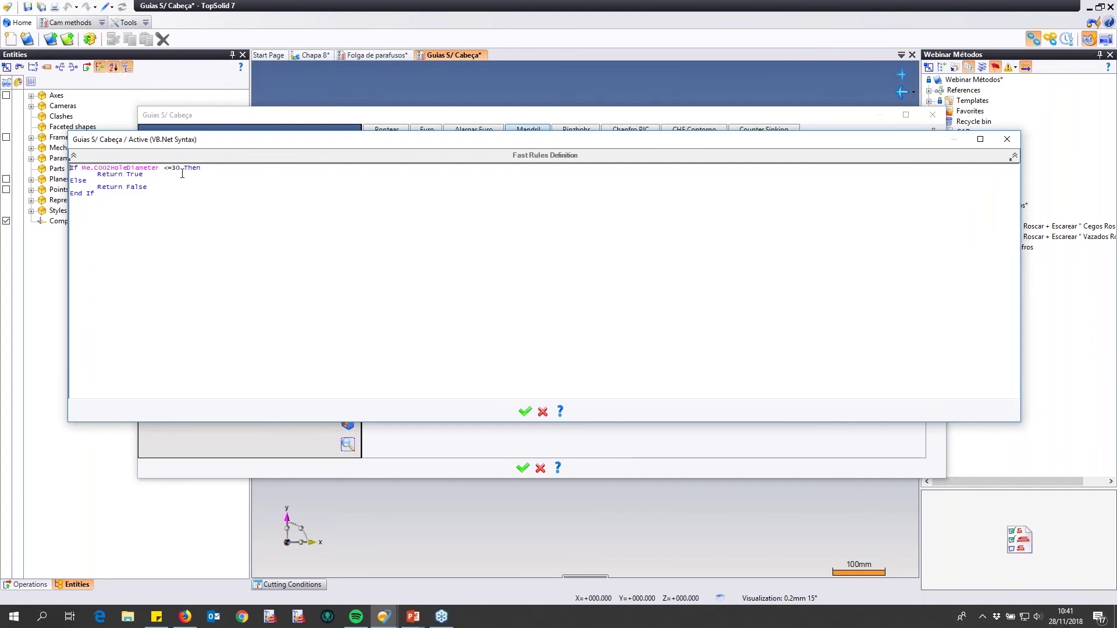
pyautogui.click(526, 411)
pyautogui.click(576, 129)
pyautogui.click(524, 180)
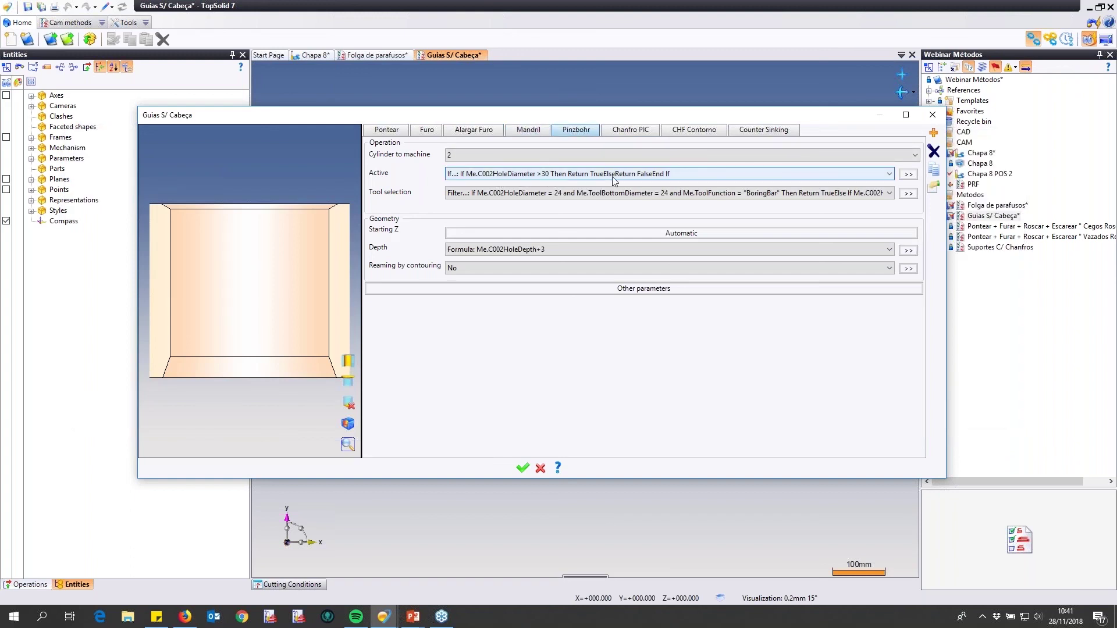
# - Examine the Pinzbohr tool selection filter that matches BoringBar tools to each hole diameter
pyautogui.click(908, 193)
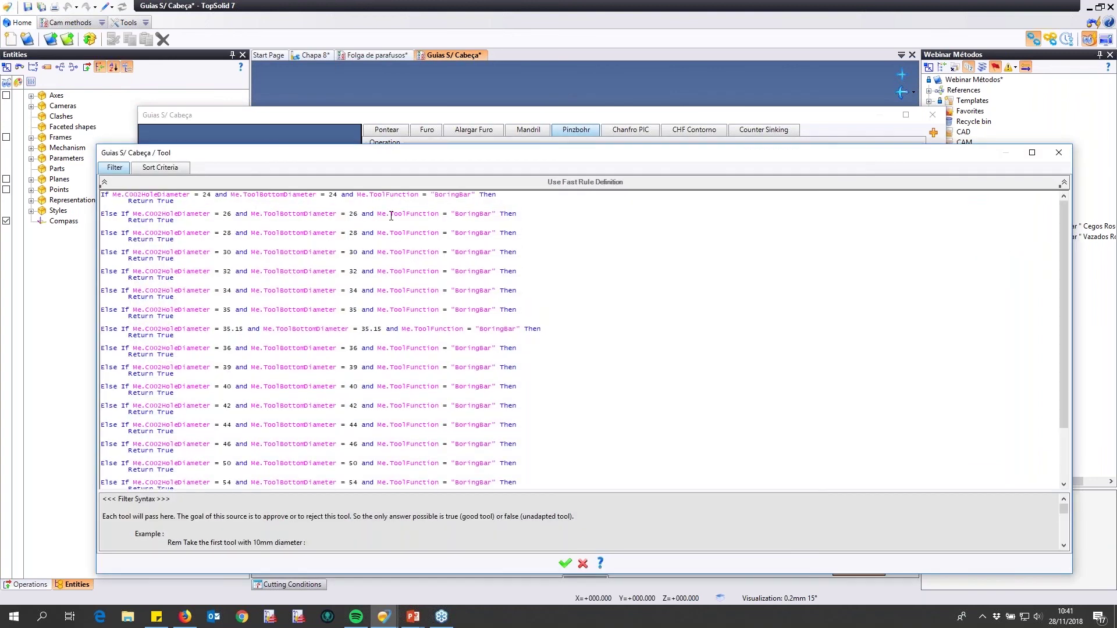
pyautogui.scroll(-1, 402, 223)
pyautogui.scroll(-3, 402, 222)
pyautogui.scroll(4, 237, 220)
pyautogui.scroll(-3, 373, 312)
pyautogui.scroll(3, 367, 332)
pyautogui.scroll(-3, 360, 332)
pyautogui.scroll(3, 326, 308)
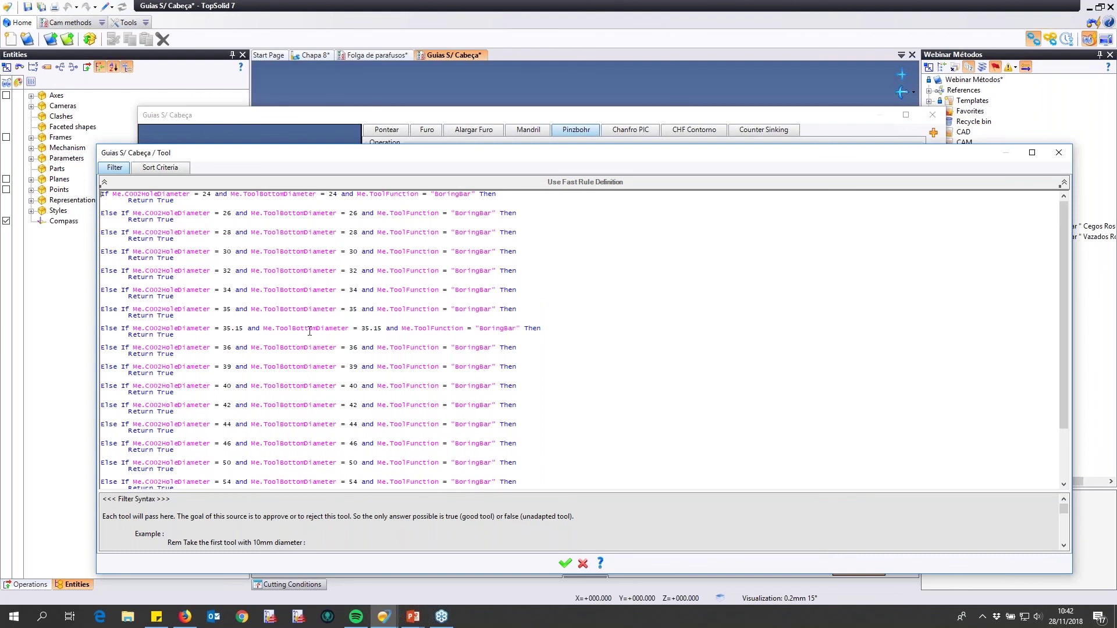
pyautogui.scroll(-3, 303, 324)
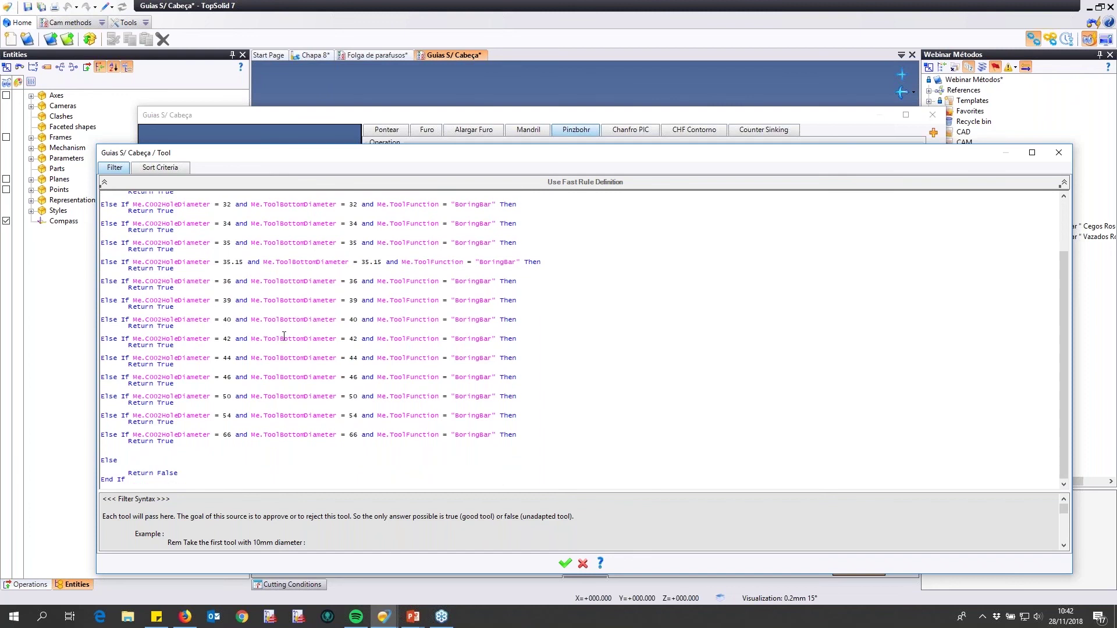
# - Duplicate the filter's 66 mm BoringBar rule, set both hole and tool bottom diameters in the copy to 80, and accept the filter
pyautogui.moveTo(173, 442); pyautogui.dragTo(117, 430)
pyautogui.hotkey('ctrl', 'c')
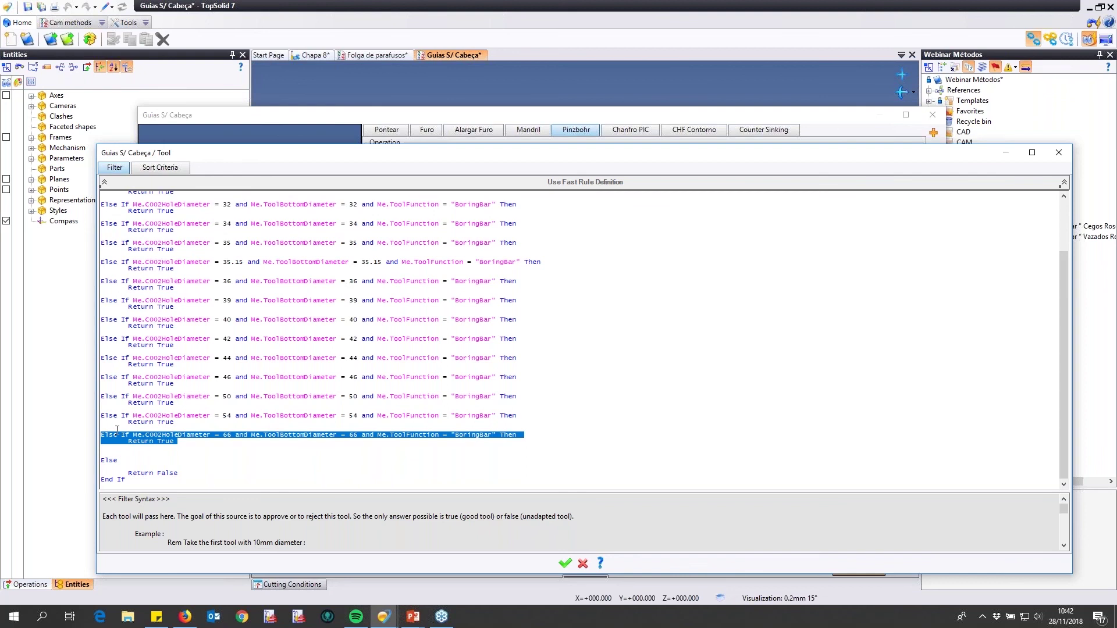
pyautogui.click(186, 444)
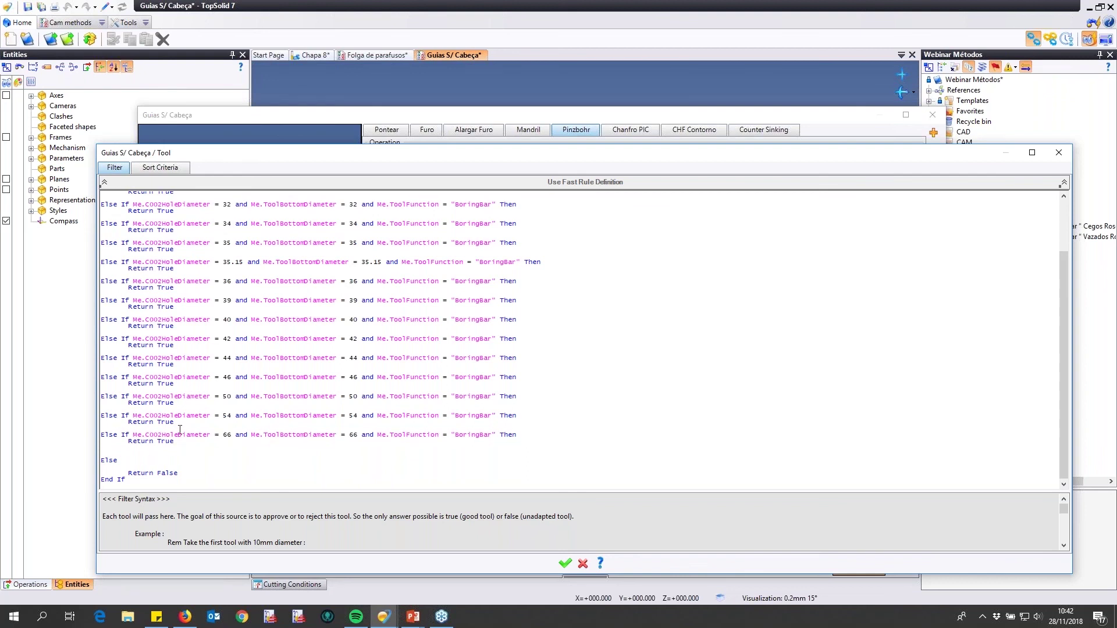
pyautogui.press('Return')
pyautogui.hotkey('ctrl', 'v')
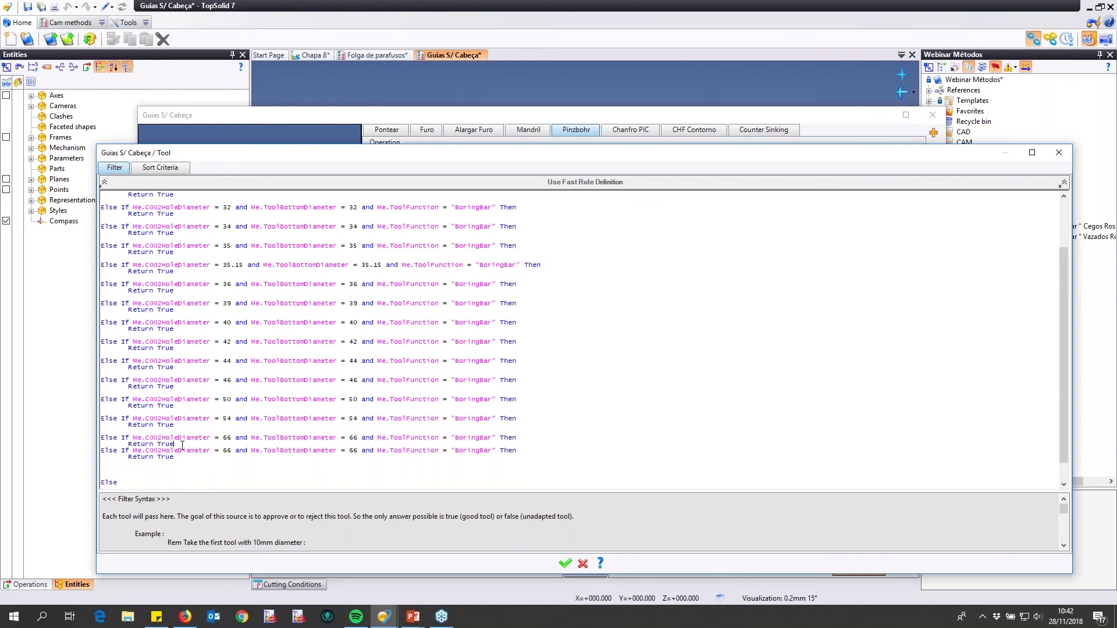
pyautogui.press('Return')
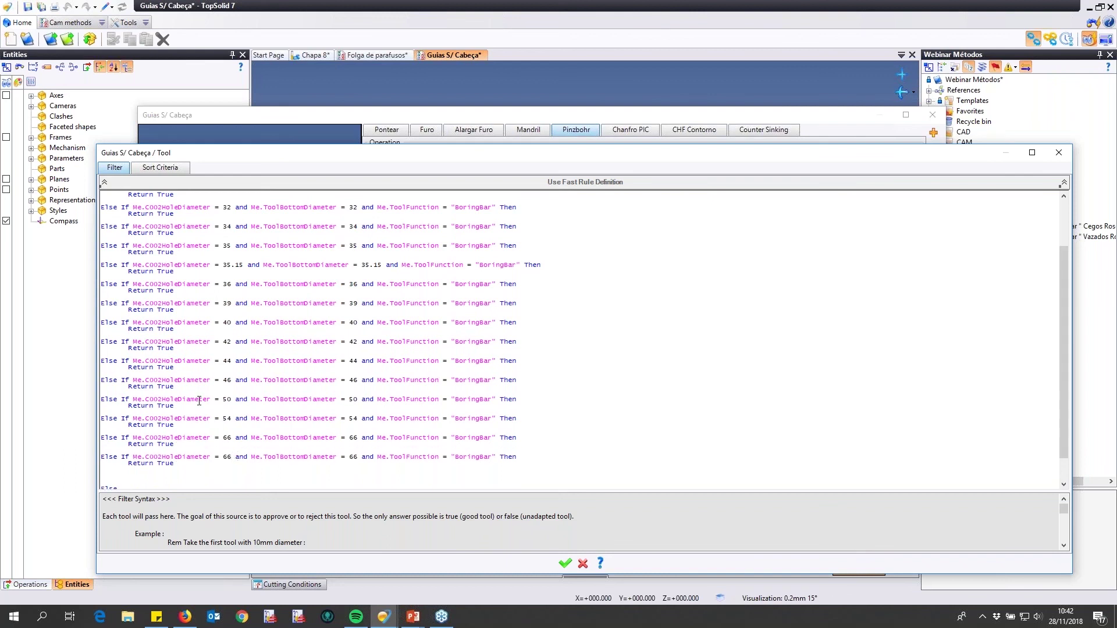
pyautogui.press('BackSpace')
pyautogui.press('BackSpace')
pyautogui.write('80')
pyautogui.press('BackSpace')
pyautogui.press('BackSpace')
pyautogui.write('80')
pyautogui.scroll(-3, 366, 418)
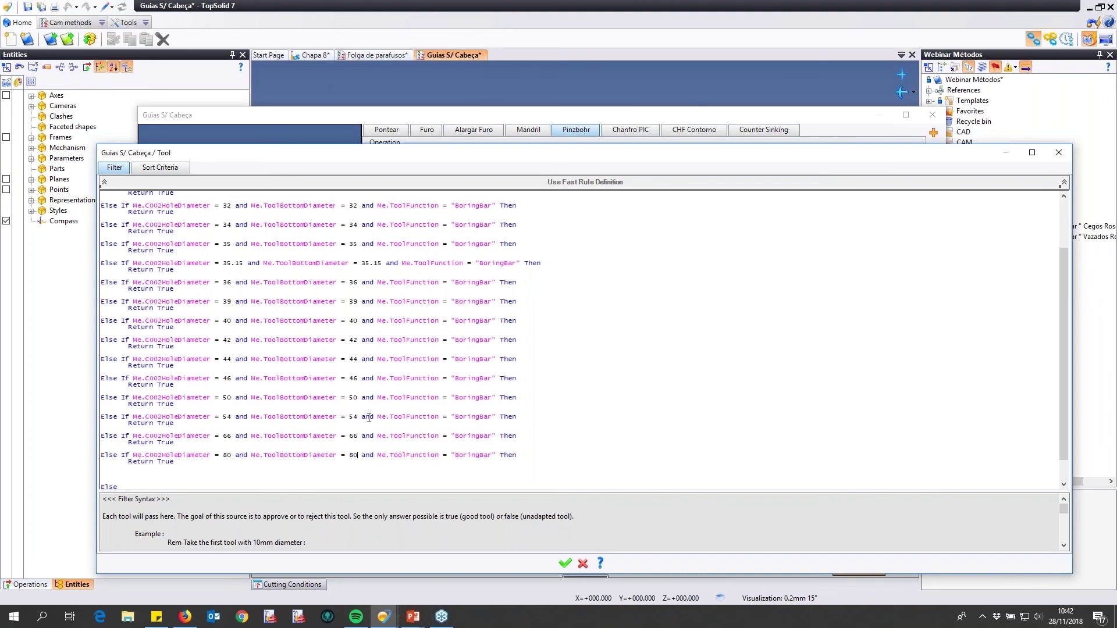
pyautogui.click(564, 565)
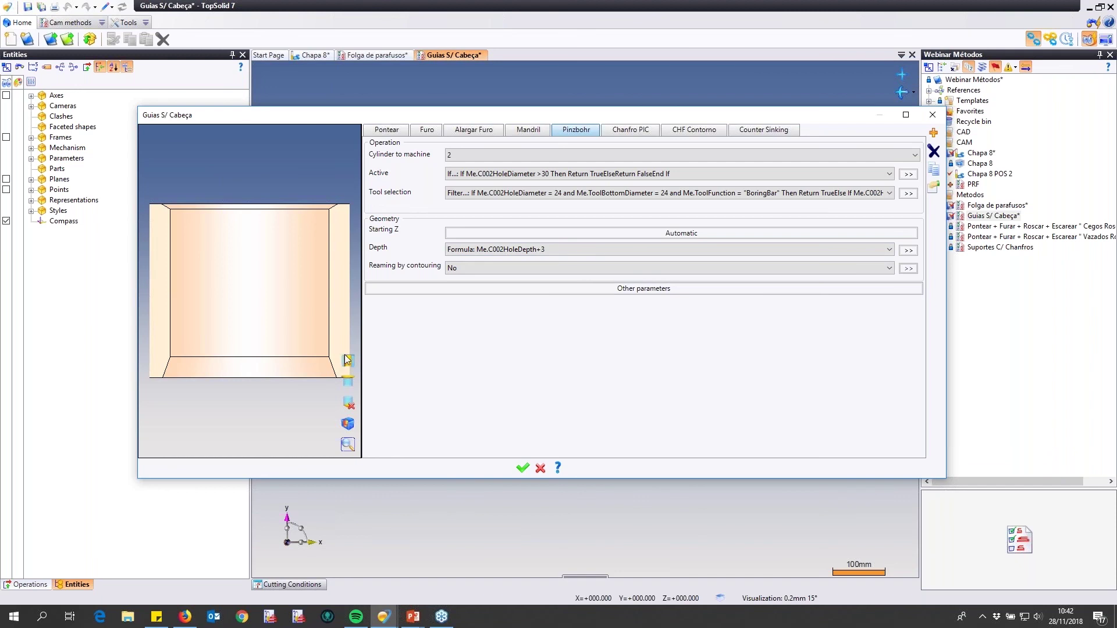
# - Review Pinzbohr's modified parameters, including description, depth type and over depth, and close the Guias S/ Cabeça method with its changes accepted
pyautogui.click(580, 293)
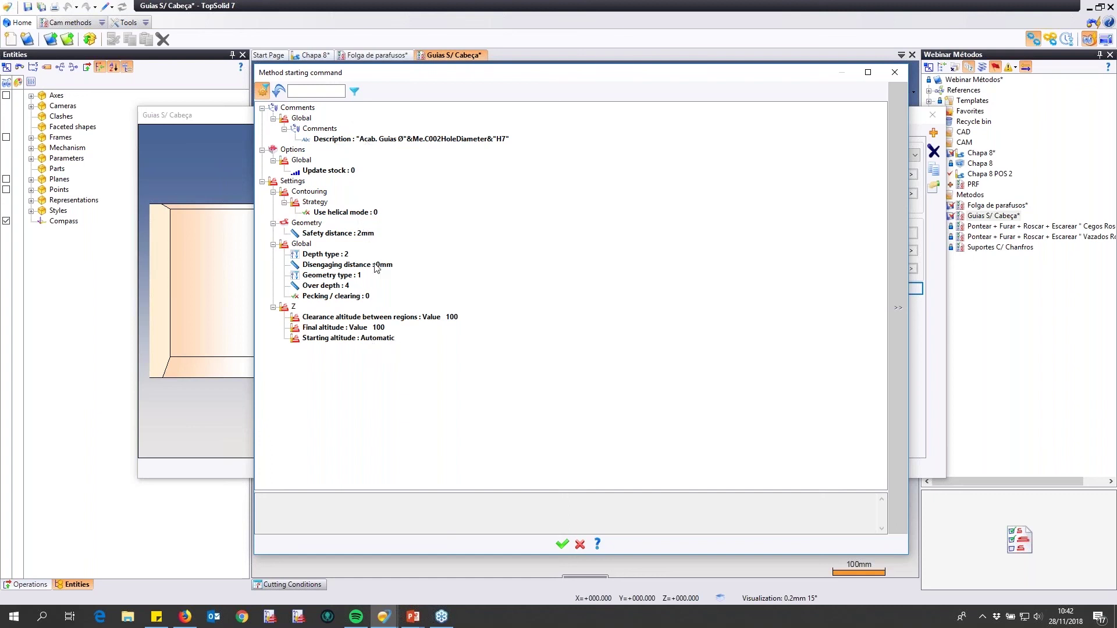
pyautogui.click(562, 546)
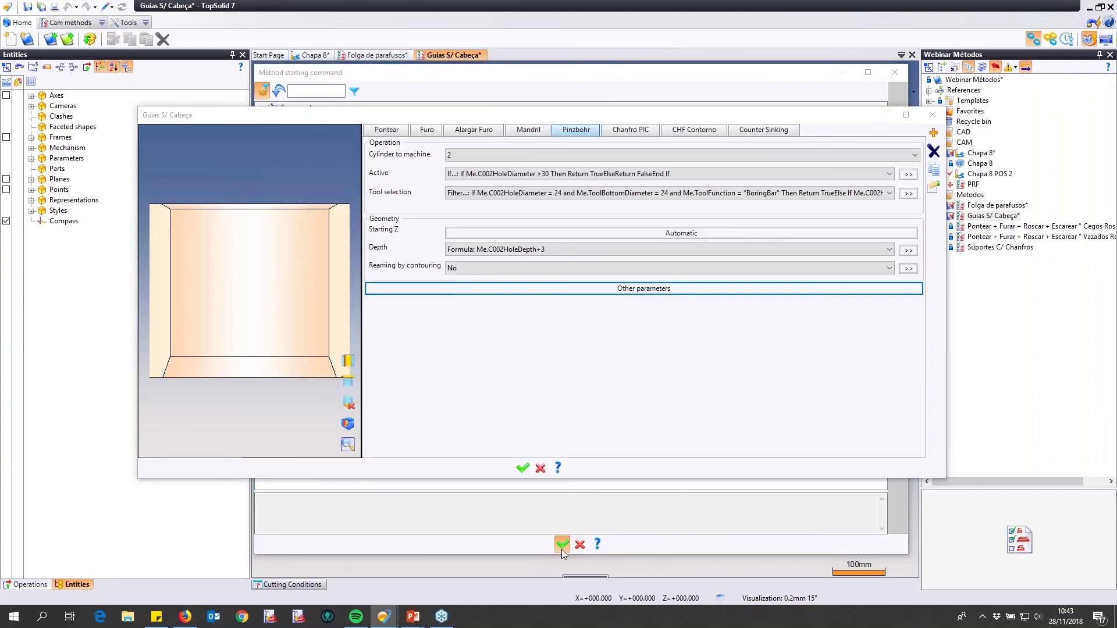
pyautogui.click(523, 467)
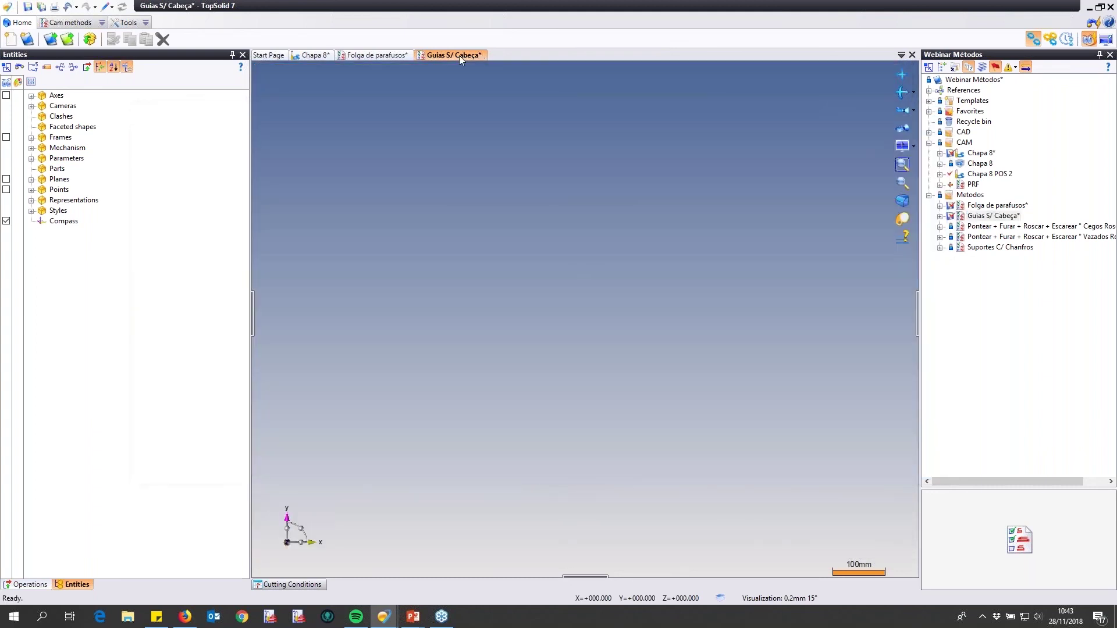
# - Open the Cegos Roscados threaded blind hole method, switch its hole preview, and go through the Pontear, Furar and Tapping operations
pyautogui.click(1004, 227)
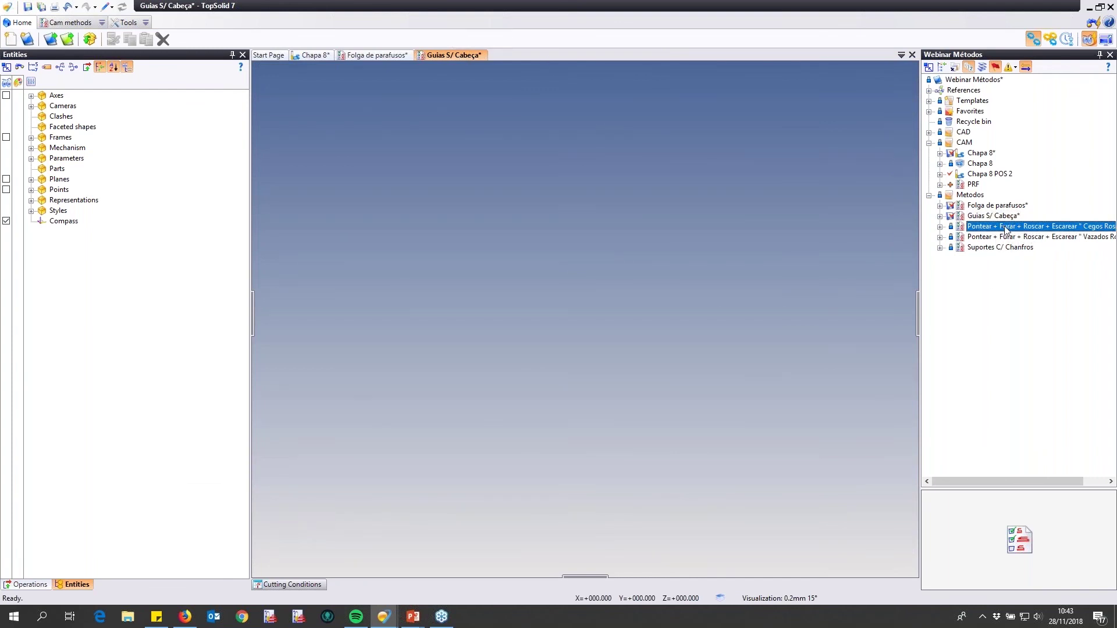
pyautogui.doubleClick(1005, 227)
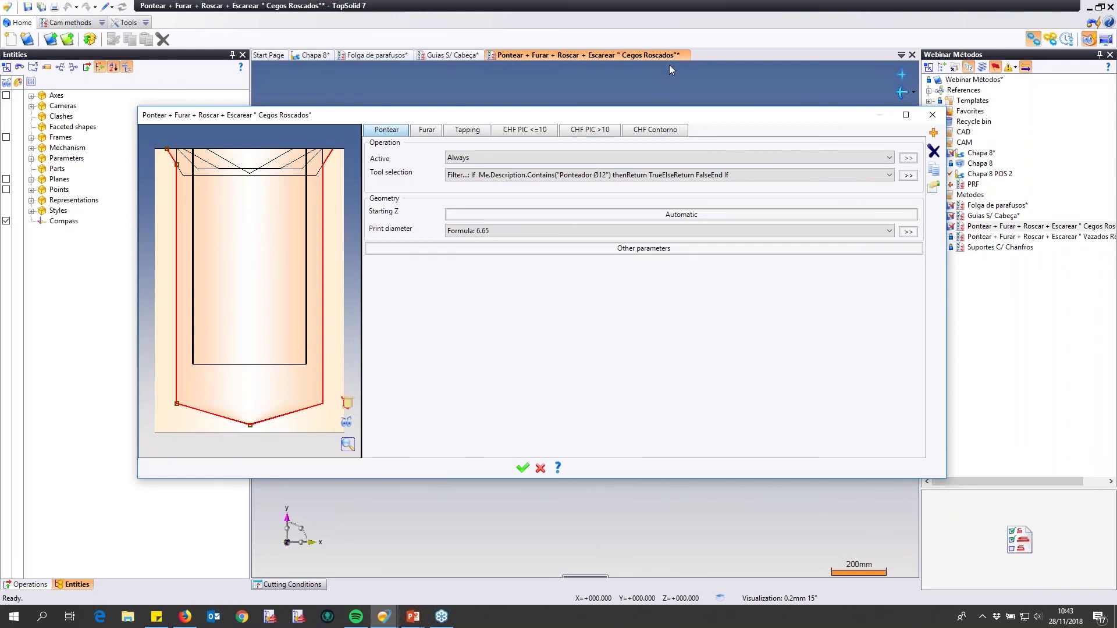
pyautogui.click(346, 422)
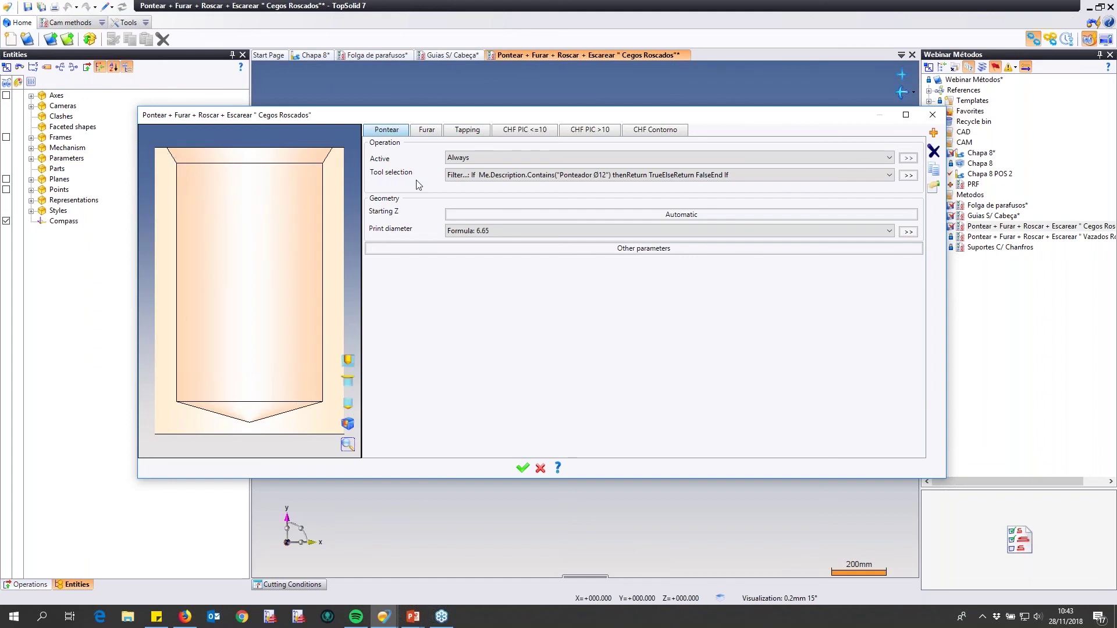
pyautogui.click(428, 130)
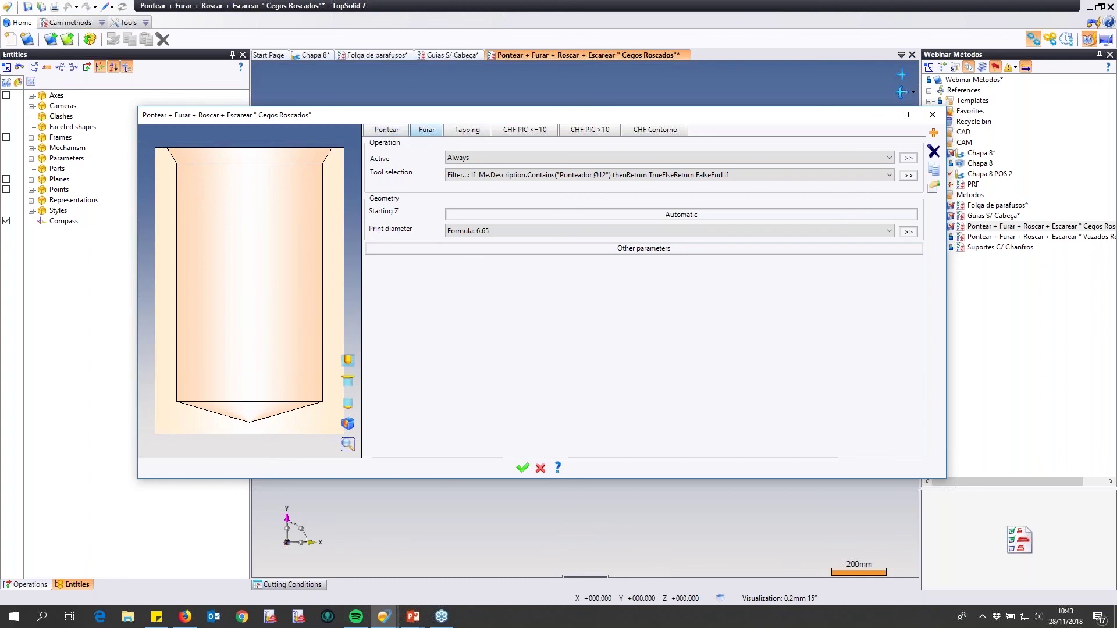
pyautogui.click(482, 133)
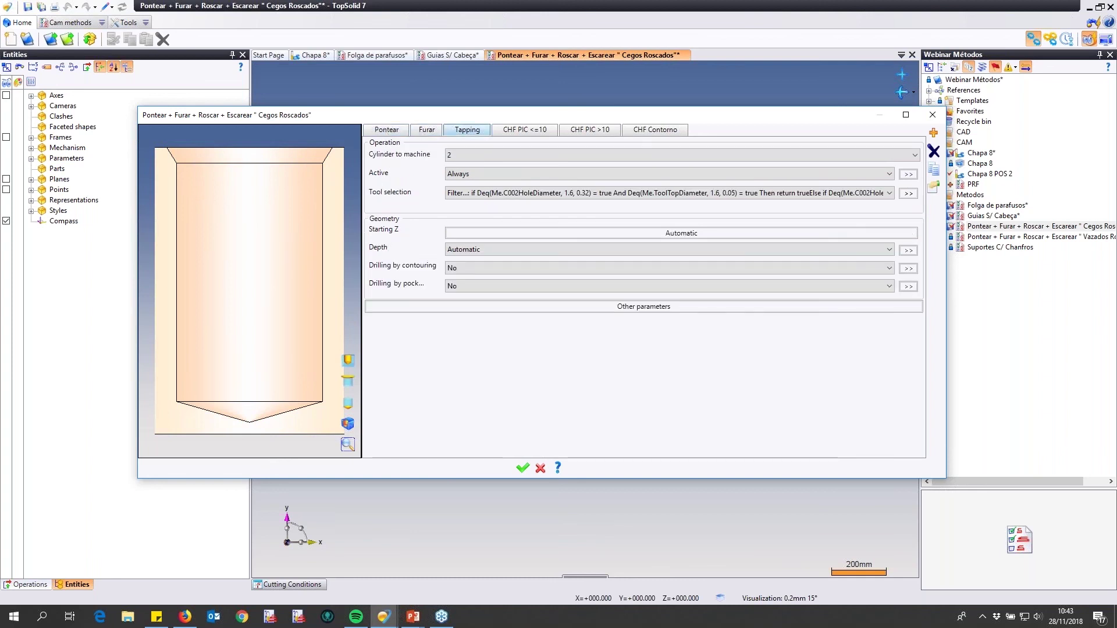
# - Examine the Tapping tool selection filter that pairs each hole diameter with a tool top diameter within tolerances
pyautogui.click(909, 194)
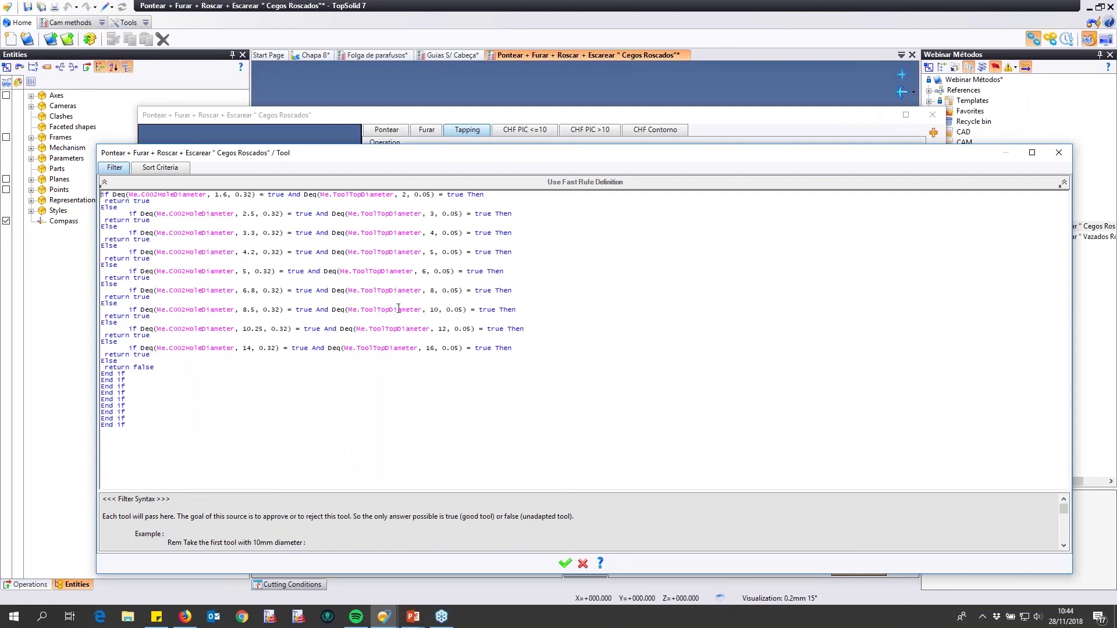
pyautogui.doubleClick(433, 309)
pyautogui.click(433, 310)
pyautogui.hotkey('shift', 'Right')
pyautogui.click(444, 310)
pyautogui.click(564, 563)
# - Compare the activation conditions of the CHF PIC <=10, CHF PIC >10 and CHF Contorno chamfer operations, and close the method
pyautogui.click(549, 131)
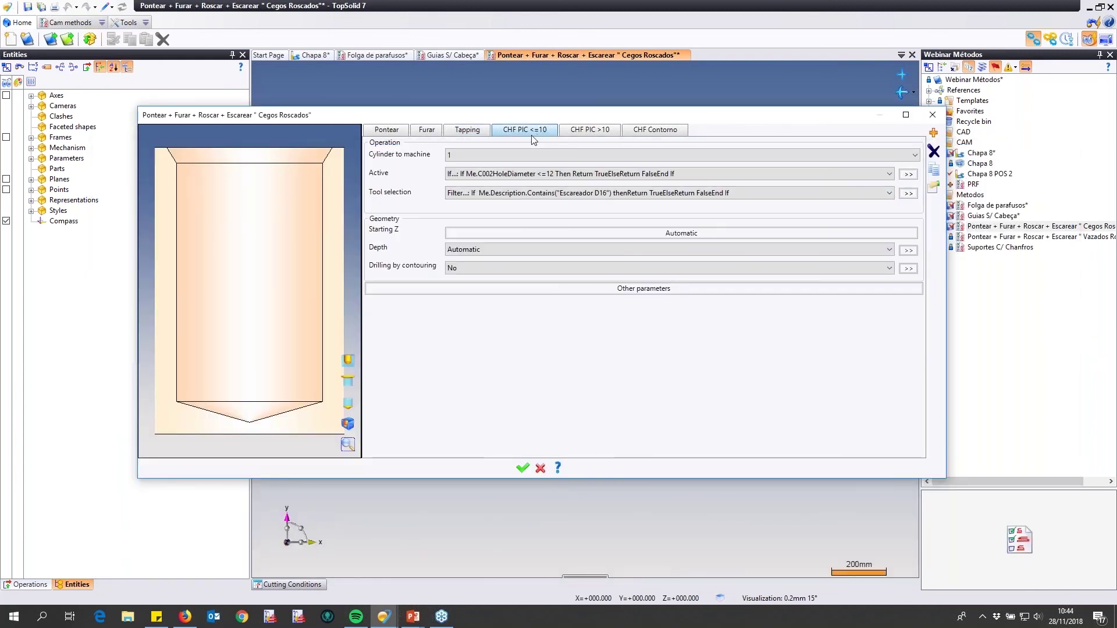
pyautogui.click(590, 132)
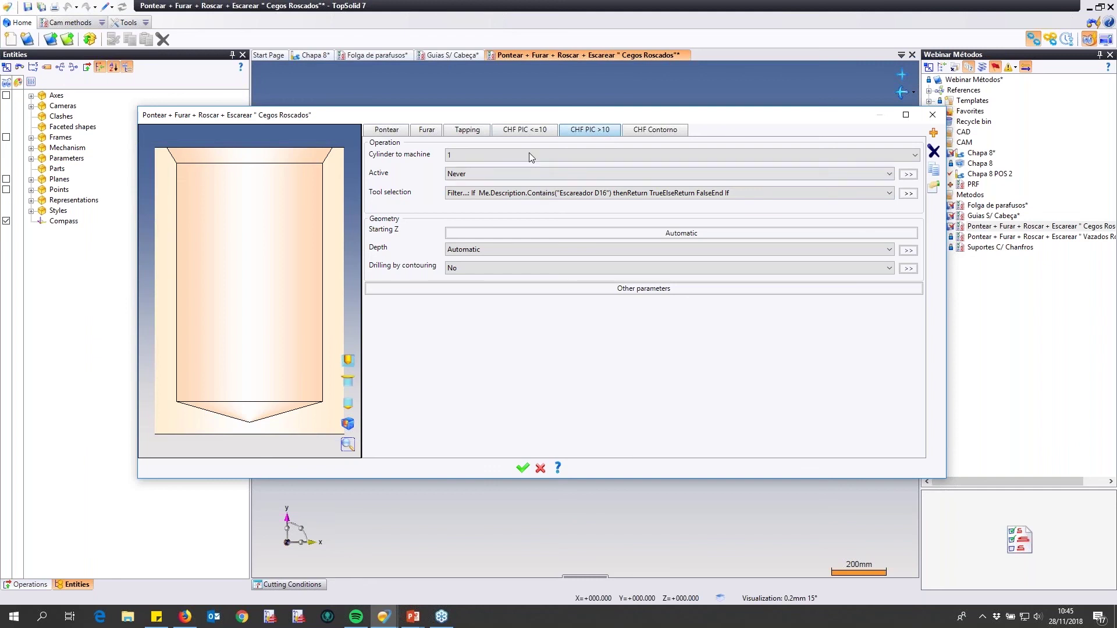
pyautogui.click(537, 133)
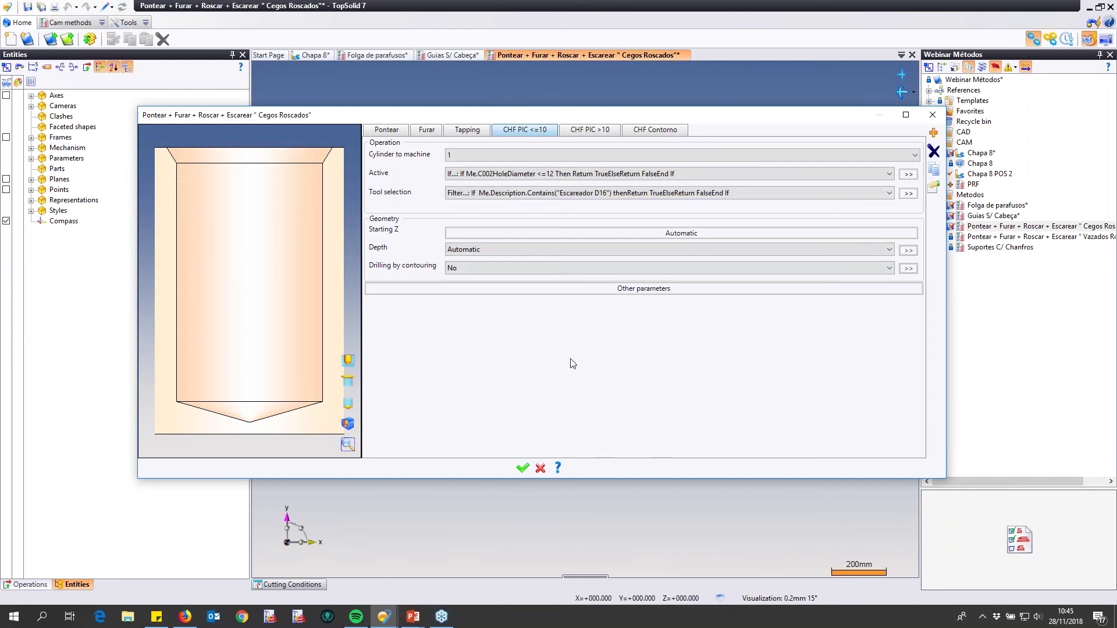
pyautogui.click(667, 132)
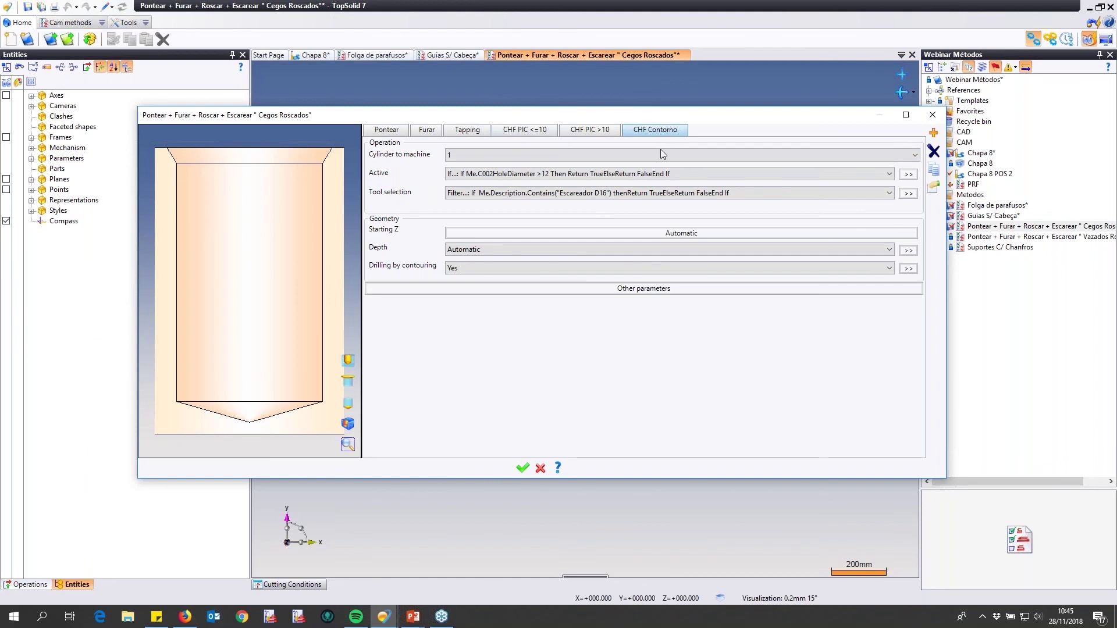
pyautogui.click(523, 469)
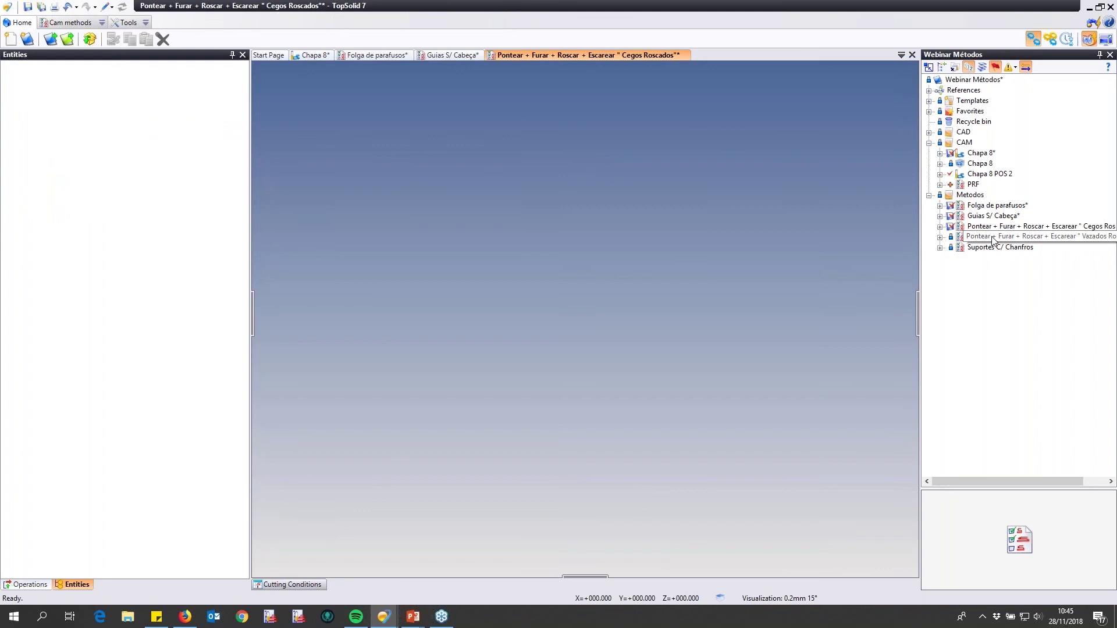
# - Open the Vazados Roscados threaded through hole method, review its operations from Pontear to CHF PIC >10, and exit without saving changes
pyautogui.doubleClick(992, 237)
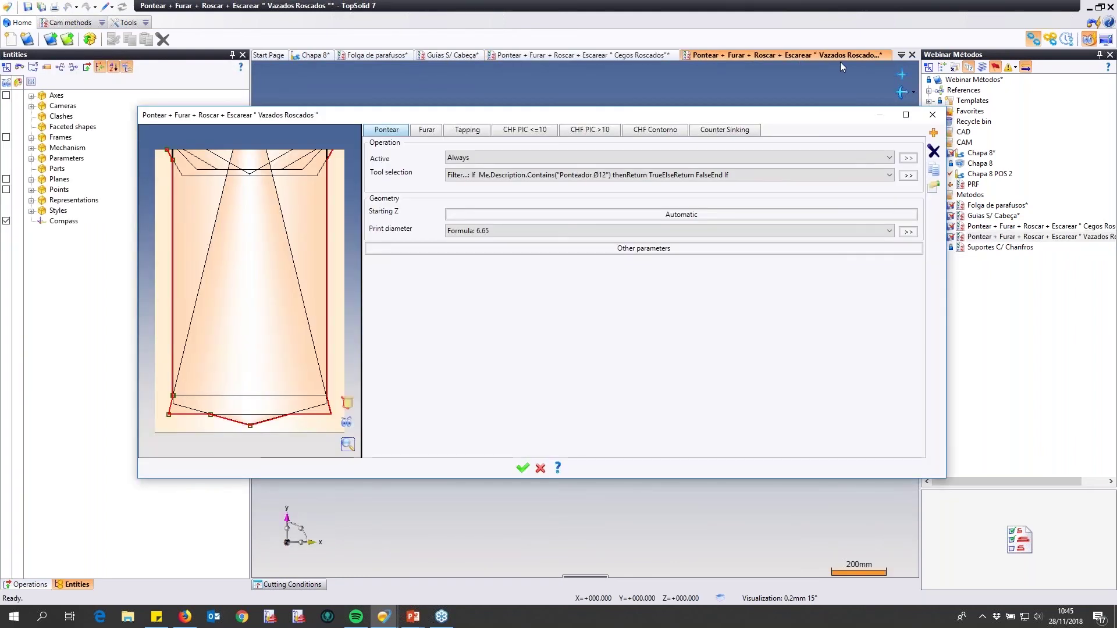
pyautogui.click(348, 420)
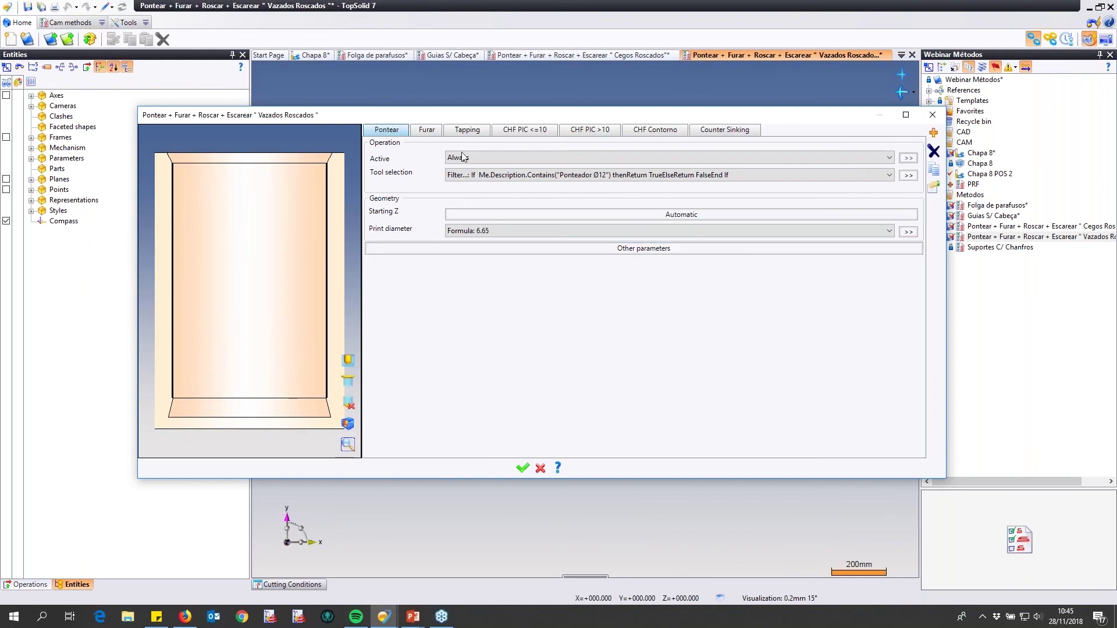
pyautogui.click(437, 130)
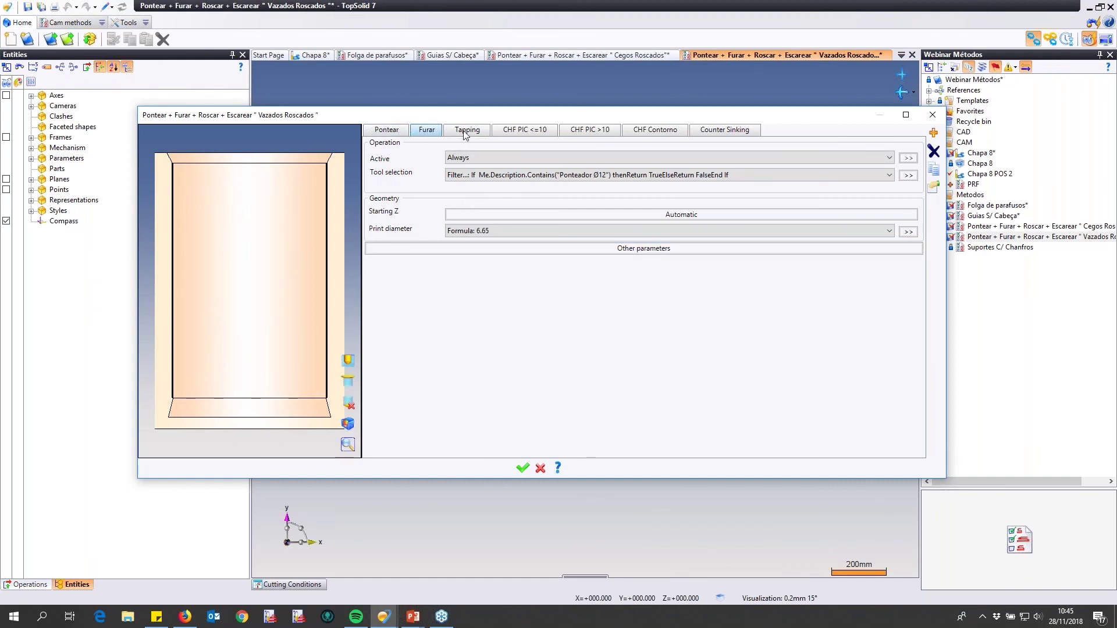
pyautogui.click(479, 130)
pyautogui.click(525, 130)
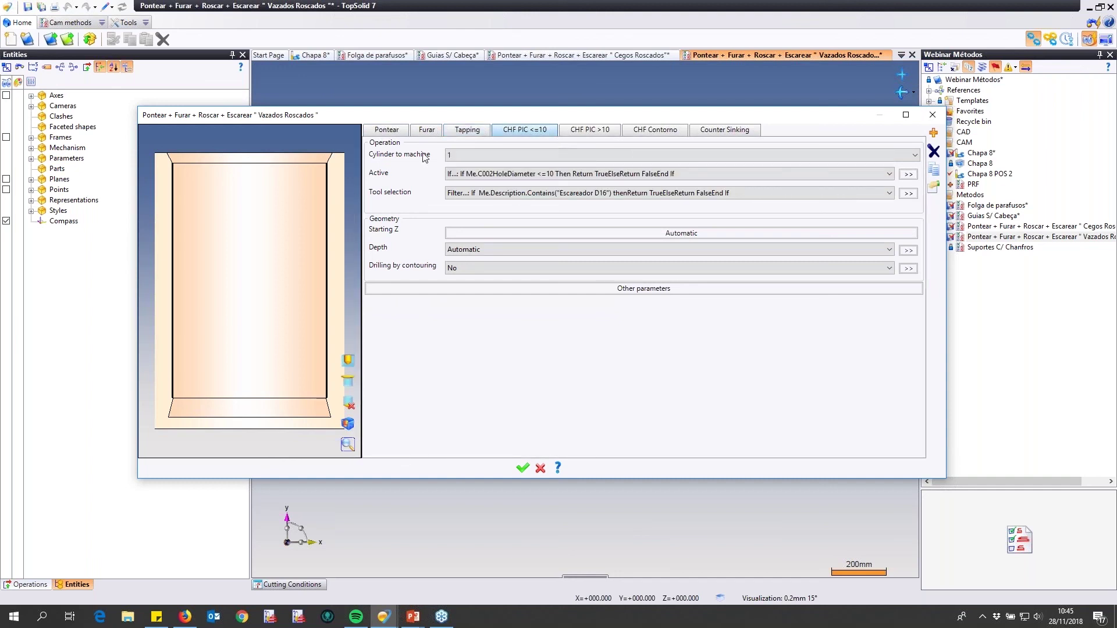
pyautogui.click(598, 132)
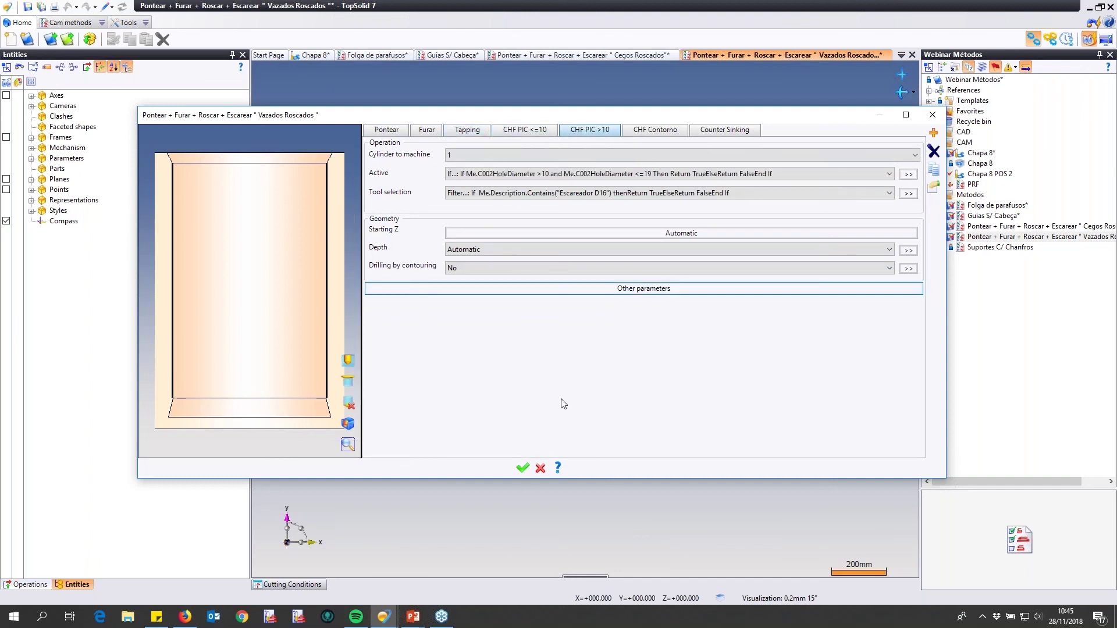
pyautogui.click(540, 468)
pyautogui.click(546, 326)
# - Open the Suportes C/ Chanfros method, switch its hole preview, and go through the Pontear and Furo operations
pyautogui.click(977, 248)
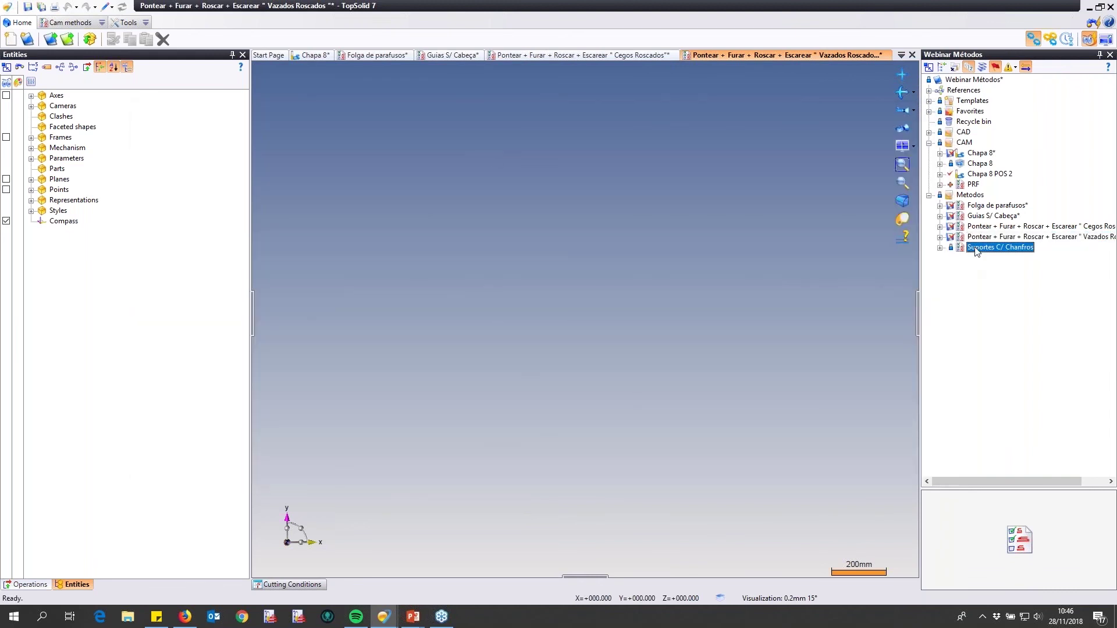
pyautogui.doubleClick(977, 247)
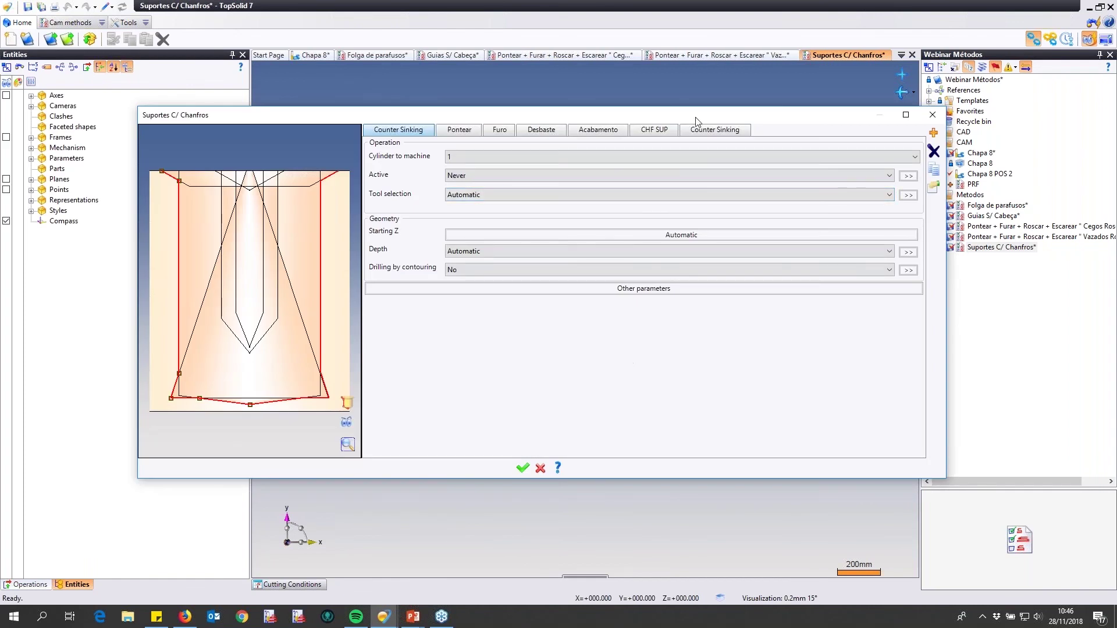
pyautogui.moveTo(688, 119); pyautogui.dragTo(675, 125)
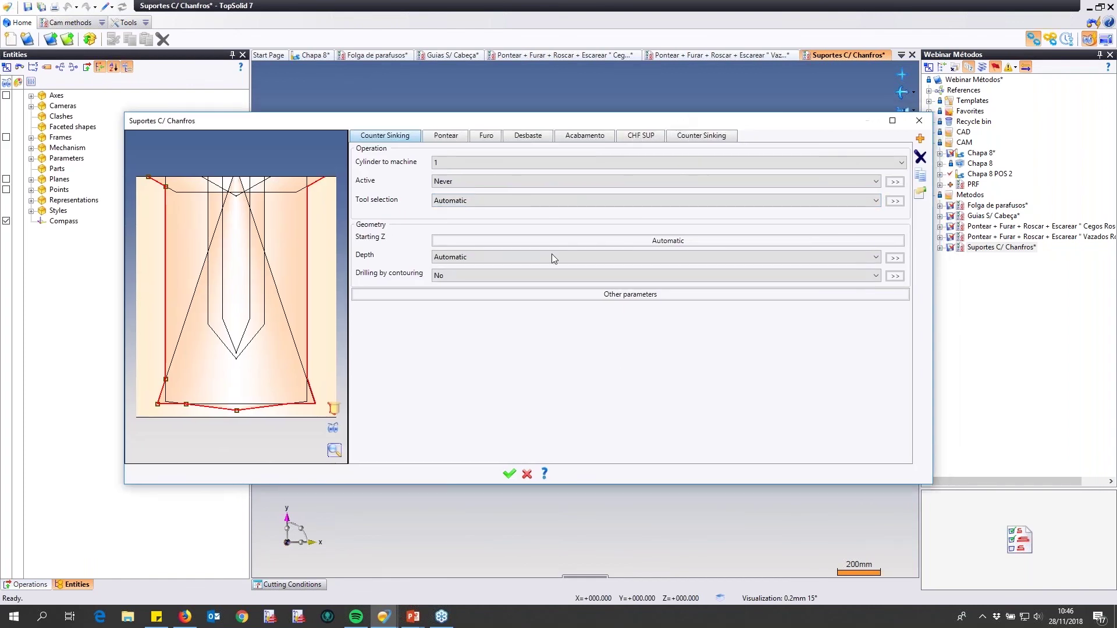
pyautogui.click(334, 432)
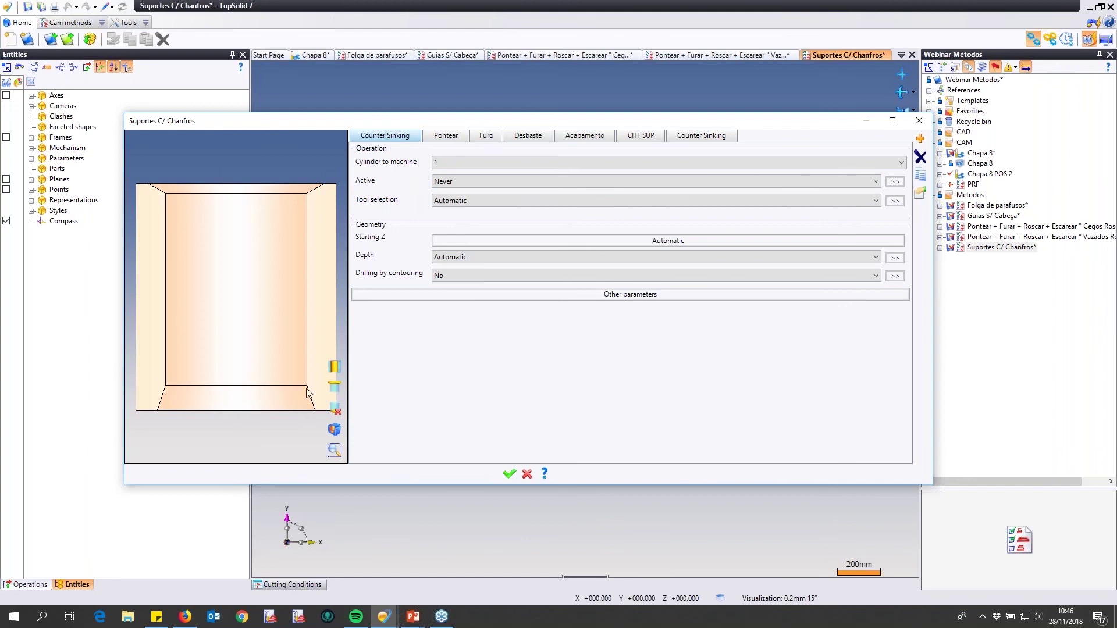
pyautogui.click(451, 138)
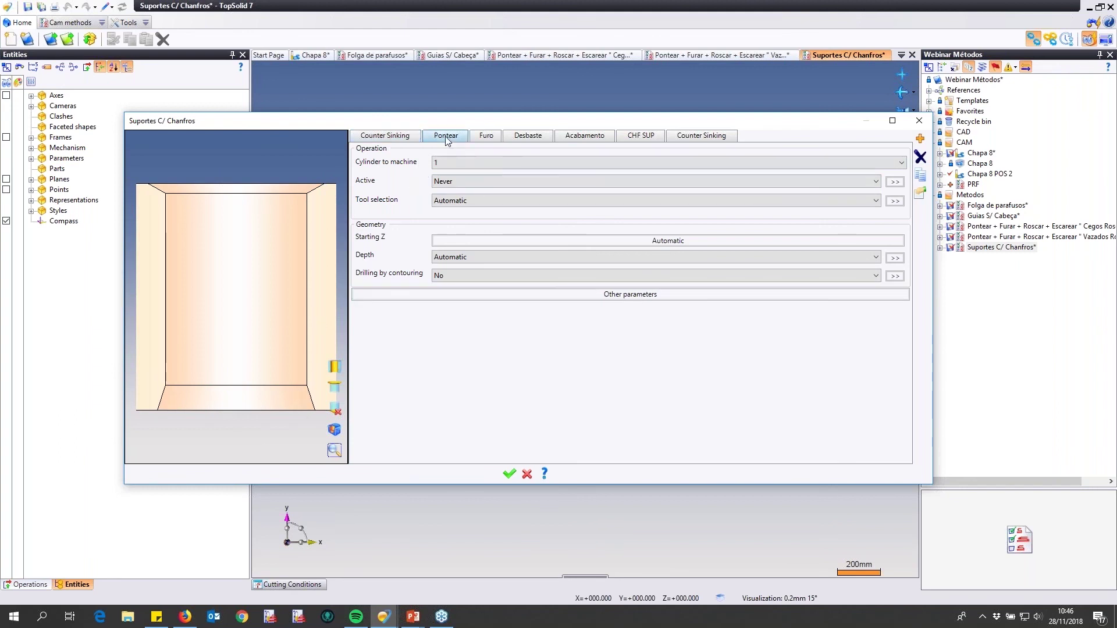
pyautogui.click(487, 137)
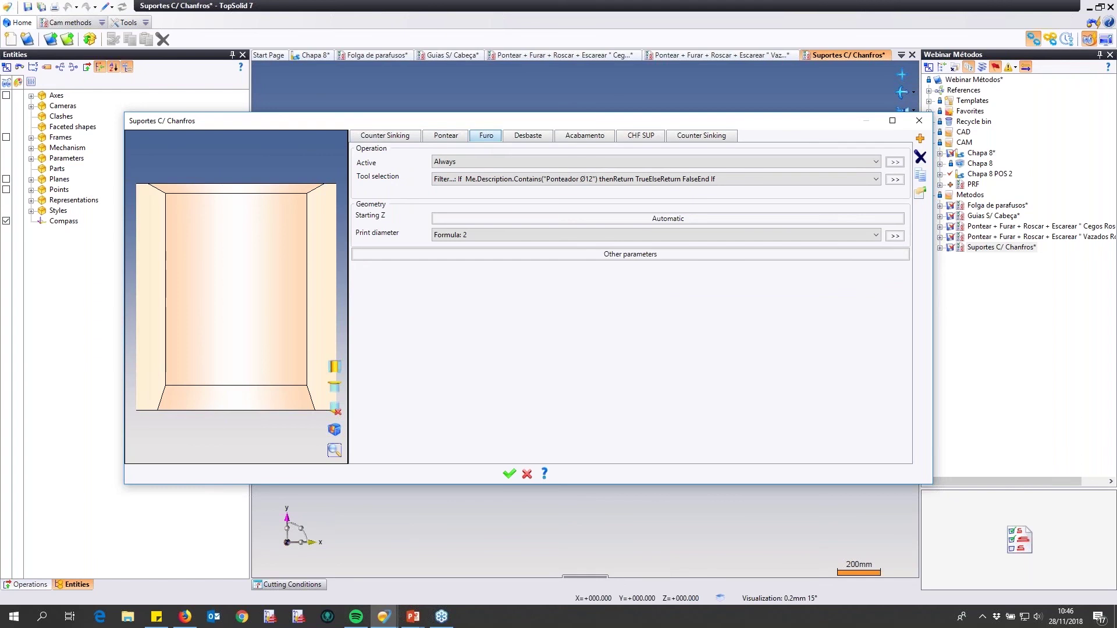
# - Examine the tool selection filters of the Desbaste and Acabamento operations that match hole diameter ranges to RadiusMill tools
pyautogui.click(895, 199)
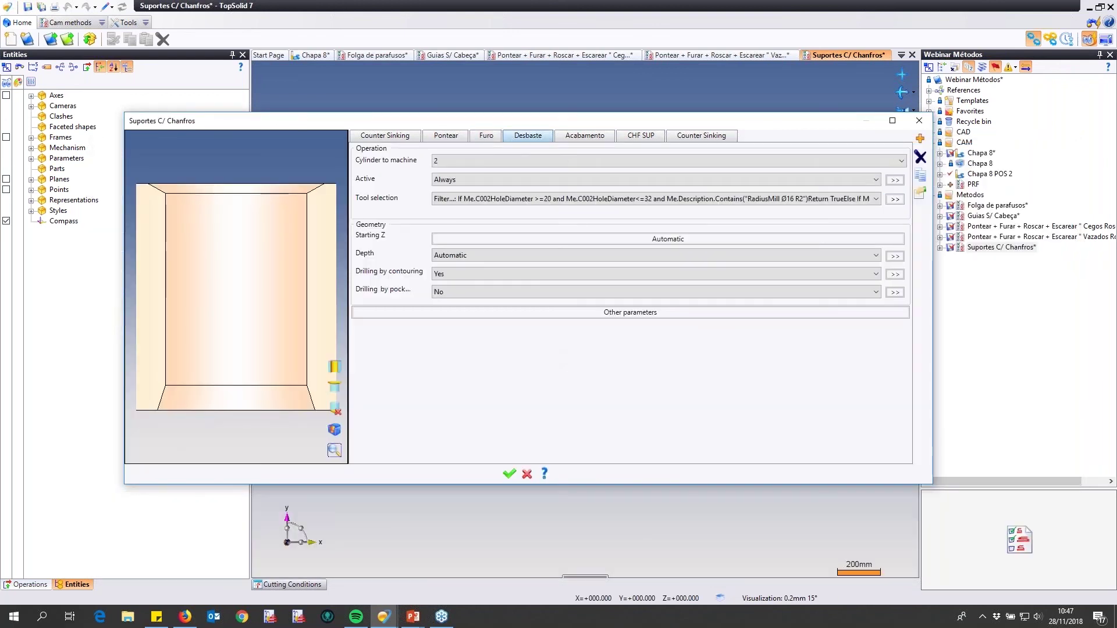
pyautogui.click(895, 200)
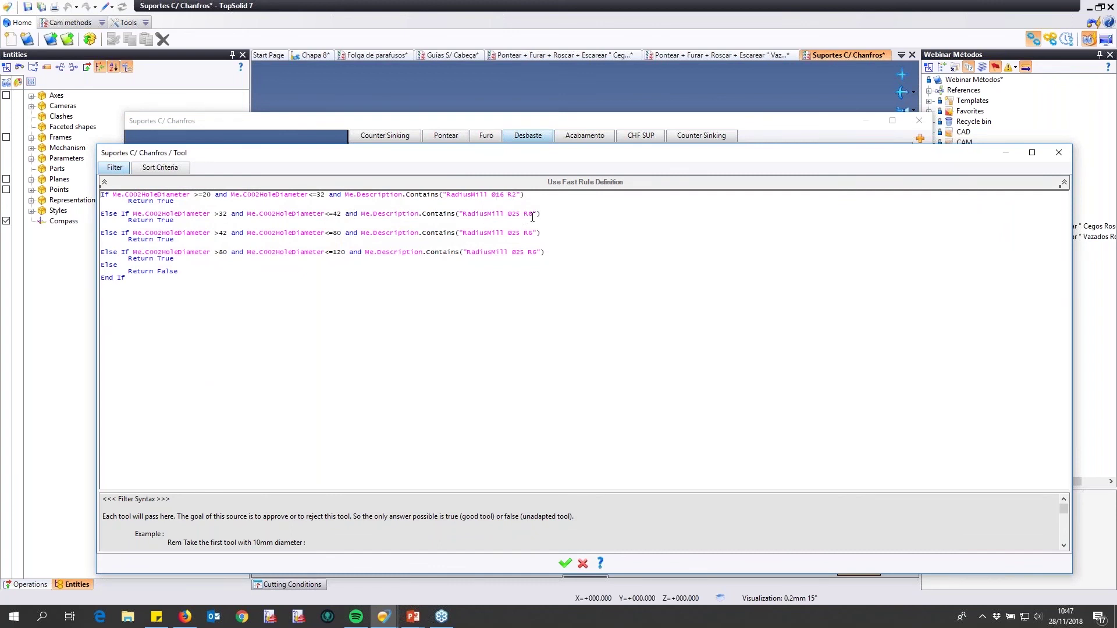
pyautogui.click(564, 564)
pyautogui.click(585, 135)
pyautogui.click(895, 199)
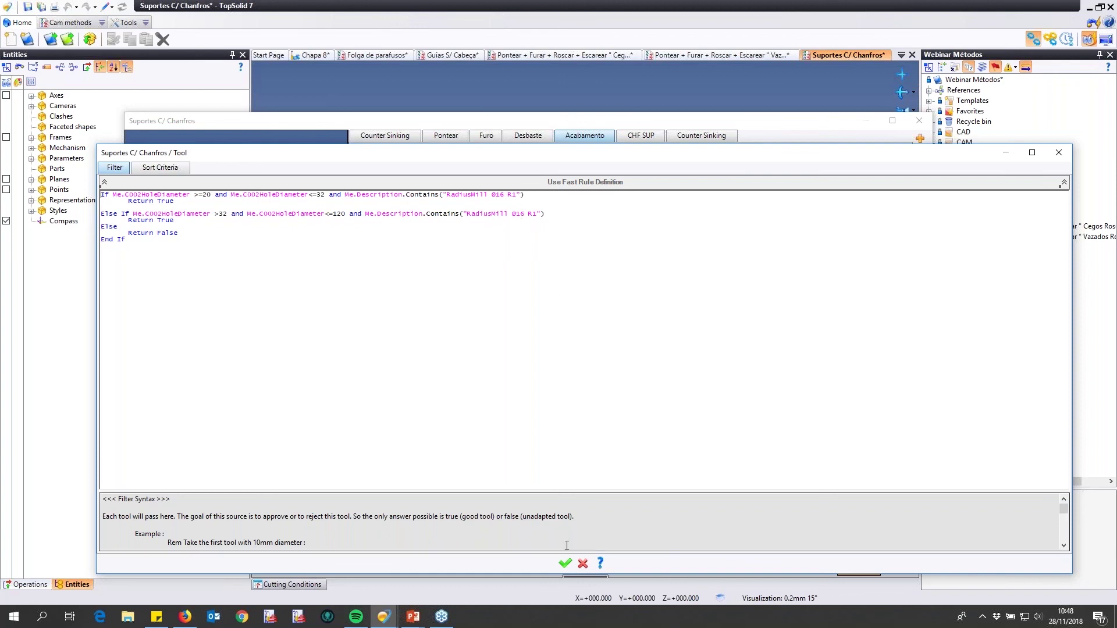
pyautogui.click(564, 564)
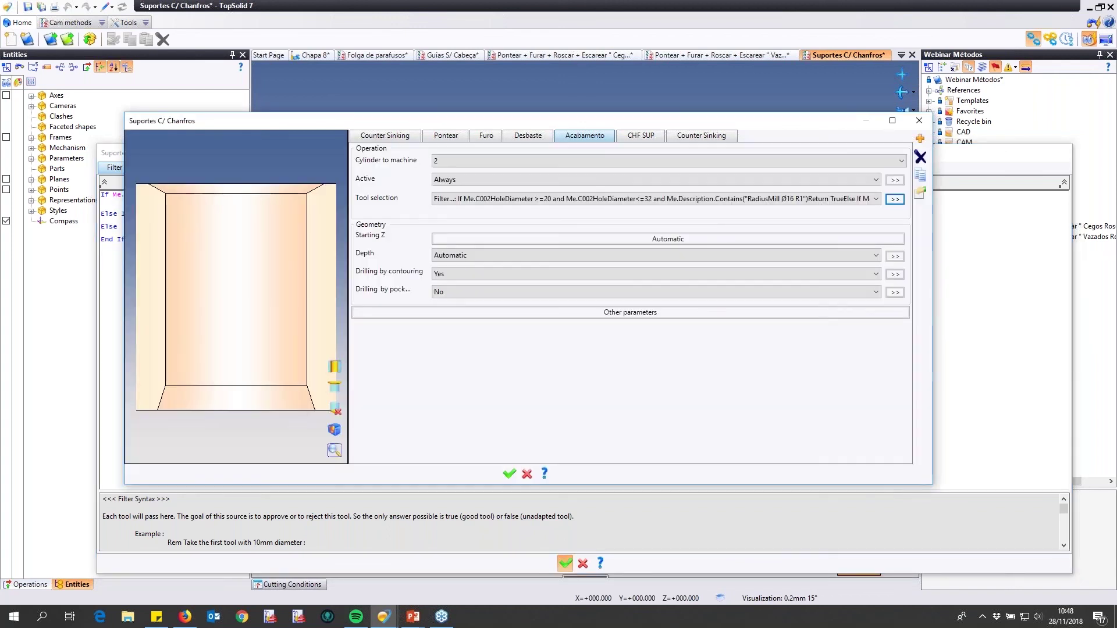
# - Inspect the CHF SUP chamfer operation's tool selection filter and its other parameters
pyautogui.click(641, 136)
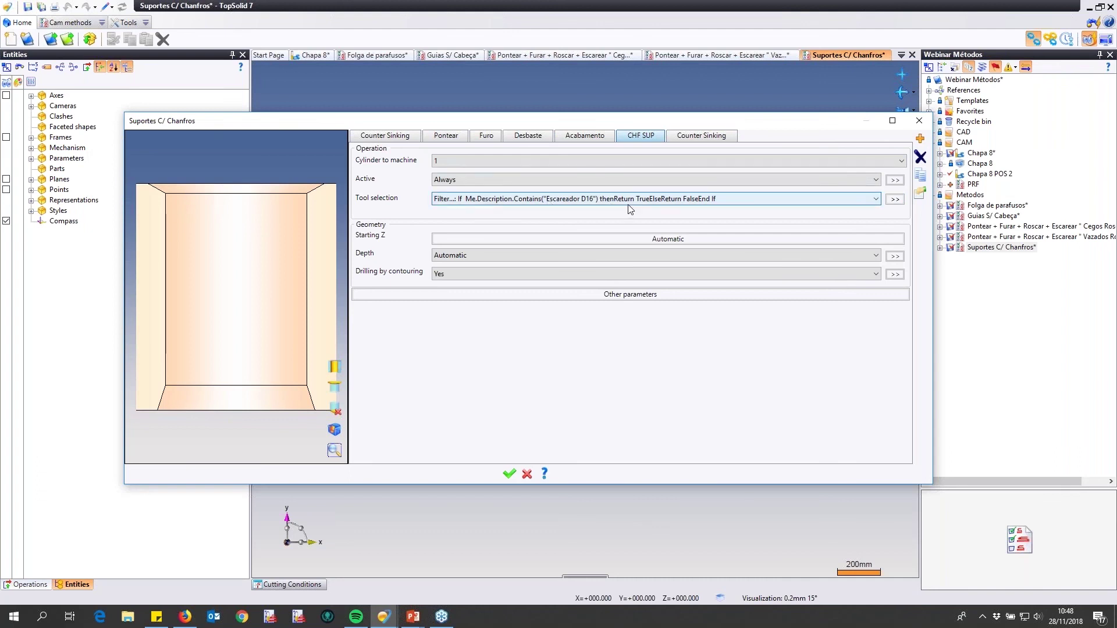
pyautogui.click(894, 199)
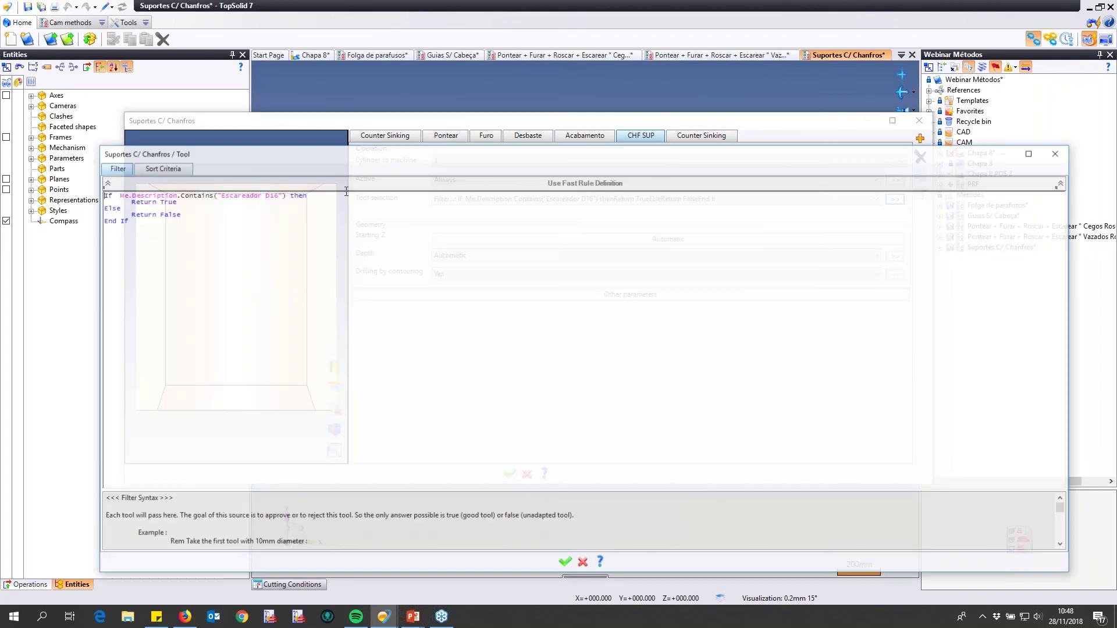
pyautogui.click(562, 563)
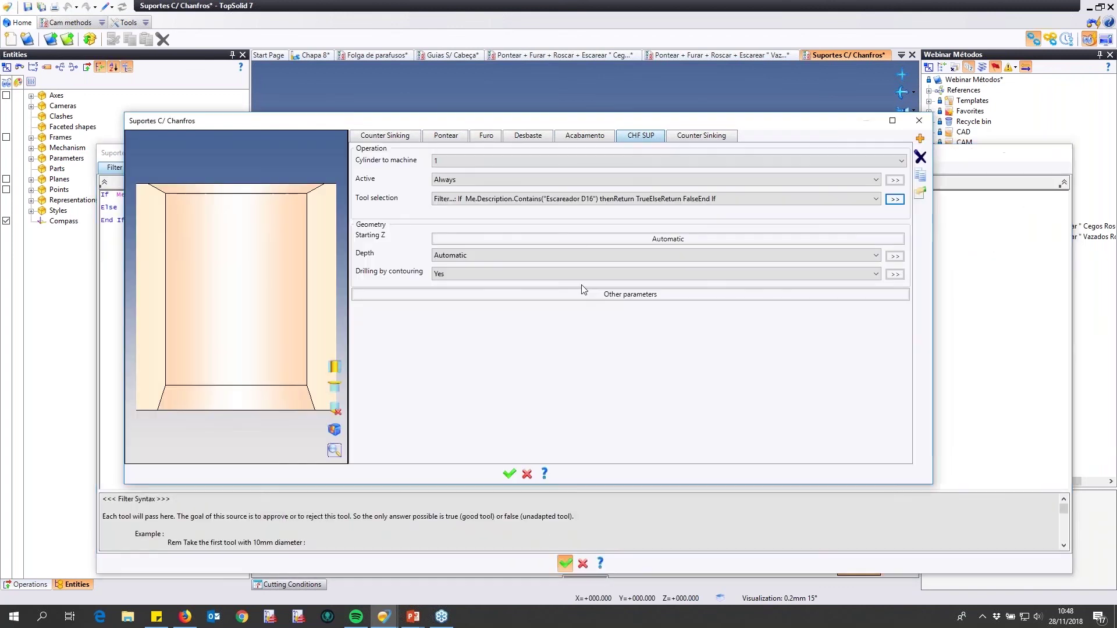
pyautogui.click(588, 295)
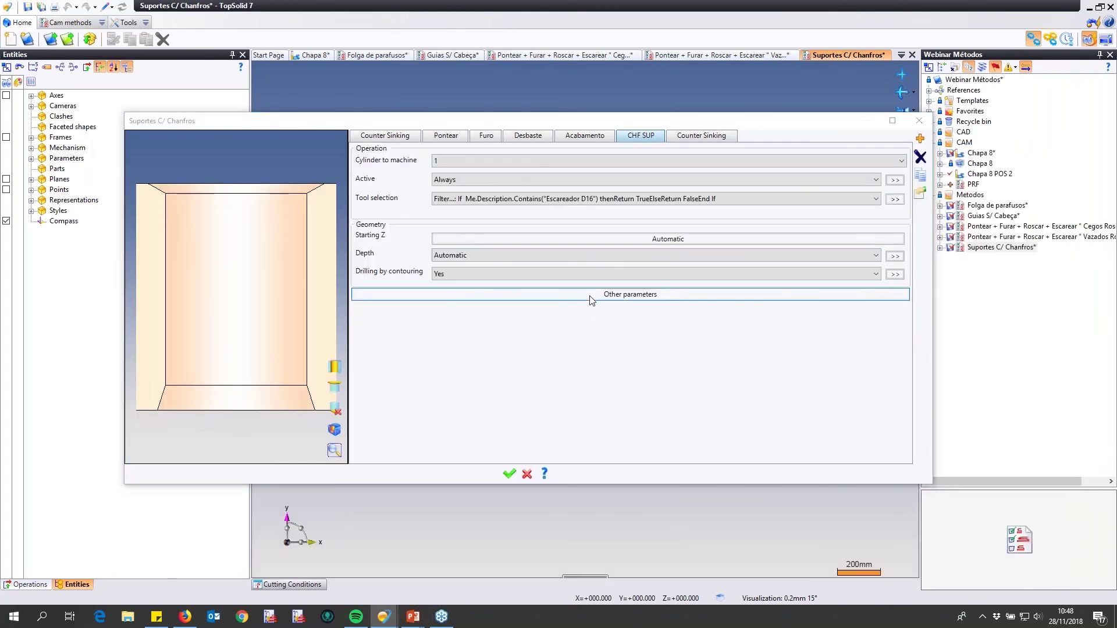
pyautogui.click(561, 543)
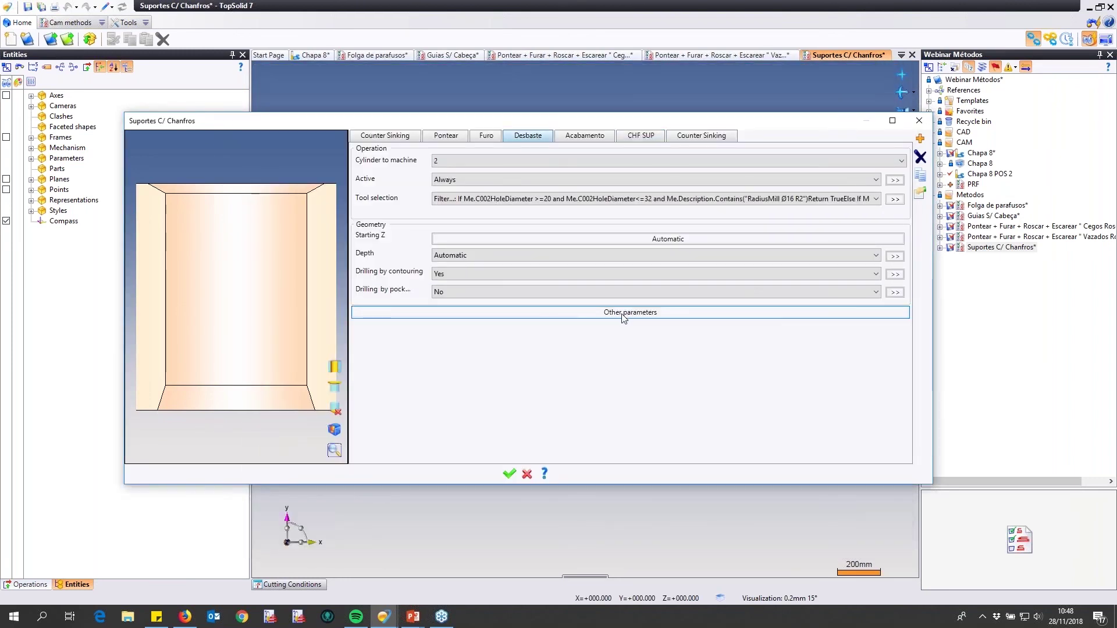
# - Filter the Desbaste operation's other parameters to the modified ones and examine the Over depth formula
pyautogui.click(622, 314)
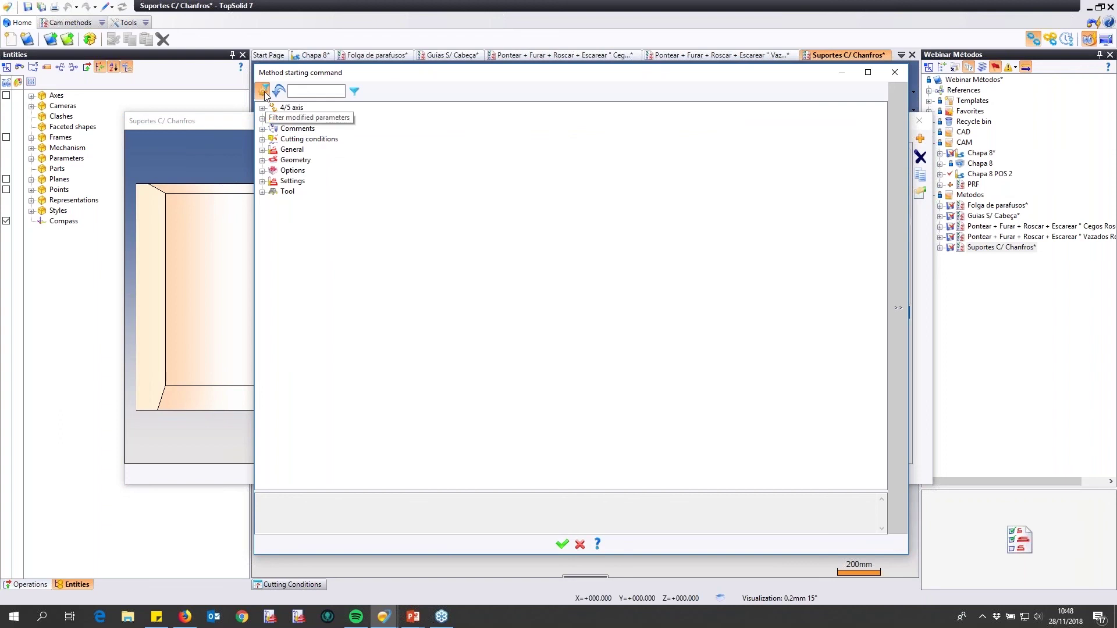
pyautogui.click(264, 91)
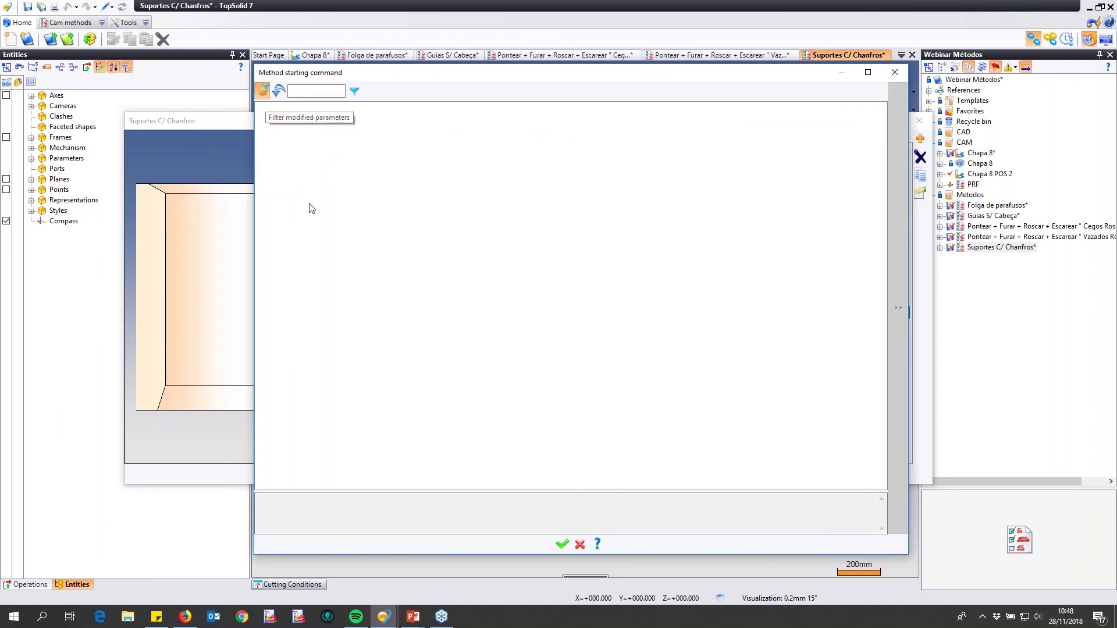
pyautogui.scroll(10, 524, 368)
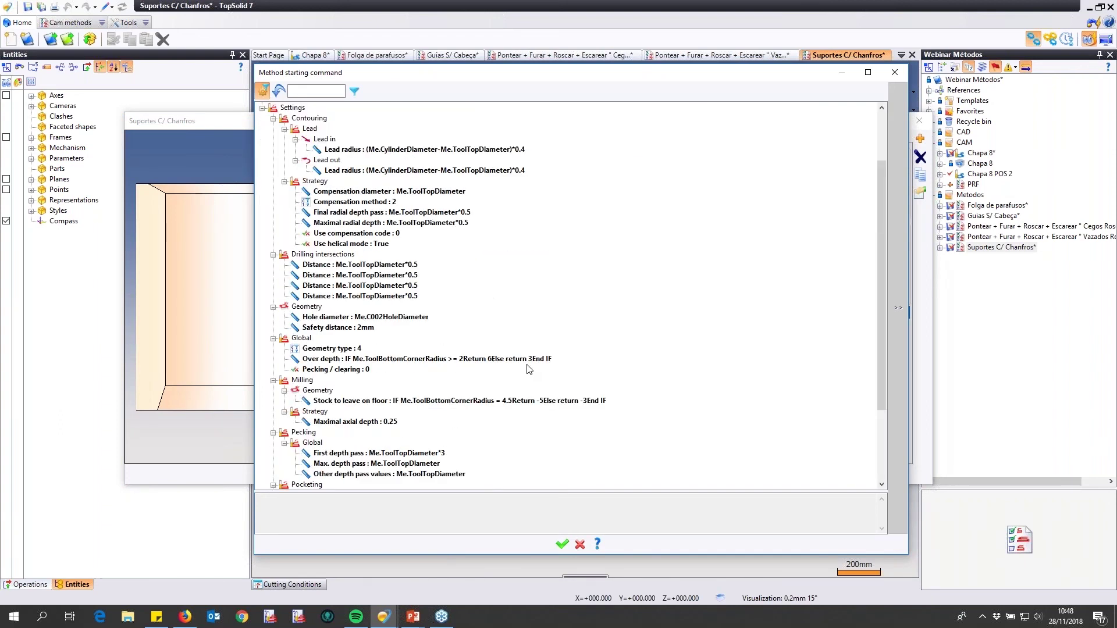
pyautogui.scroll(-6, 522, 374)
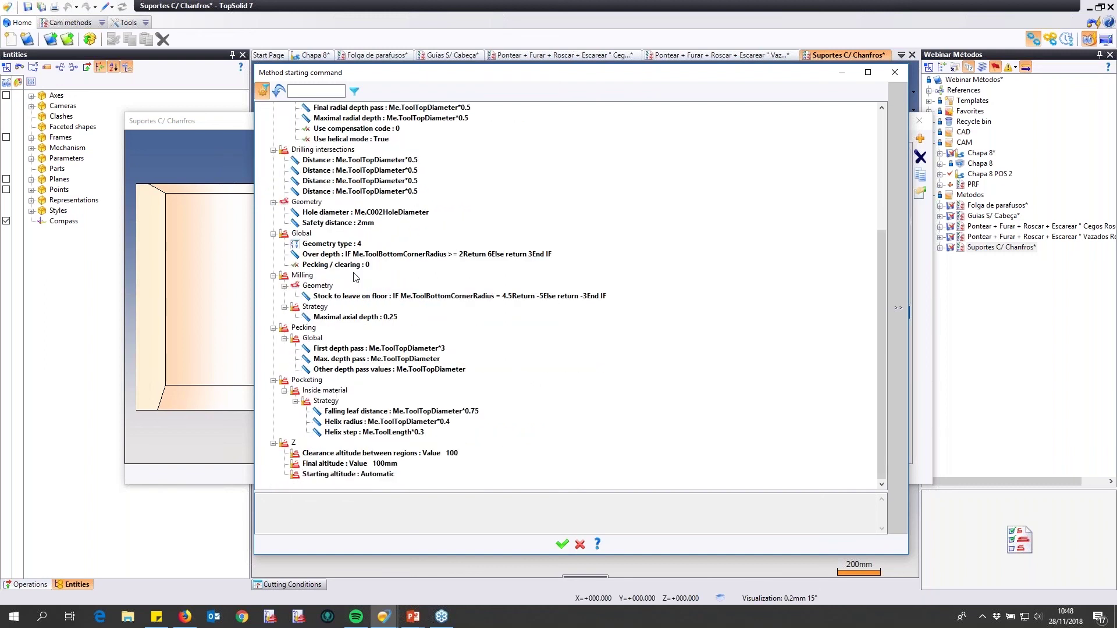
pyautogui.click(395, 256)
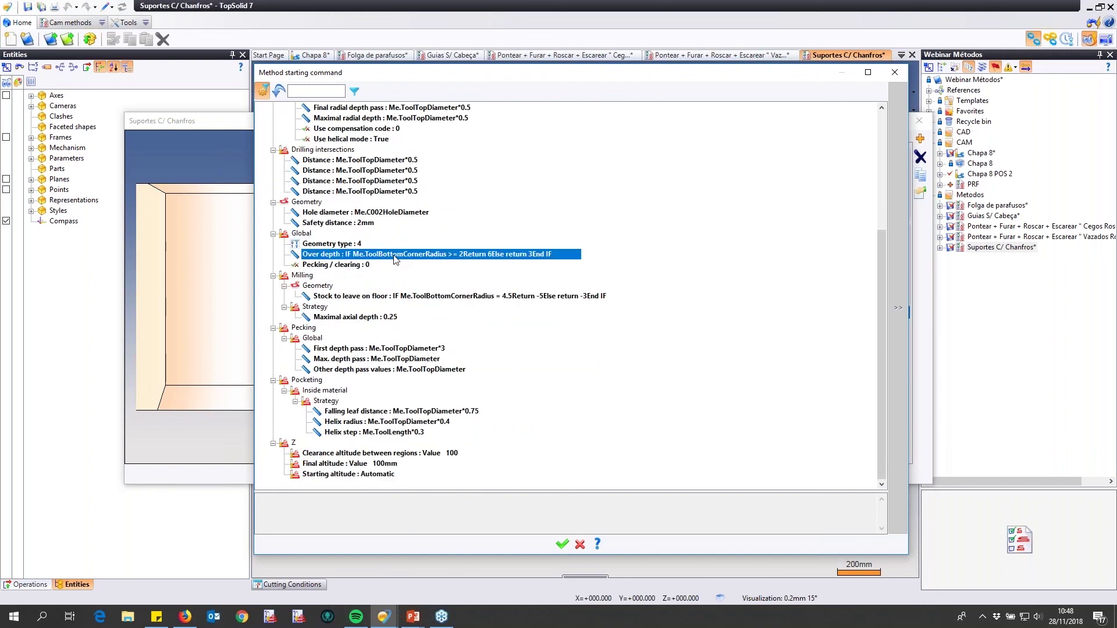
pyautogui.doubleClick(394, 256)
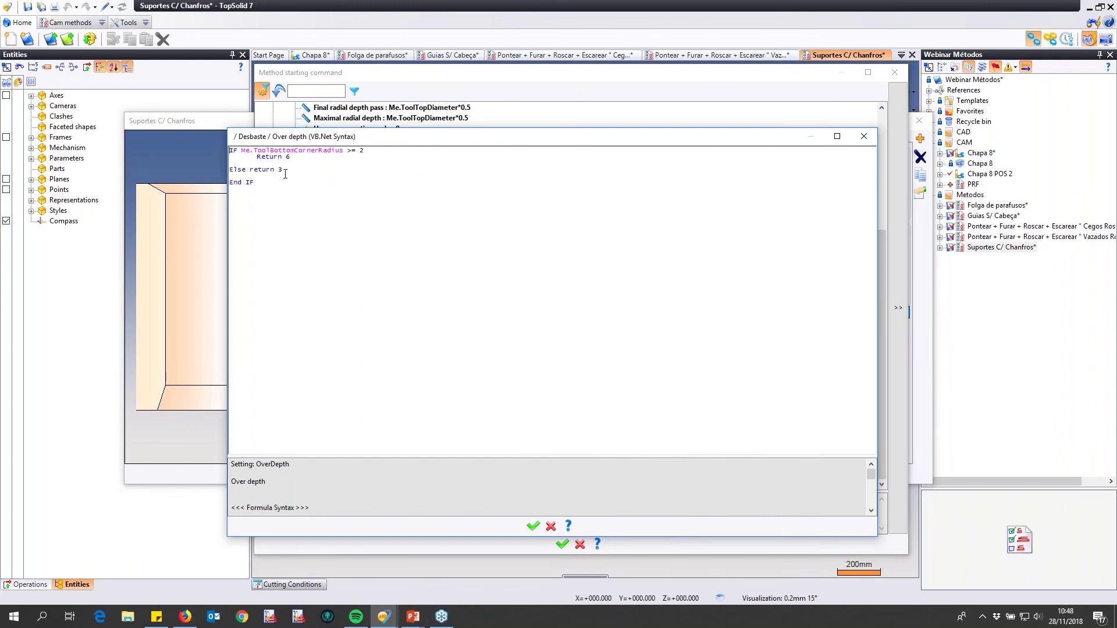
pyautogui.click(534, 527)
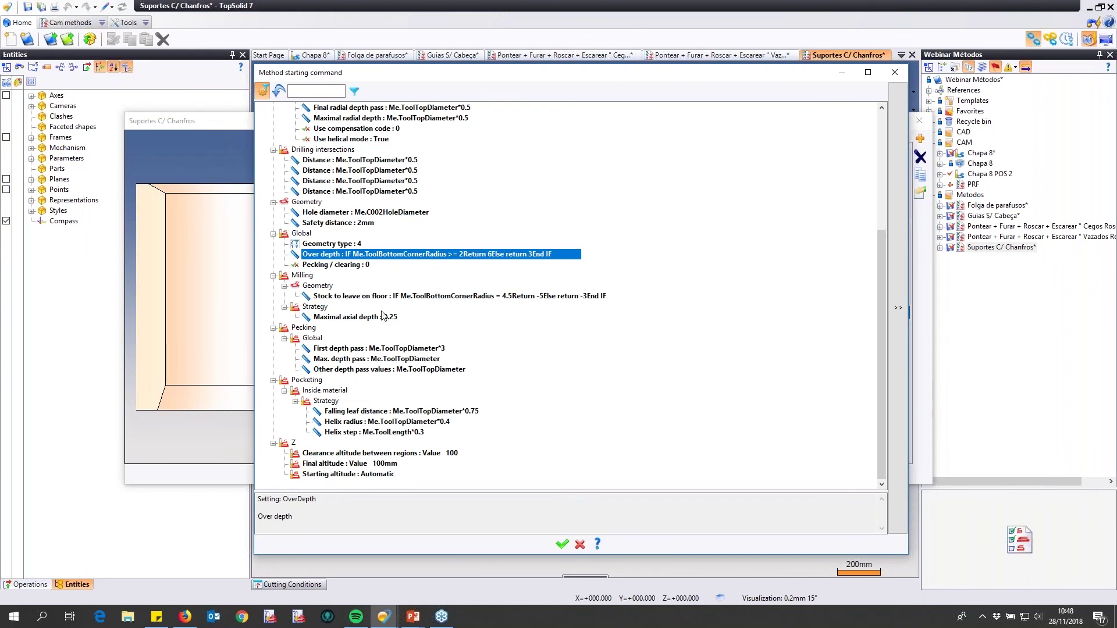
# - Examine the Desbaste formula for Stock to leave on floor, which depends on the tool's bottom corner radius
pyautogui.click(386, 296)
pyautogui.doubleClick(386, 297)
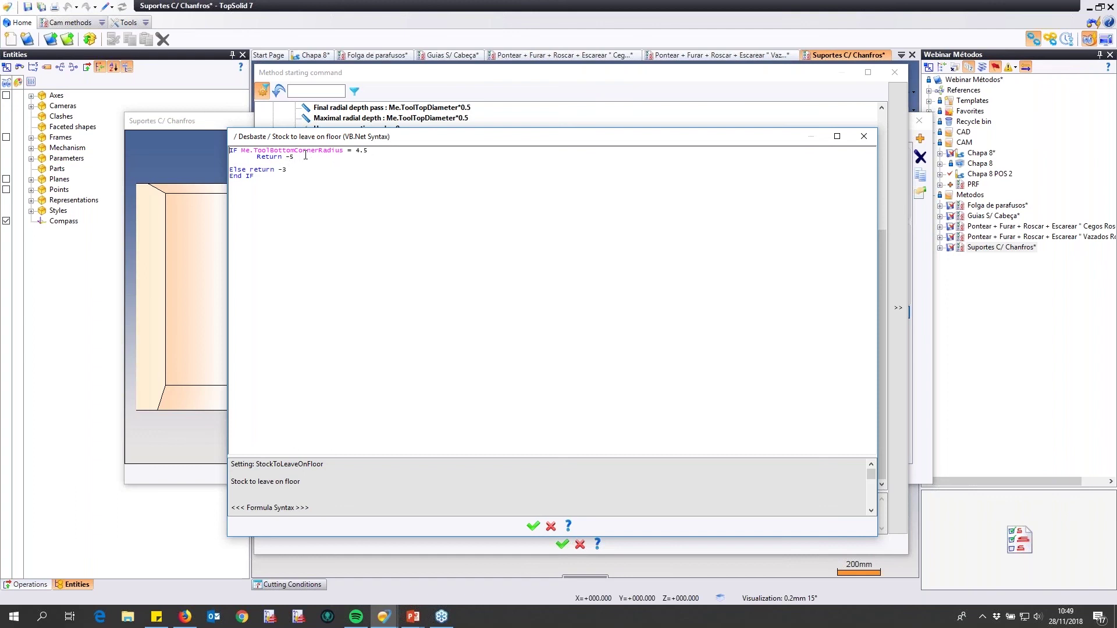
pyautogui.moveTo(294, 157); pyautogui.dragTo(281, 159)
pyautogui.click(284, 158)
pyautogui.click(533, 526)
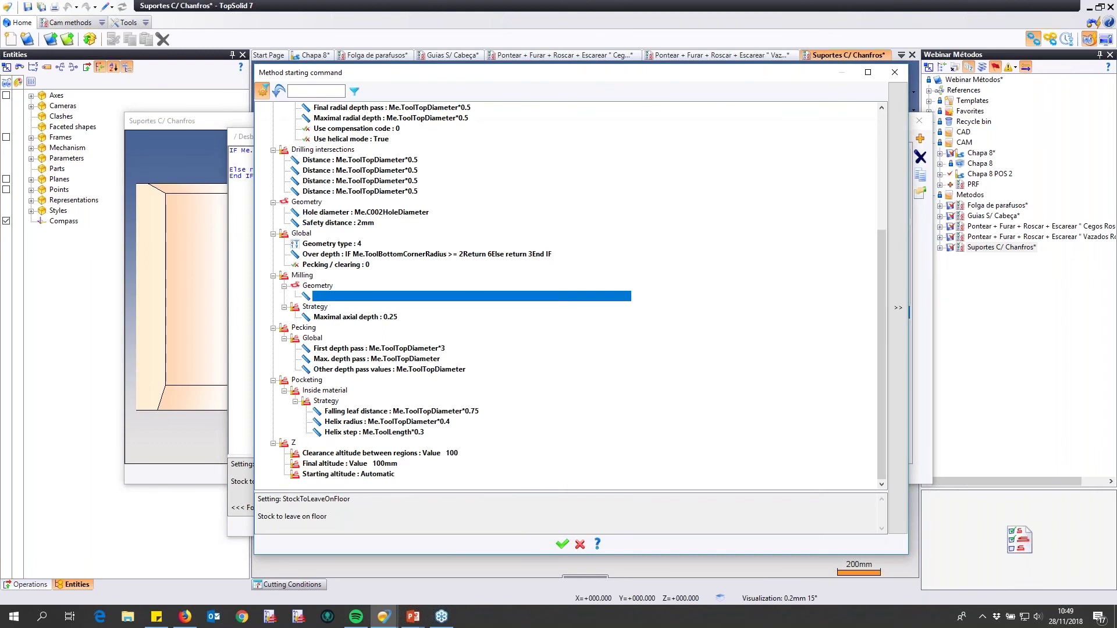
# - Check the Maximal axial depth setting of the Desbaste operation and close its parameter list
pyautogui.click(381, 321)
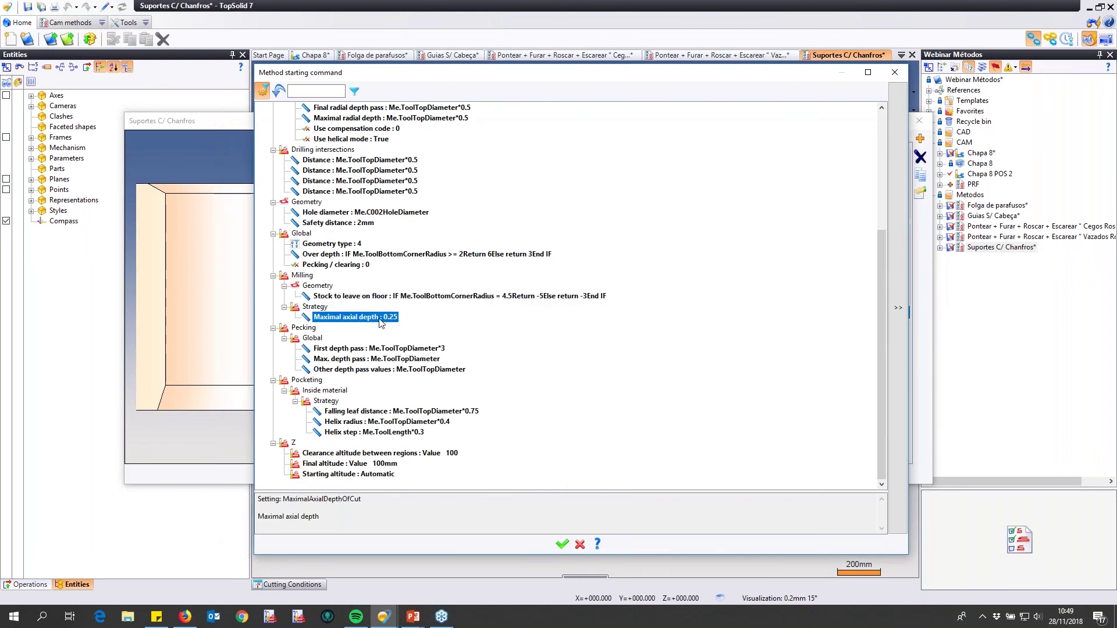
pyautogui.doubleClick(382, 319)
pyautogui.click(550, 527)
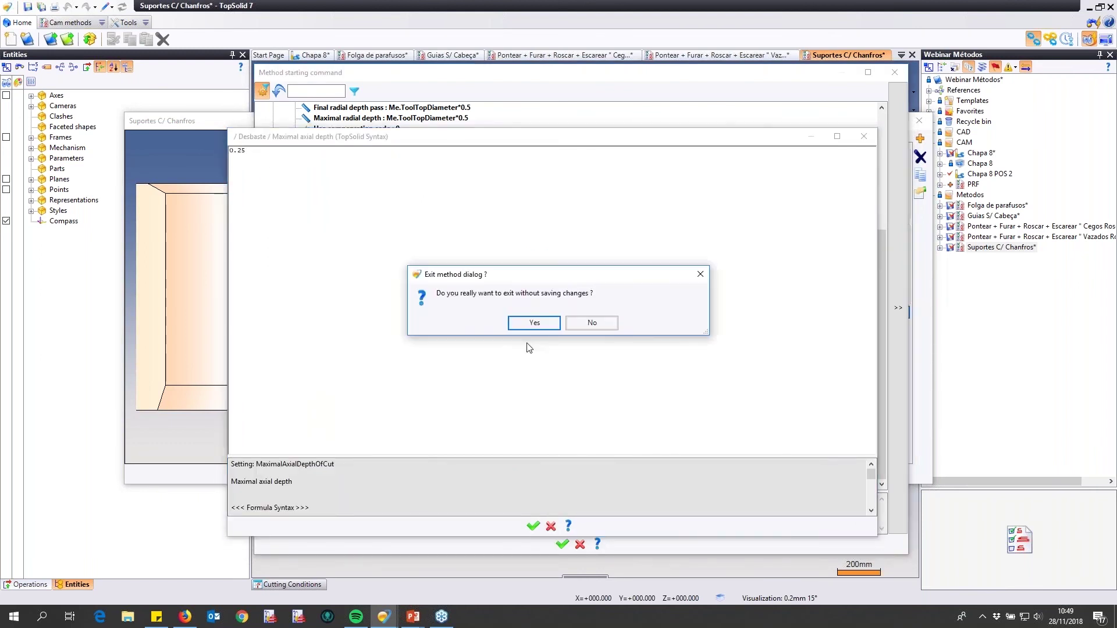
pyautogui.click(540, 325)
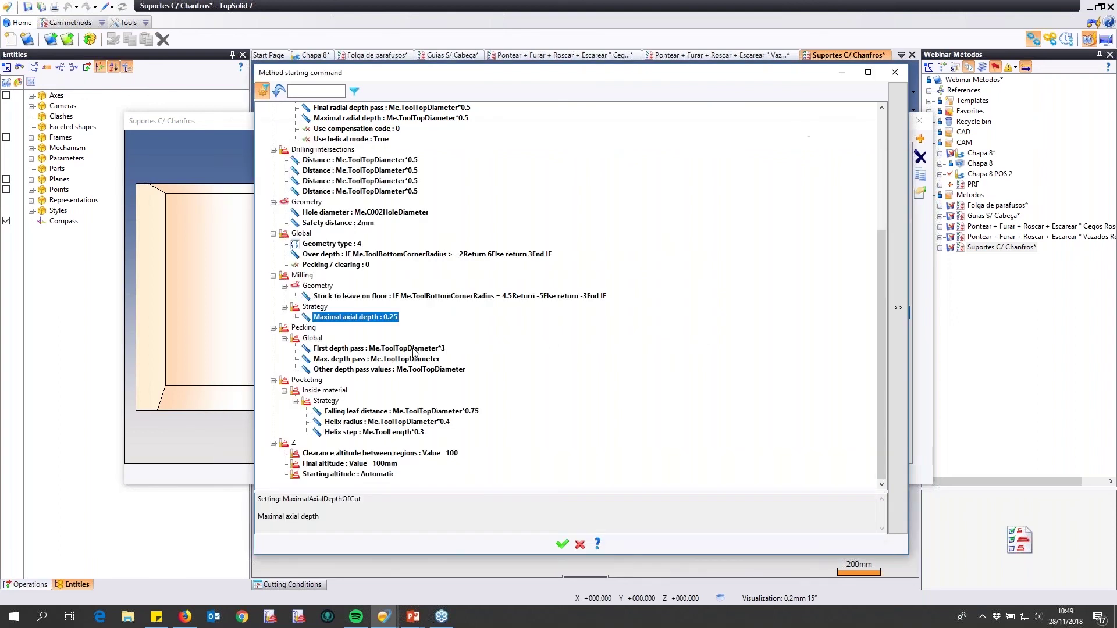
pyautogui.doubleClick(378, 317)
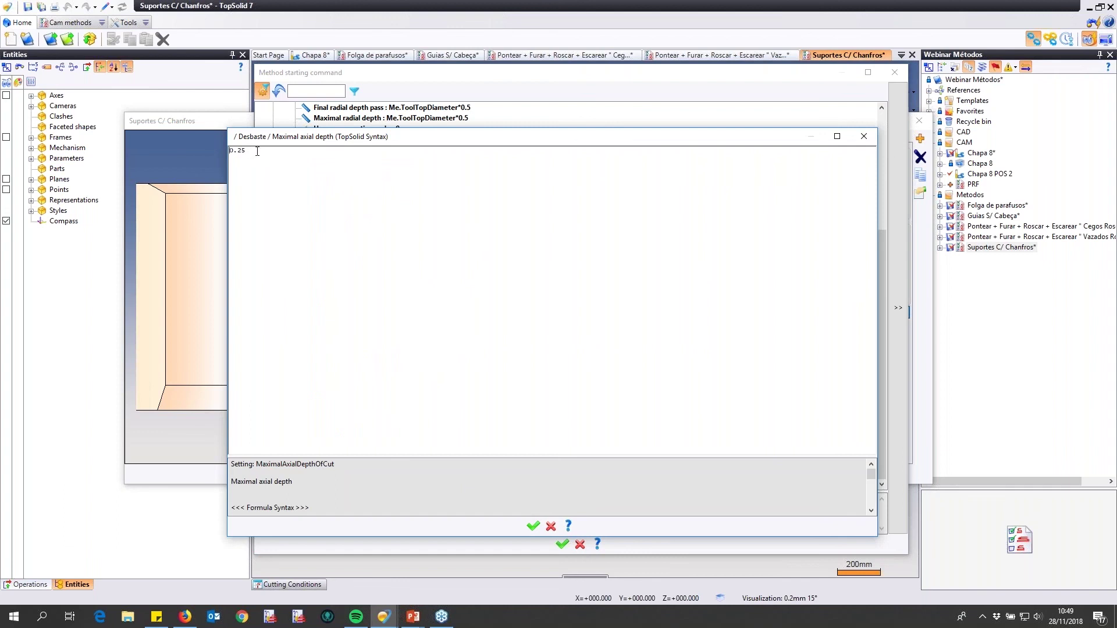
pyautogui.click(532, 527)
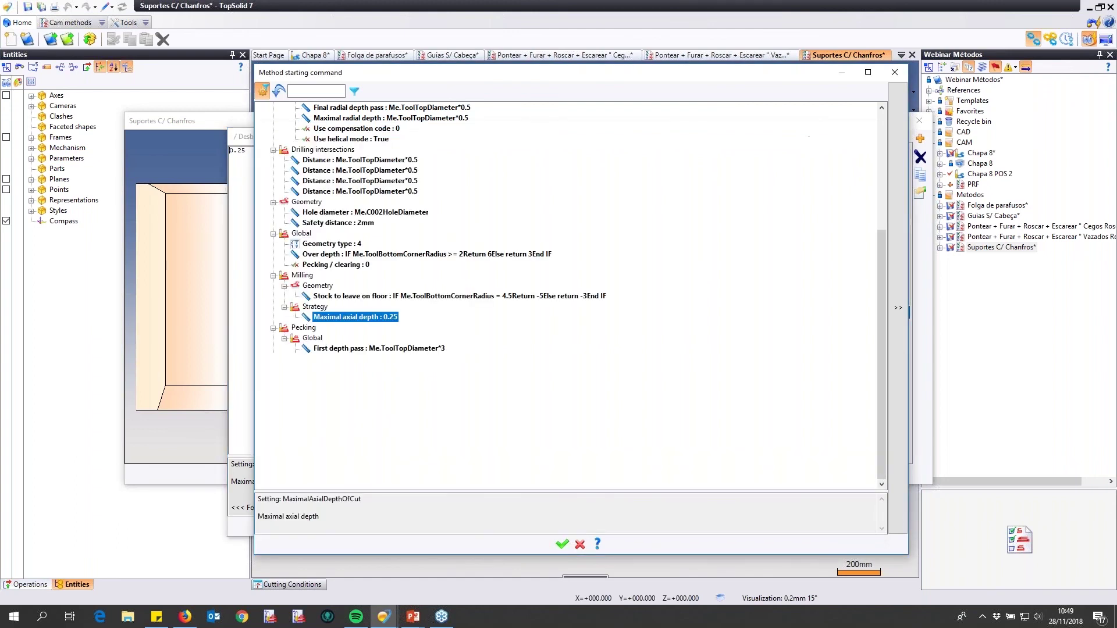
pyautogui.click(561, 545)
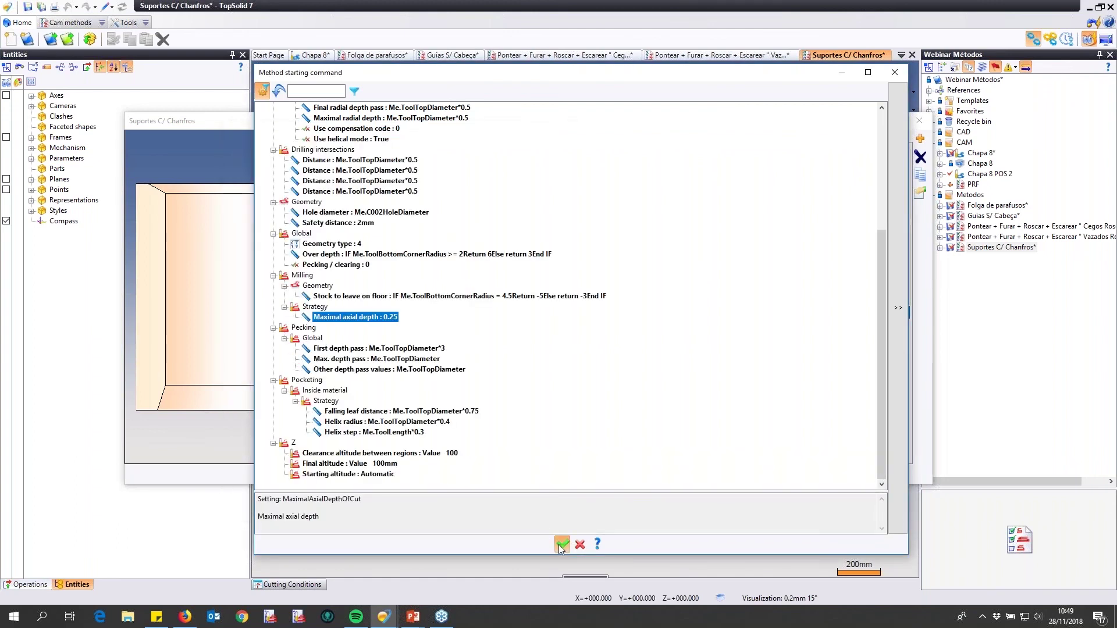
# - Open the Acabamento operation's other parameters and examine its Maximal axial depth formula
pyautogui.click(581, 137)
pyautogui.click(640, 313)
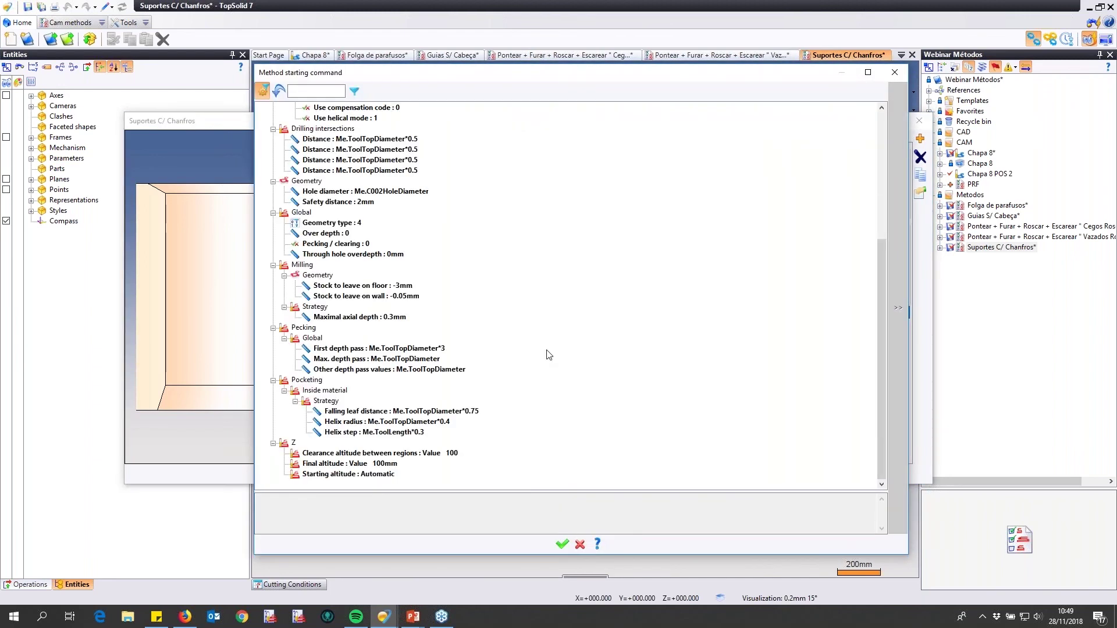
pyautogui.click(389, 319)
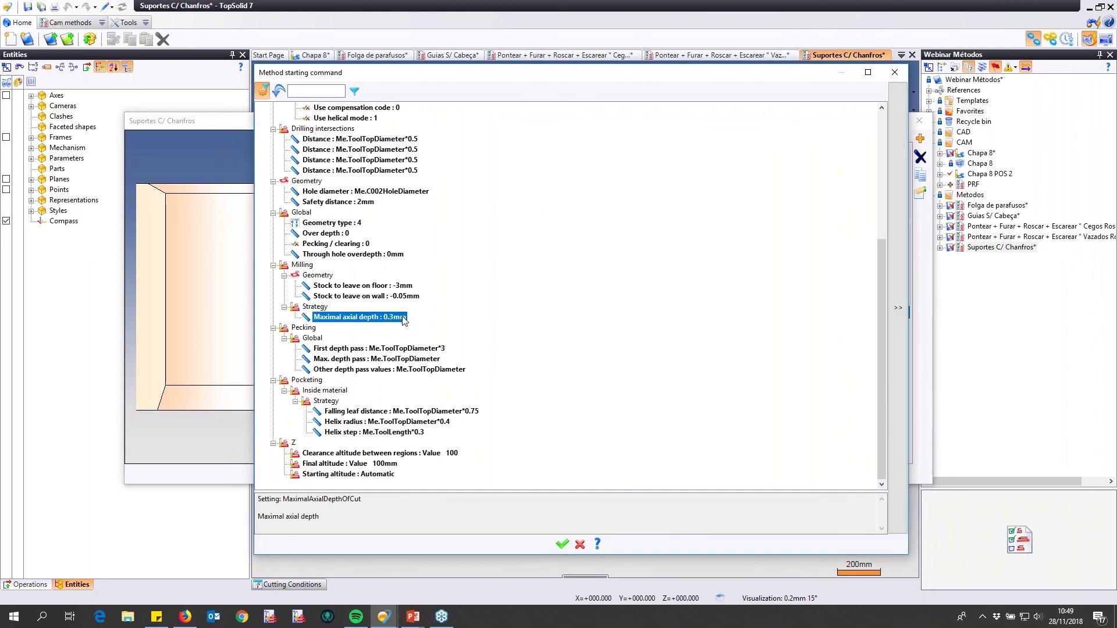
pyautogui.doubleClick(403, 319)
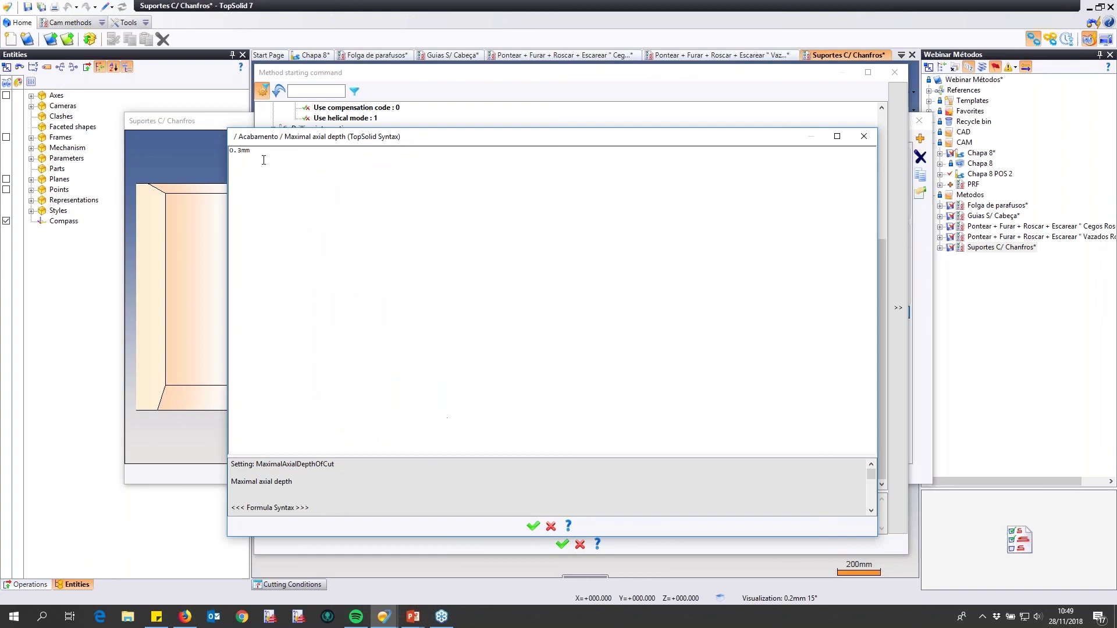
pyautogui.click(533, 526)
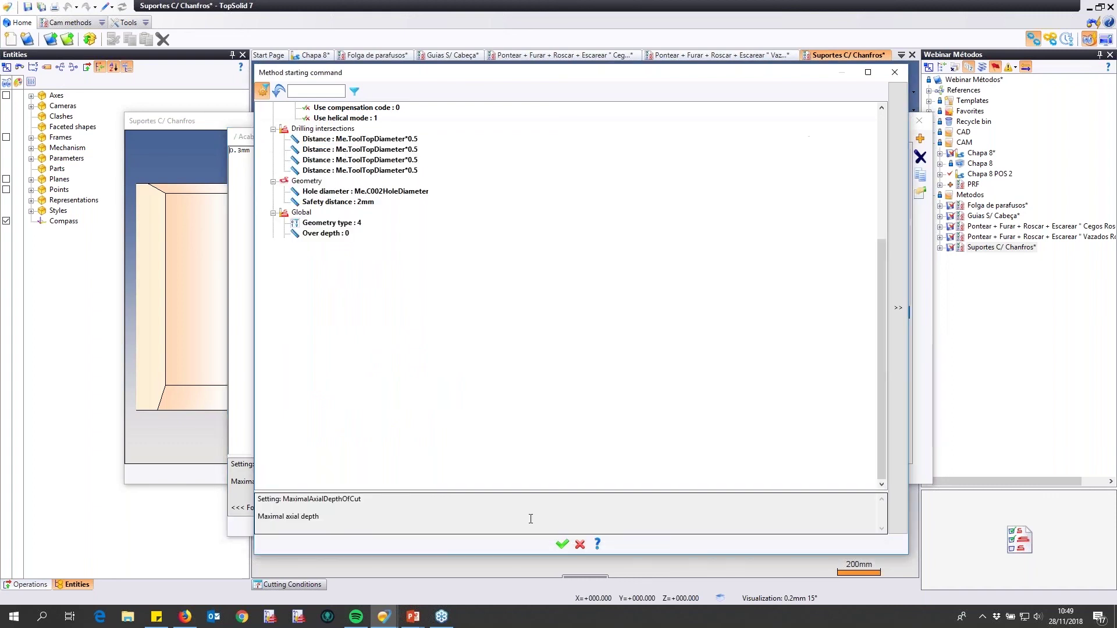
# - Examine the Acabamento formulas for Stock to leave on wall and Stock to leave on floor
pyautogui.click(378, 297)
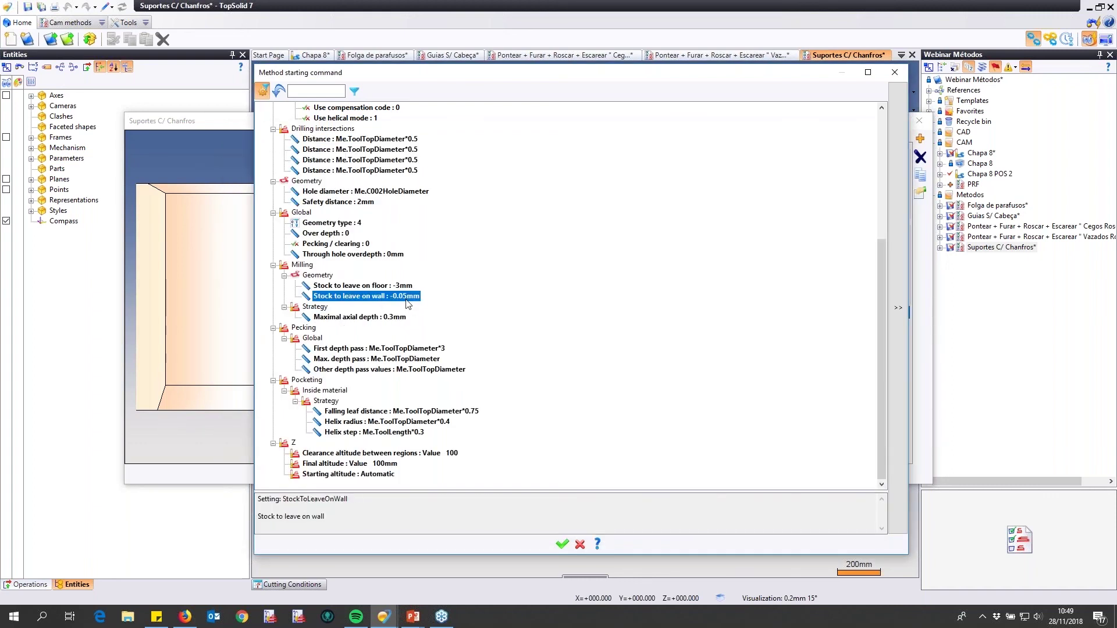
pyautogui.doubleClick(406, 299)
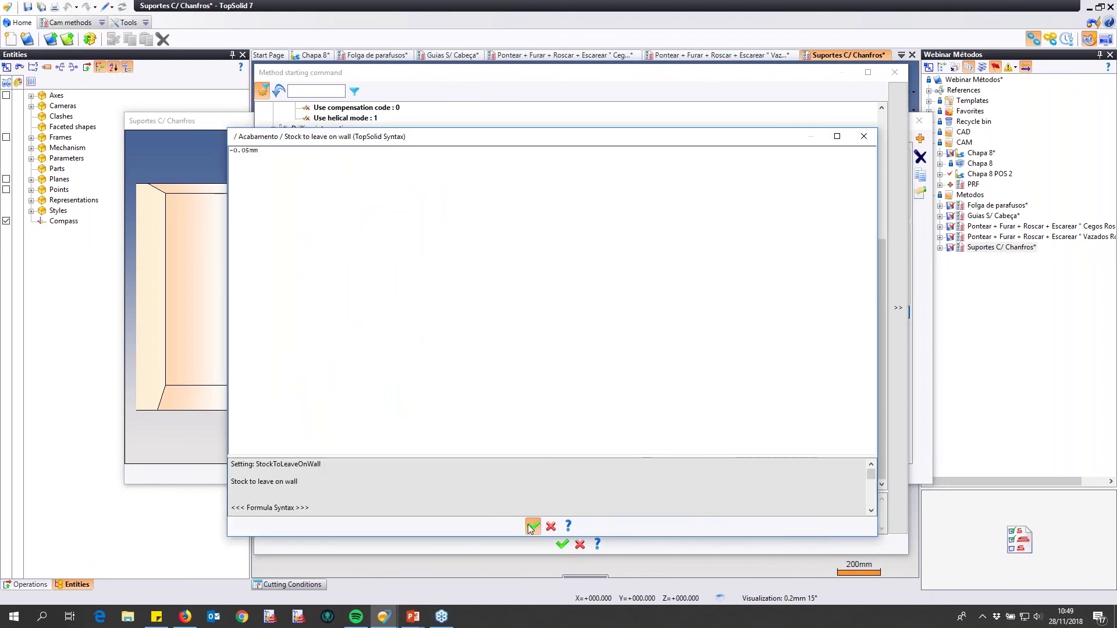
pyautogui.click(533, 527)
pyautogui.click(410, 286)
pyautogui.doubleClick(410, 286)
pyautogui.click(534, 526)
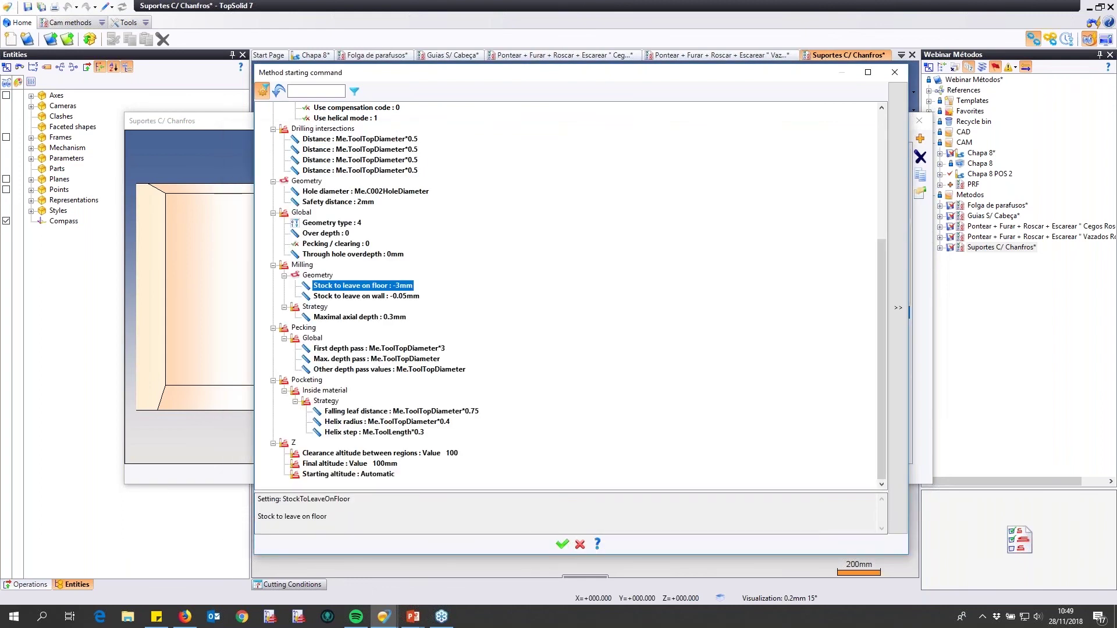
# - Examine the Geometry type options of the Acabamento operation, and close its parameter list and the Suportes C/ Chanfros method
pyautogui.click(359, 224)
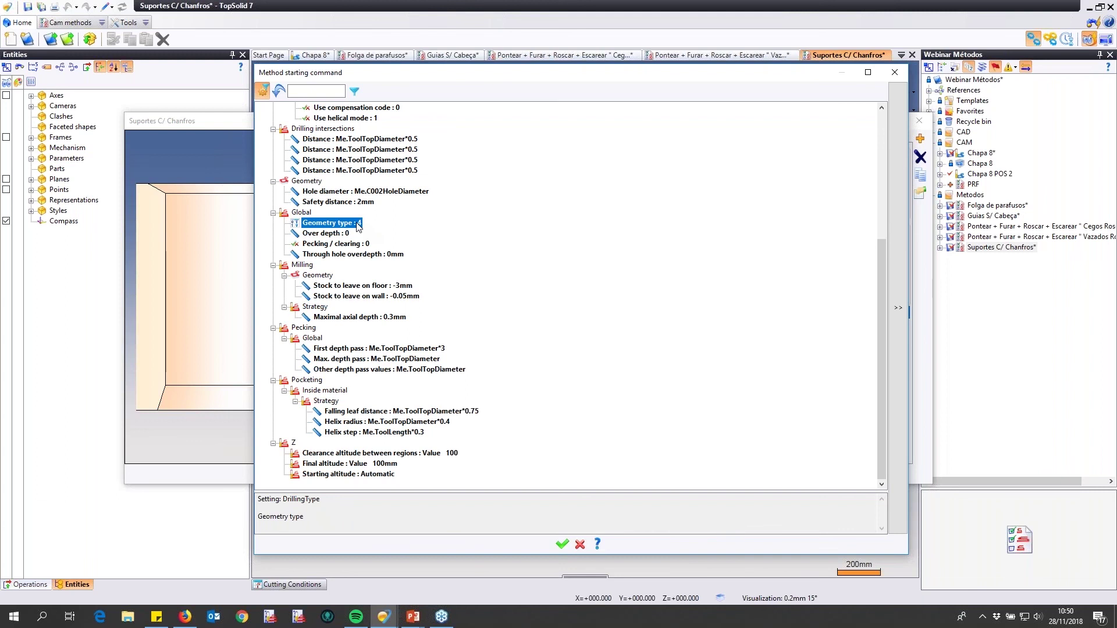
pyautogui.doubleClick(358, 225)
pyautogui.moveTo(521, 456); pyautogui.dragTo(520, 342)
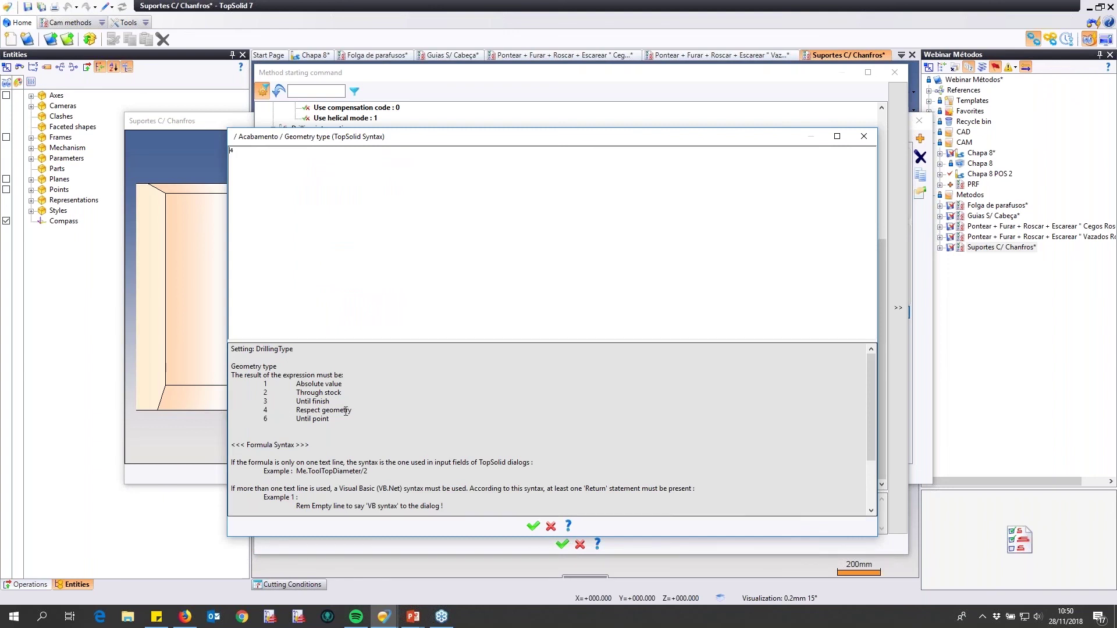
pyautogui.click(529, 526)
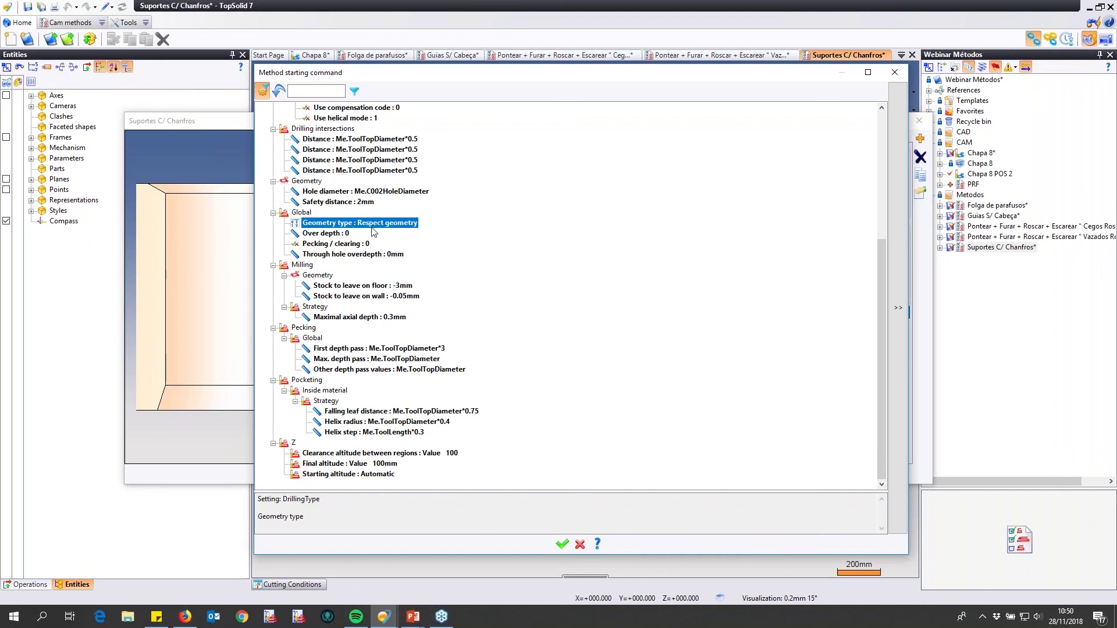
pyautogui.click(562, 544)
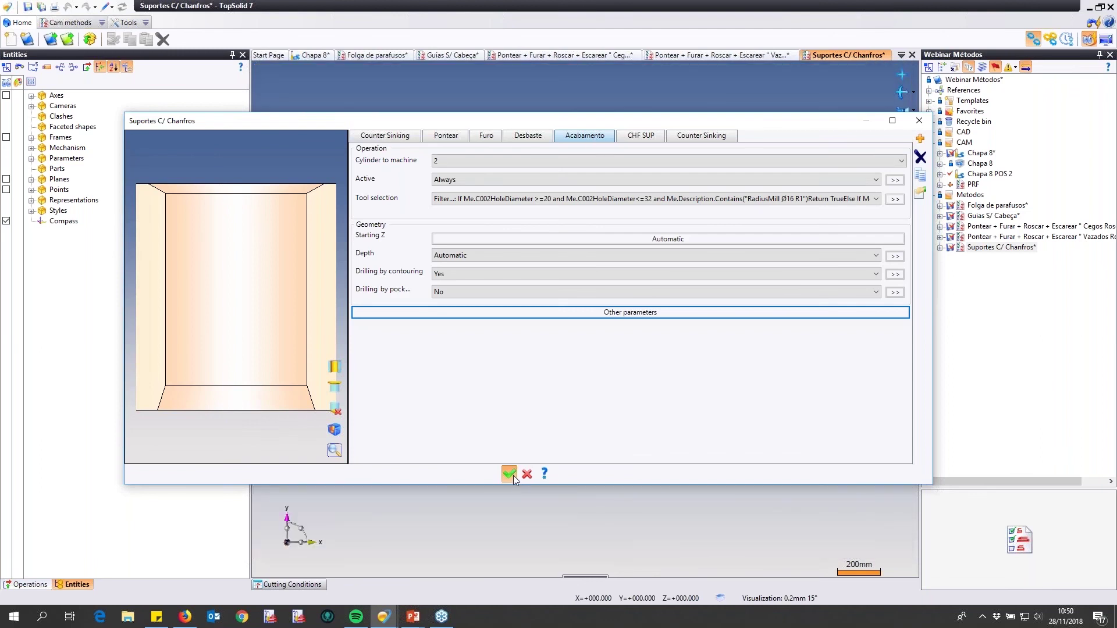
pyautogui.click(509, 474)
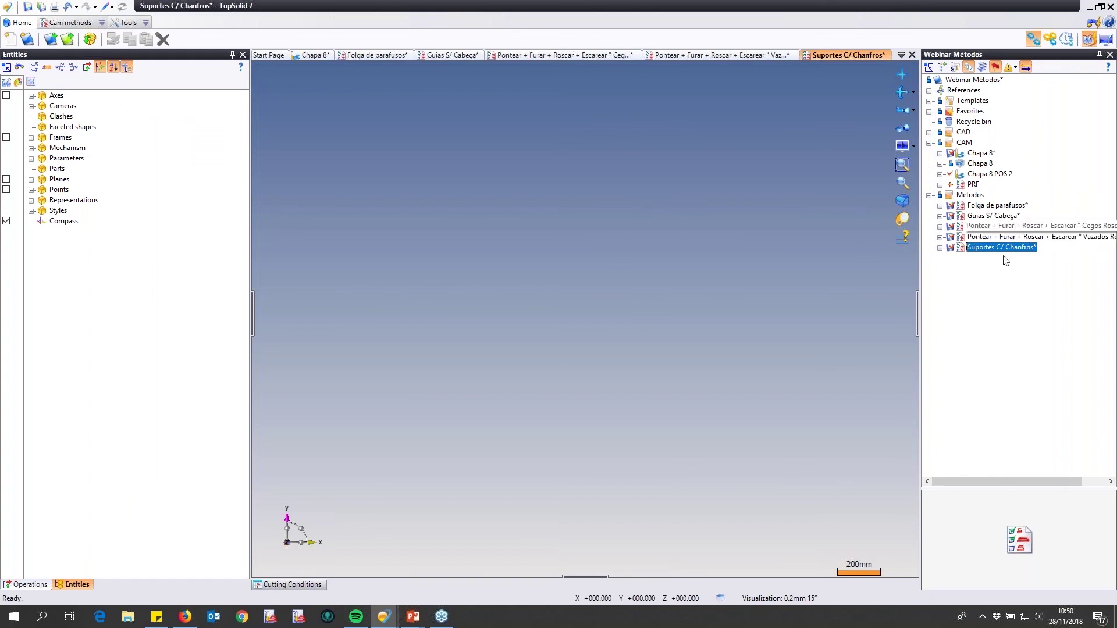
# - Close the open method documents without saving changes, returning to the Chapa 8 machining document
pyautogui.middleClick(806, 56)
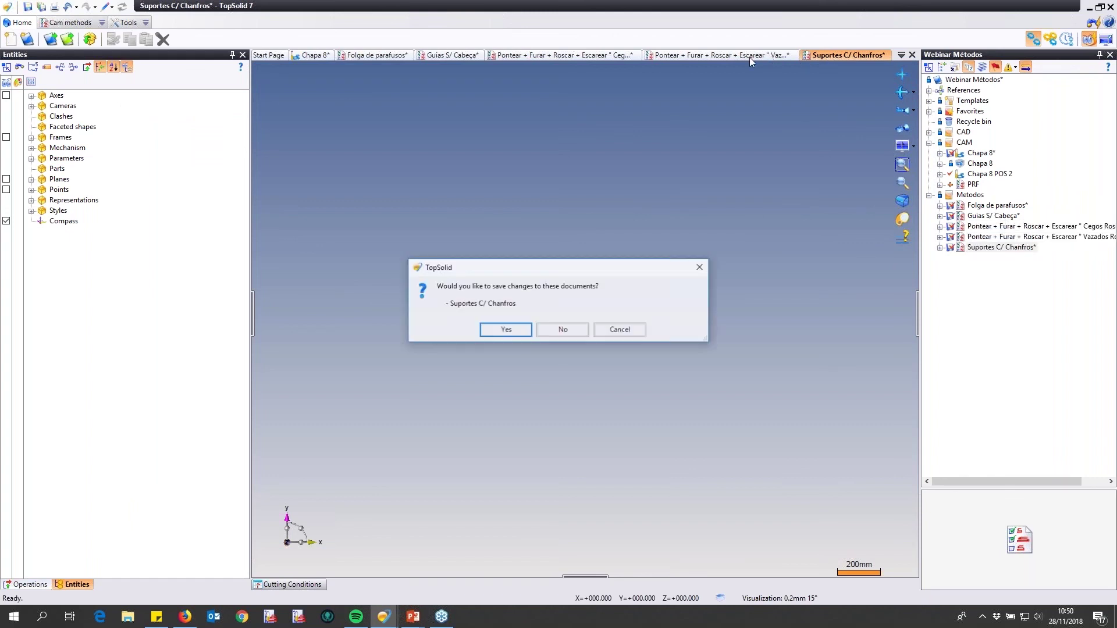
pyautogui.click(579, 330)
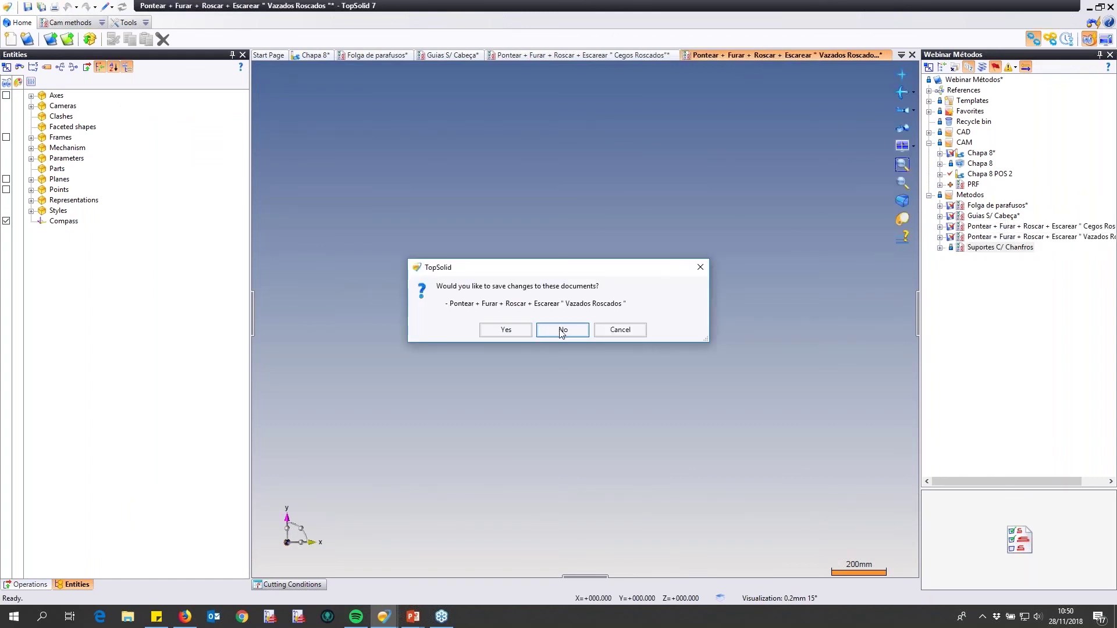
pyautogui.click(563, 331)
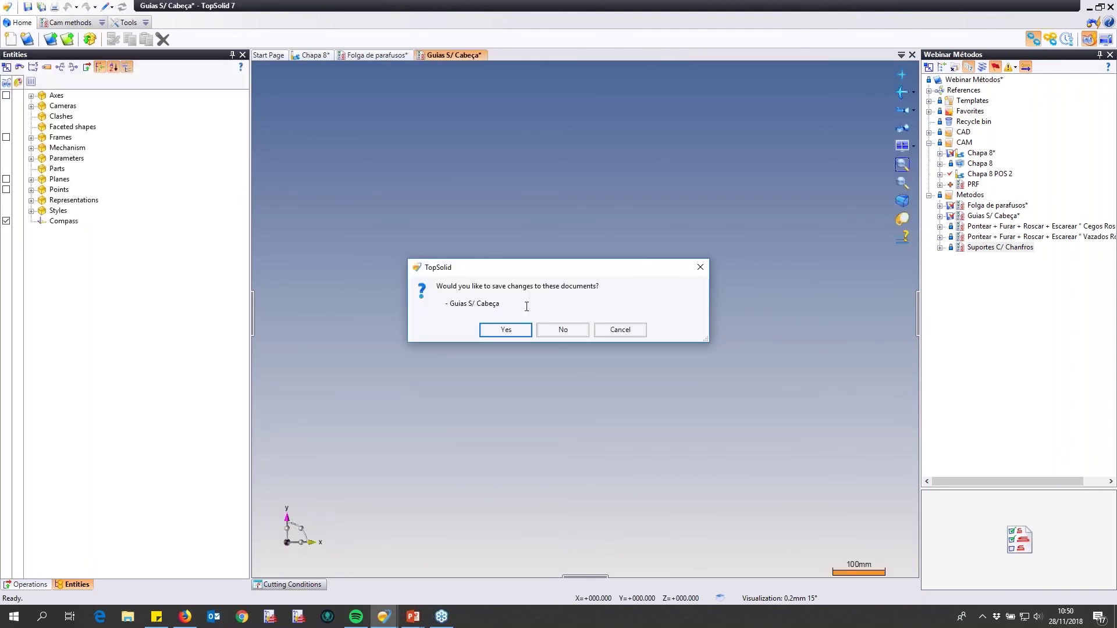
pyautogui.click(564, 329)
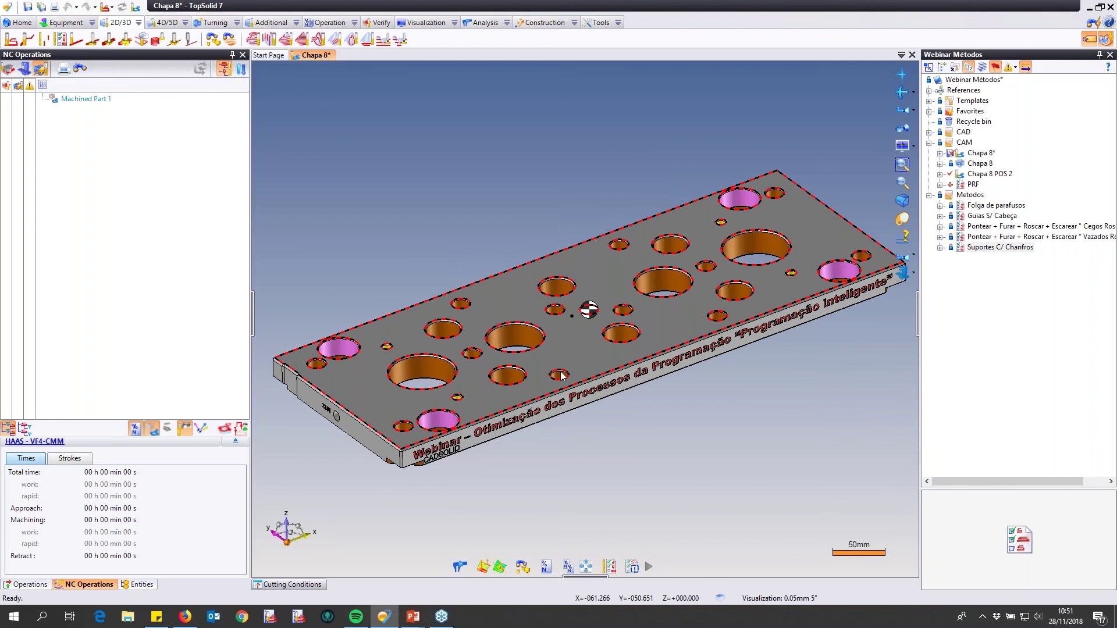
pyautogui.click(139, 22)
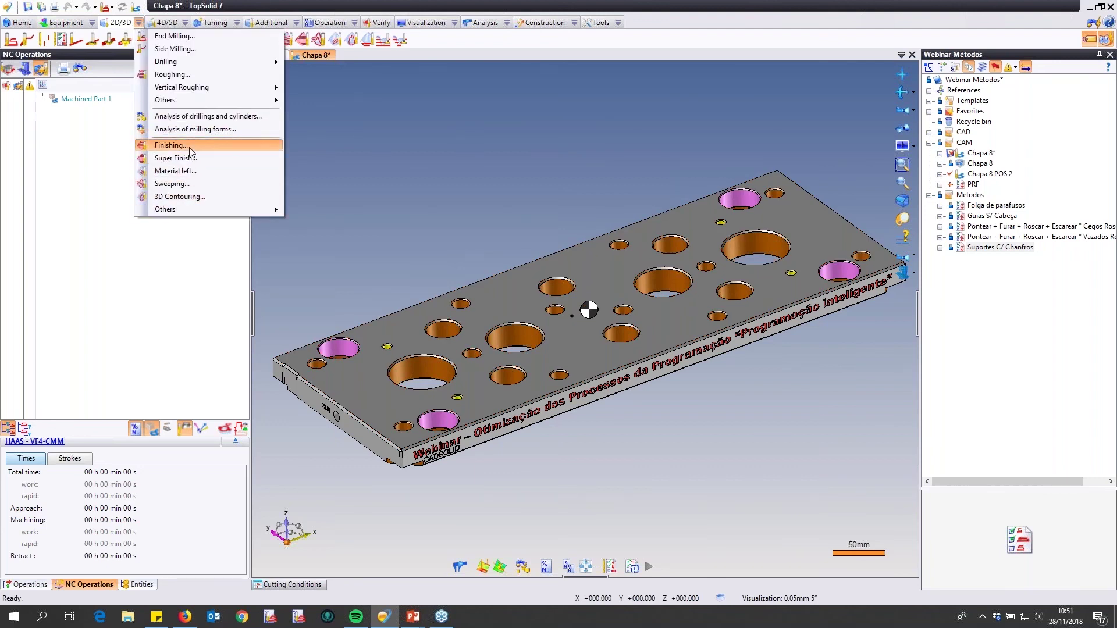
pyautogui.click(347, 148)
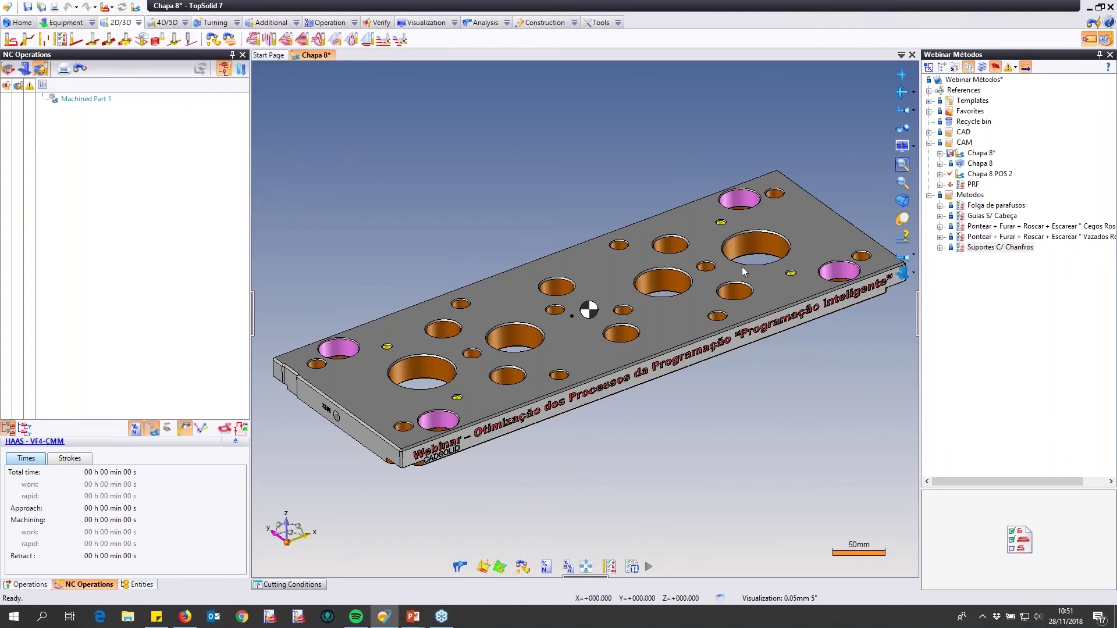
pyautogui.click(710, 278)
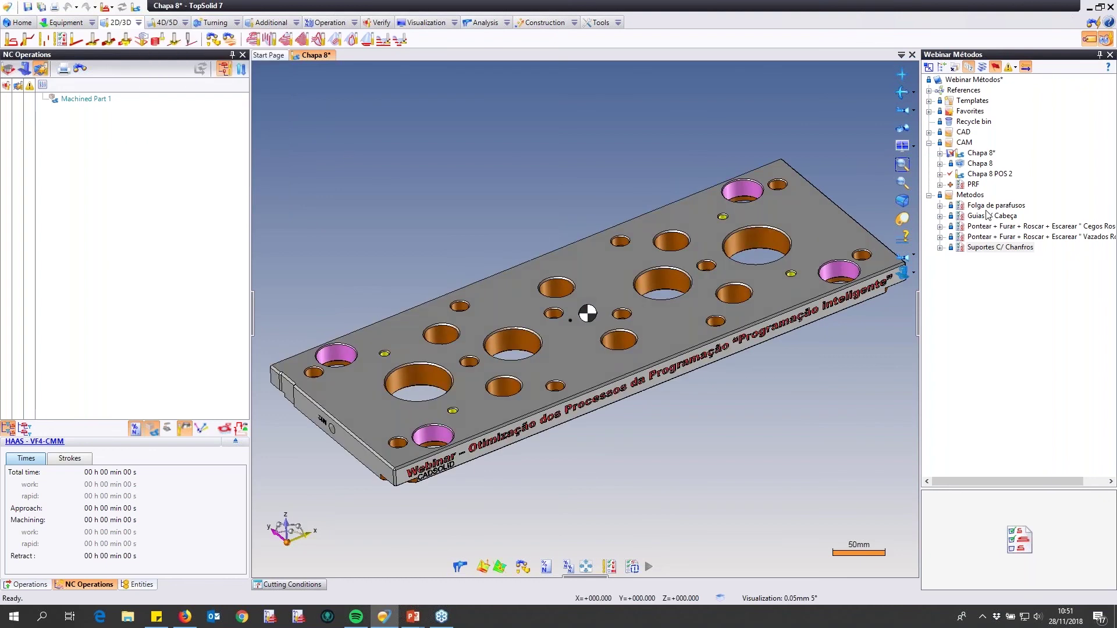
# - Run a new analysis of drillings on Machined Part 1, discarding the current results and excluding partial cylinders
pyautogui.click(522, 567)
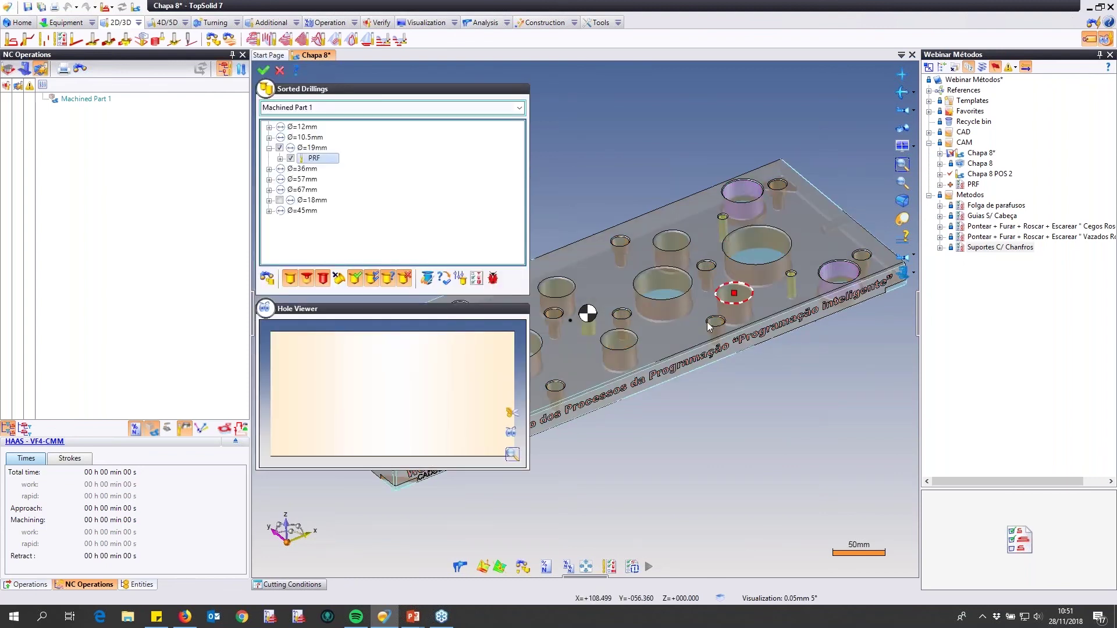
pyautogui.scroll(-3, 757, 300)
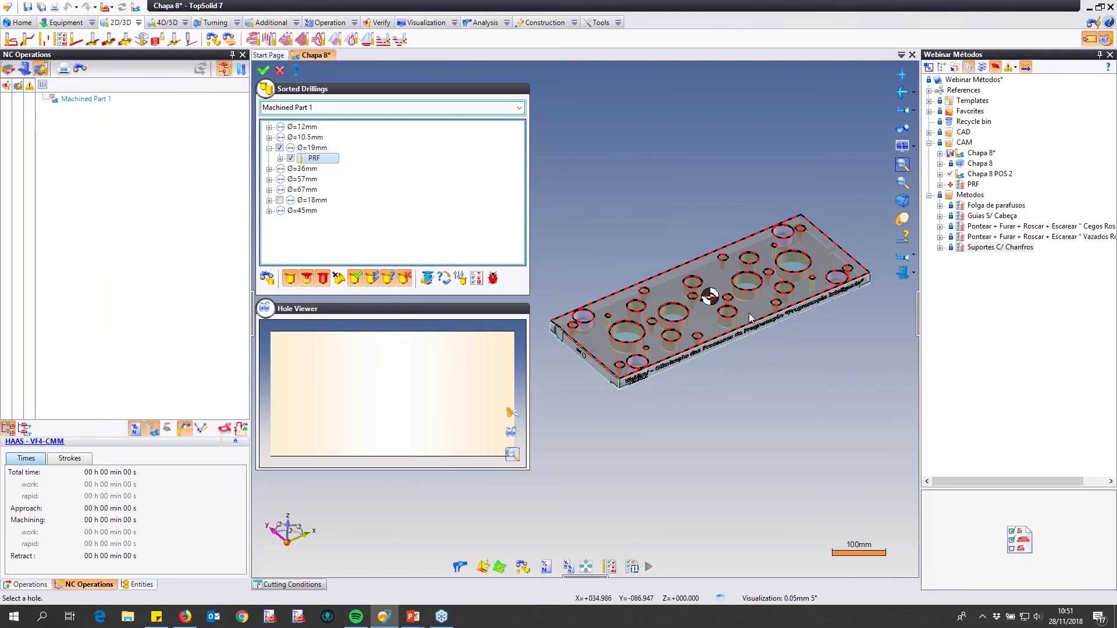
pyautogui.click(268, 280)
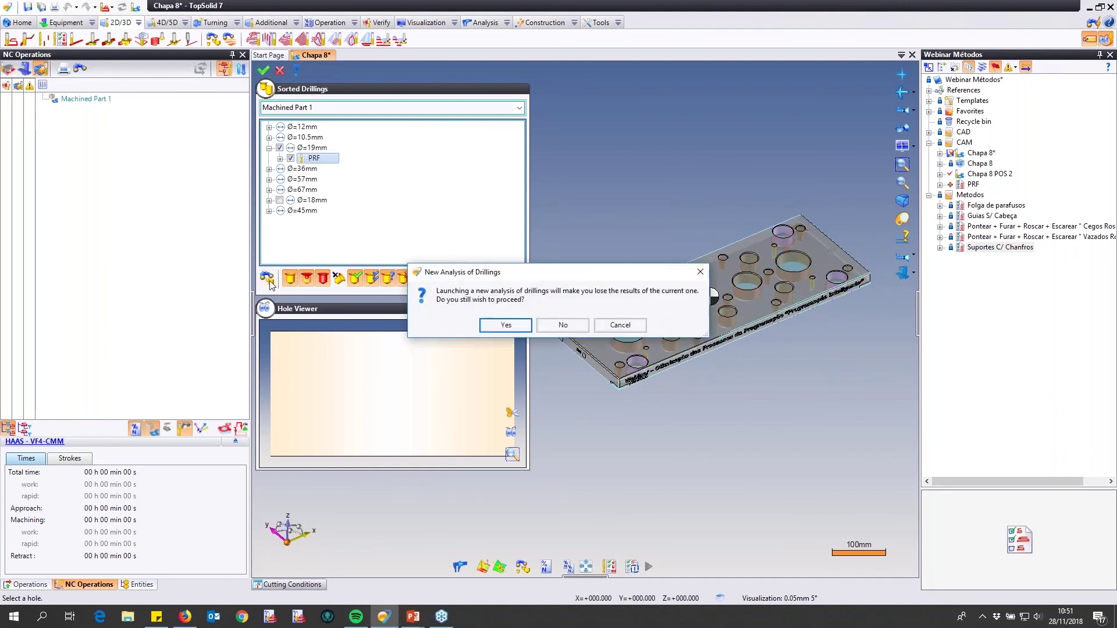
pyautogui.click(523, 329)
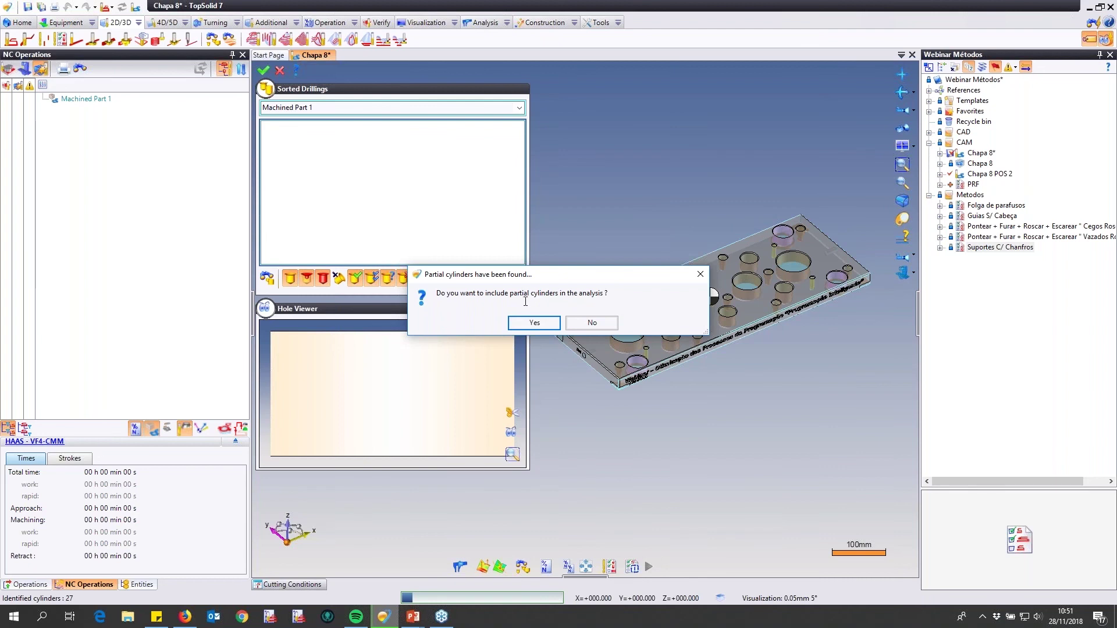
pyautogui.click(603, 326)
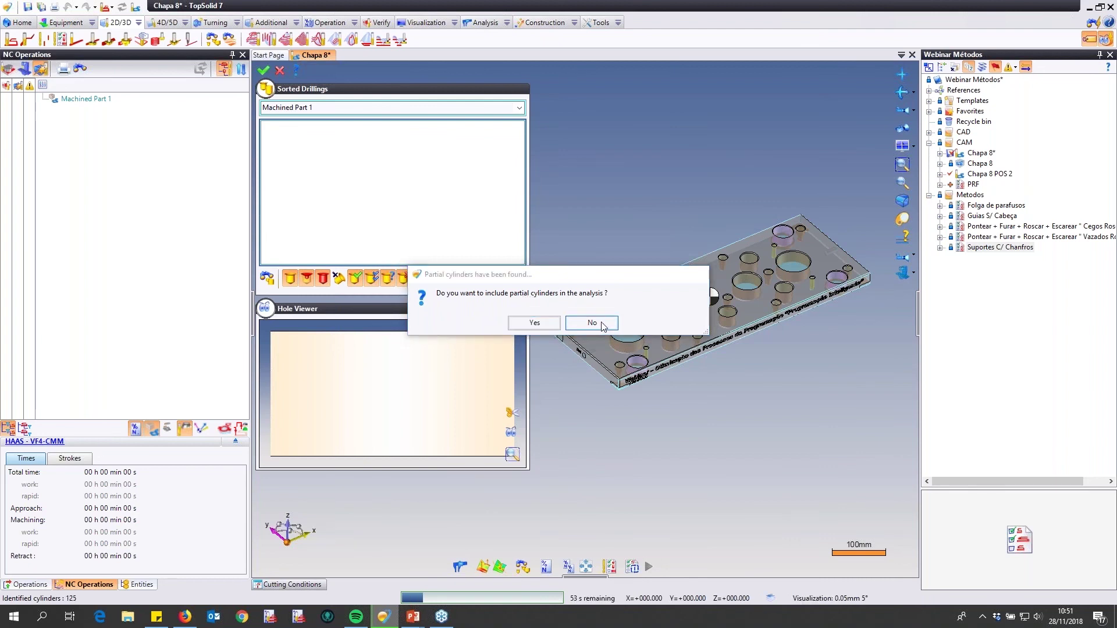
# - Collapse the sorted drillings tree to its diameter groups
pyautogui.rightClick(488, 184)
pyautogui.moveTo(512, 187)
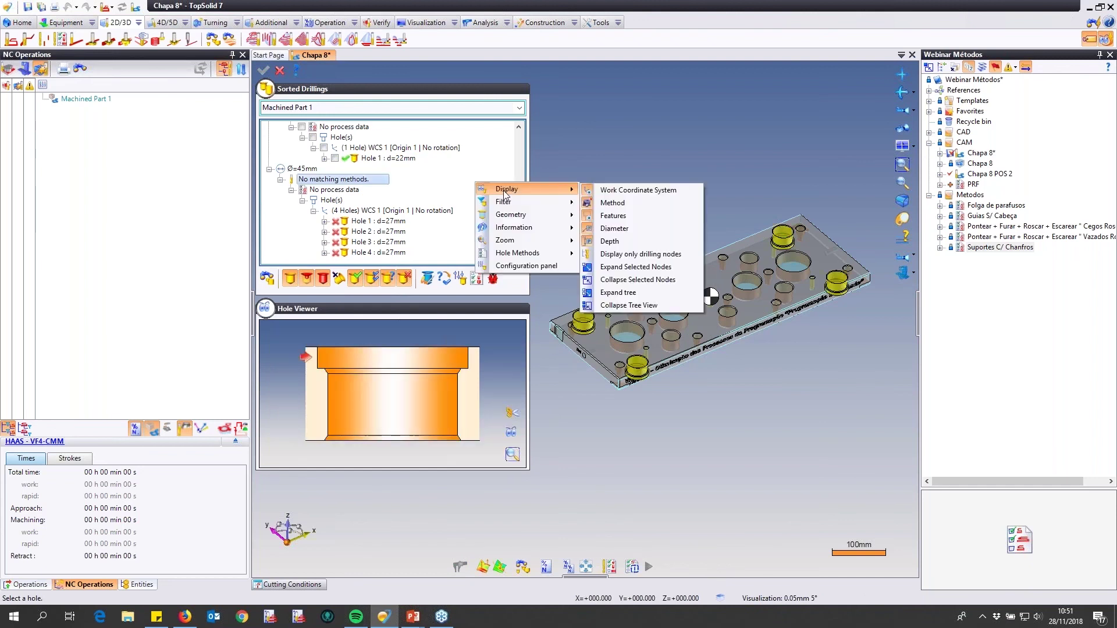
pyautogui.click(640, 305)
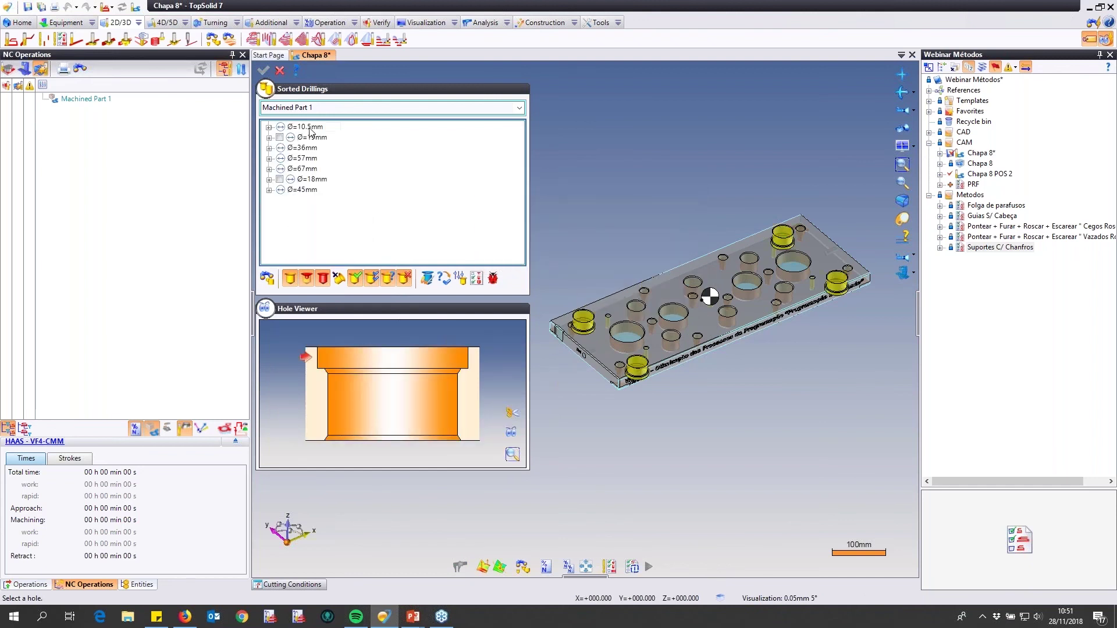
# - Assign the Pontear + Furar + Roscar + Escarear "Vazados Roscados" method to the 10.5 mm holes and Folga de parafusos to the 19 mm holes
pyautogui.click(309, 127)
pyautogui.scroll(3, 610, 294)
pyautogui.scroll(-3, 671, 370)
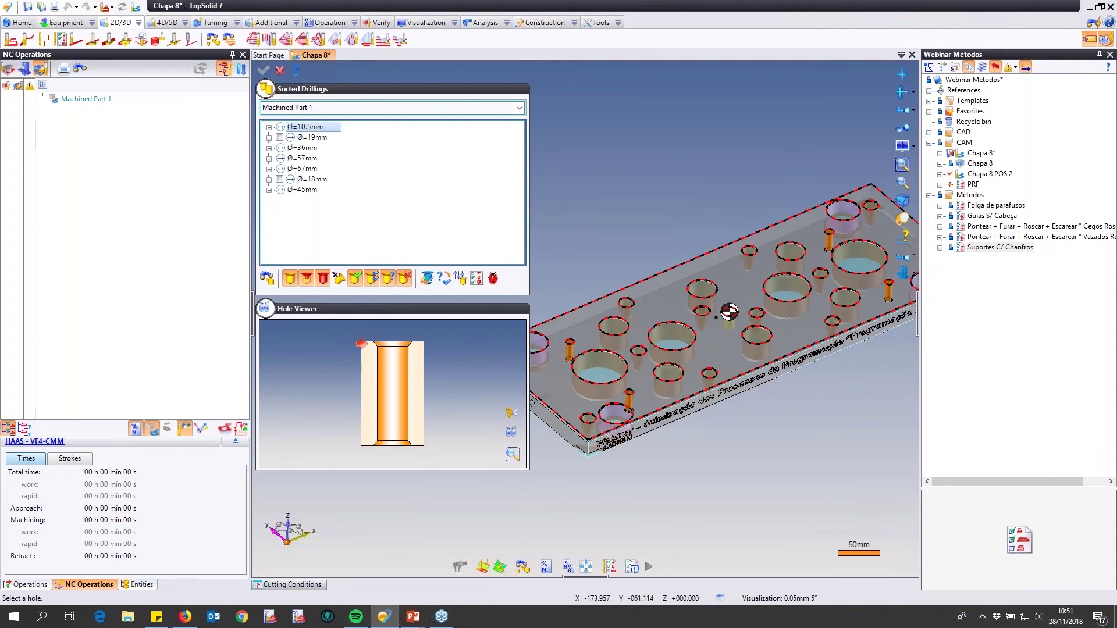
pyautogui.rightClick(307, 131)
pyautogui.moveTo(373, 198)
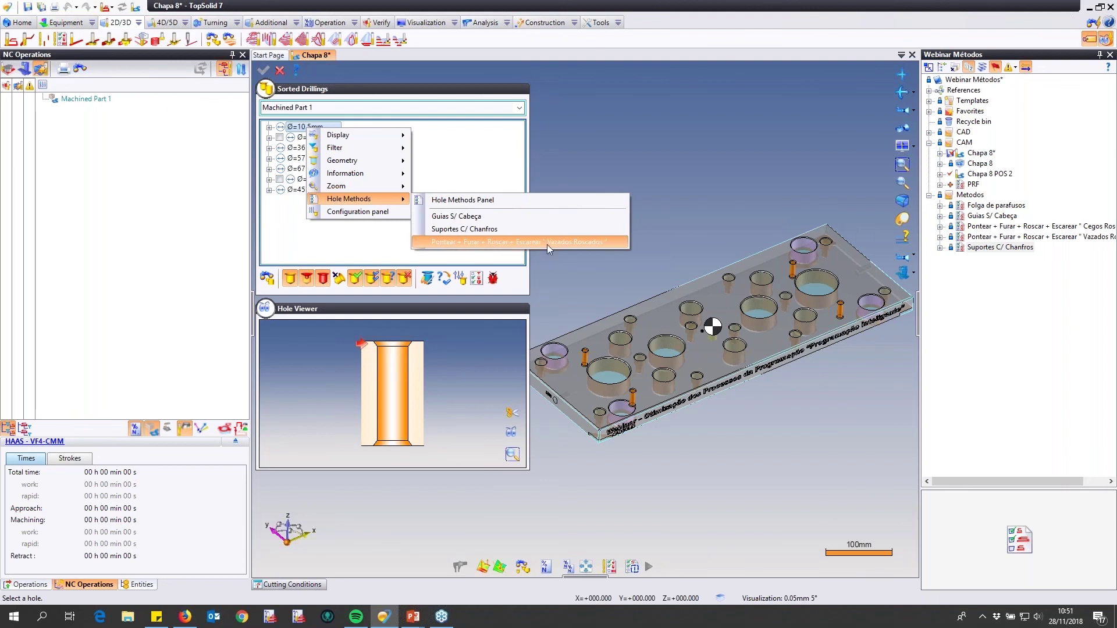
pyautogui.click(592, 243)
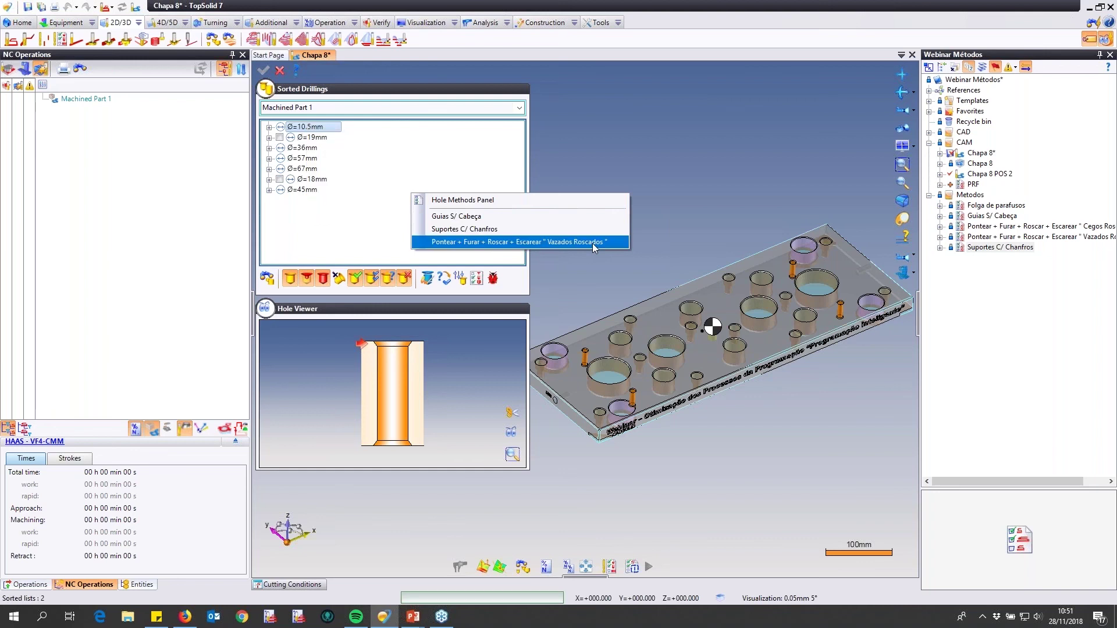
pyautogui.rightClick(319, 137)
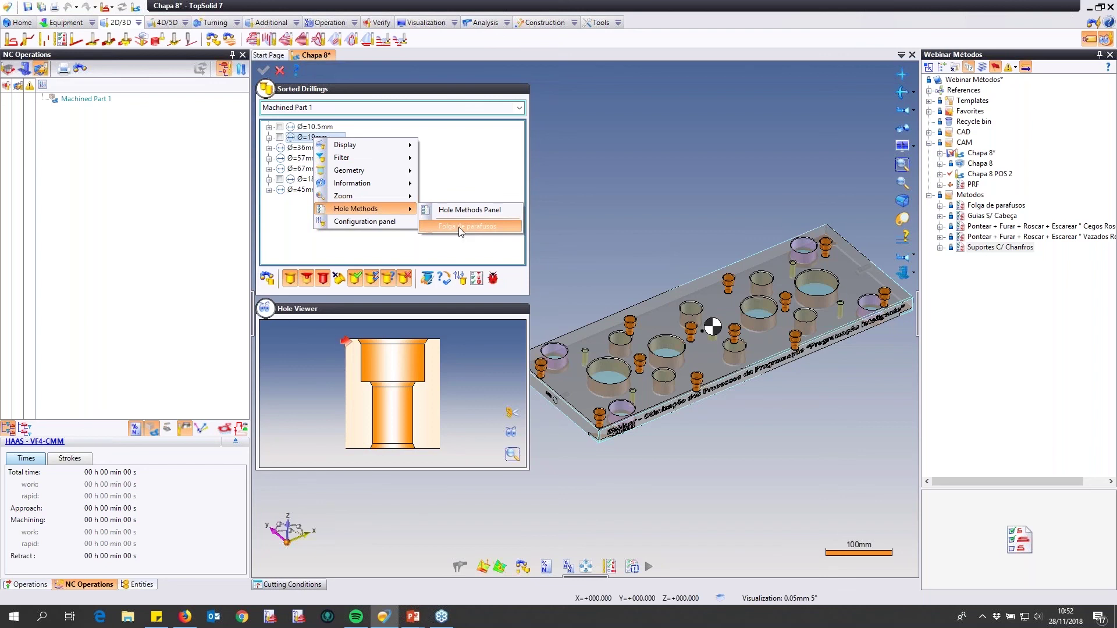
pyautogui.click(458, 227)
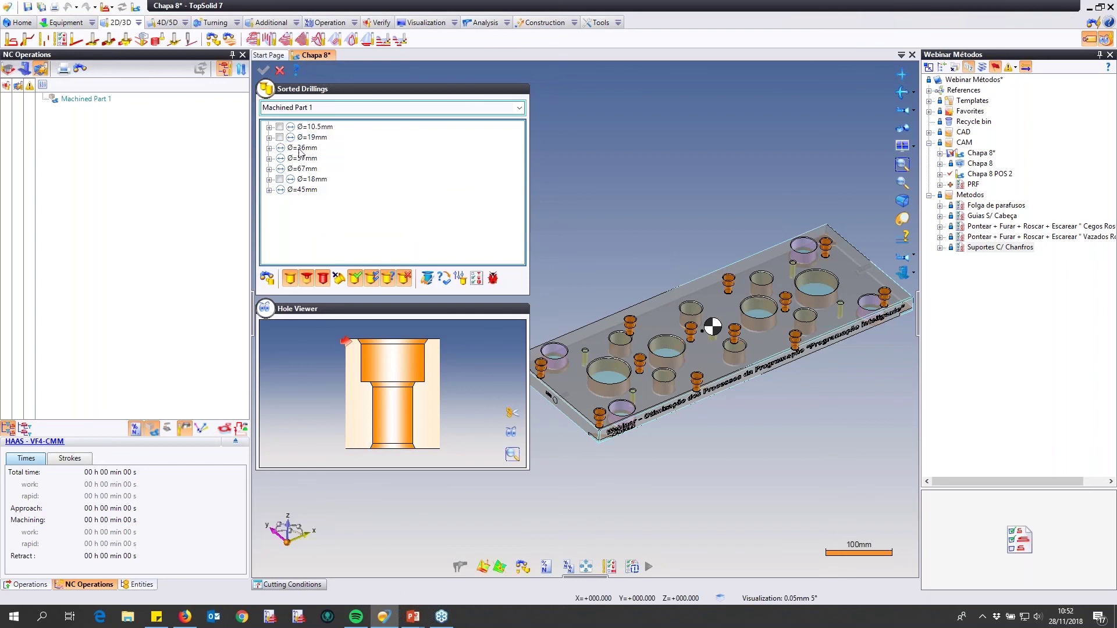
# - Assign the Suportes C/ Chanfros method to the 36 mm, 57 mm and 67 mm hole groups together
pyautogui.click(302, 169)
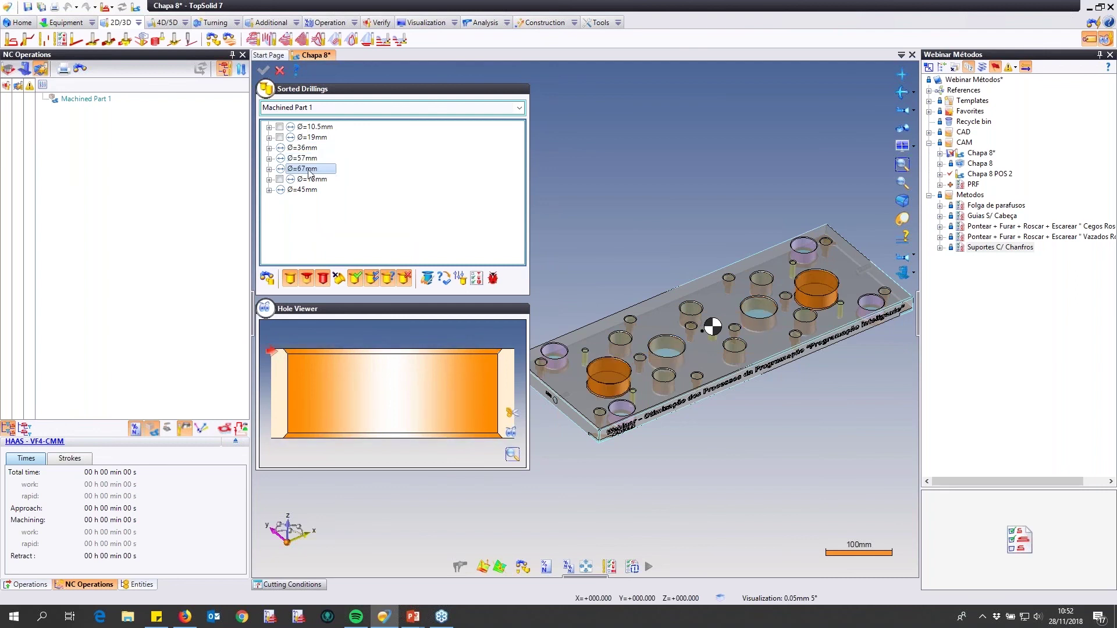
pyautogui.keyDown('ctrl'); pyautogui.click(310, 158); pyautogui.keyUp('ctrl')
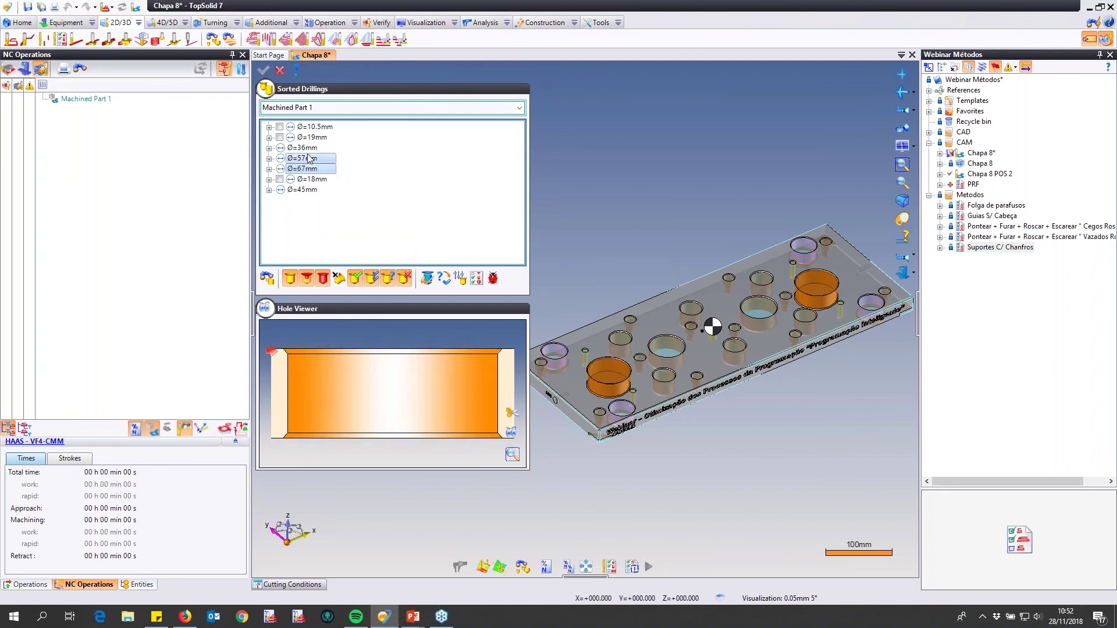
pyautogui.keyDown('ctrl'); pyautogui.click(304, 148); pyautogui.keyUp('ctrl')
pyautogui.rightClick(309, 153)
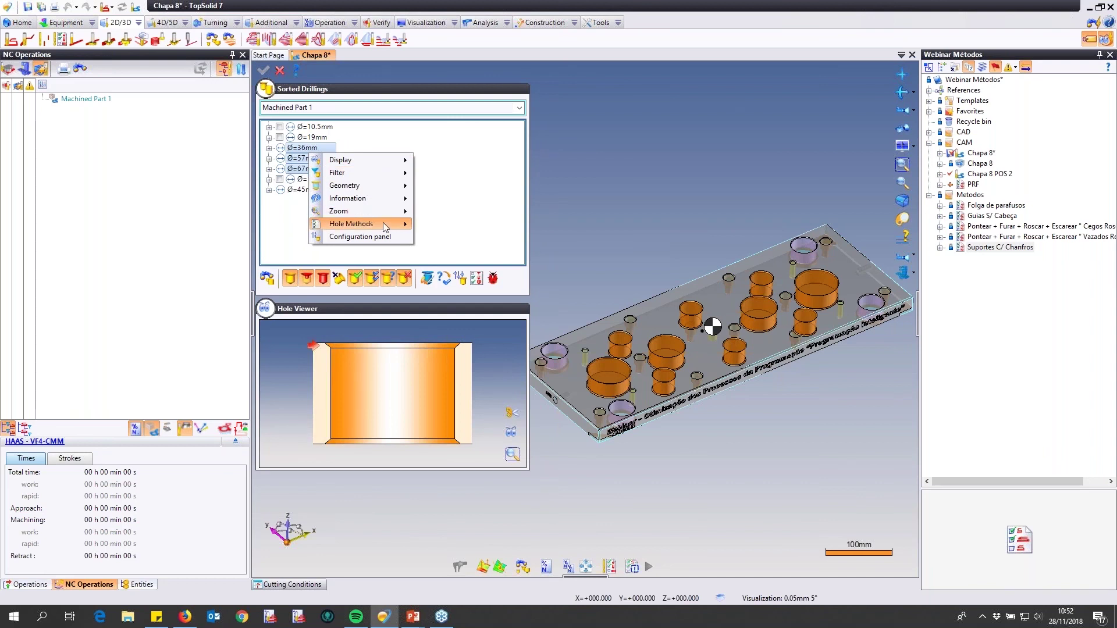
pyautogui.moveTo(382, 223)
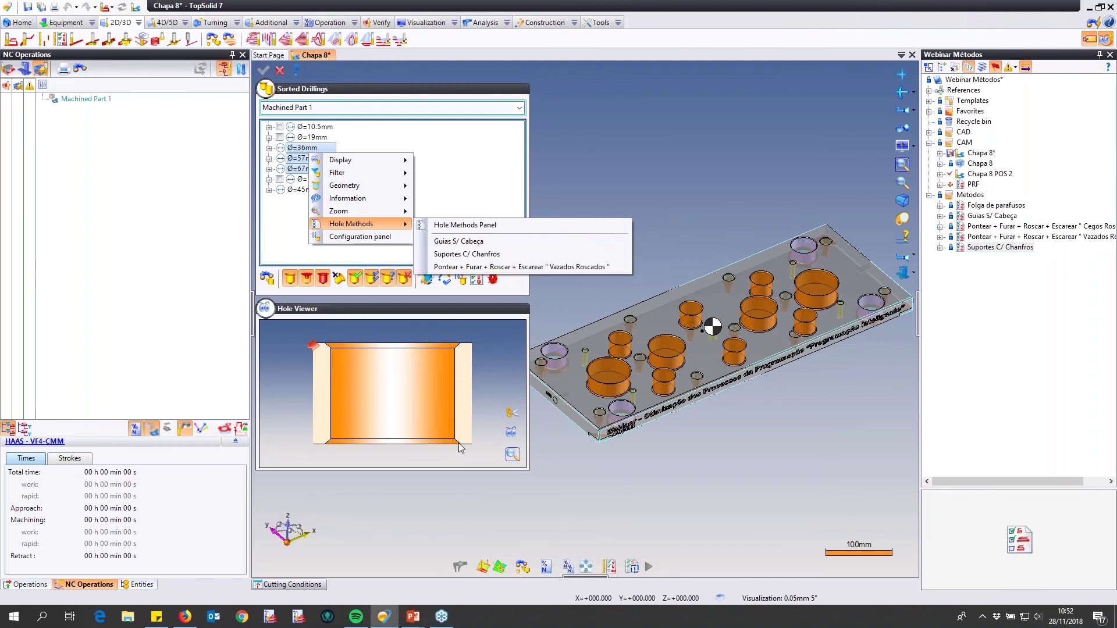
pyautogui.click(453, 240)
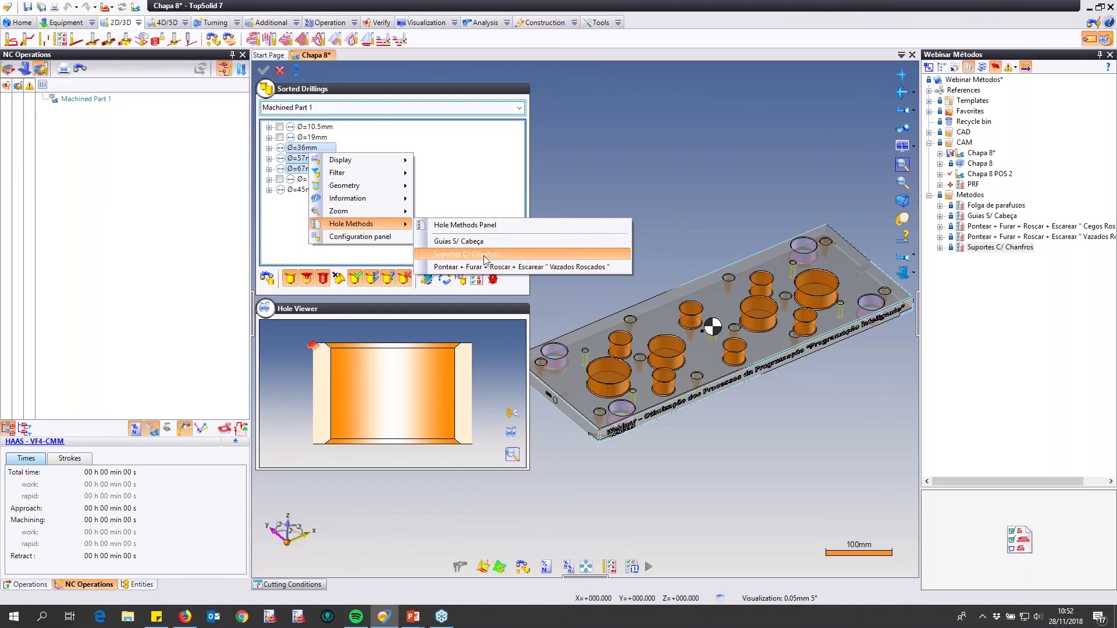
pyautogui.click(483, 255)
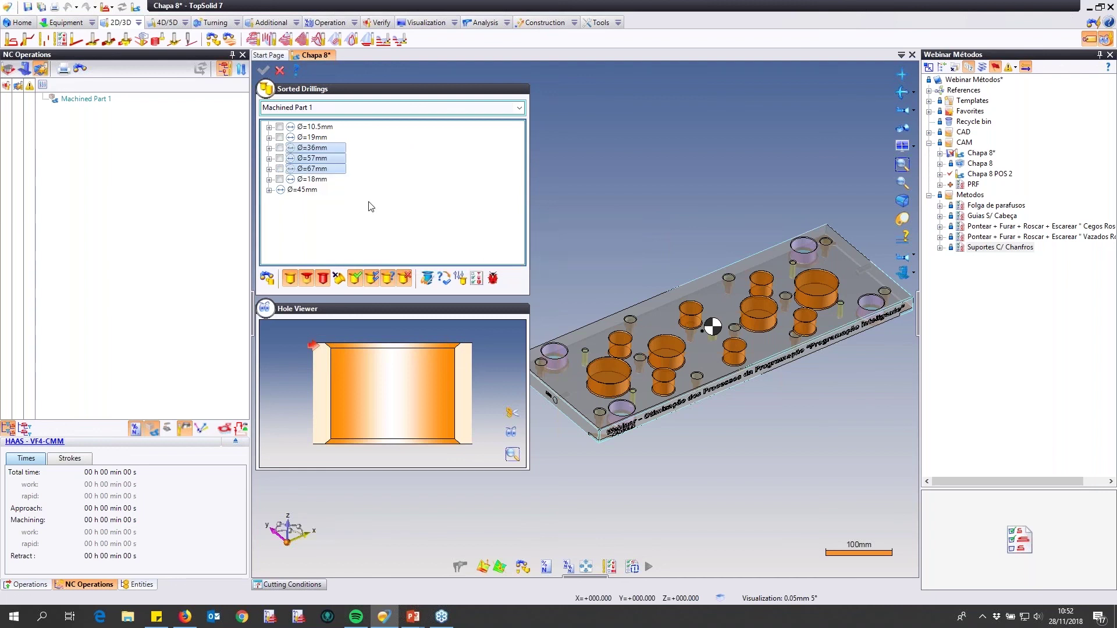
# - Assign the Pontear + Furar + Roscar + Escarear "Cegos Roscados" method to the 18 mm hole group
pyautogui.click(313, 180)
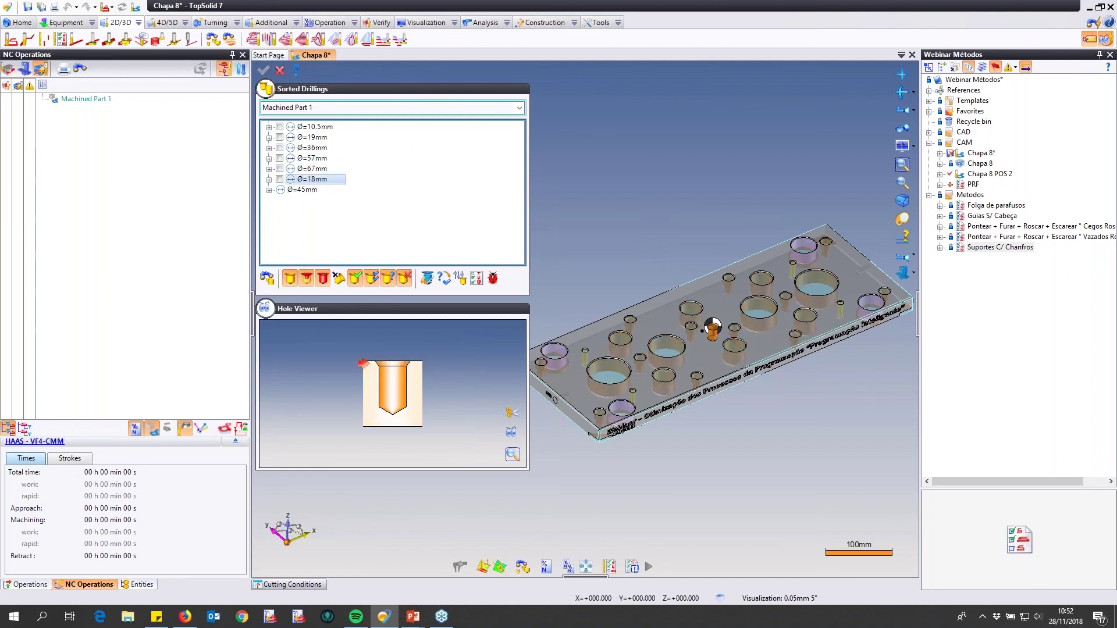
pyautogui.scroll(3, 774, 349)
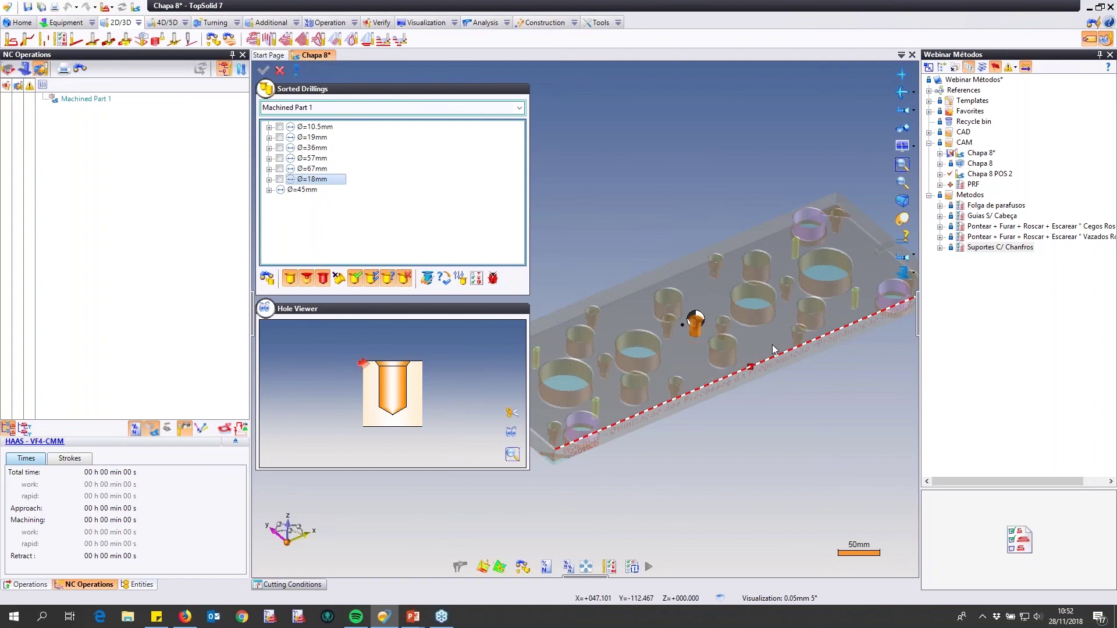
pyautogui.scroll(3, 774, 349)
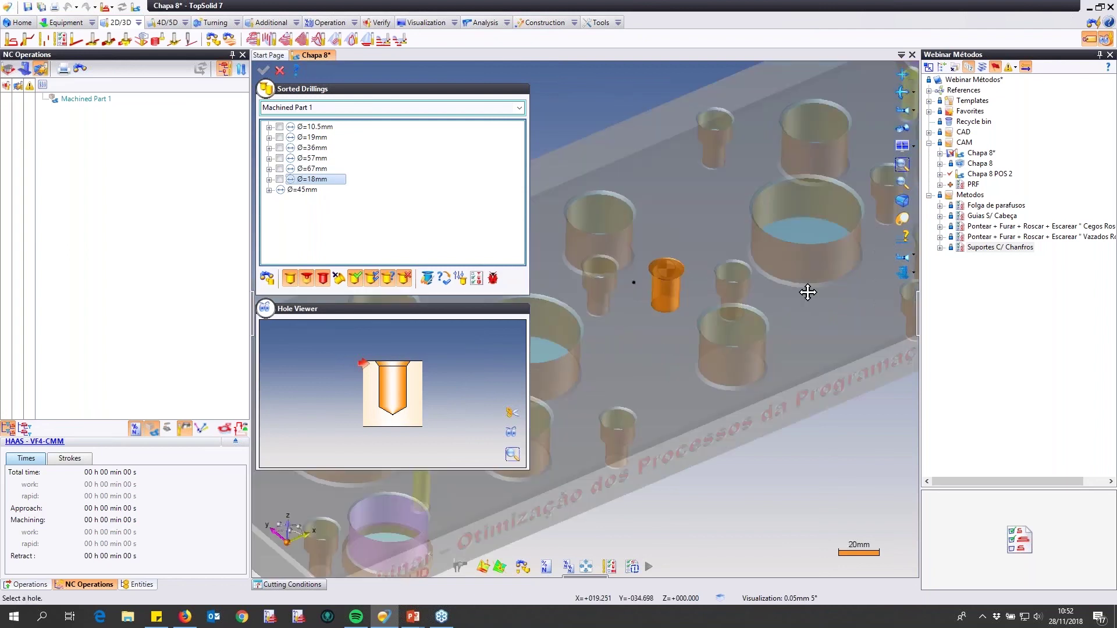
pyautogui.scroll(2, 600, 280)
pyautogui.rightClick(312, 179)
pyautogui.moveTo(372, 252)
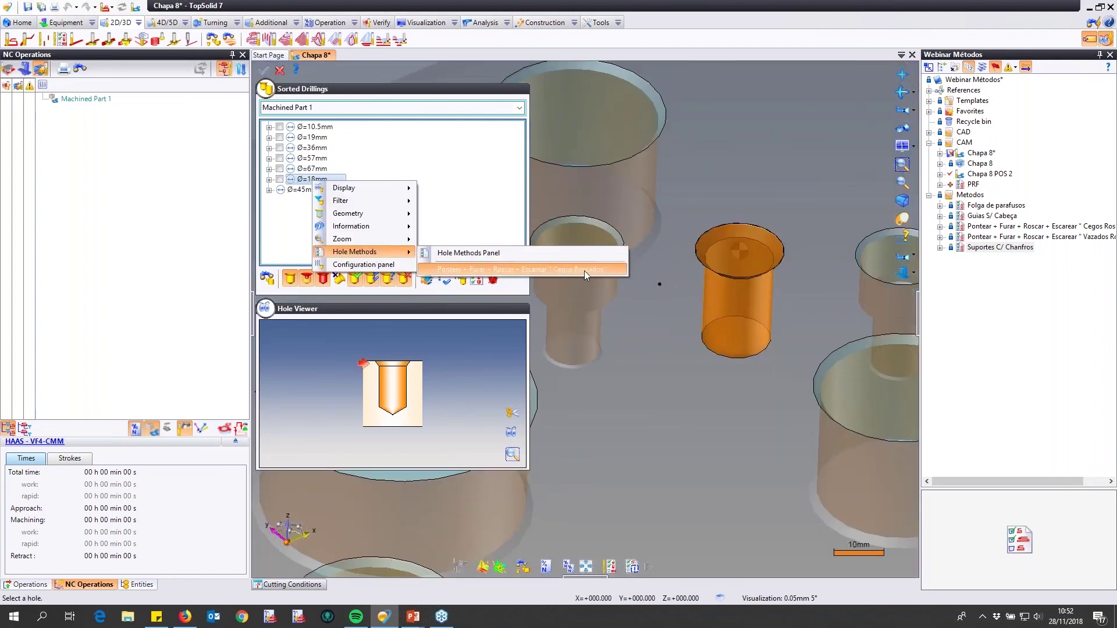
pyautogui.click(585, 271)
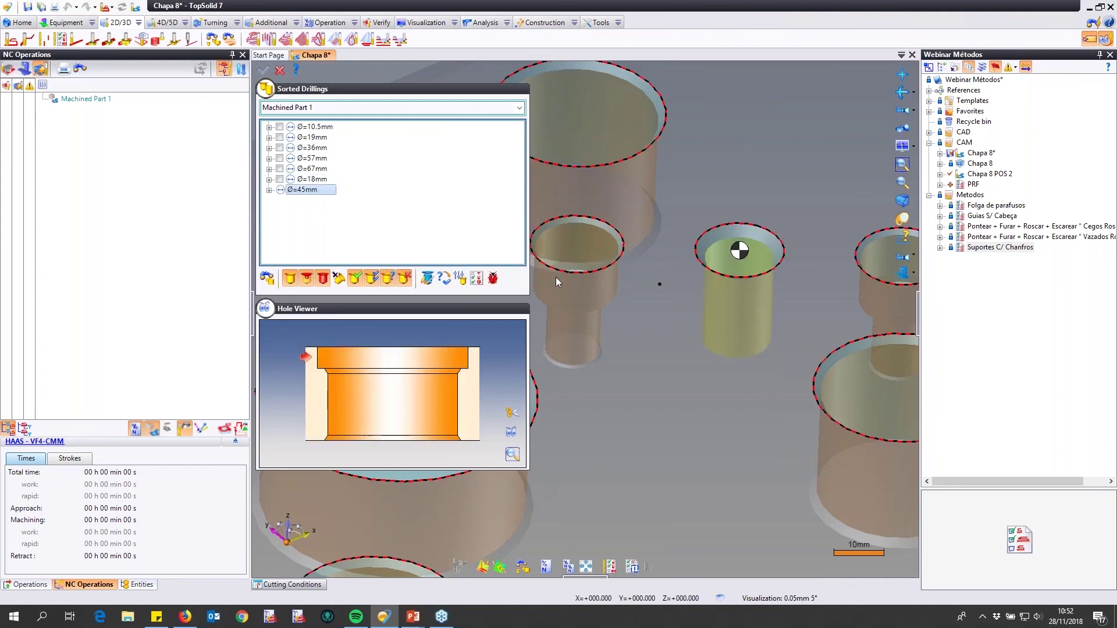
# - Cut the 45 mm hole profile at the shoulder below its head and apply the split to similar holes in the selection
pyautogui.scroll(-5, 665, 310)
pyautogui.moveTo(721, 313); pyautogui.dragTo(753, 315, button='middle')
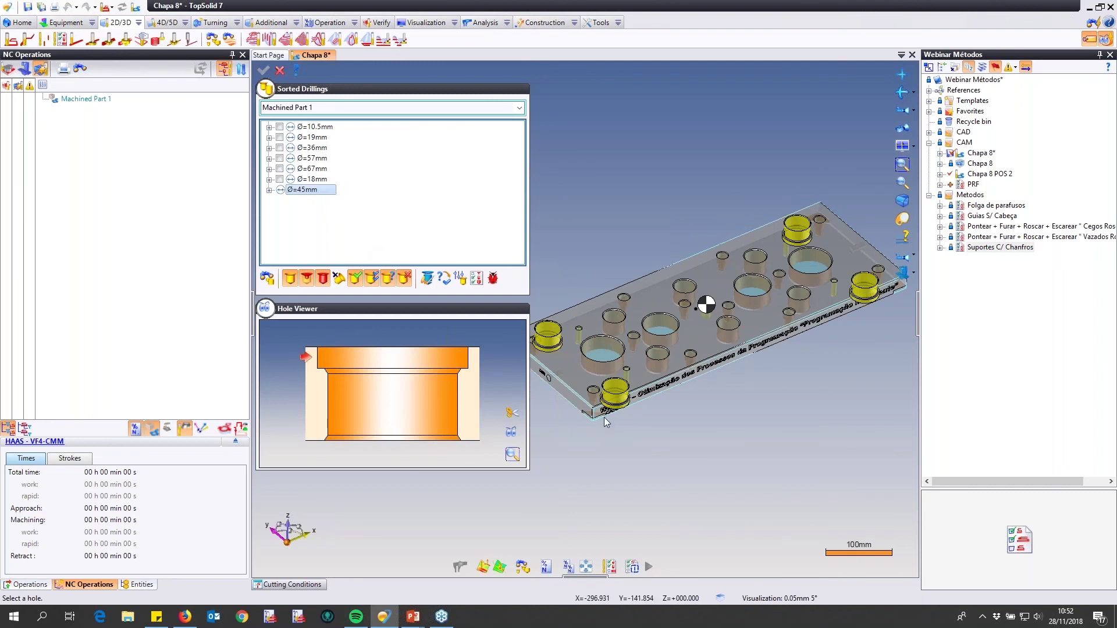
pyautogui.scroll(4, 604, 417)
pyautogui.moveTo(609, 406); pyautogui.dragTo(713, 315, button='middle')
pyautogui.scroll(-4, 638, 357)
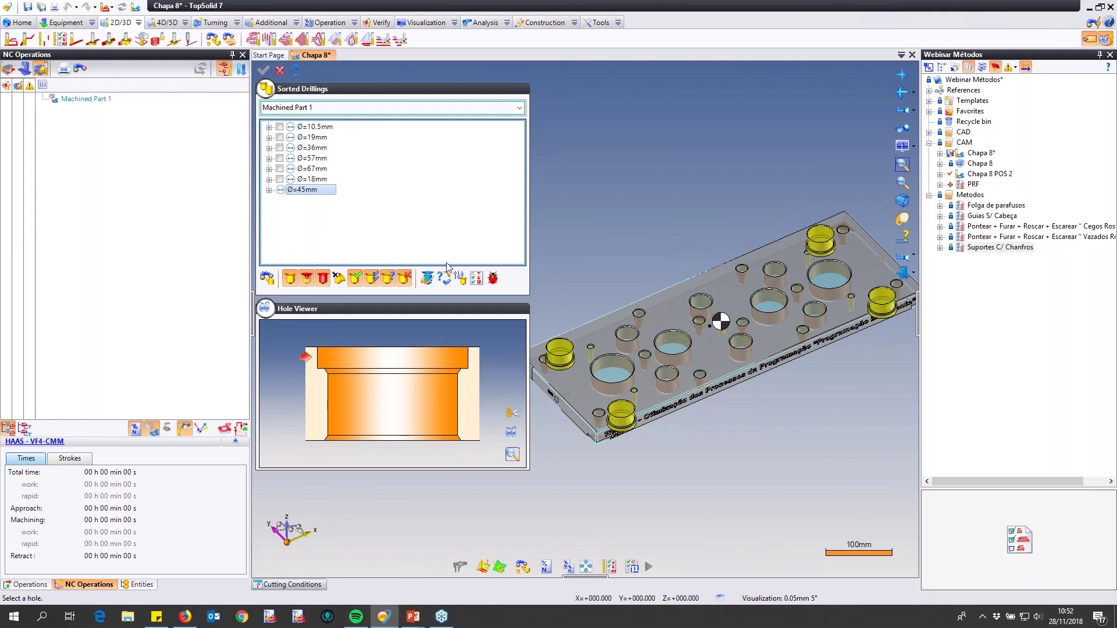
pyautogui.click(514, 414)
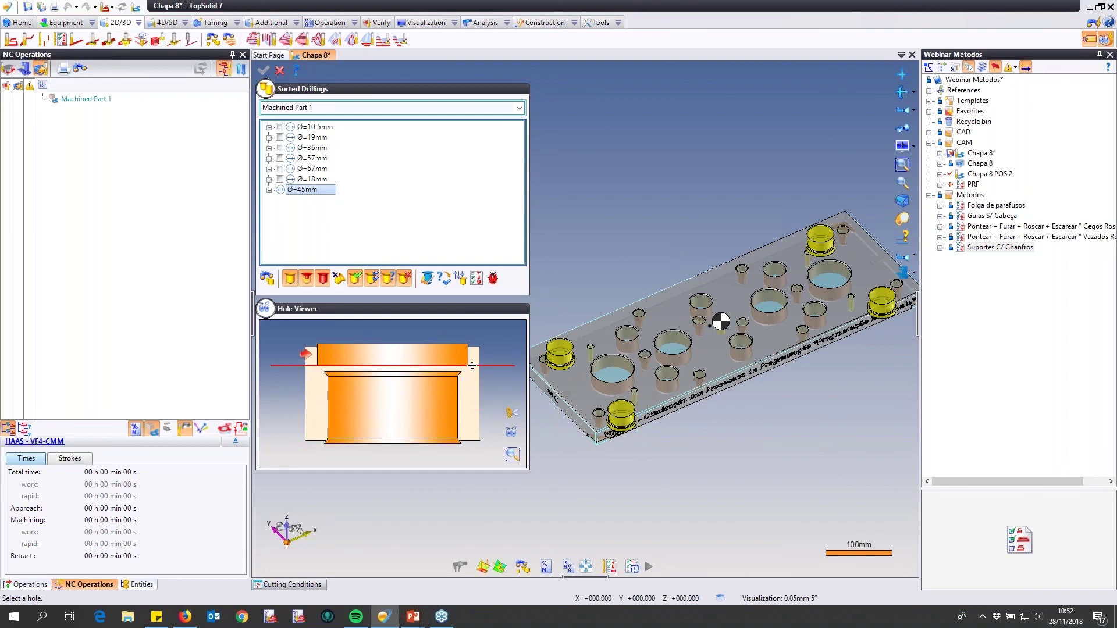
pyautogui.click(472, 366)
pyautogui.click(507, 324)
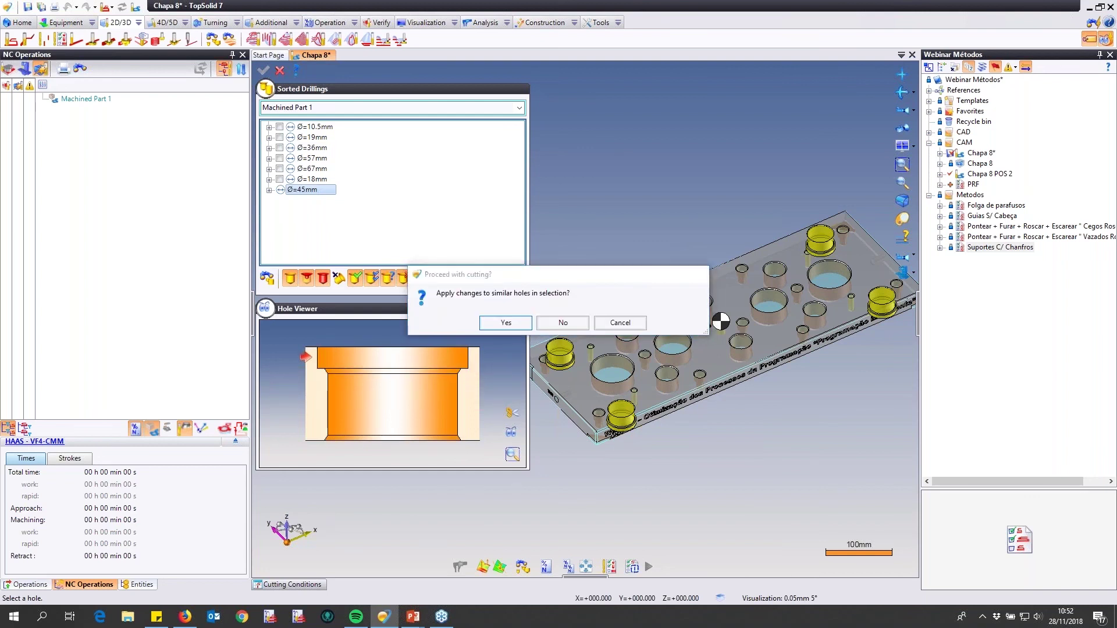
pyautogui.press('Return')
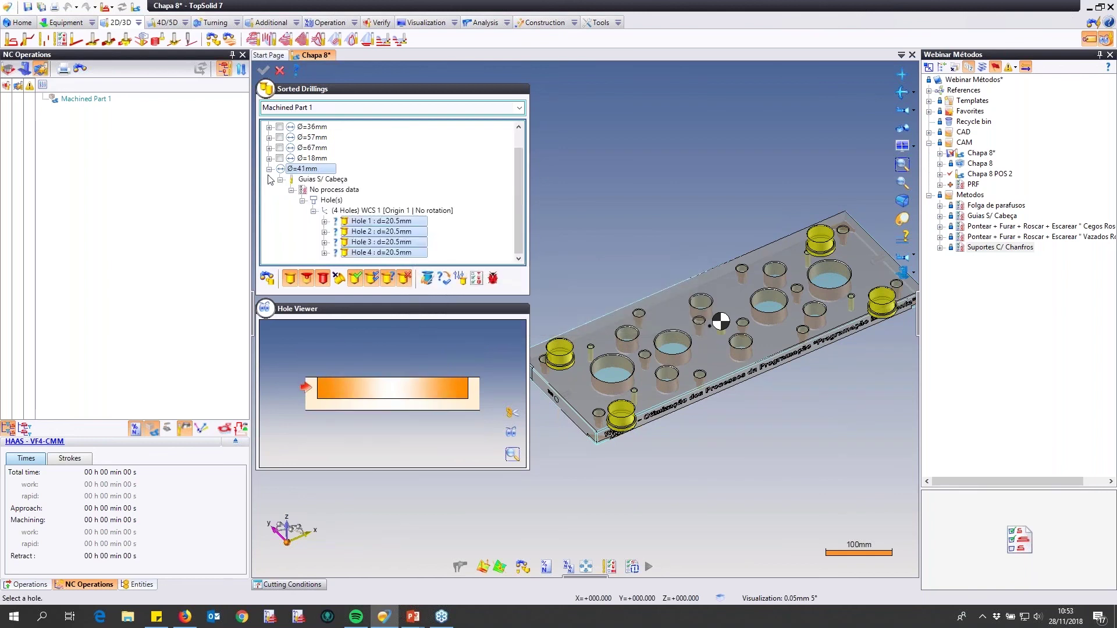
# - Assign the Guias S/ Cabeça method to the 41 mm hole group
pyautogui.click(308, 191)
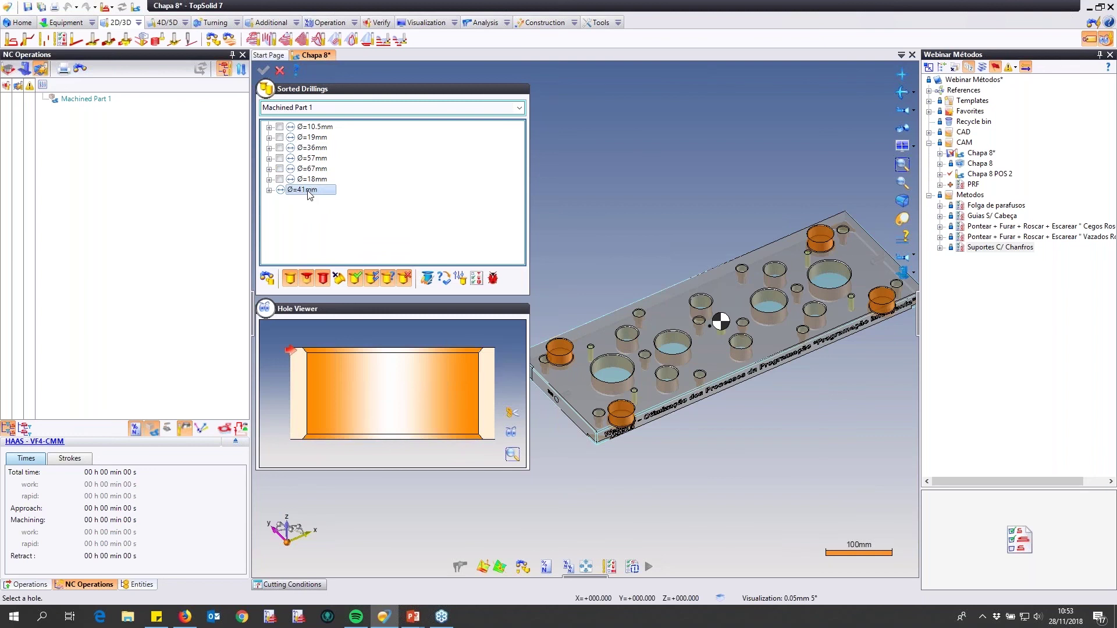
pyautogui.rightClick(309, 192)
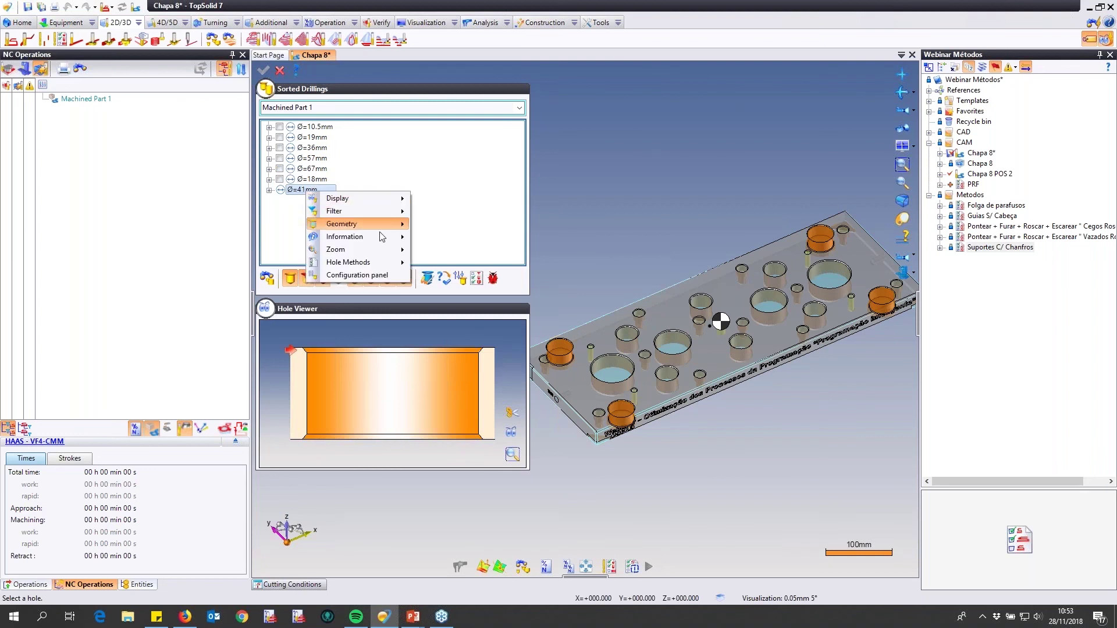
pyautogui.moveTo(389, 264)
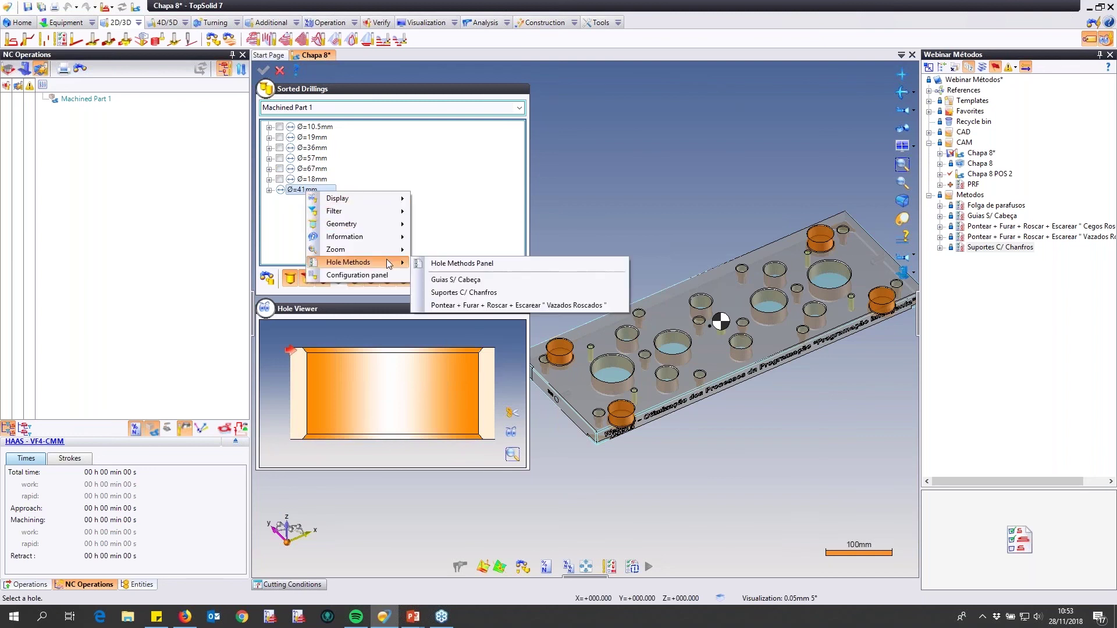
pyautogui.click(453, 281)
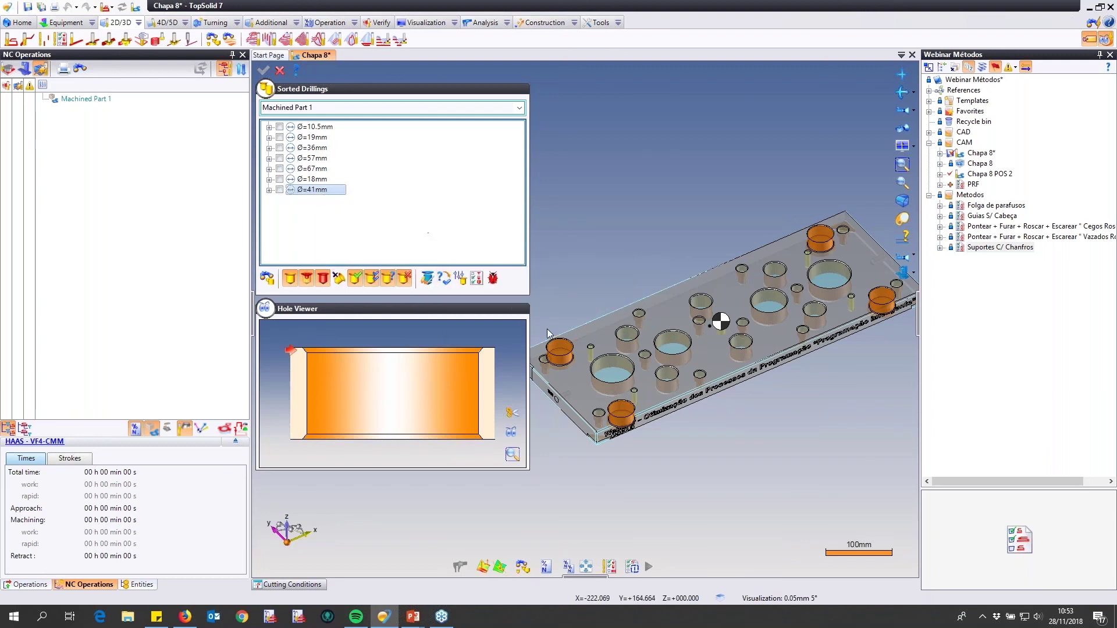
# - Include all seven diameter groups, from 10.5 mm to 41 mm, and generate their machining operations from the assigned methods
pyautogui.click(280, 127)
pyautogui.click(280, 137)
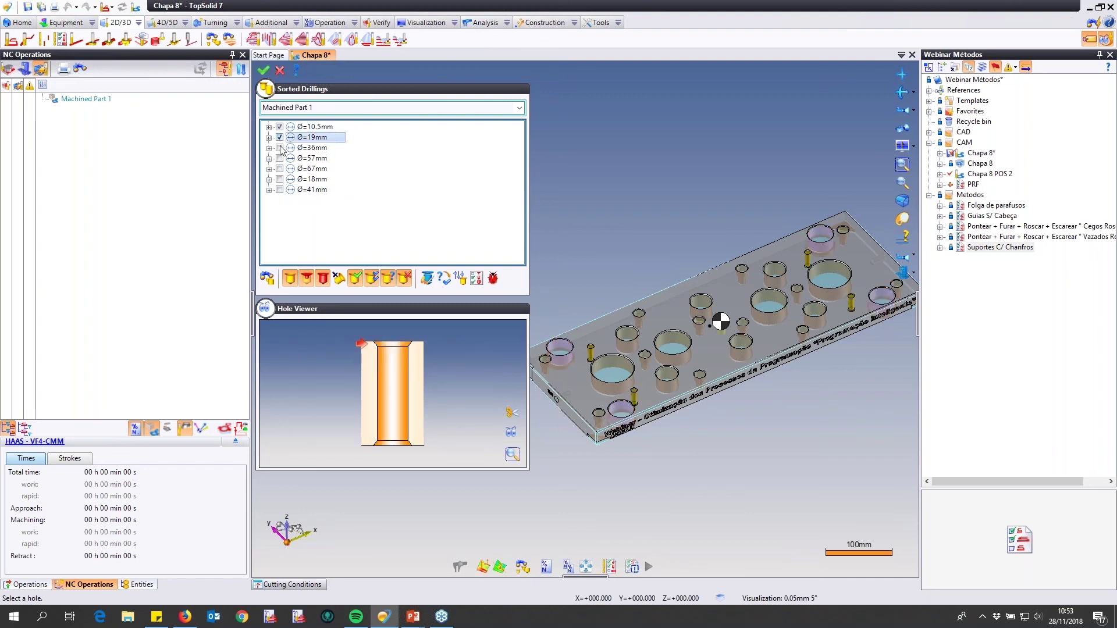
pyautogui.click(280, 147)
pyautogui.click(280, 158)
pyautogui.click(280, 169)
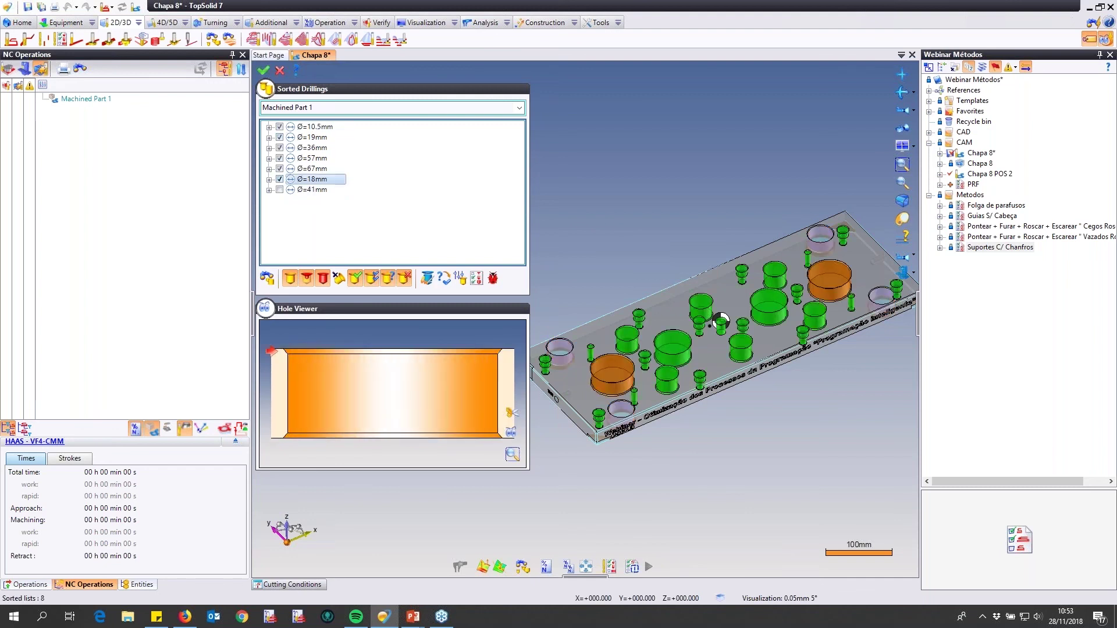
pyautogui.click(280, 180)
pyautogui.click(279, 190)
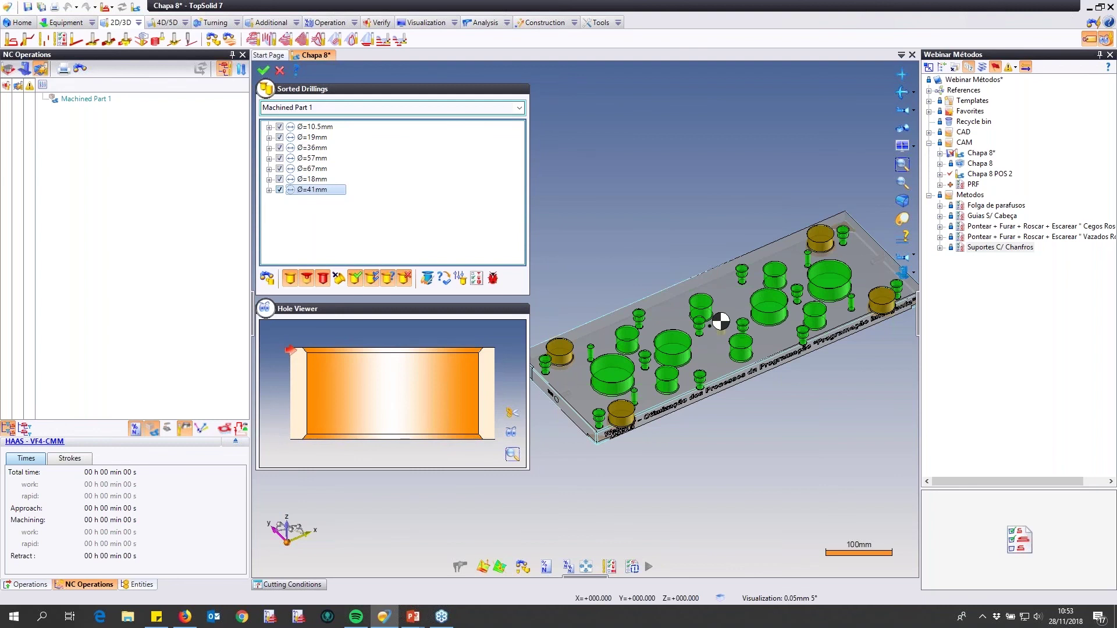
pyautogui.click(426, 278)
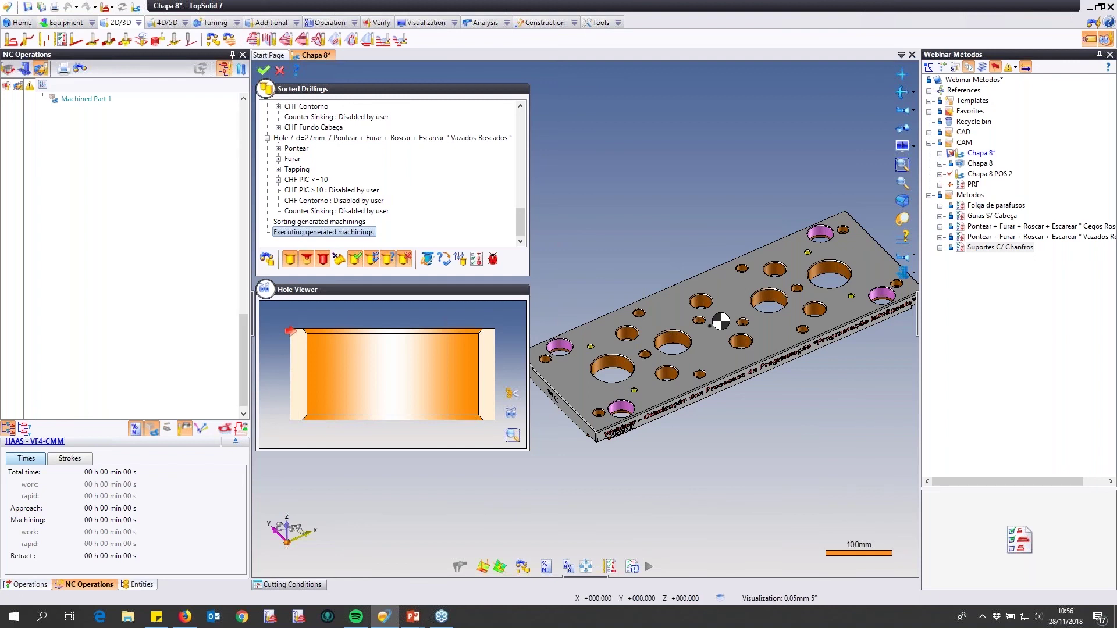
# - Move the three Desbastar Suportes roughing operations earlier in the NC sequence, close to Desbaste Guias Ø39mm and ahead of CHF Guias
pyautogui.moveTo(242, 371); pyautogui.dragTo(177, 201)
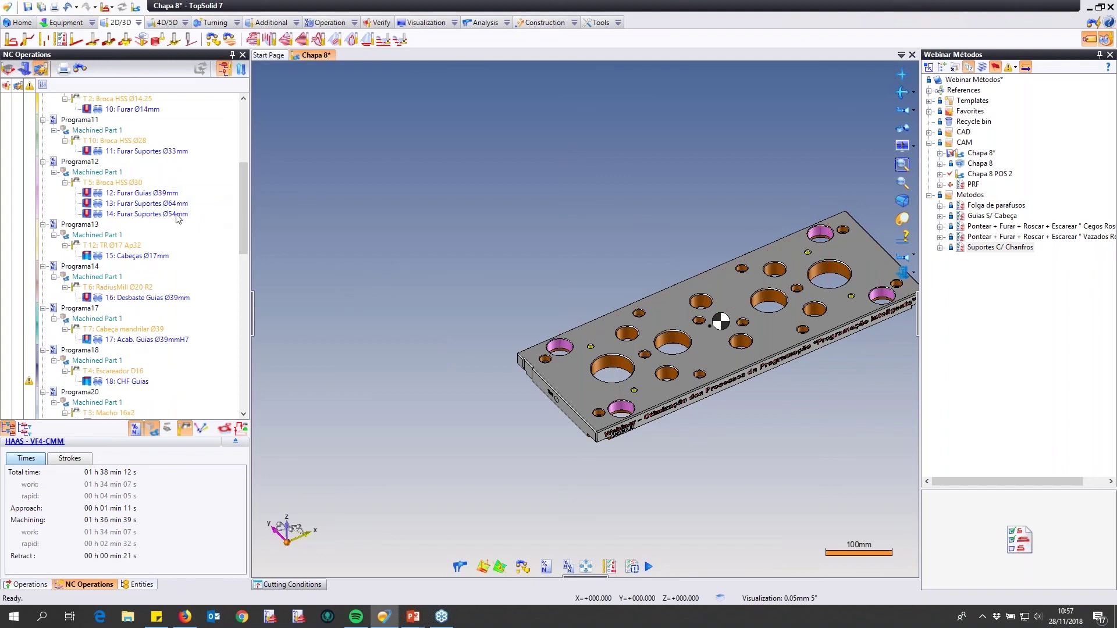
pyautogui.scroll(-3, 244, 231)
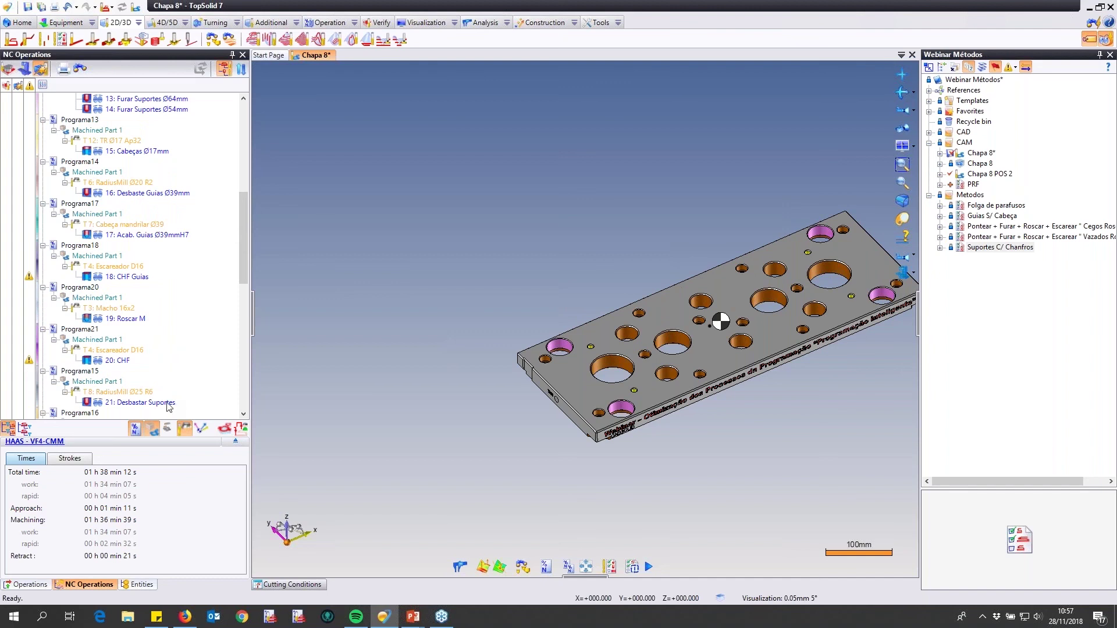
pyautogui.moveTo(166, 407)
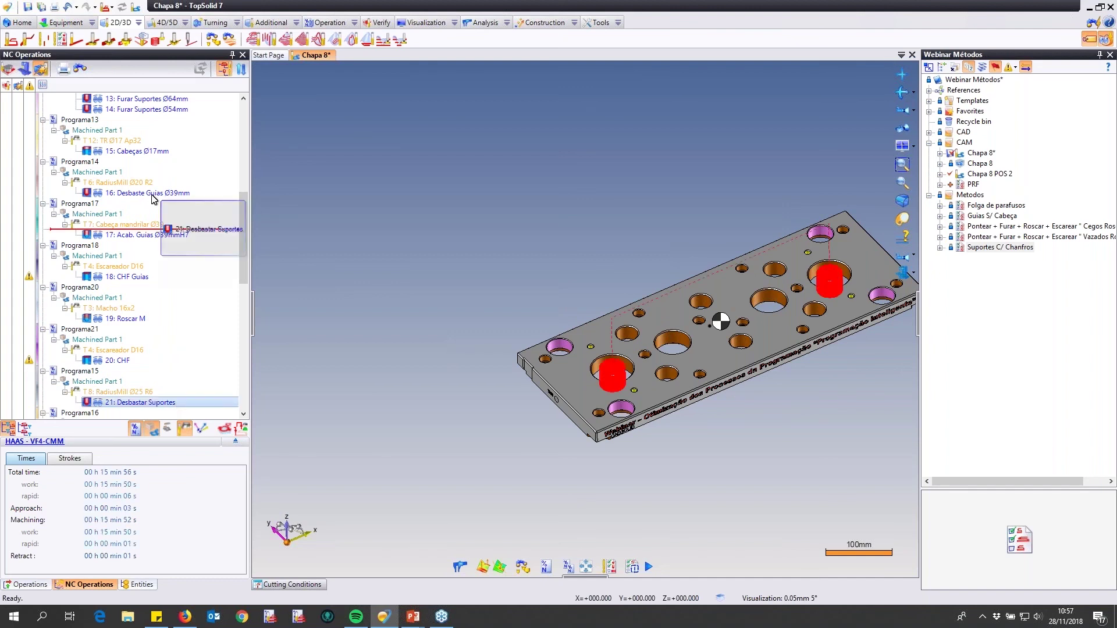
pyautogui.scroll(-9, 156, 205)
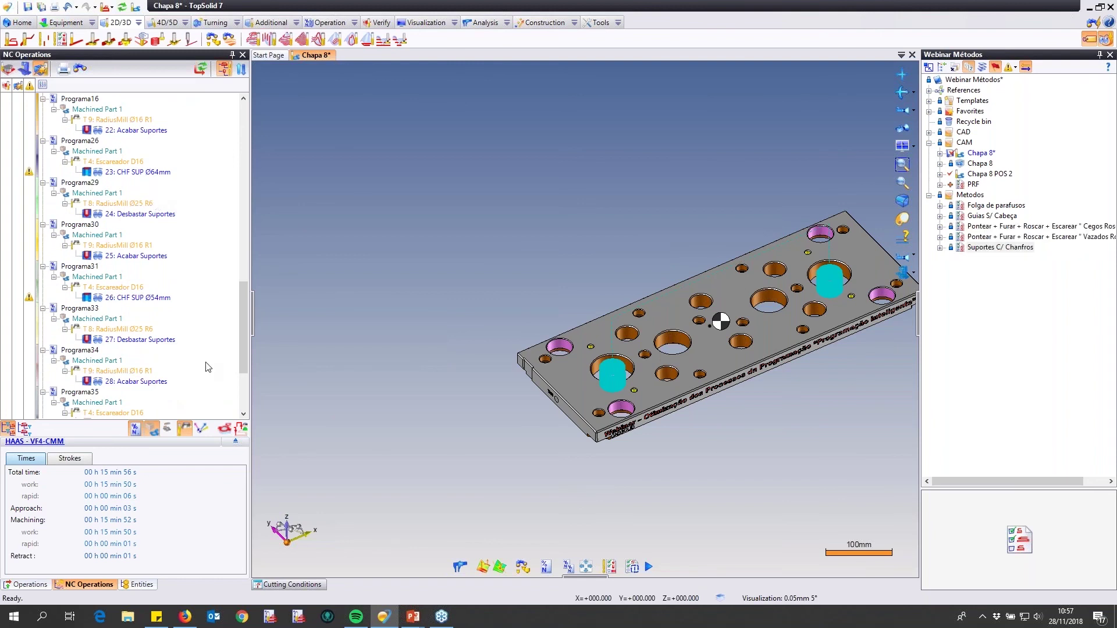
pyautogui.moveTo(159, 345)
pyautogui.moveTo(159, 345); pyautogui.dragTo(157, 173)
pyautogui.scroll(-8, 239, 326)
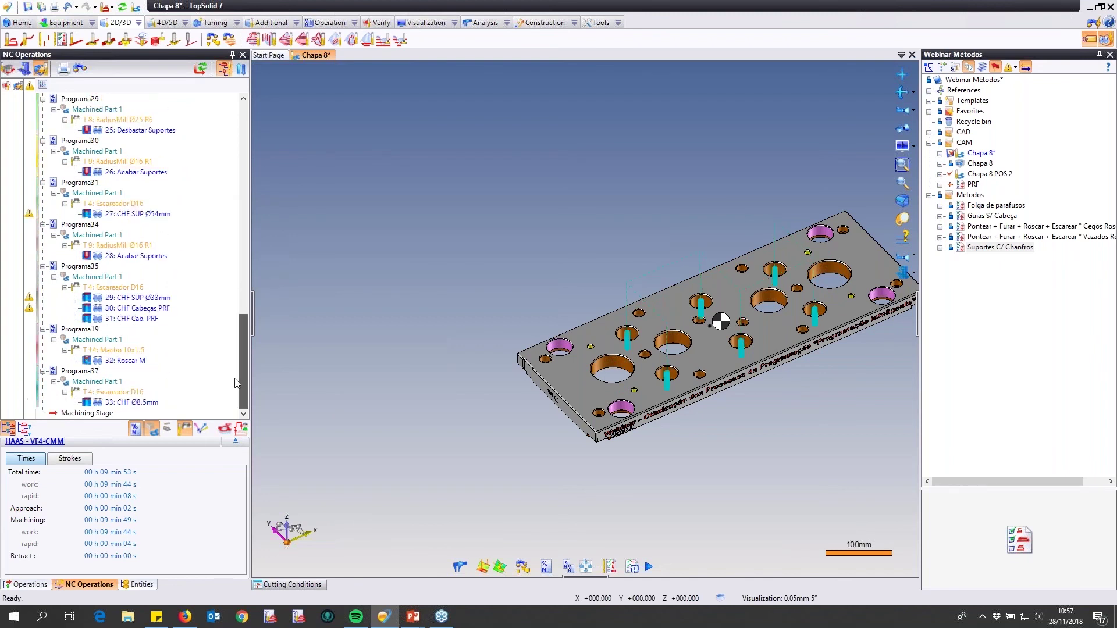
pyautogui.scroll(2, 238, 312)
pyautogui.click(161, 309)
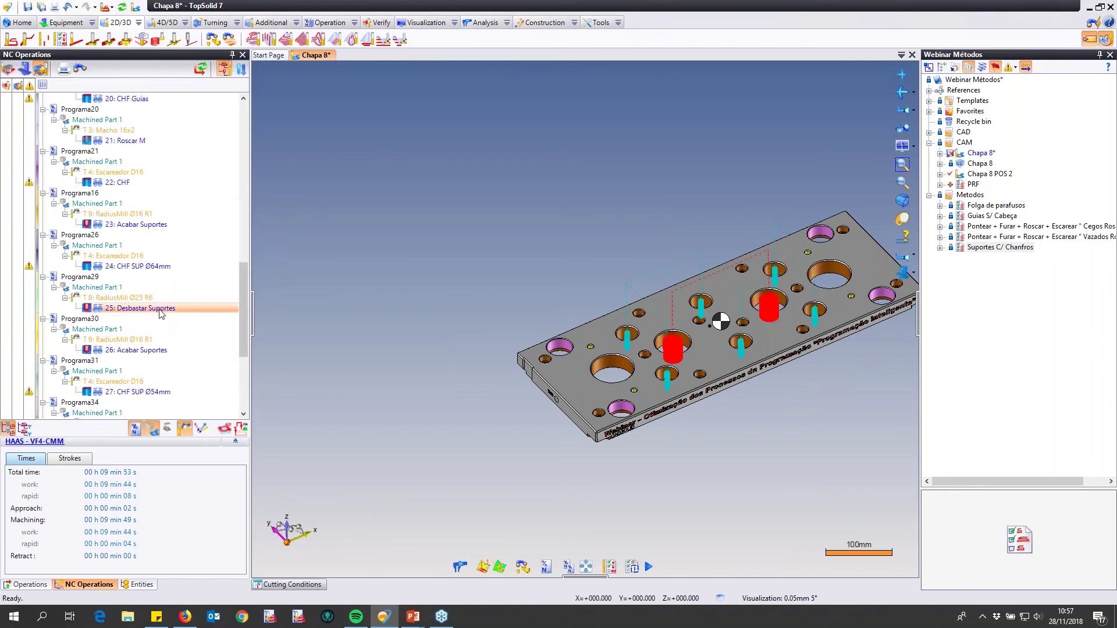
pyautogui.moveTo(162, 313); pyautogui.dragTo(148, 111)
# - Group the last two Acabar Suportes operations, gather the final Escareador D16 chamfers under Programa31, and place the Macho 10x1.5 Roscar M operation last
pyautogui.scroll(-3, 152, 266)
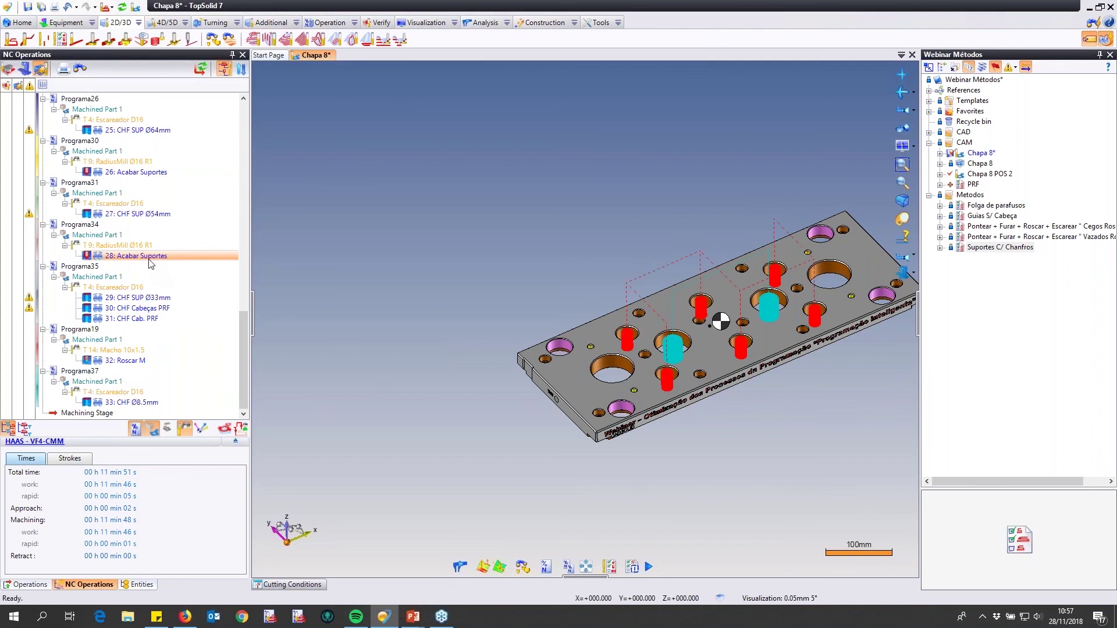
pyautogui.moveTo(144, 218)
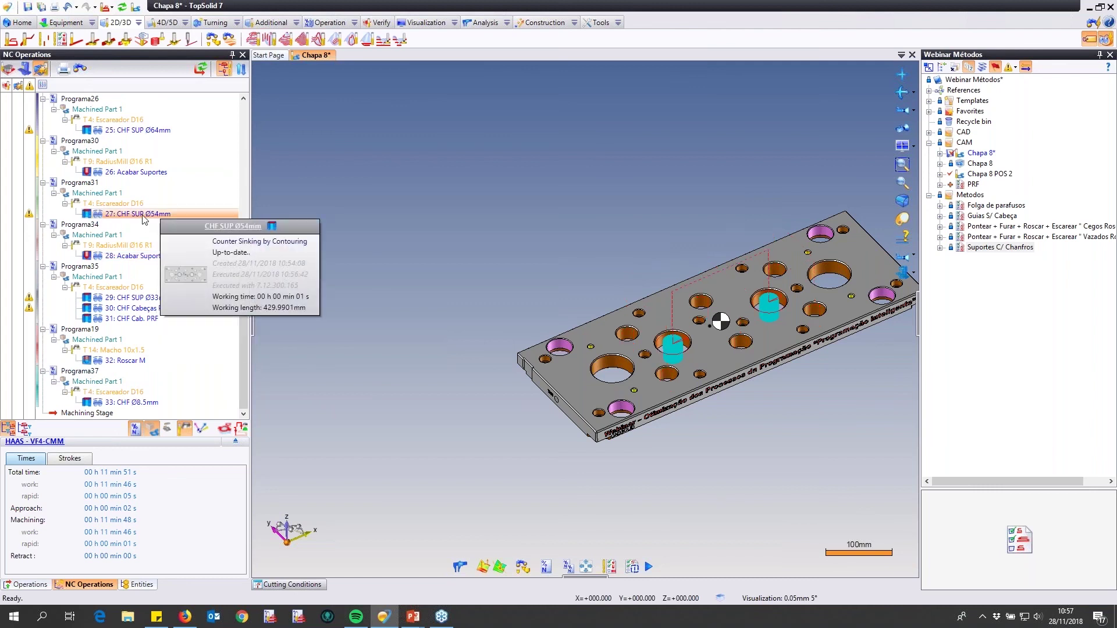
pyautogui.moveTo(144, 223); pyautogui.dragTo(139, 317)
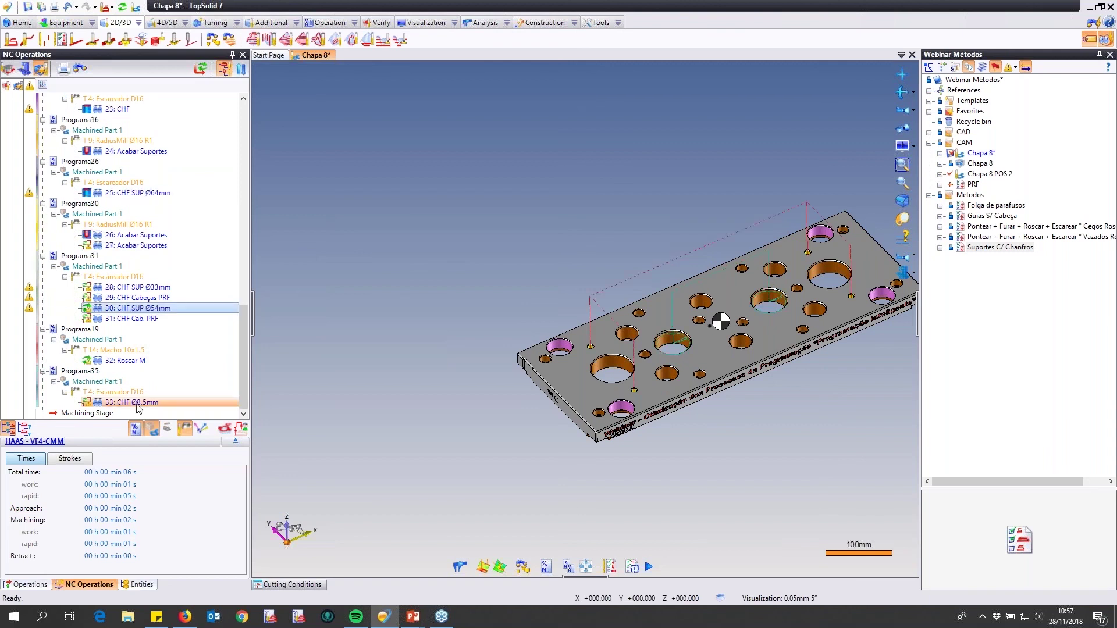
pyautogui.moveTo(138, 406); pyautogui.dragTo(137, 330)
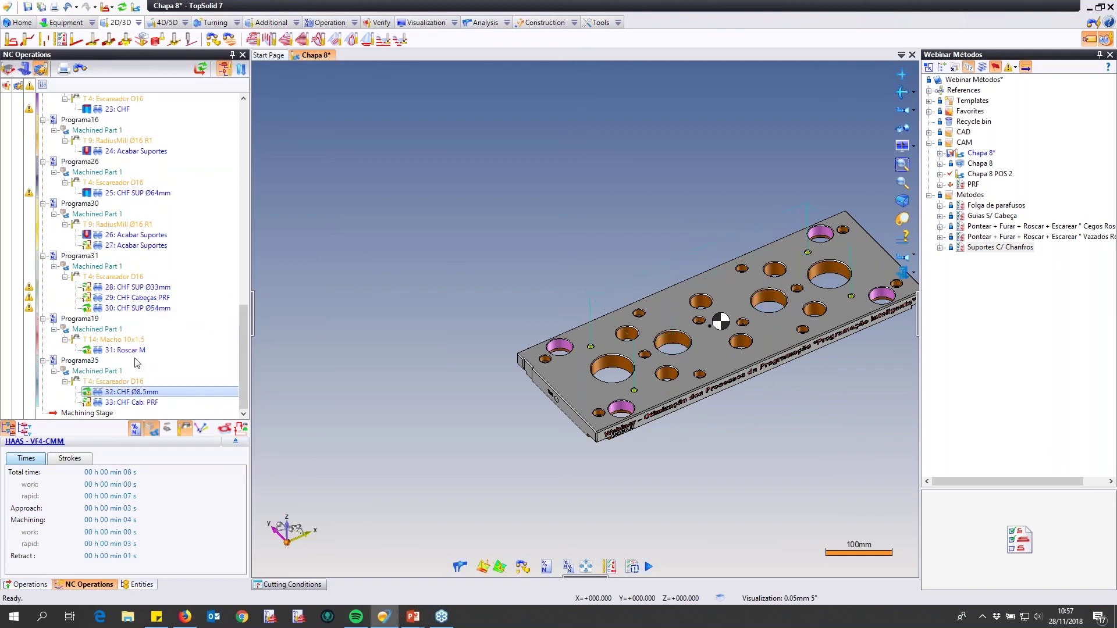
pyautogui.moveTo(133, 356); pyautogui.dragTo(134, 401)
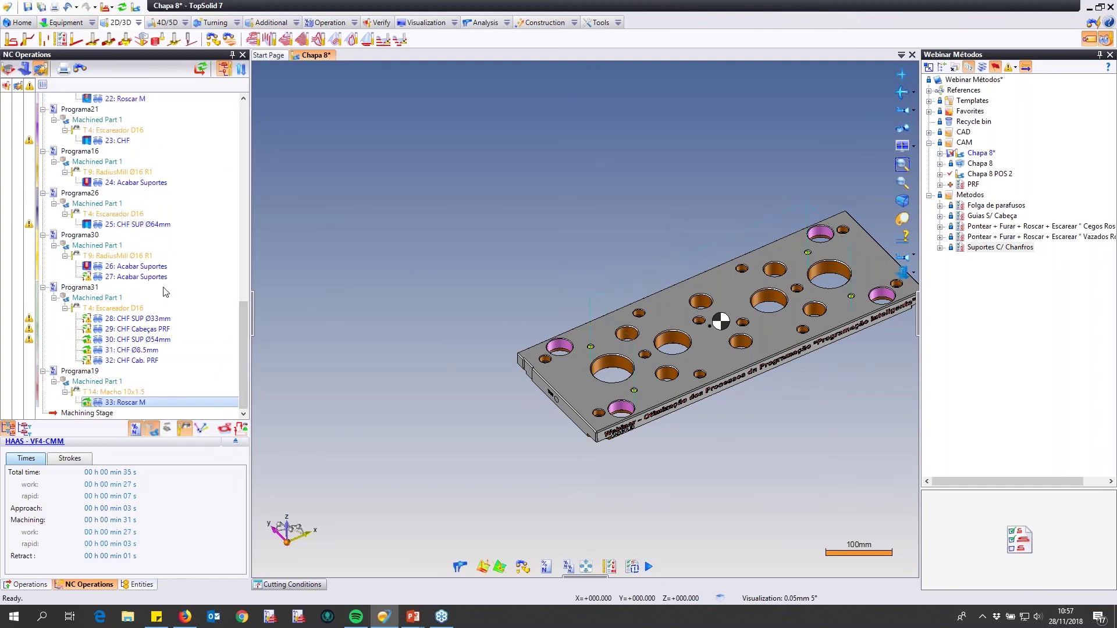
# - Move the CHF and CHF SUP Ø64mm chamfers in with the final group of Escareador D16 chamfers
pyautogui.moveTo(122, 145); pyautogui.dragTo(127, 348)
pyautogui.click(123, 143)
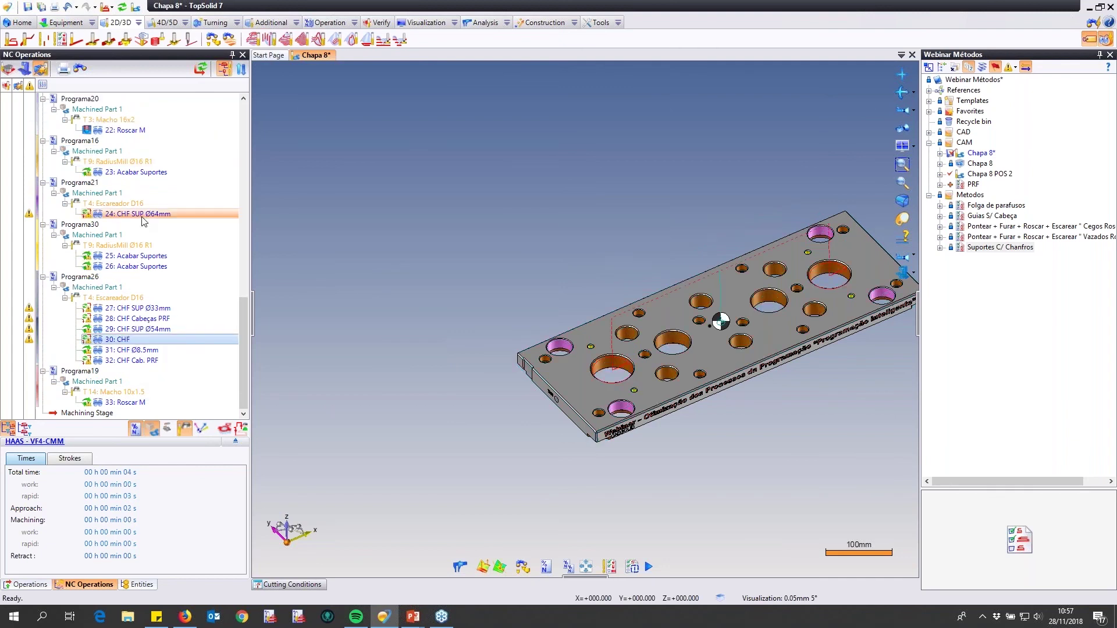
pyautogui.click(142, 217)
pyautogui.moveTo(142, 215); pyautogui.dragTo(142, 309)
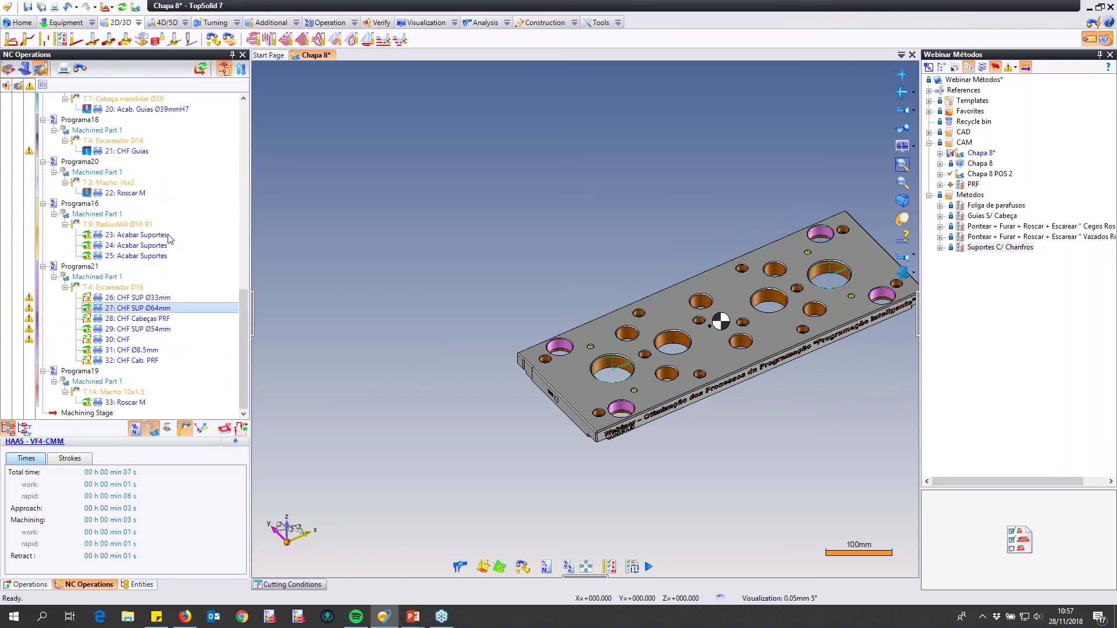
# - Move the Macho 16x2 Roscar M operation next to the final Macho 10x1.5 tapping and CHF Guias among the last Escareador D16 chamfers
pyautogui.moveTo(125, 193); pyautogui.dragTo(125, 401)
pyautogui.moveTo(243, 378); pyautogui.dragTo(242, 318)
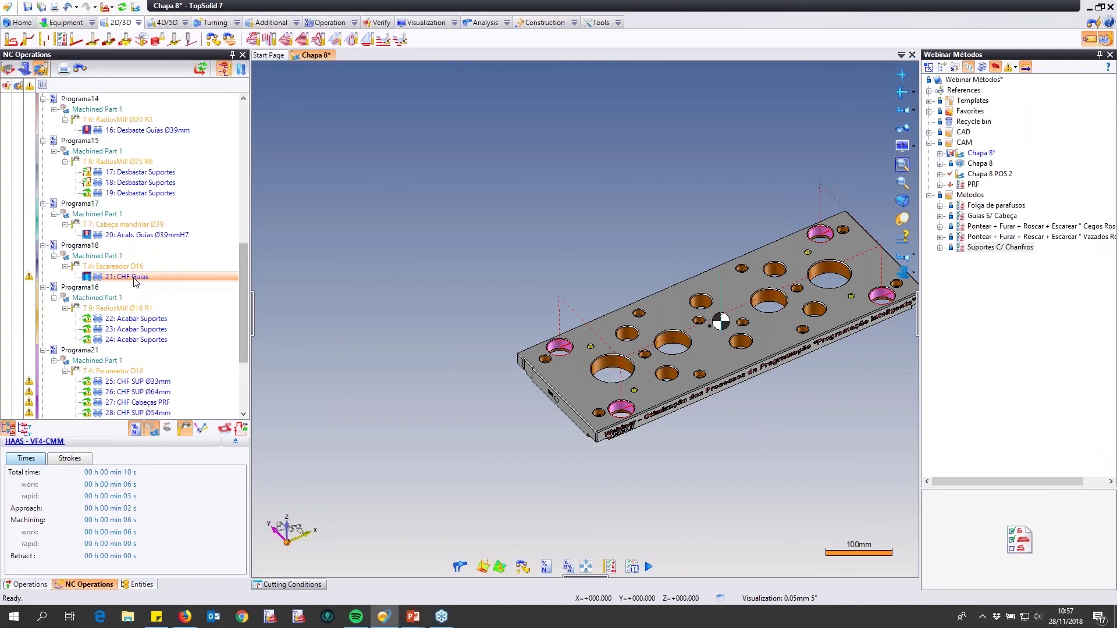
pyautogui.moveTo(136, 282); pyautogui.dragTo(137, 385)
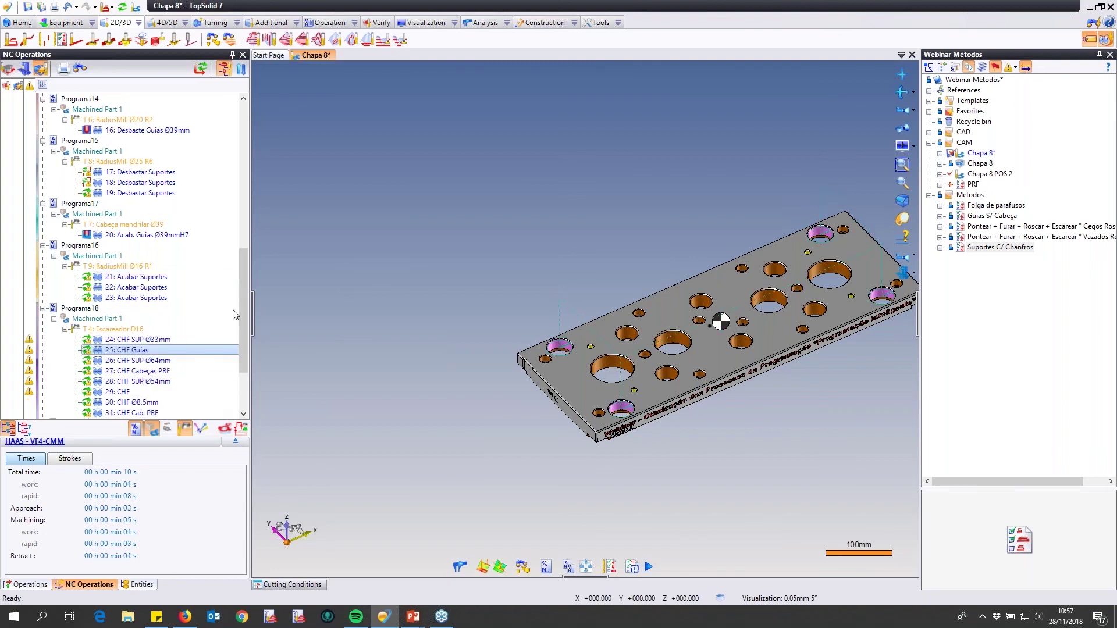
# - Review the reordered NC sequence by tool, from the Pontear spotting operations through drilling, roughing, finishing and chamfering to the two Roscar M operations
pyautogui.moveTo(243, 303)
pyautogui.mouseDown()
pyautogui.moveTo(227, 214)
pyautogui.moveTo(234, 313)
pyautogui.mouseUp()
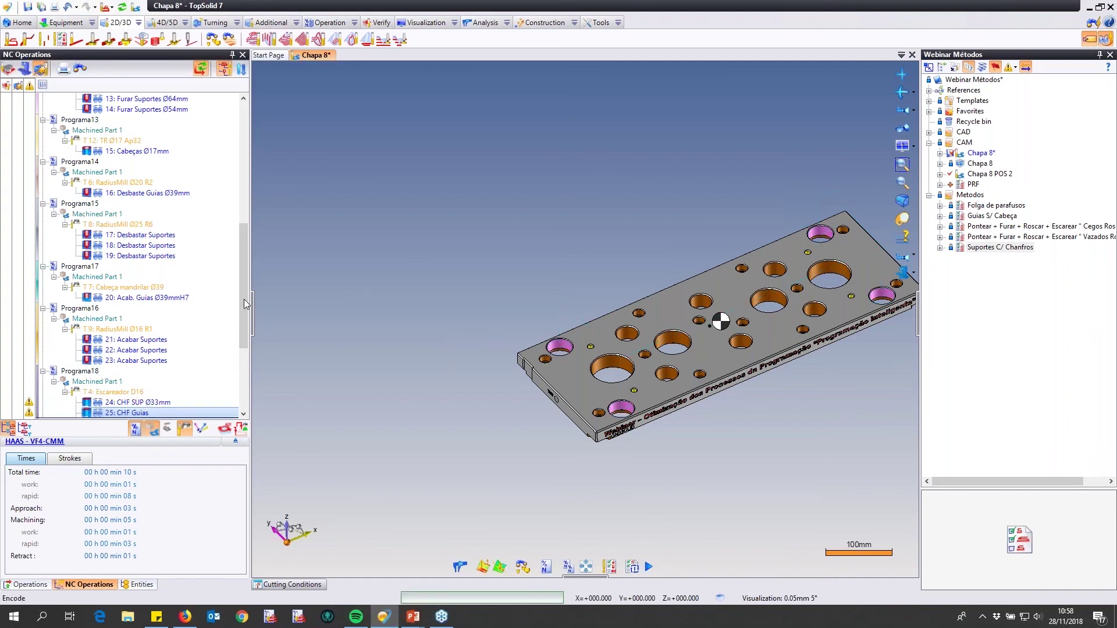
pyautogui.scroll(-5, 247, 305)
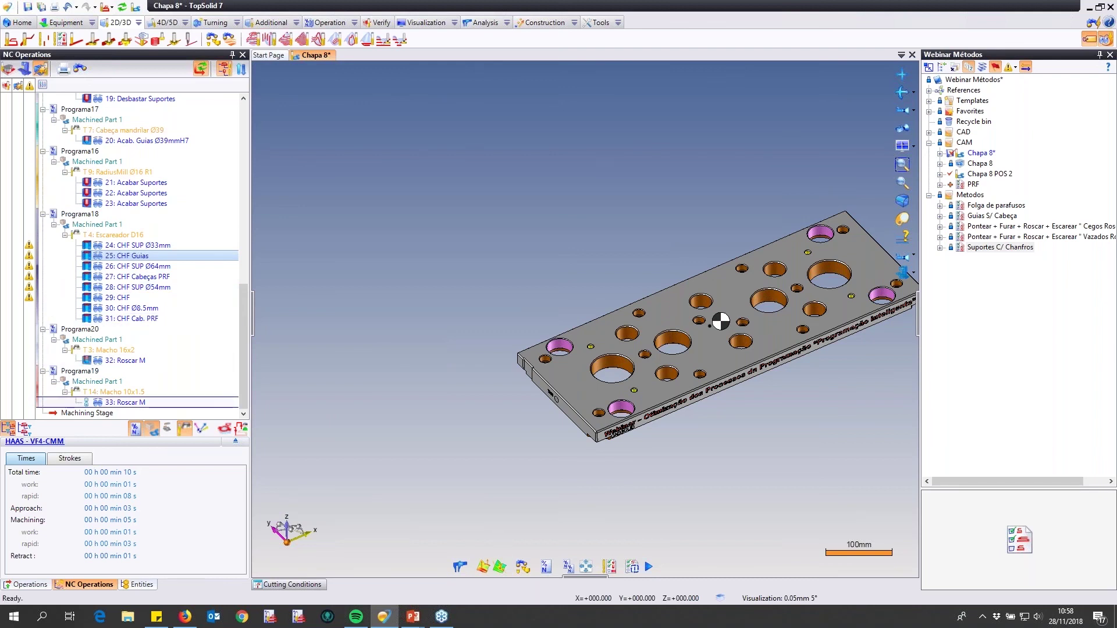
pyautogui.moveTo(242, 322); pyautogui.dragTo(237, 134)
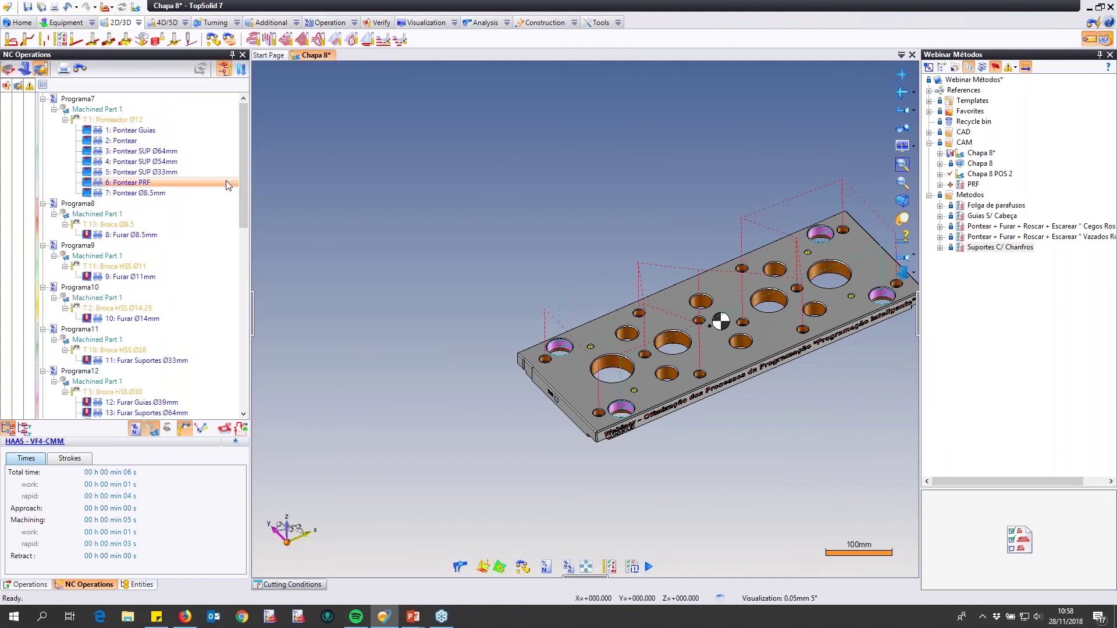
pyautogui.moveTo(244, 193); pyautogui.dragTo(225, 286)
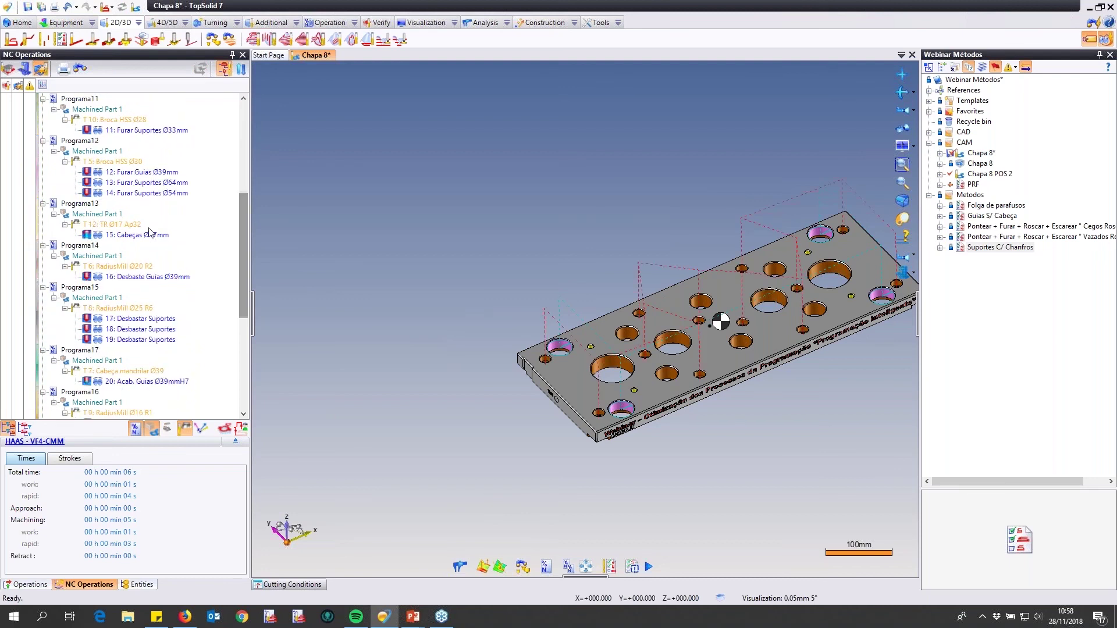
pyautogui.moveTo(246, 249); pyautogui.dragTo(245, 285)
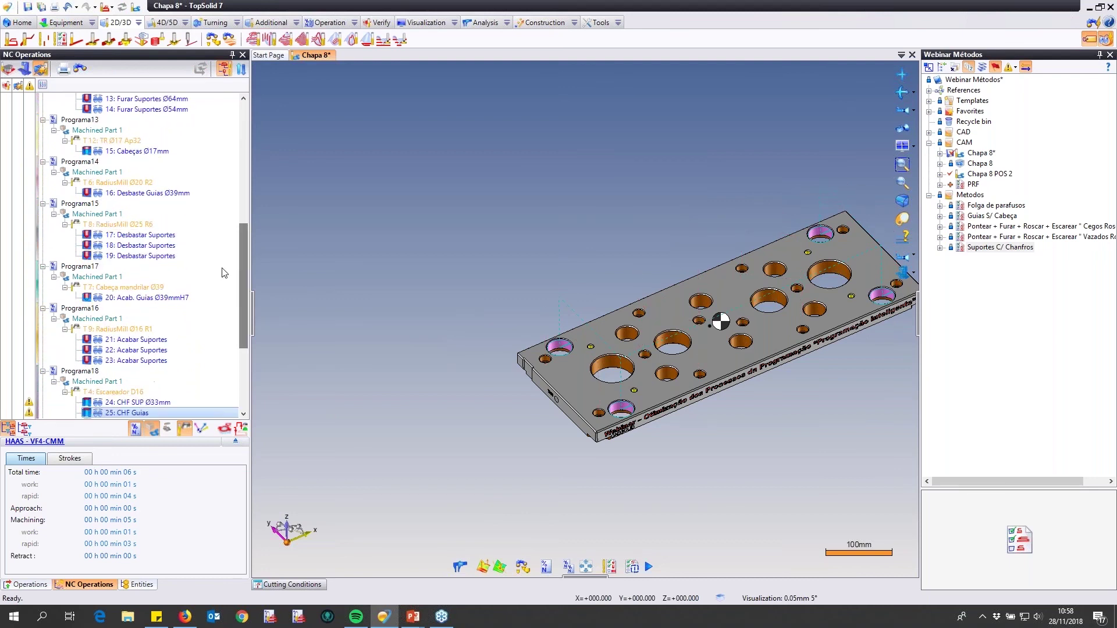
pyautogui.moveTo(177, 197)
pyautogui.moveTo(246, 243); pyautogui.dragTo(246, 250)
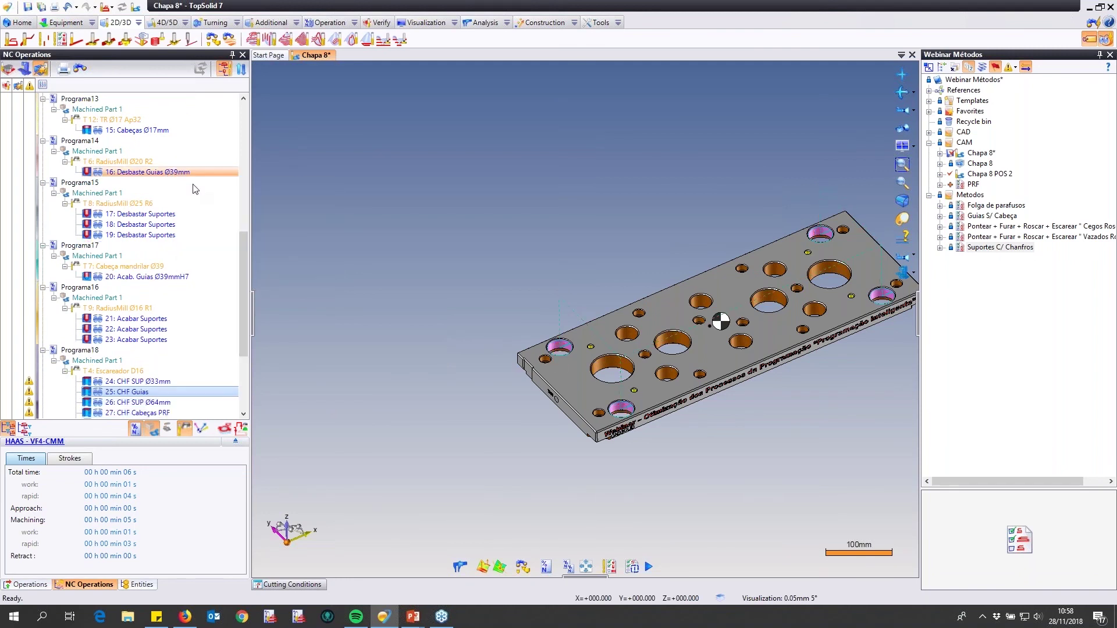
pyautogui.moveTo(245, 260); pyautogui.dragTo(241, 275)
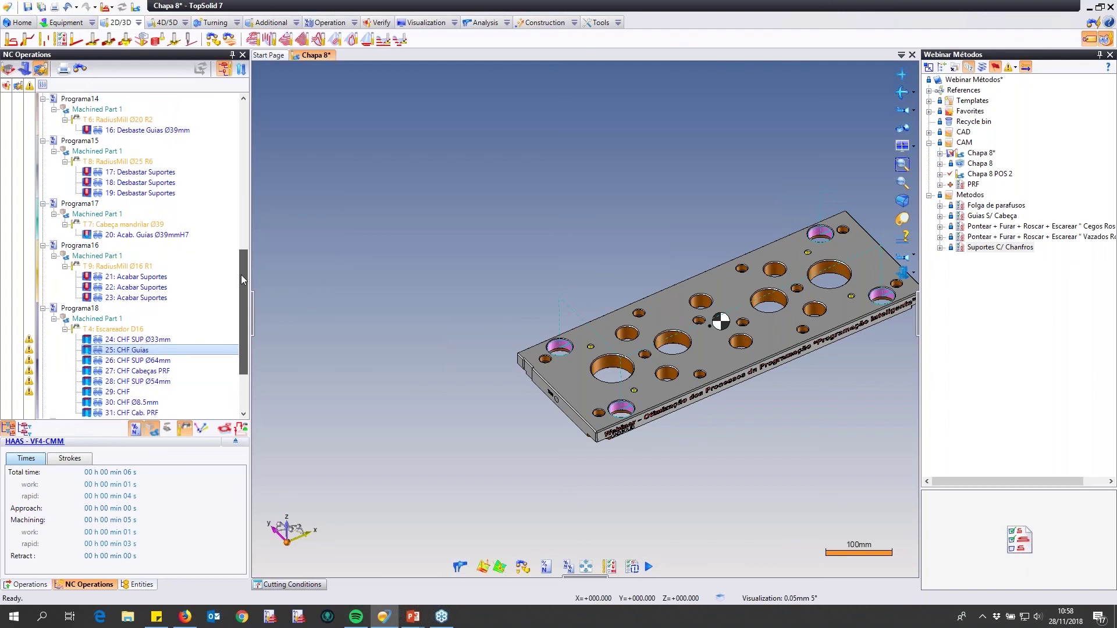
pyautogui.click(170, 236)
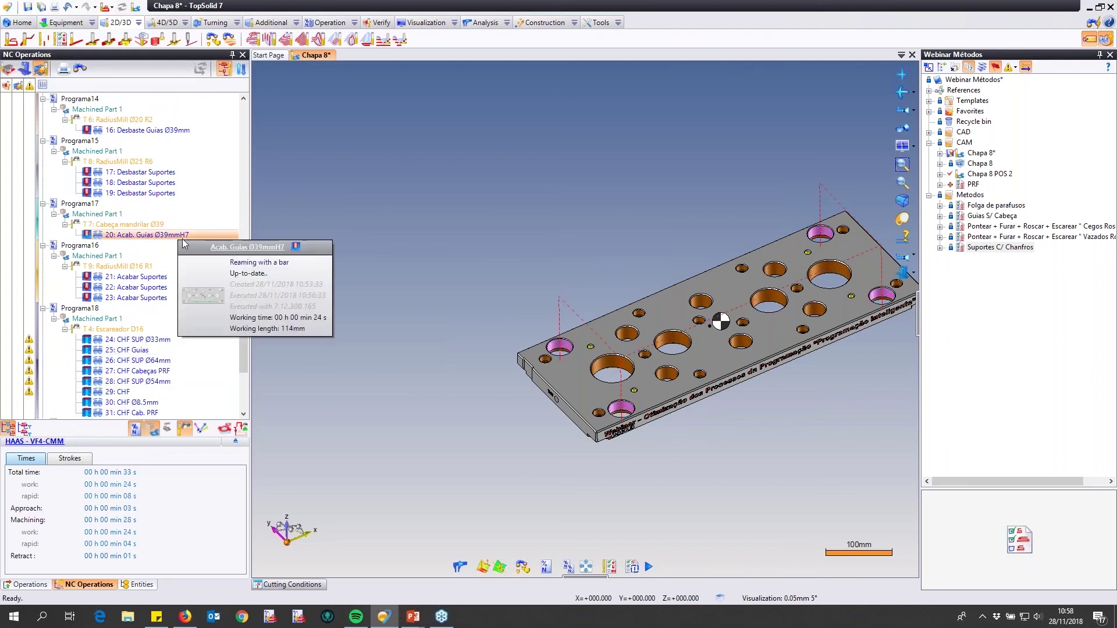
pyautogui.scroll(-2, 171, 243)
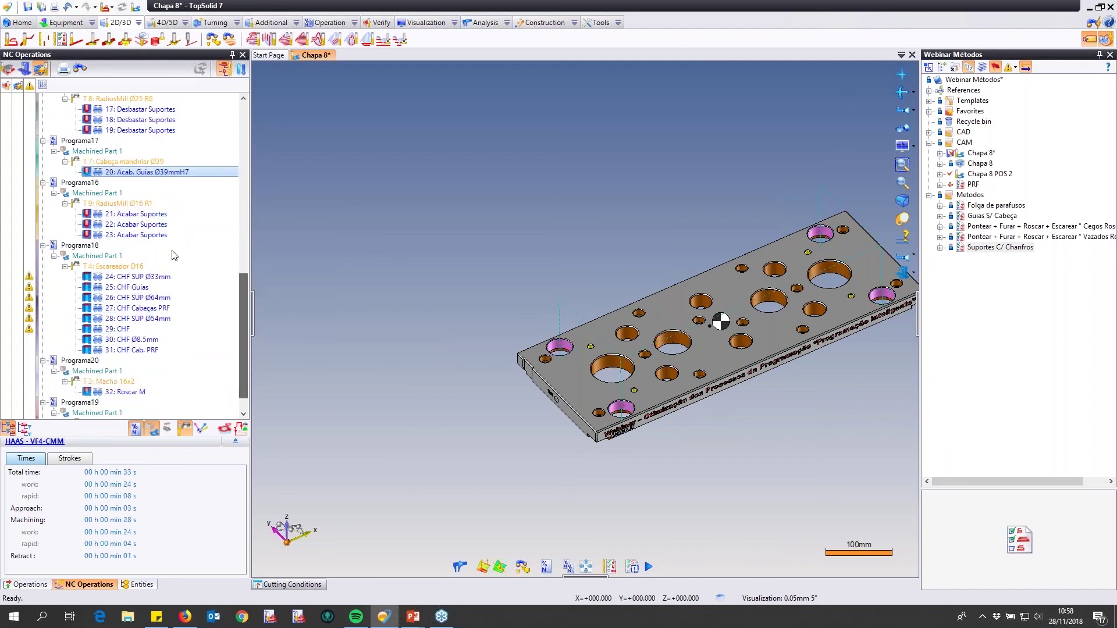
pyautogui.scroll(-1, 154, 250)
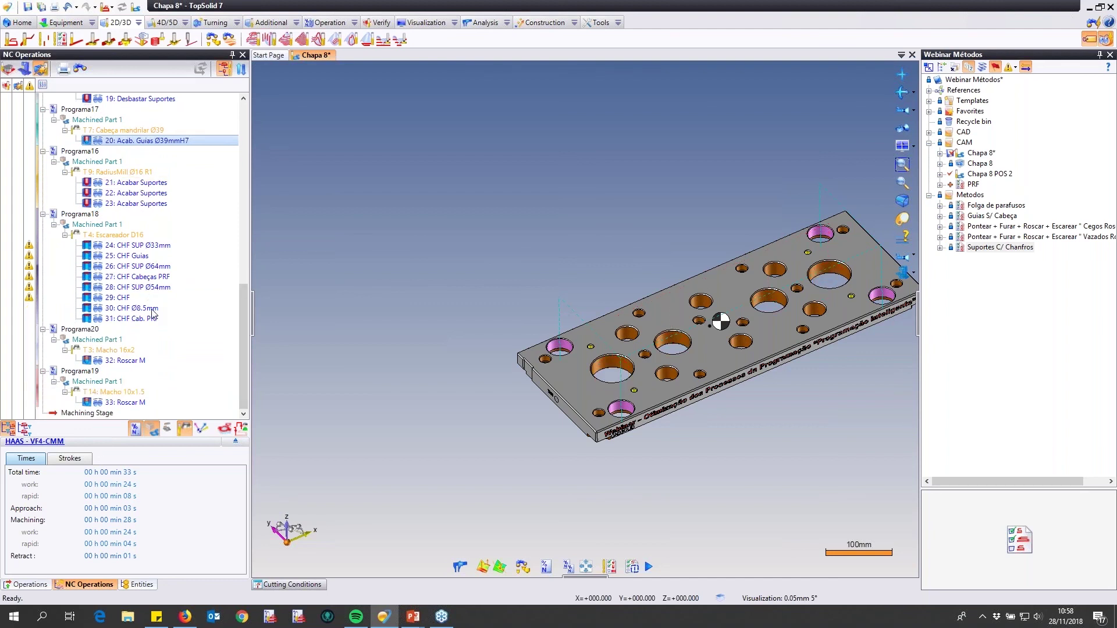
pyautogui.click(154, 361)
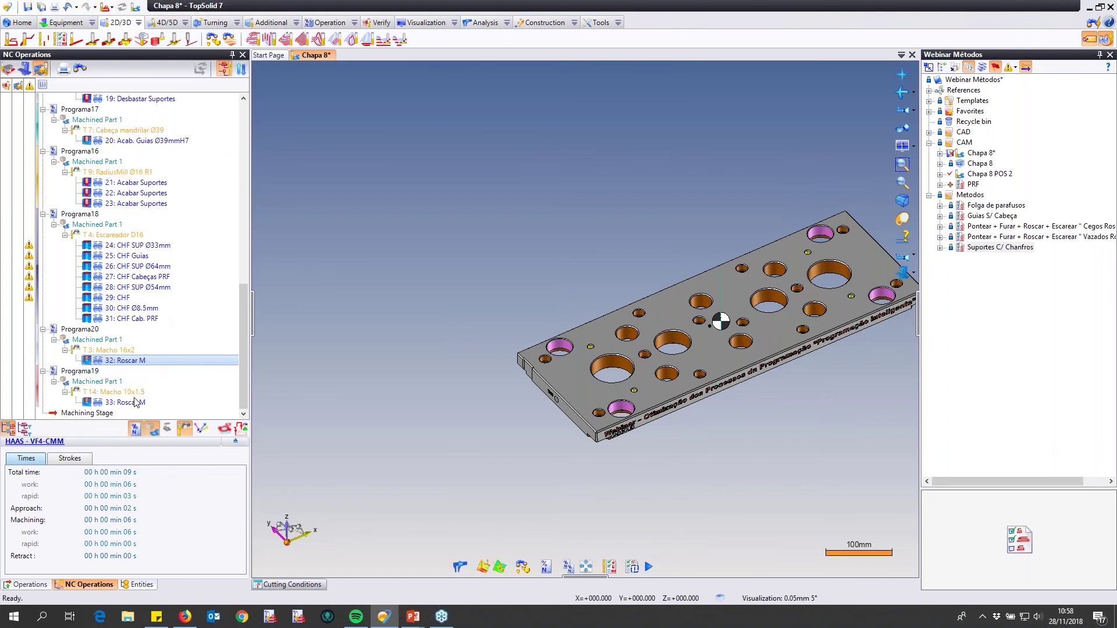
pyautogui.click(128, 406)
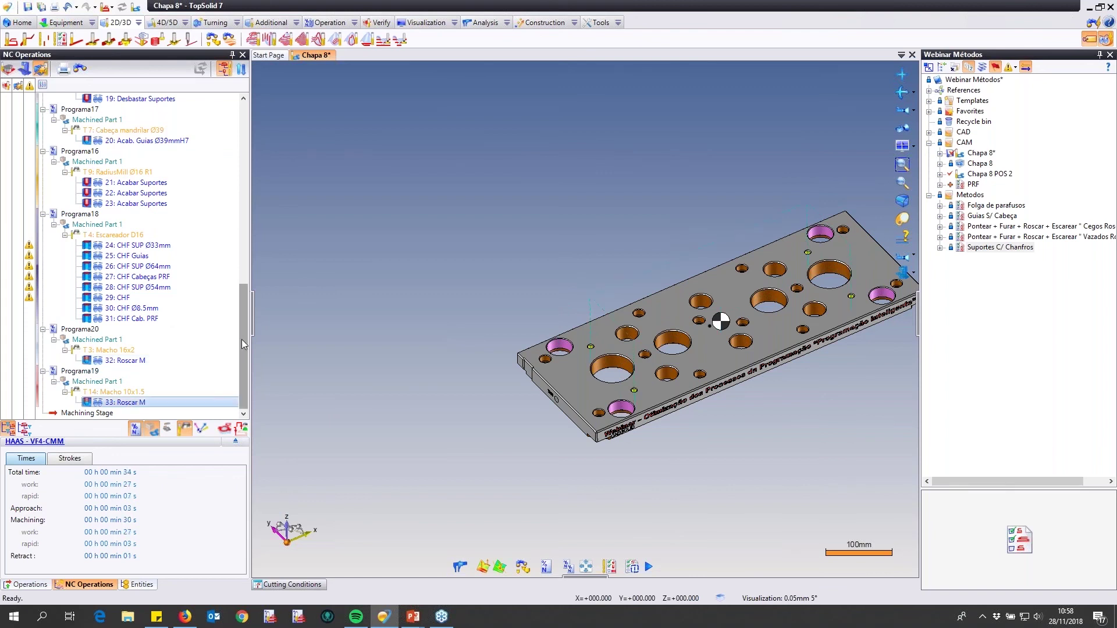
# - Select all NC operations and run their machining simulation from the raw stock
pyautogui.moveTo(242, 339); pyautogui.dragTo(208, 174)
pyautogui.click(207, 166)
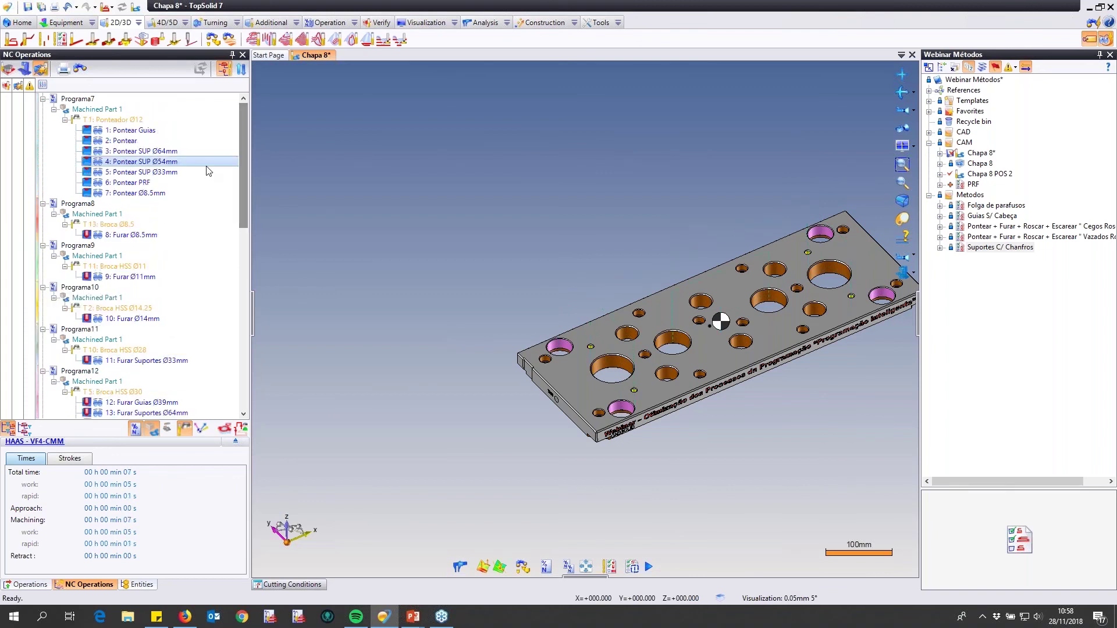
pyautogui.hotkey('ctrl', 'a')
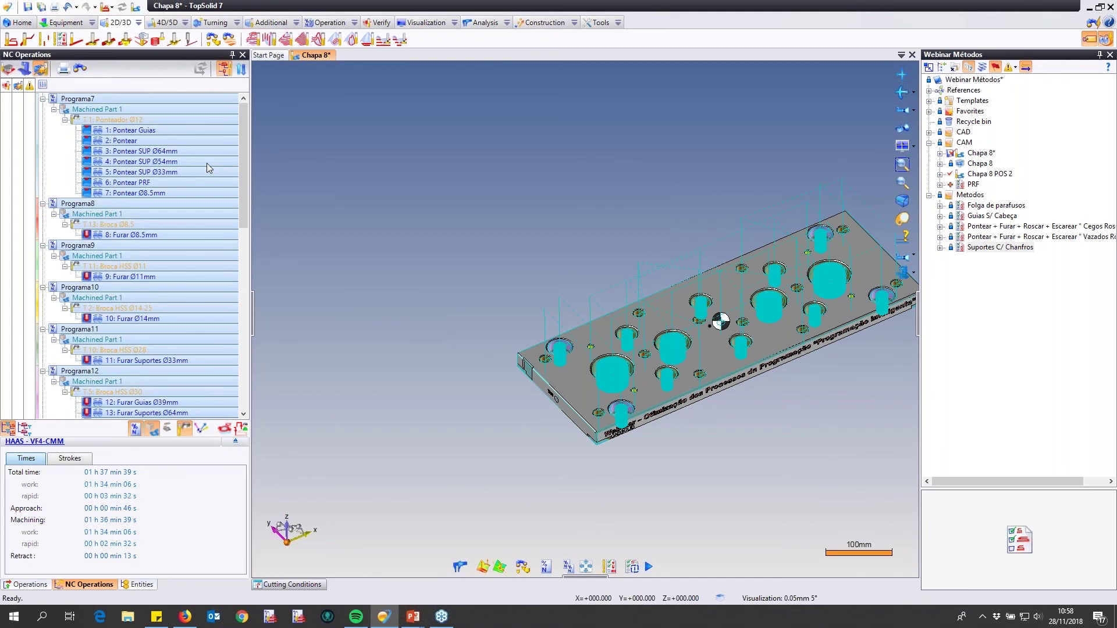
pyautogui.press('F5')
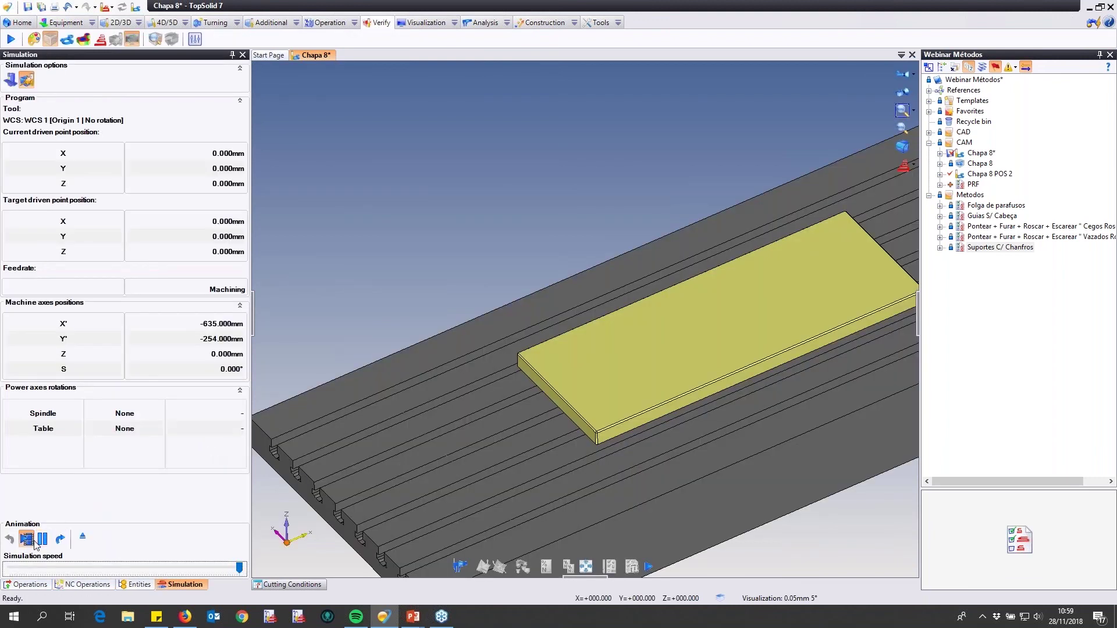
pyautogui.click(32, 540)
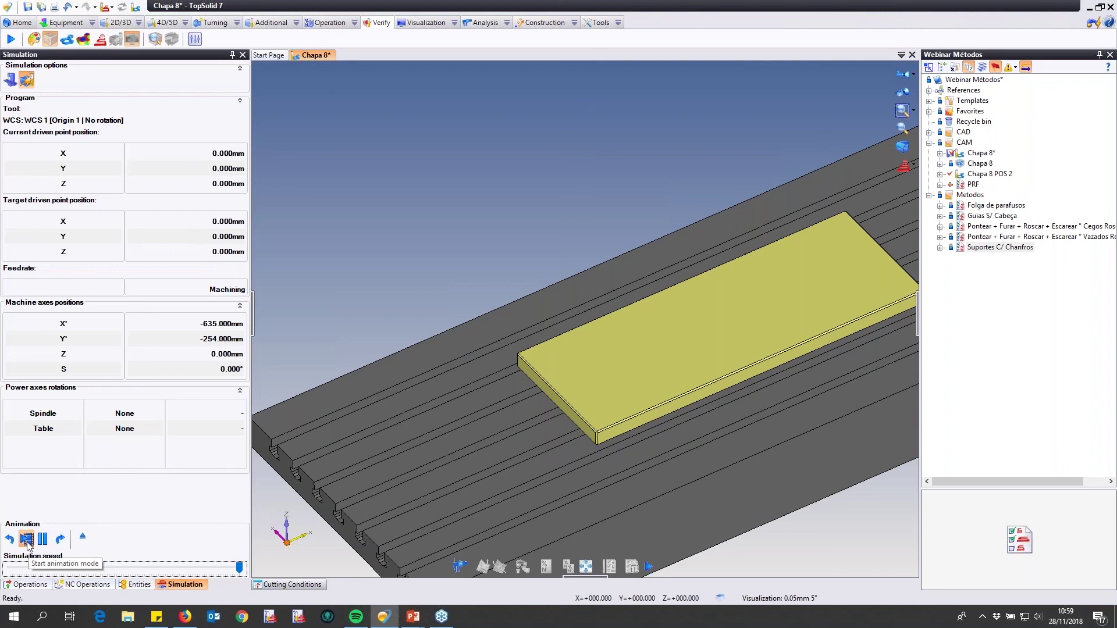
pyautogui.click(26, 540)
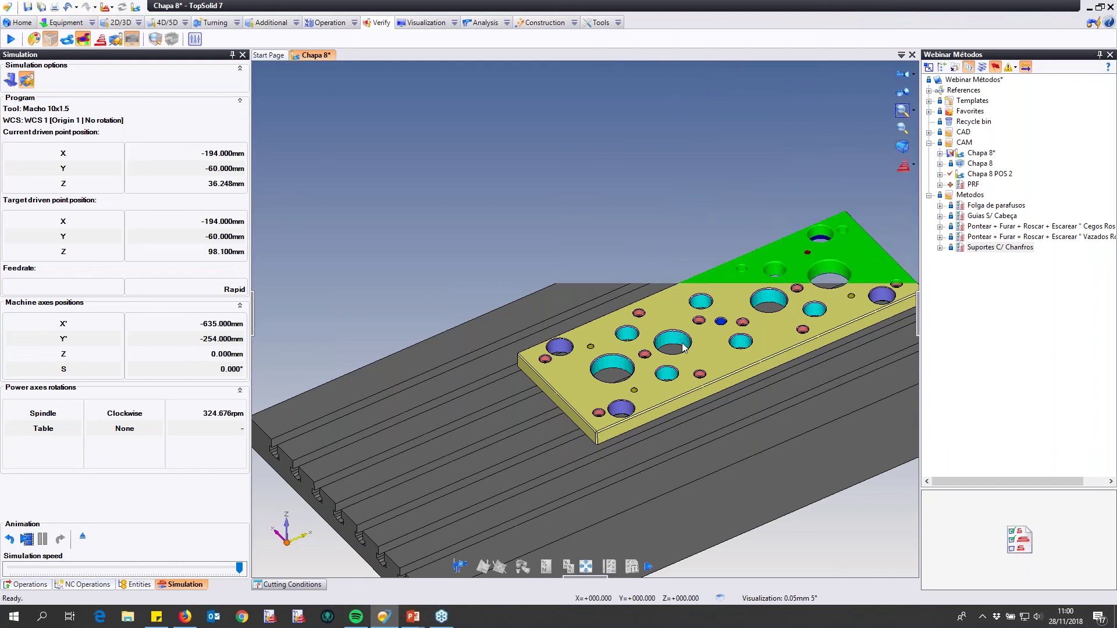
# - Inspect the simulated plate's deviation colour map around the large bores, counterbores, tapped holes and plate edges
pyautogui.moveTo(676, 337)
pyautogui.mouseDown(button='middle')
pyautogui.moveTo(610, 331)
pyautogui.moveTo(612, 311)
pyautogui.moveTo(576, 364)
pyautogui.mouseUp(button='middle')
pyautogui.scroll(3, 575, 363)
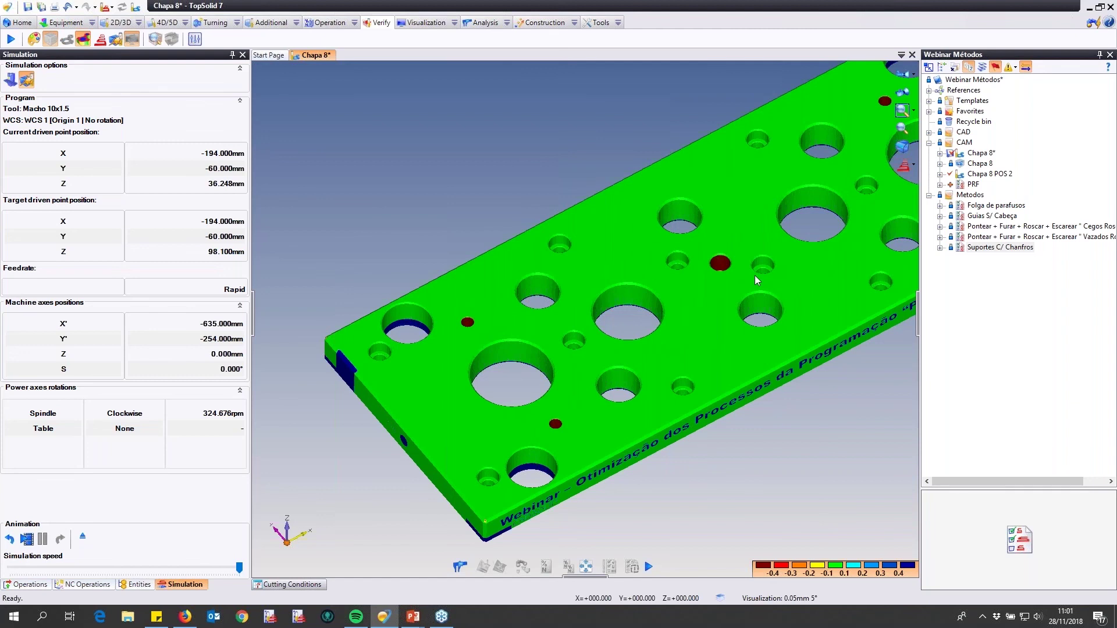
pyautogui.scroll(3, 755, 274)
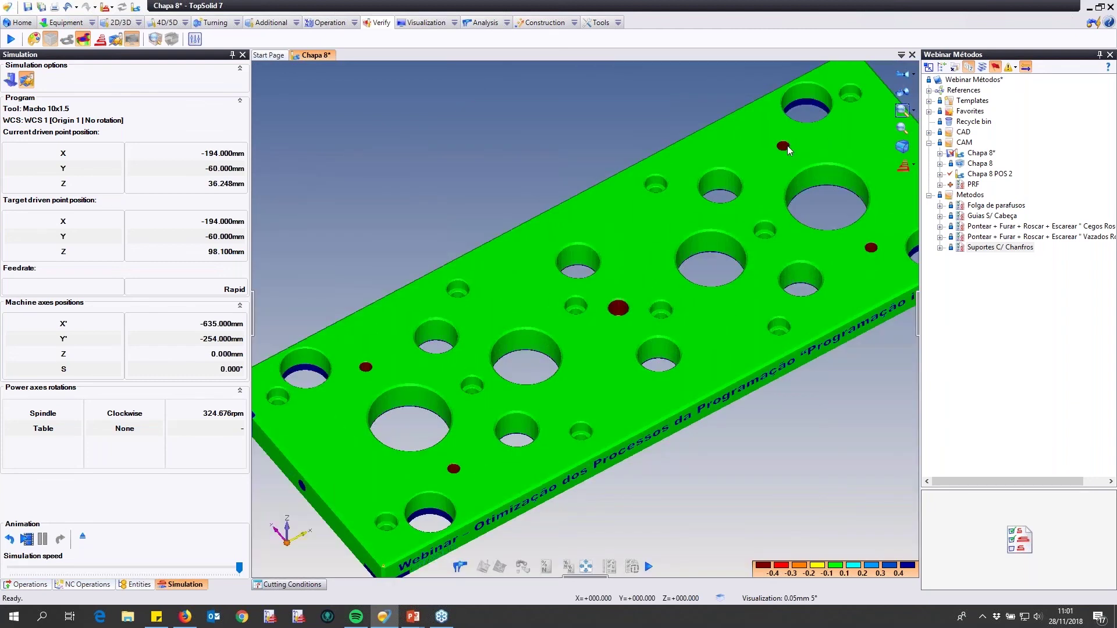
pyautogui.scroll(5, 778, 156)
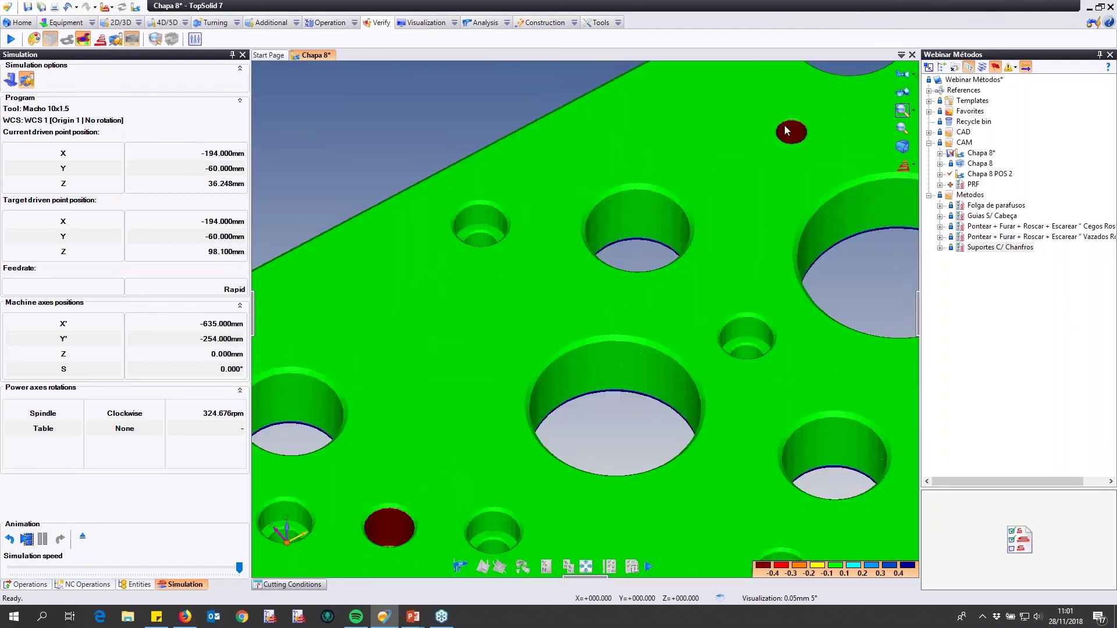
pyautogui.scroll(-2, 790, 138)
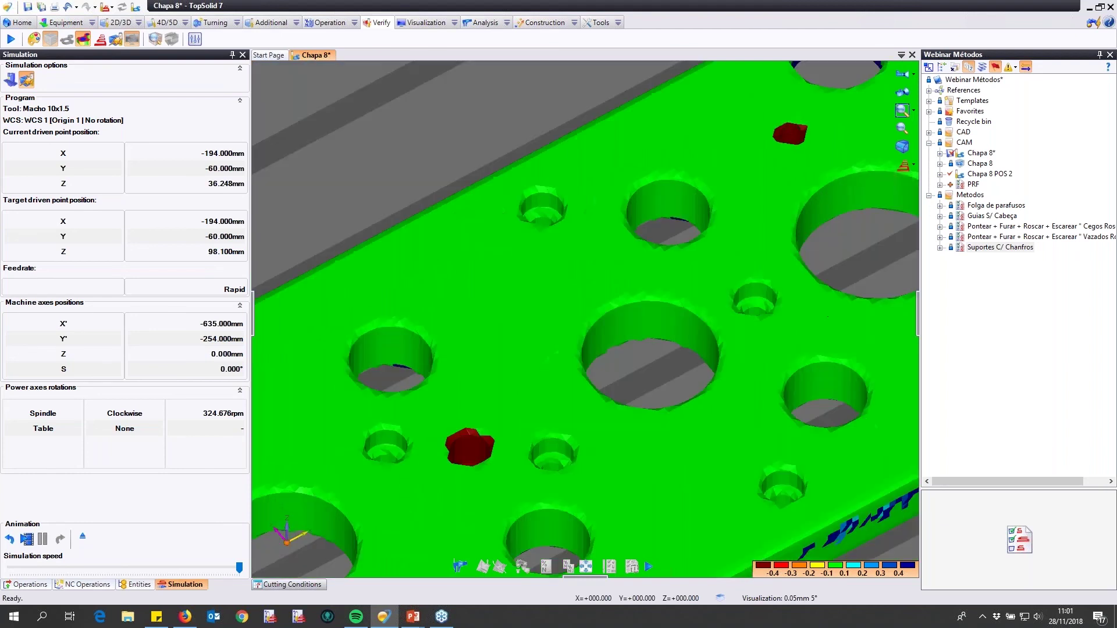
pyautogui.scroll(-2, 783, 142)
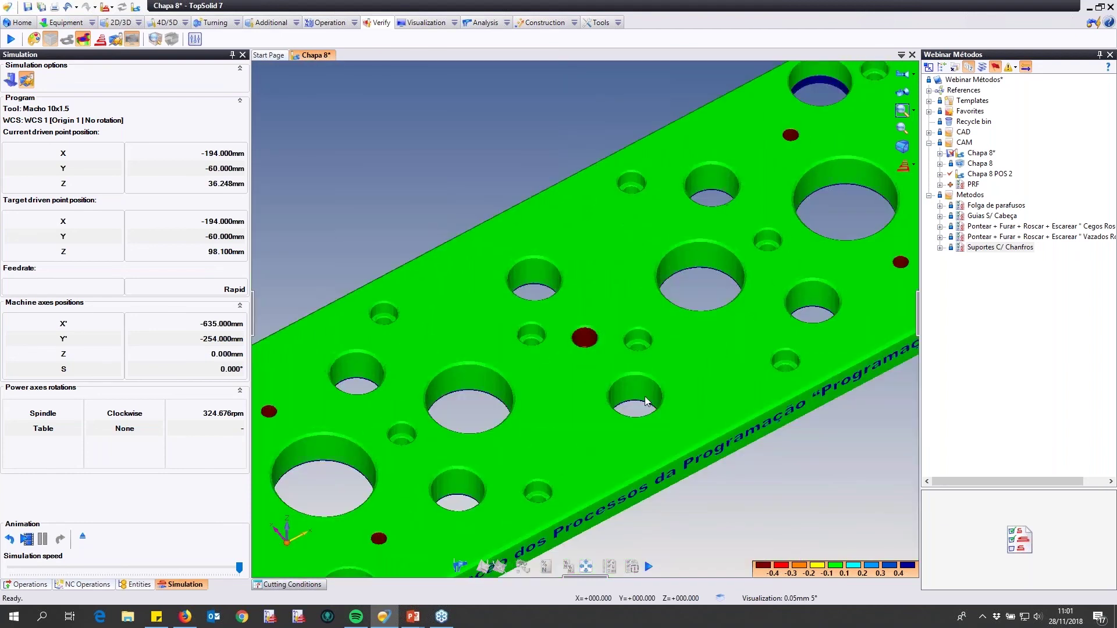
pyautogui.moveTo(631, 395); pyautogui.dragTo(674, 336, button='middle')
pyautogui.scroll(-3, 651, 355)
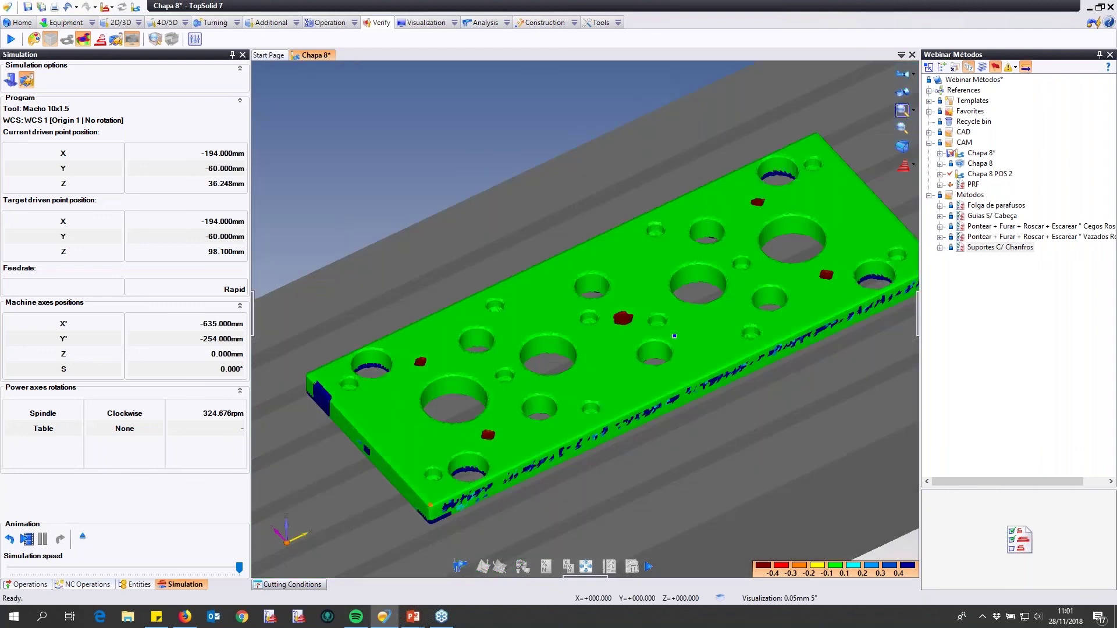
pyautogui.moveTo(352, 538); pyautogui.dragTo(356, 532, button='middle')
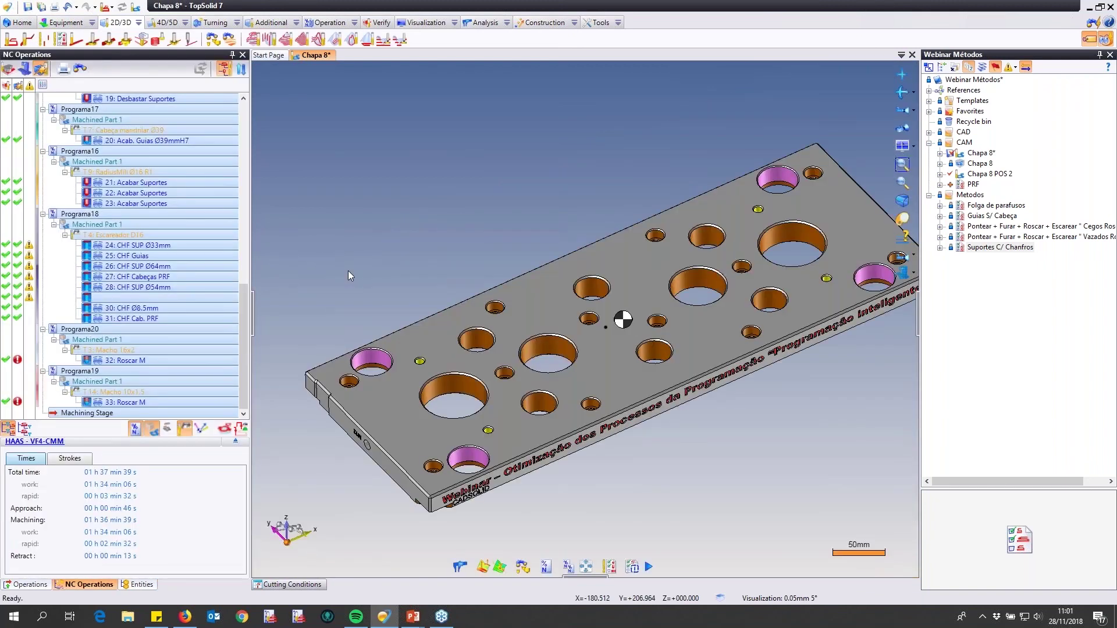
# - Check the hole geometry settings of the first Acabar Suportes operation and leave them without changes
pyautogui.doubleClick(149, 185)
pyautogui.click(274, 183)
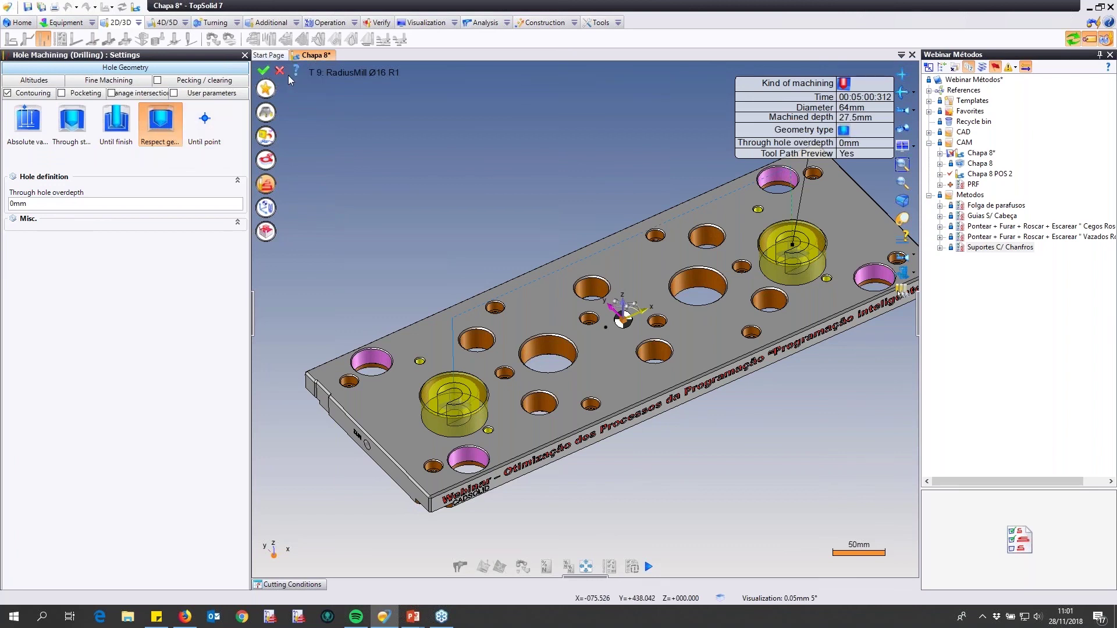
pyautogui.click(280, 70)
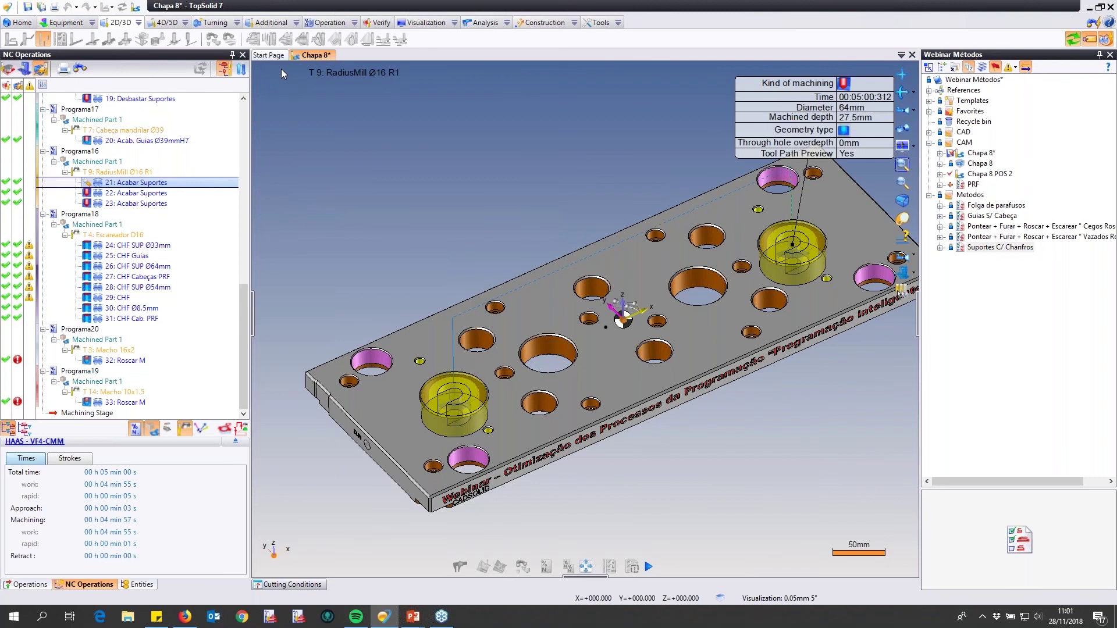
pyautogui.moveTo(245, 332); pyautogui.dragTo(323, 302)
pyautogui.moveTo(249, 347)
pyautogui.mouseDown()
pyautogui.moveTo(243, 157)
pyautogui.moveTo(249, 324)
pyautogui.mouseUp()
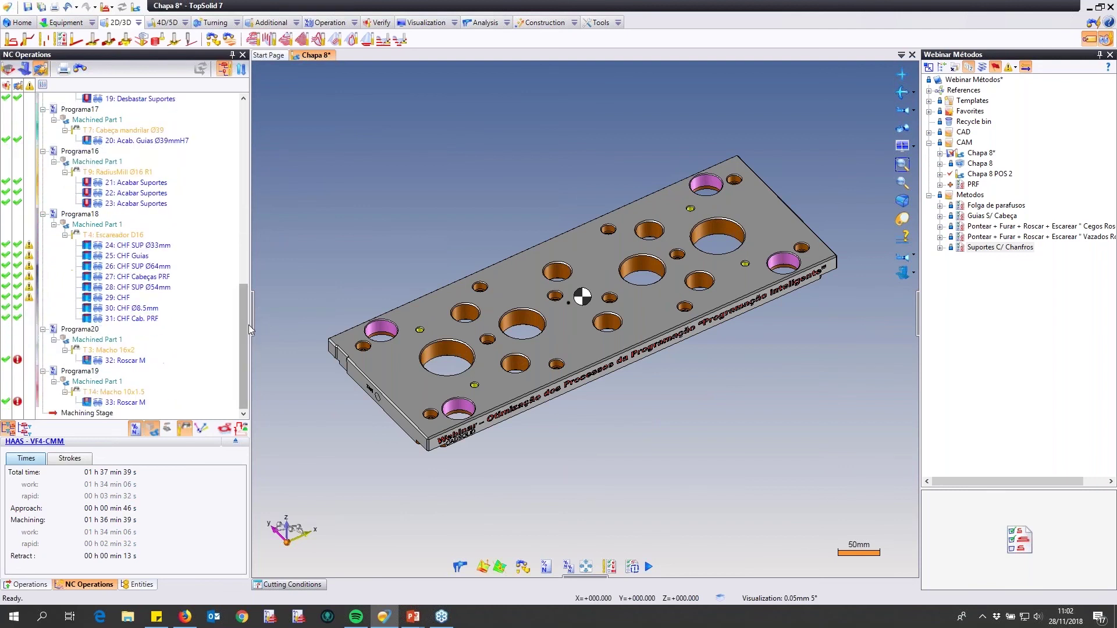
pyautogui.click(497, 341)
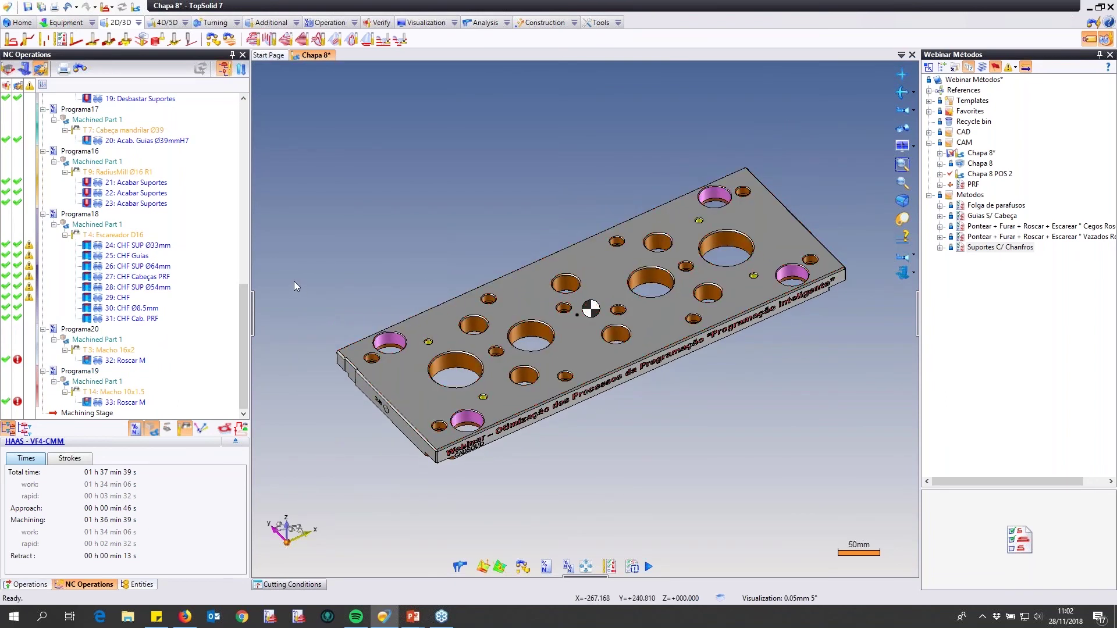
pyautogui.moveTo(246, 329); pyautogui.dragTo(250, 357)
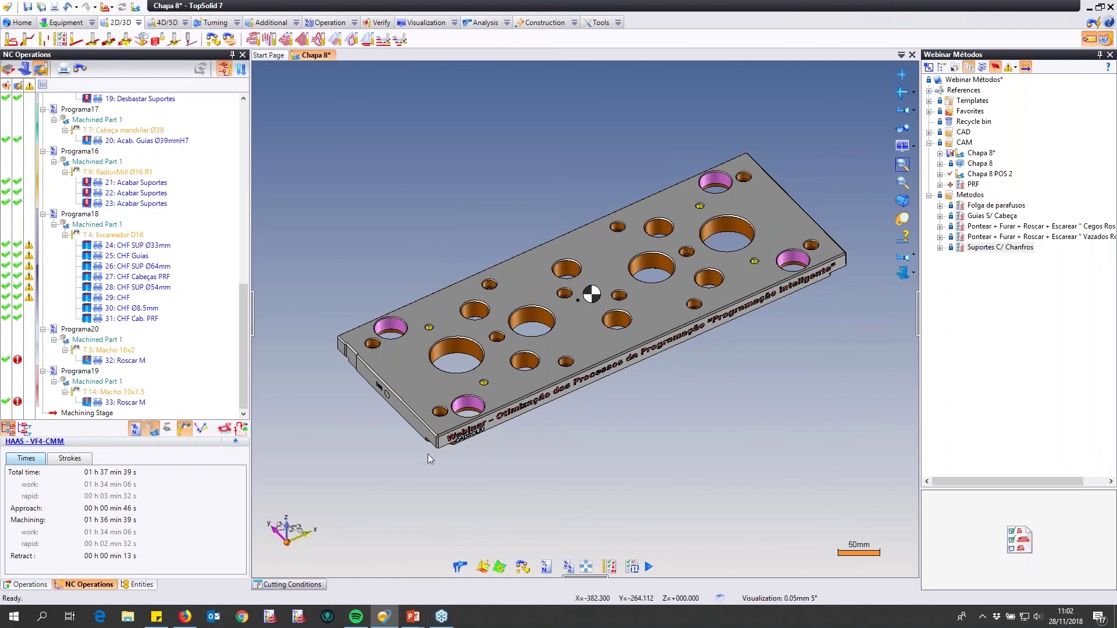
pyautogui.click(1088, 8)
pyautogui.scroll(-3, 569, 349)
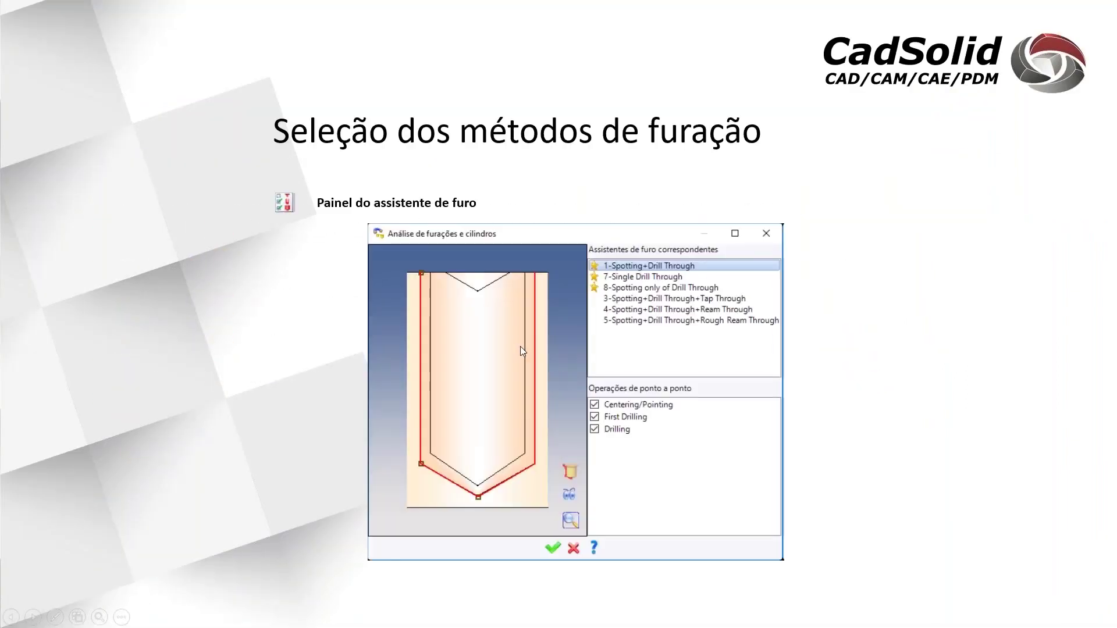
pyautogui.scroll(-2, 519, 345)
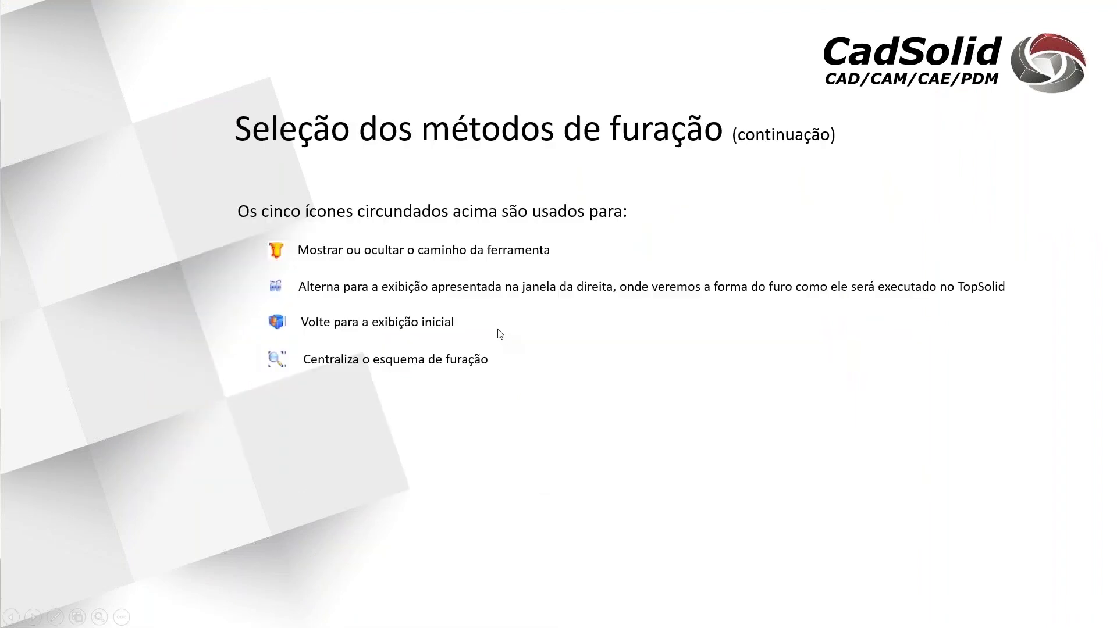
pyautogui.scroll(-1, 500, 334)
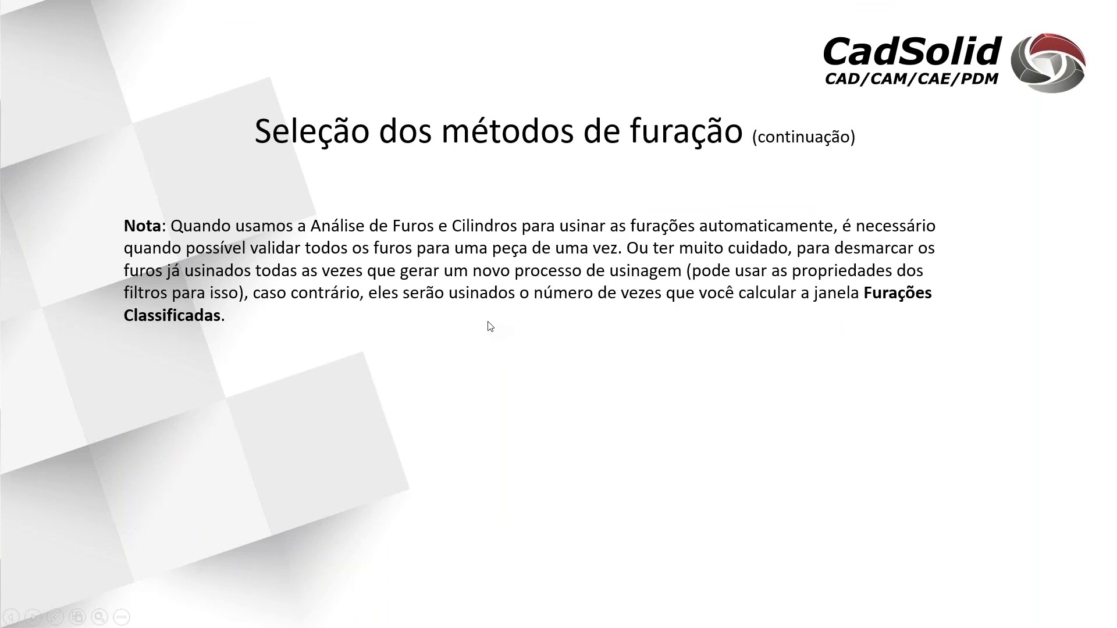